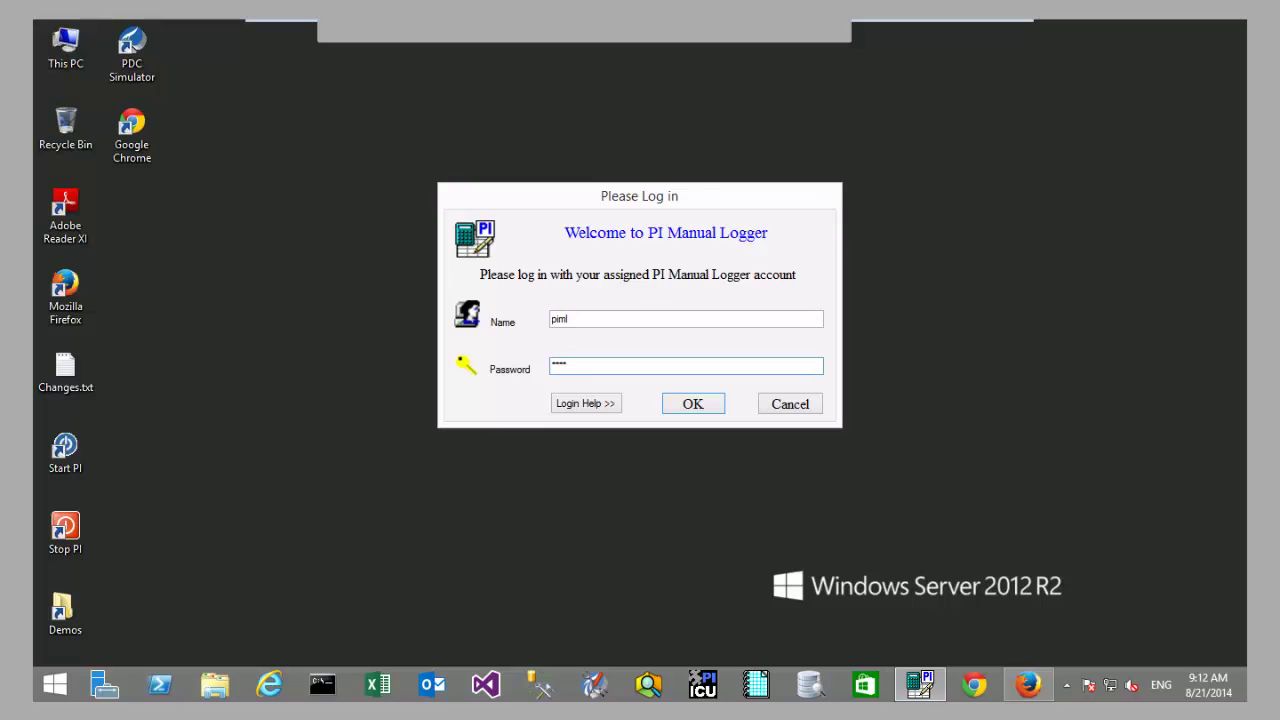
Step: Confirm the login to reach the main window and open the Tours menu
key(Return)
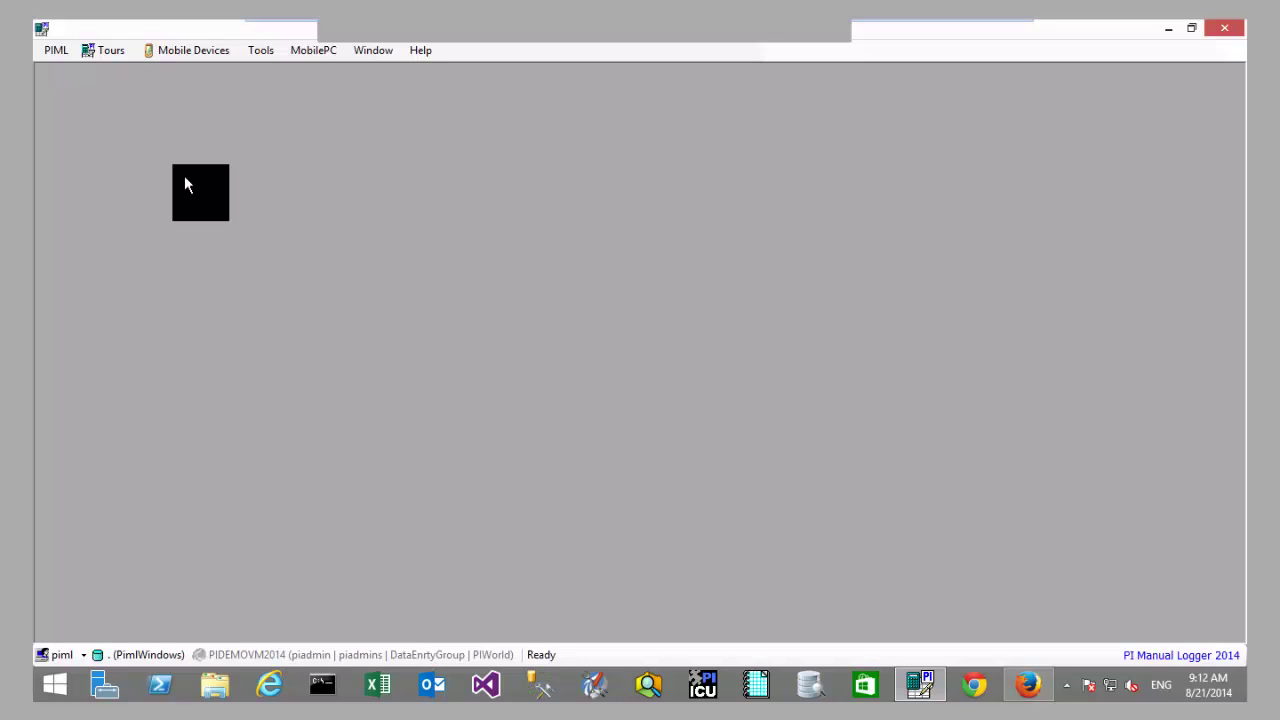
click(110, 50)
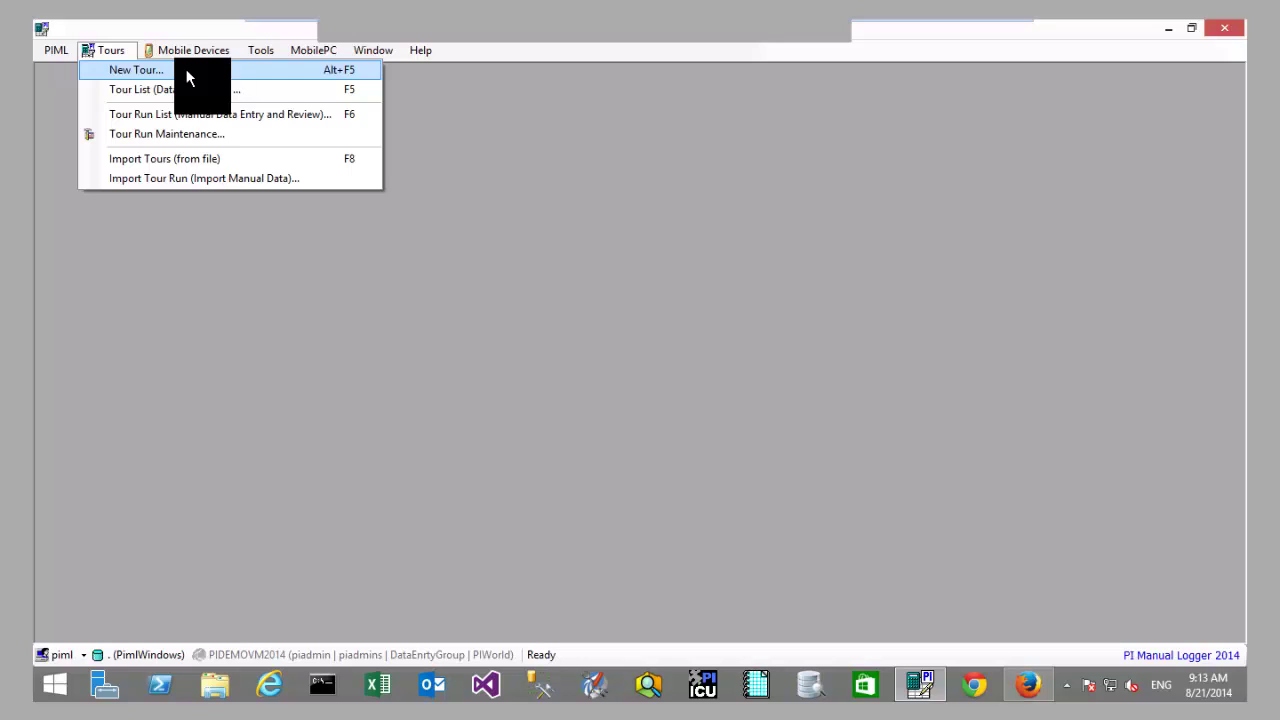
Step: Start the Tour Creation Wizard and name the tour 'New Tour'
click(186, 69)
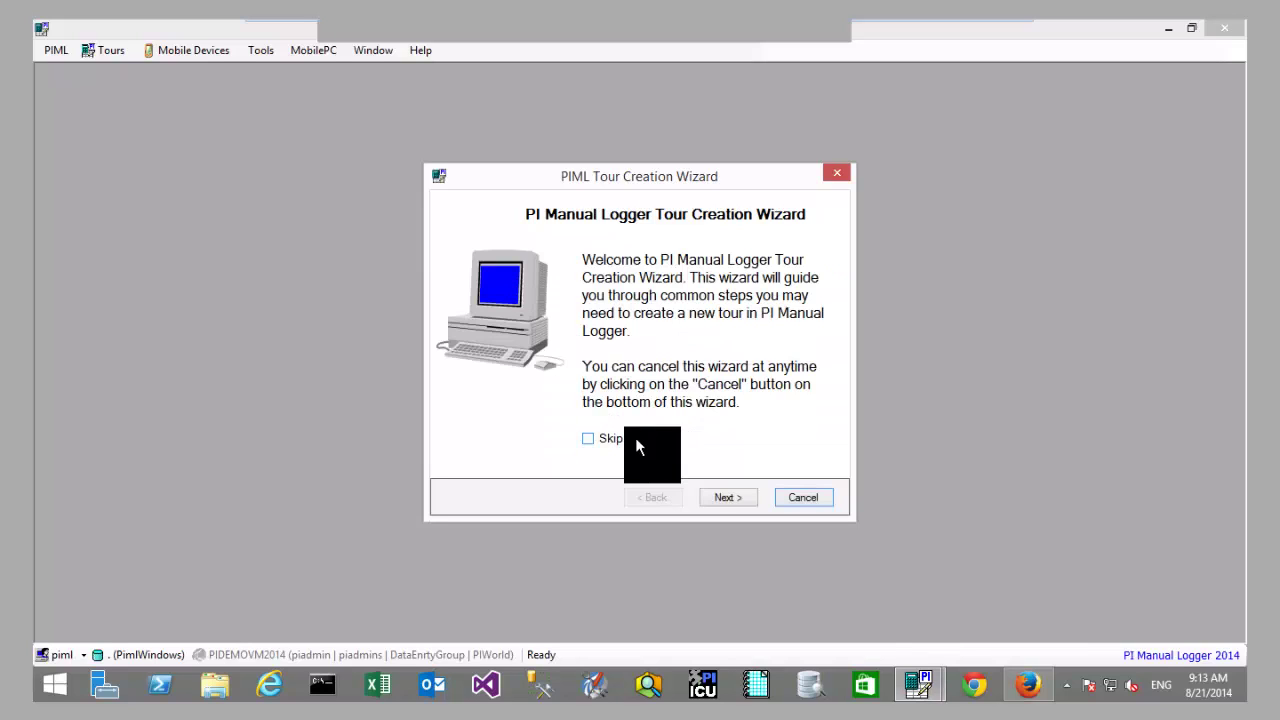
click(730, 497)
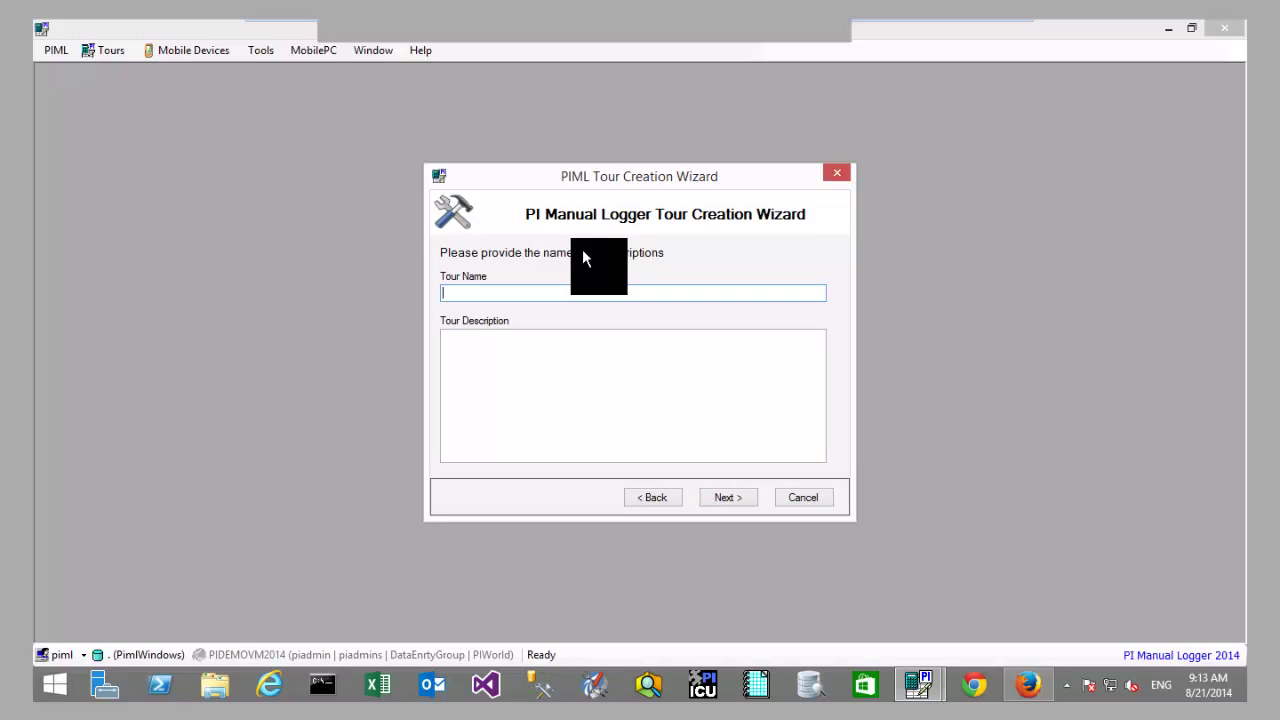
text(Tou)
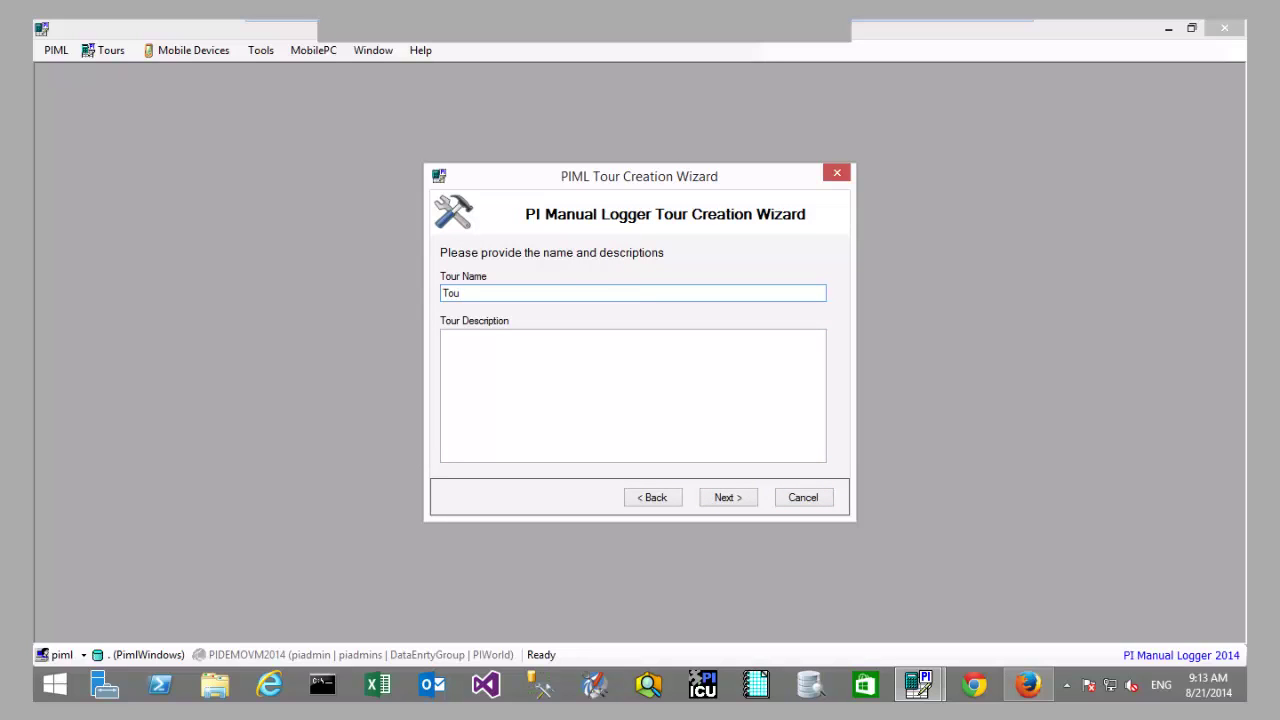
key(BackSpace)
key(BackSpace)
text(New tour)
key(BackSpace)
key(BackSpace)
key(BackSpace)
key(BackSpace)
text(Tour)
click(727, 497)
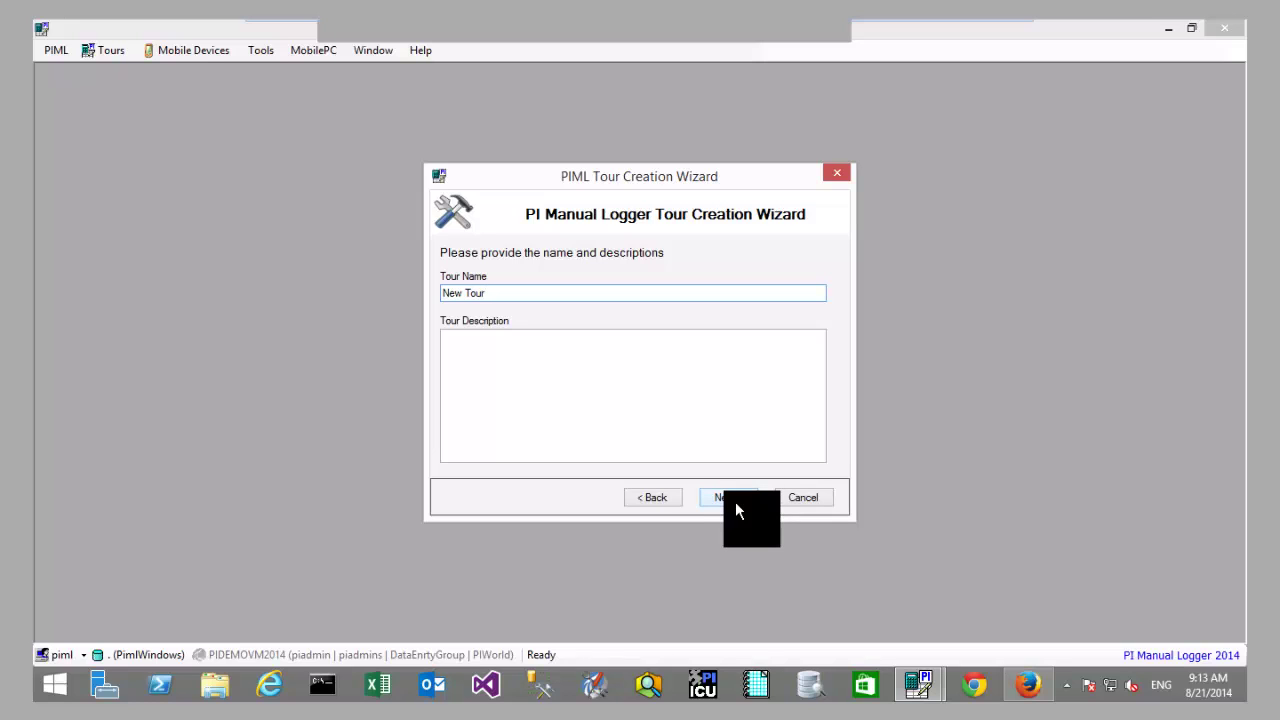
click(672, 499)
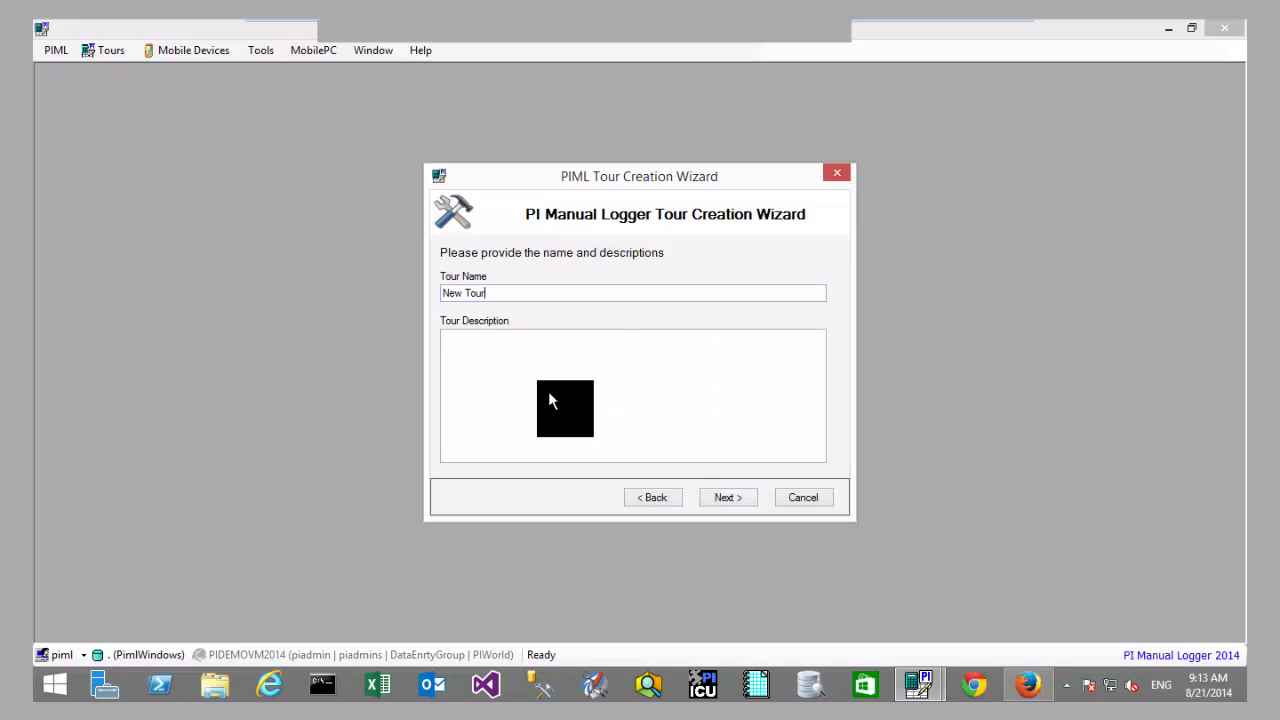
click(594, 374)
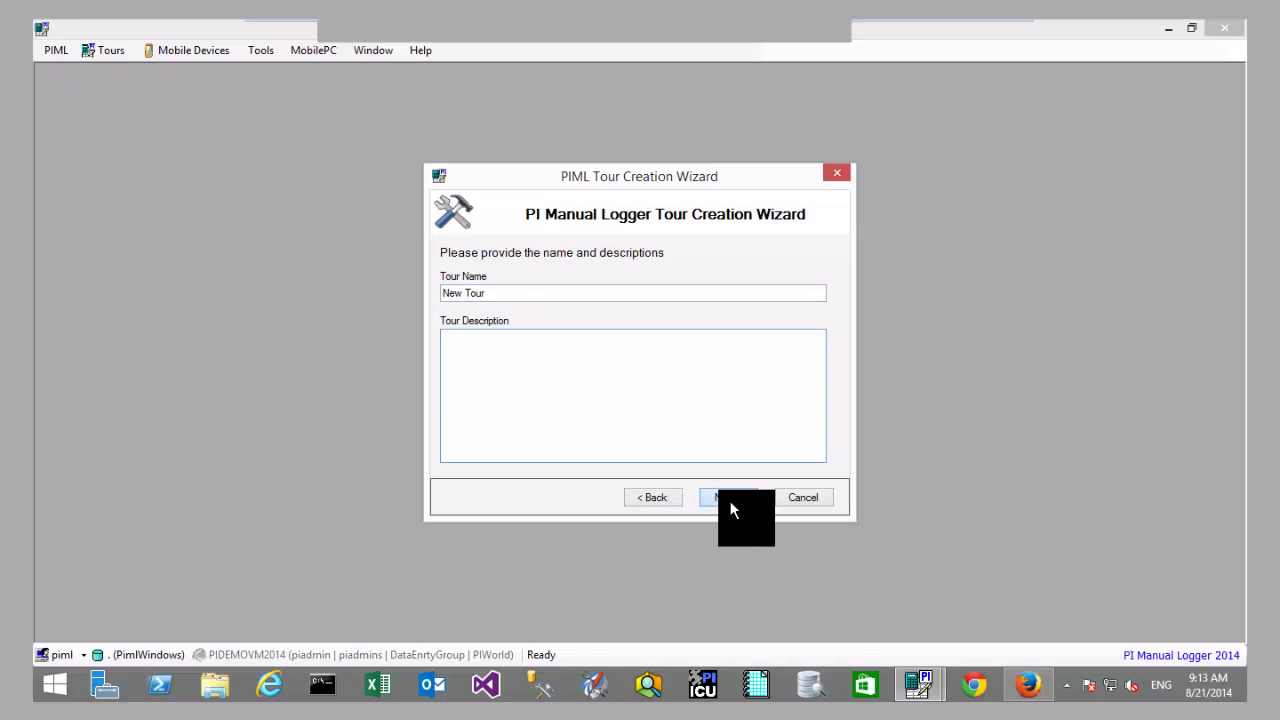
click(718, 492)
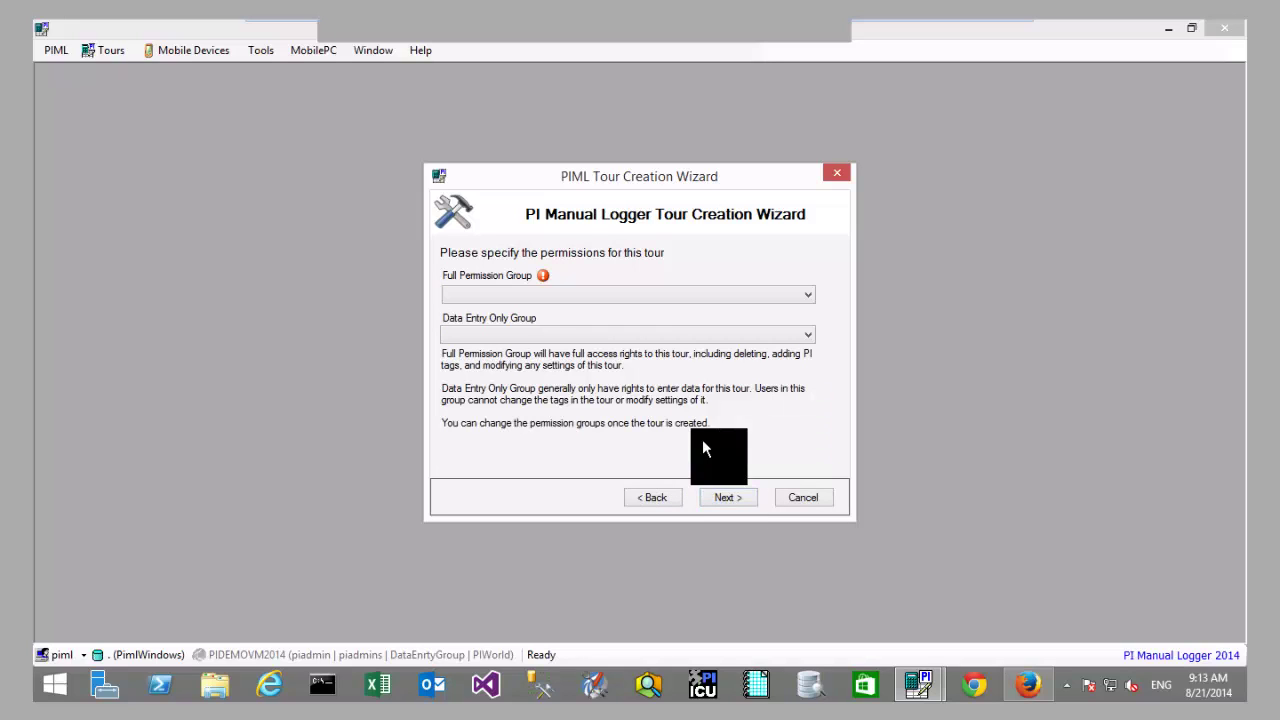
Step: Set PIMLADMINS as the full permission group and DataEntryOnly as the data entry group
click(719, 294)
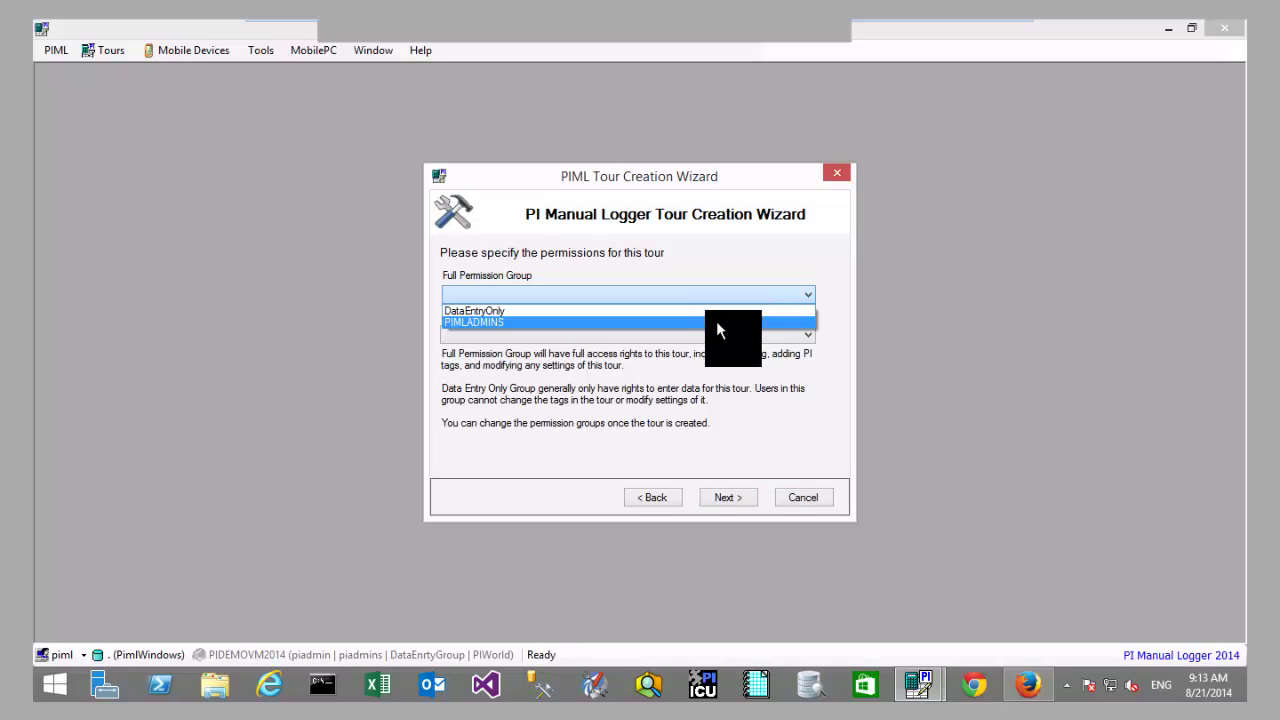
click(716, 321)
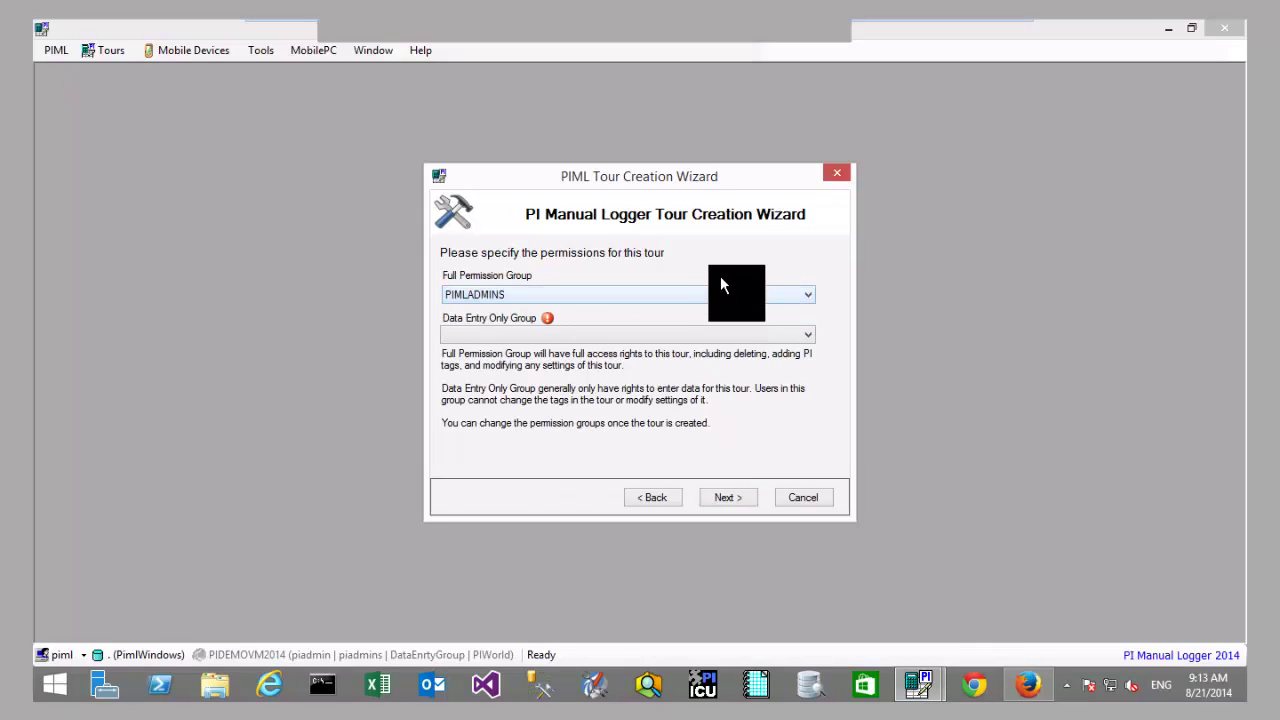
drag(724, 190, 717, 143)
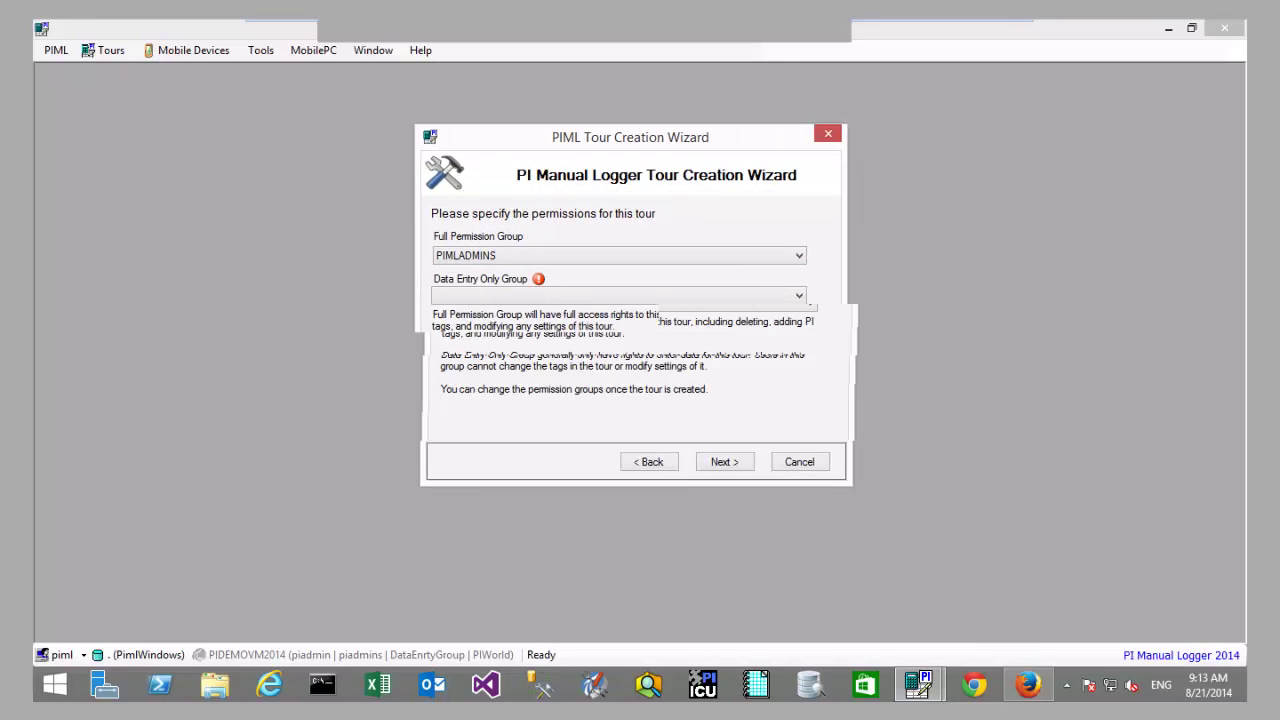
click(731, 296)
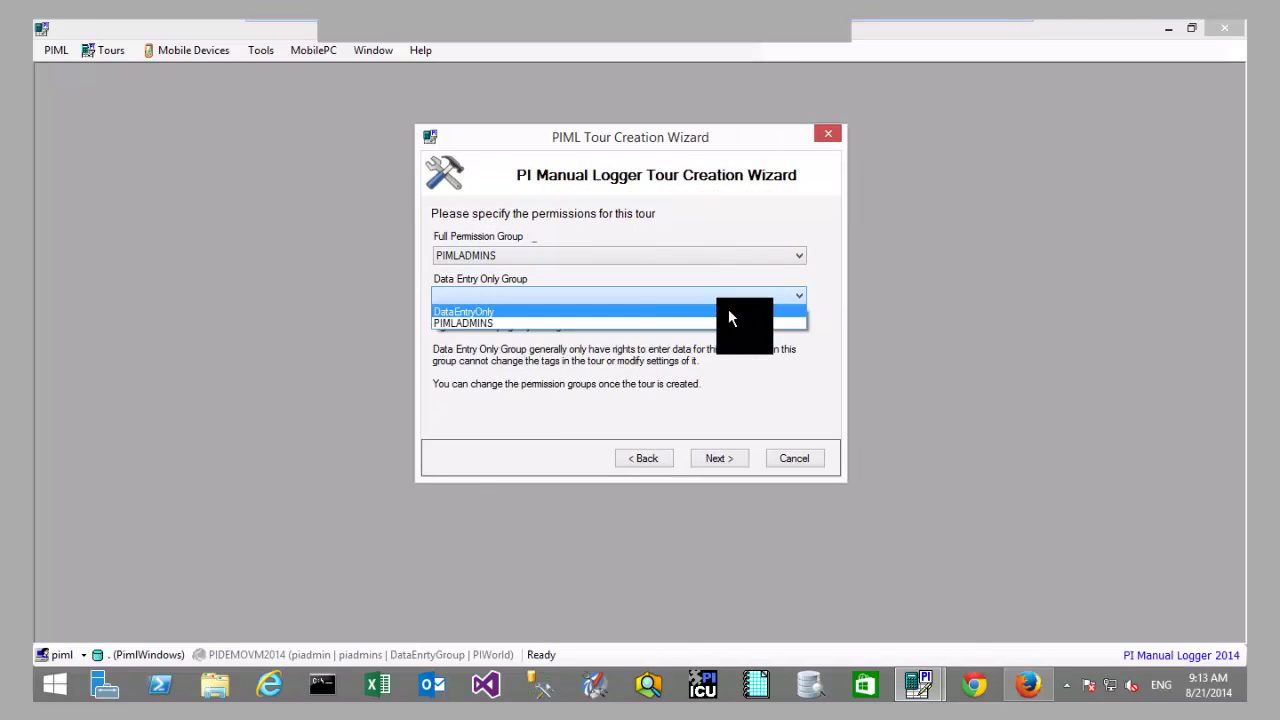
click(729, 312)
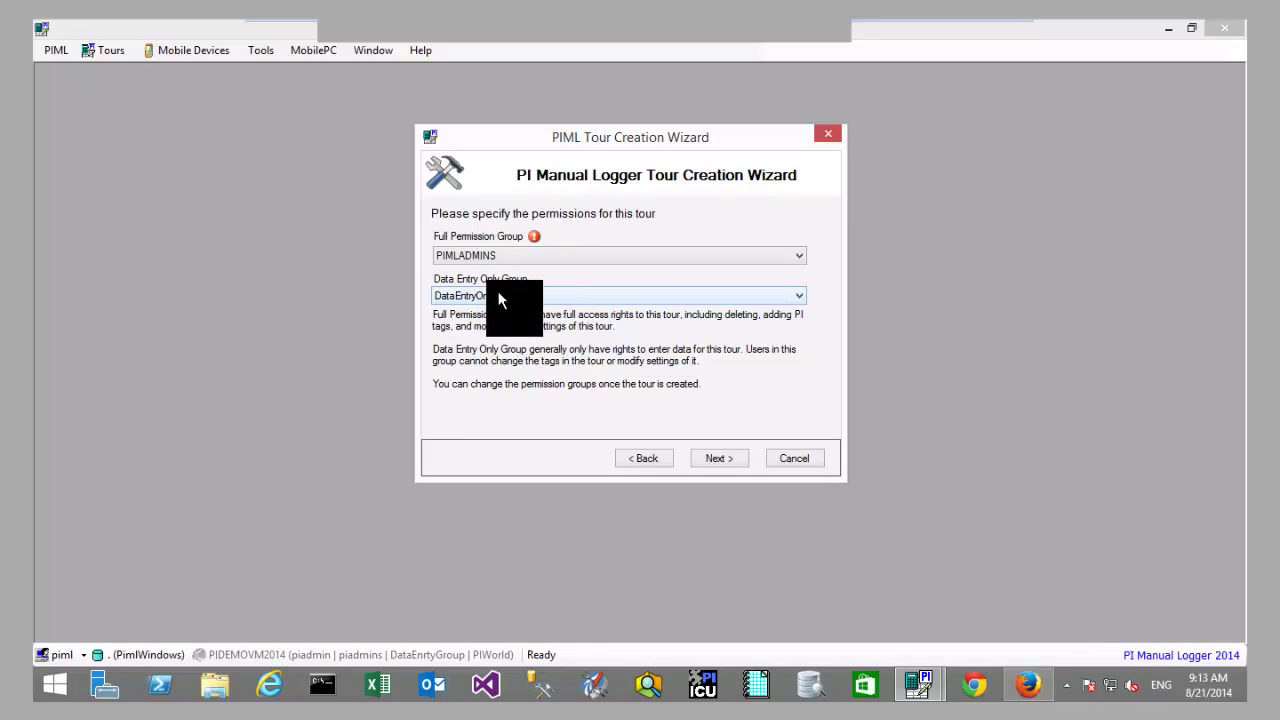
click(724, 458)
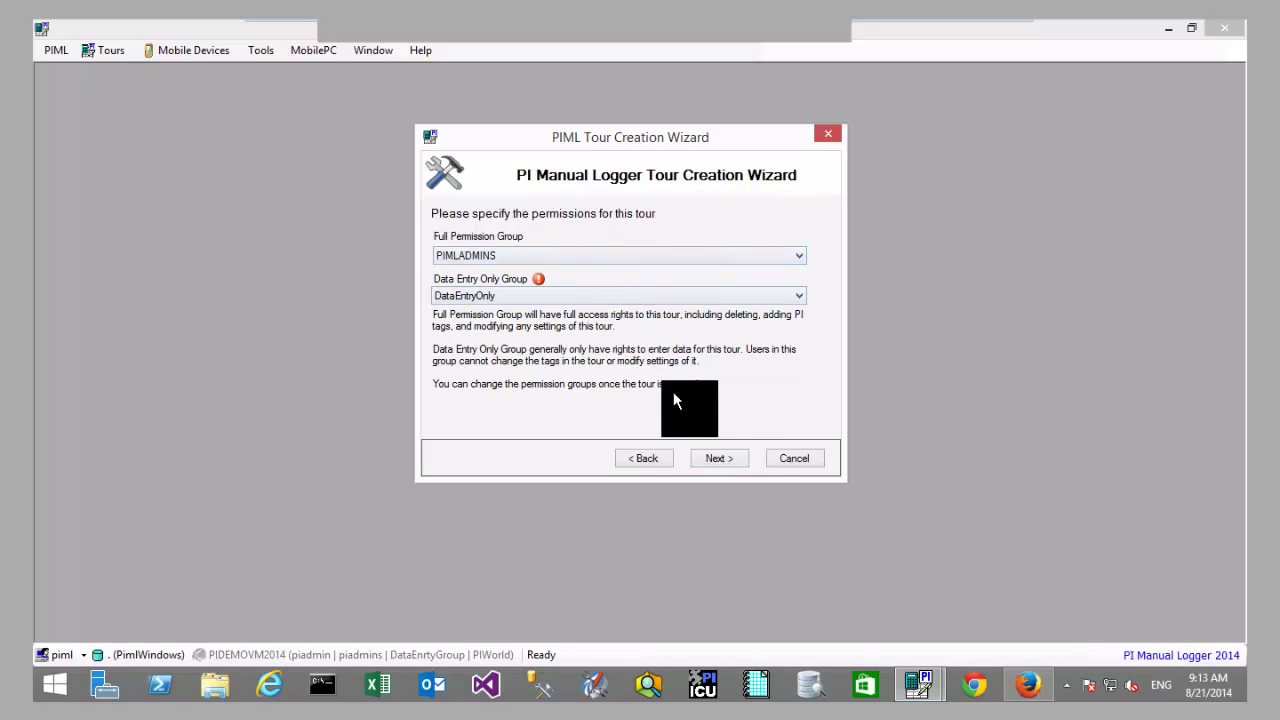
click(722, 460)
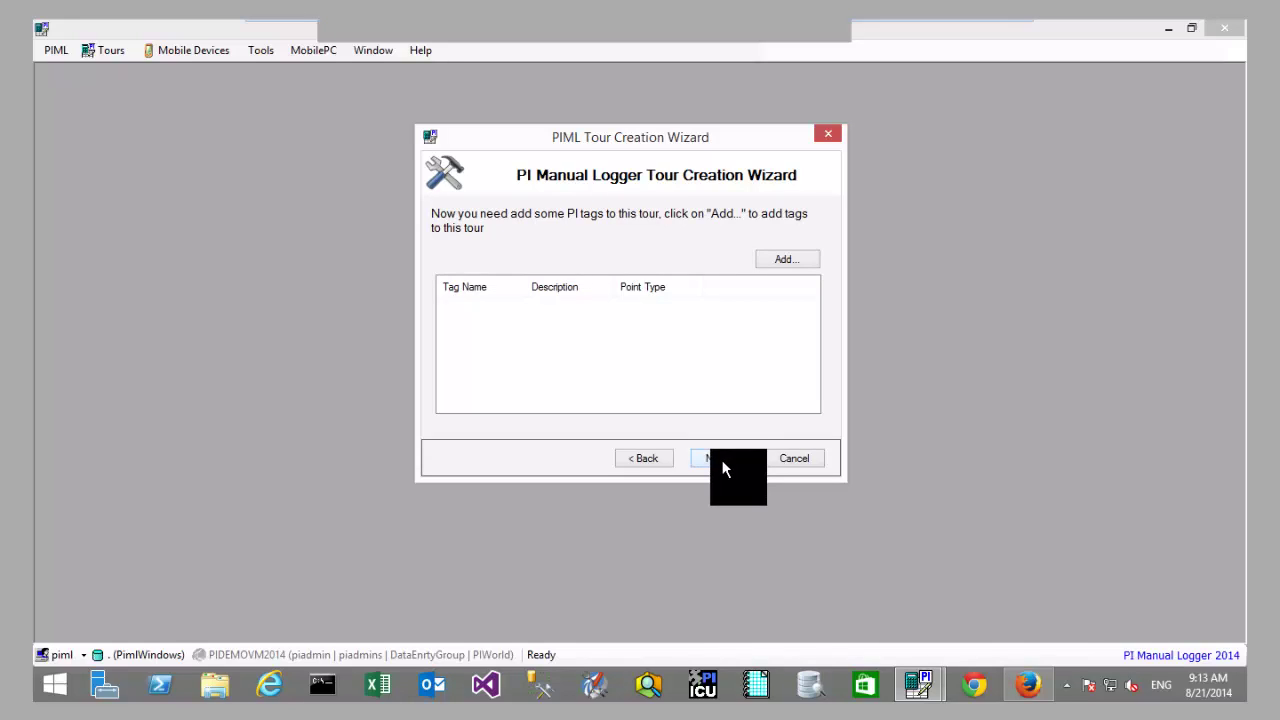
Step: Search tags with mask piml* and add the three Tank56 tags to the tour
click(784, 262)
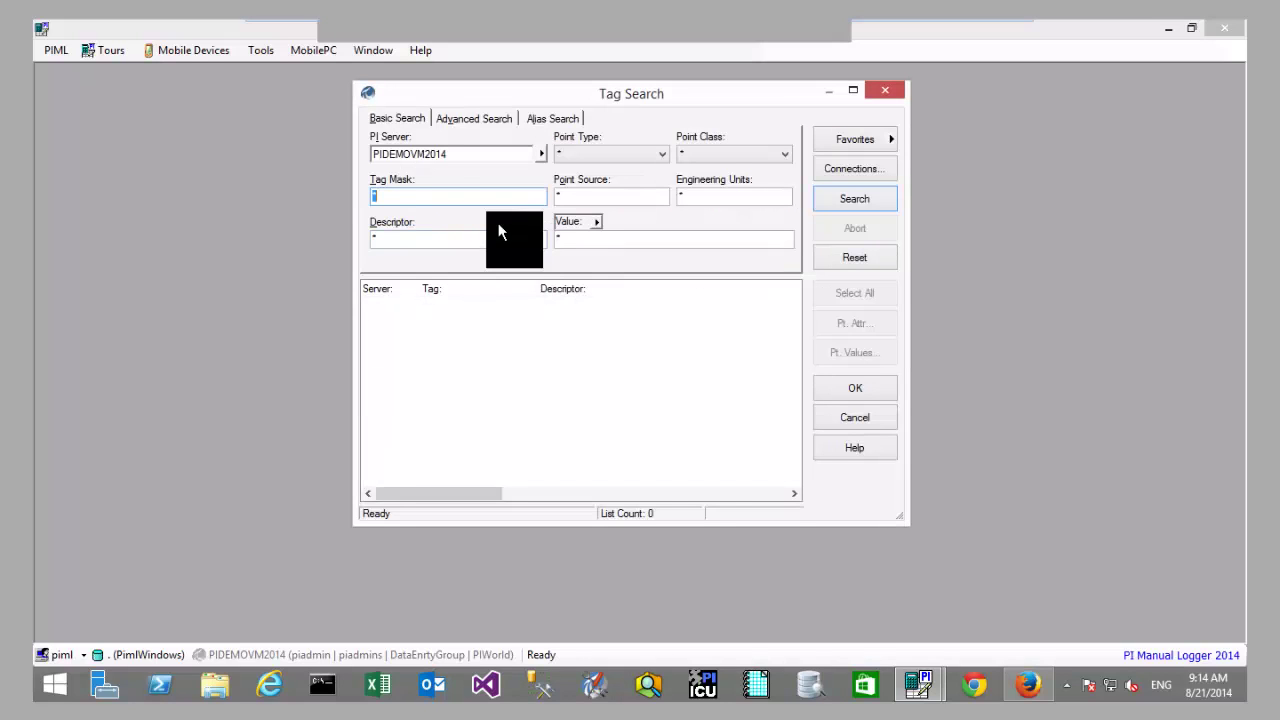
text(piml*)
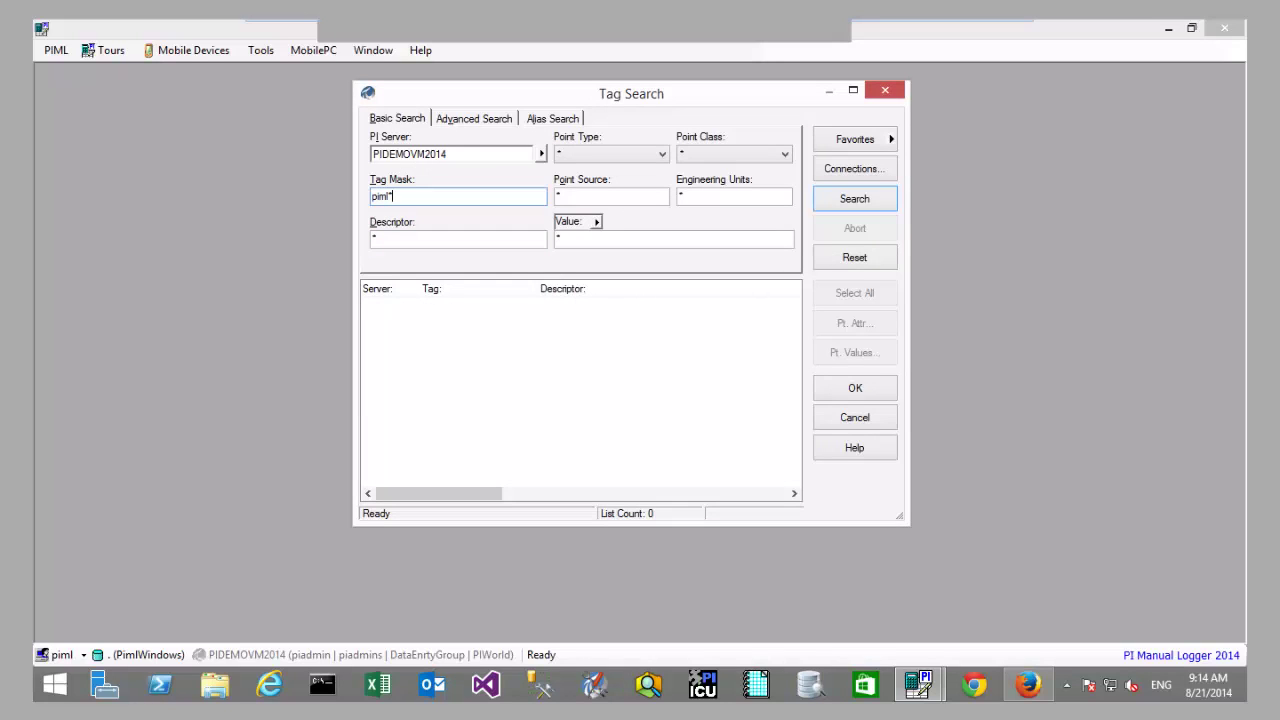
key(Return)
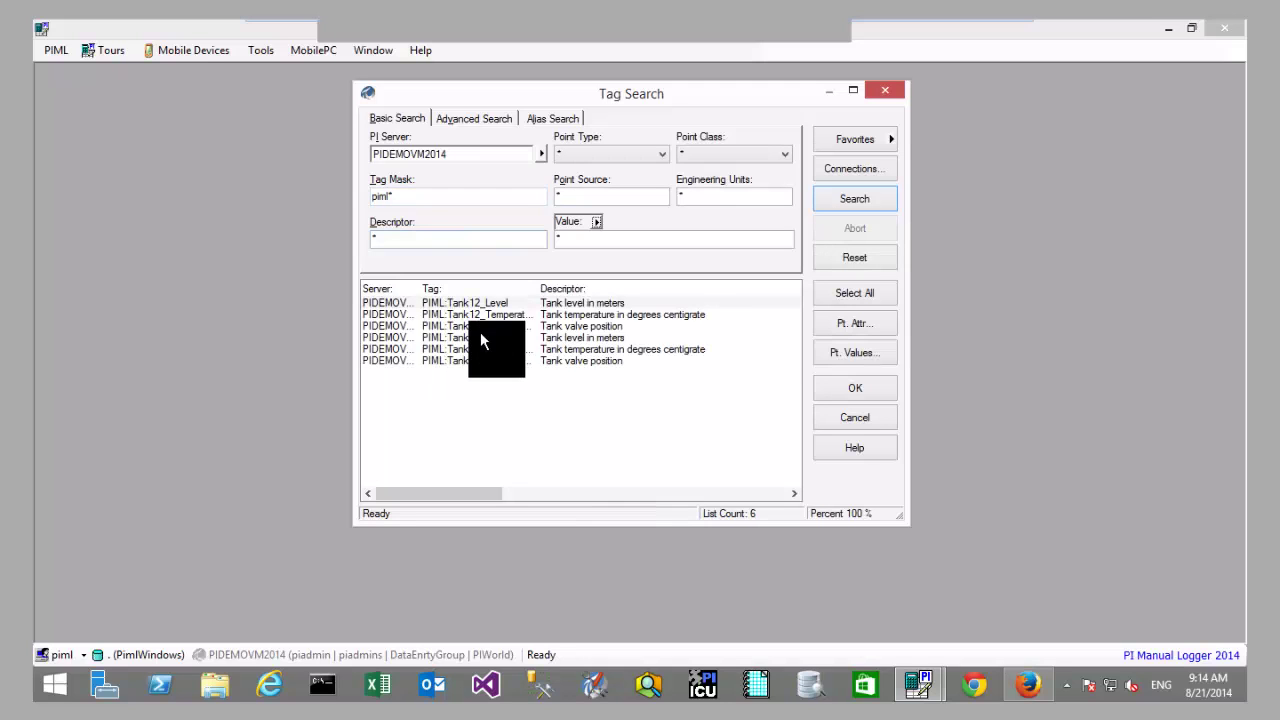
drag(493, 337, 502, 364)
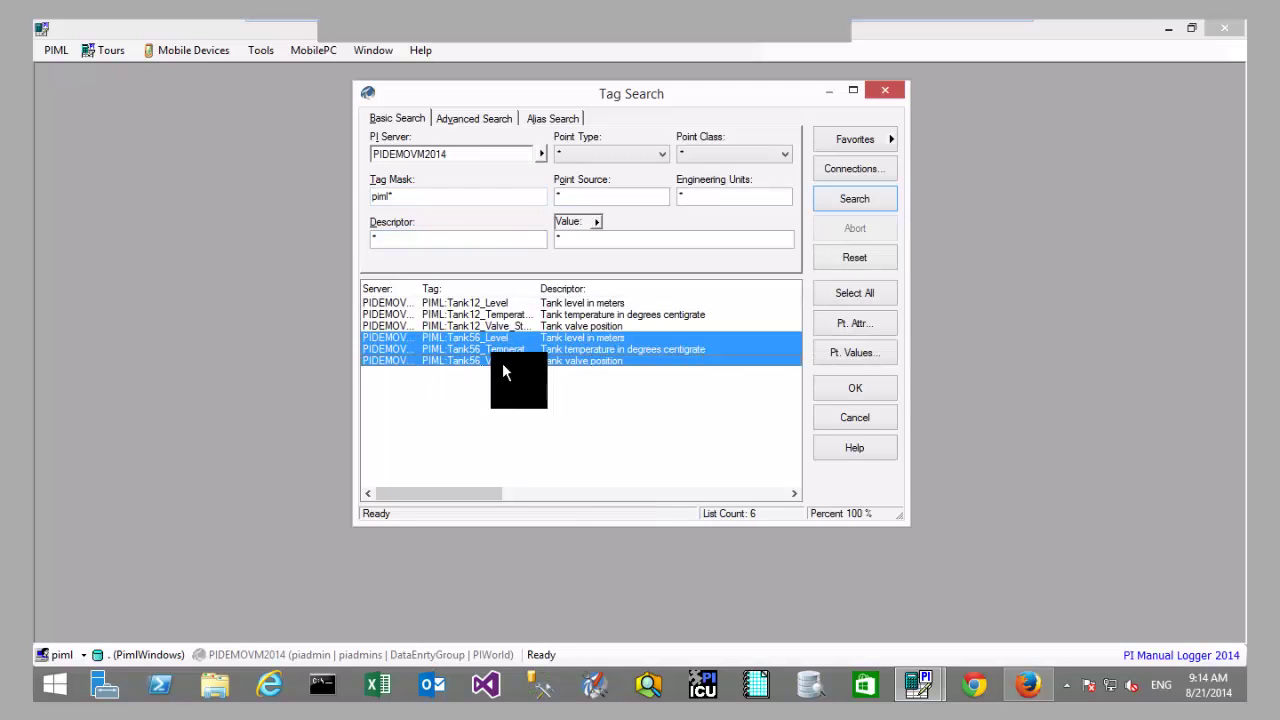
click(857, 389)
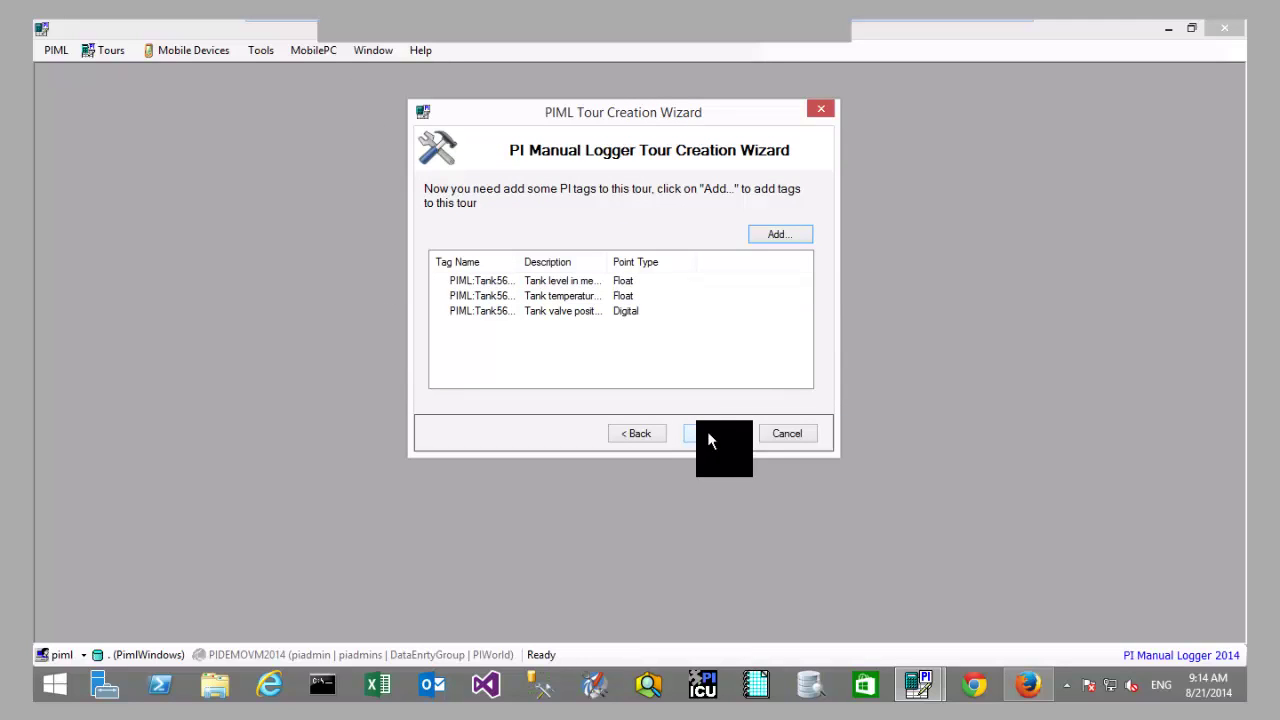
Step: Review the Tank56 level, temperature and valve position tags, then advance to the completion page
click(644, 311)
click(641, 286)
click(638, 298)
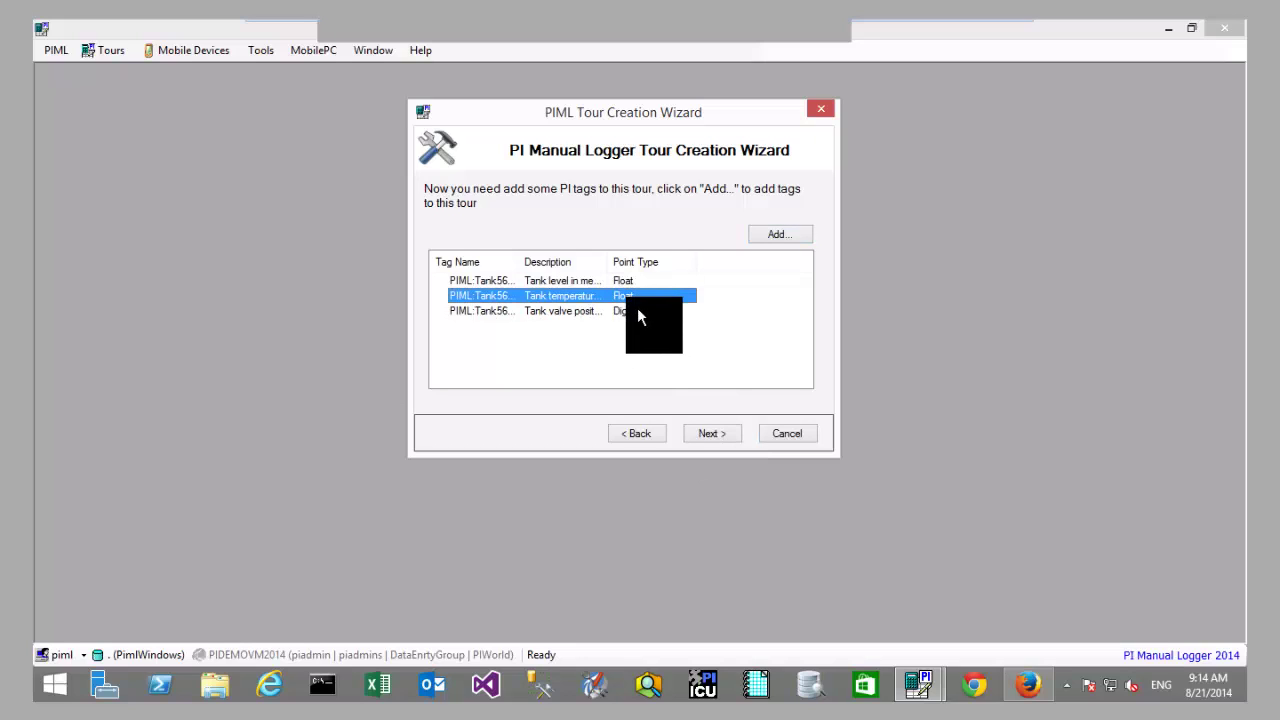
click(634, 284)
click(636, 296)
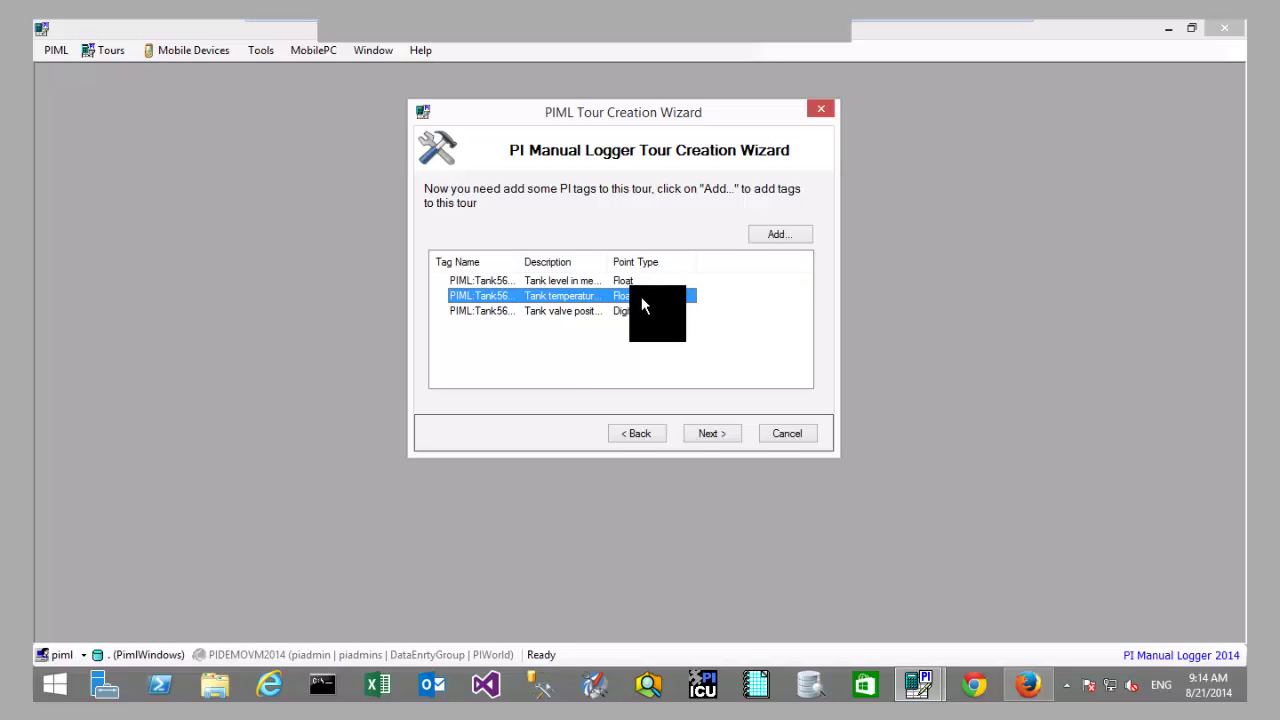
click(643, 313)
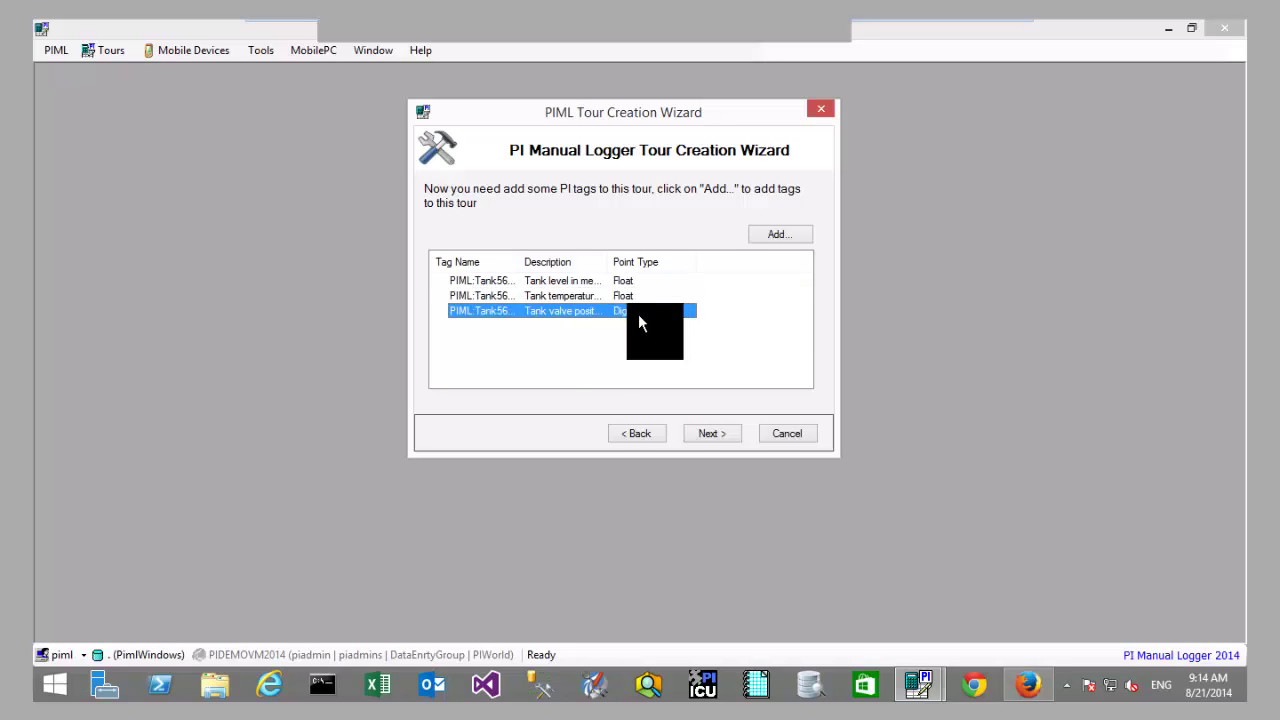
click(715, 432)
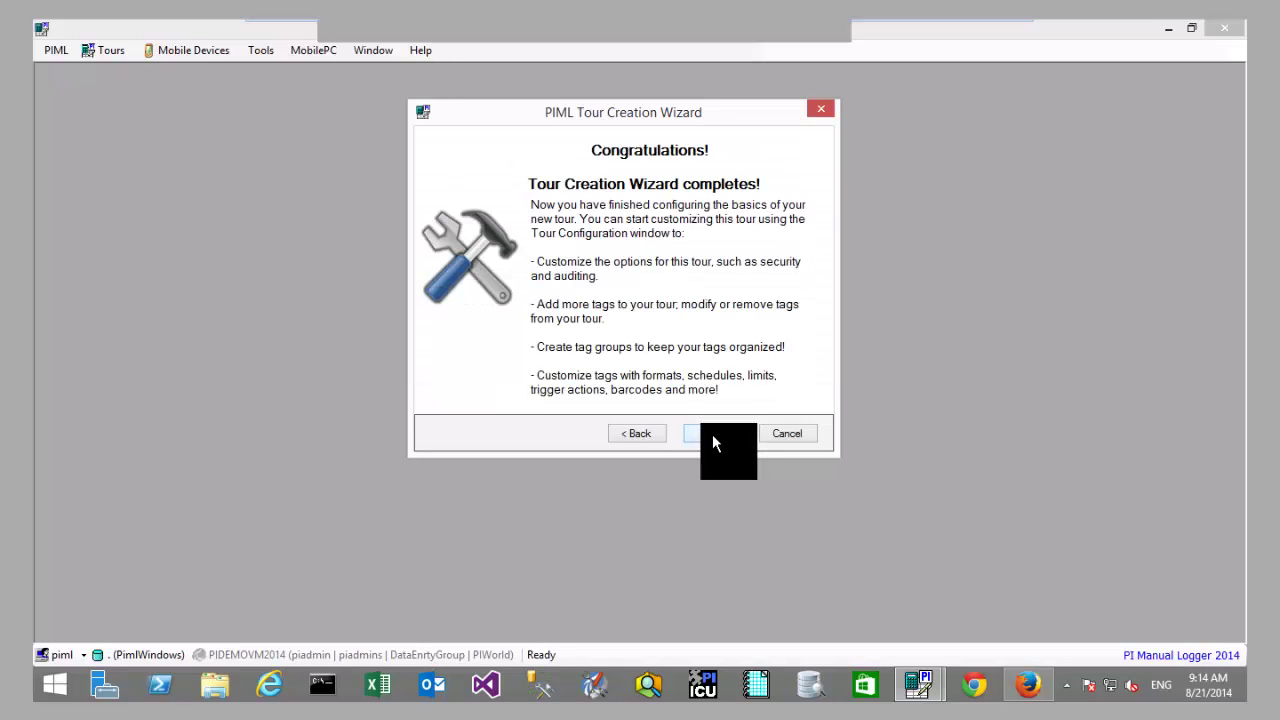
Step: Finish the wizard, review New Tour's name, description, comment tag and scheduling, then open scheduling
click(712, 434)
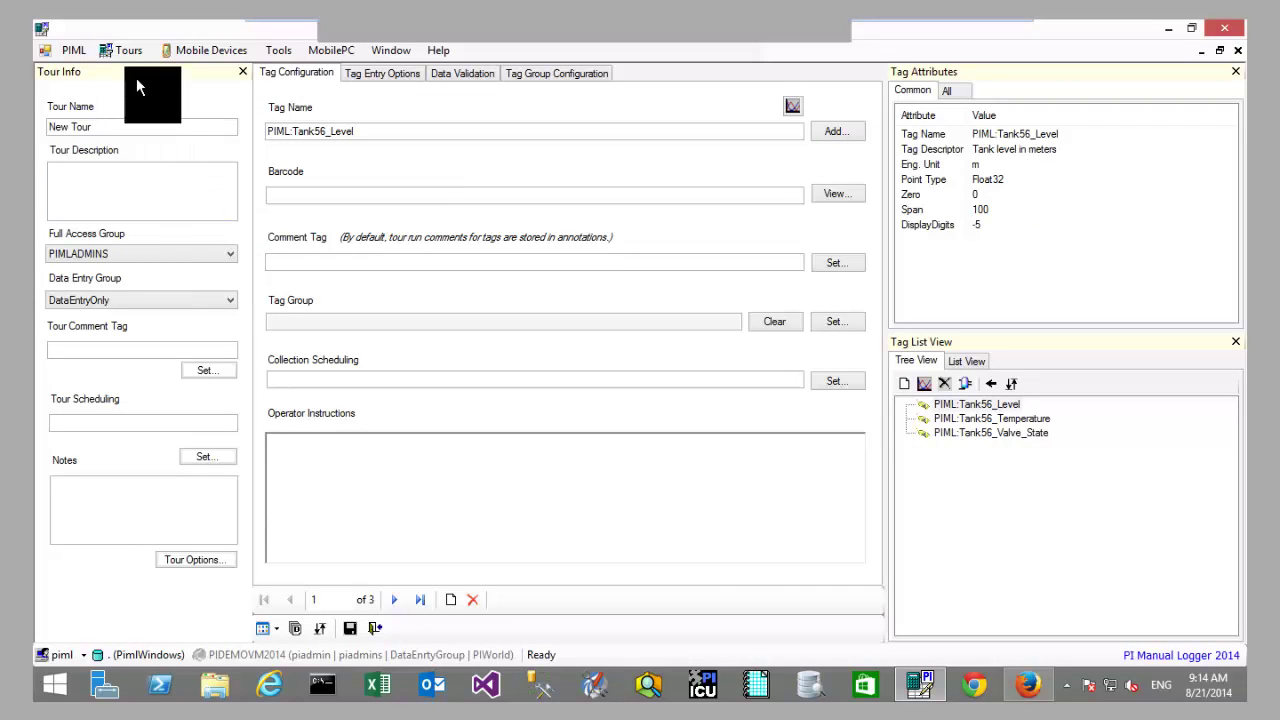
click(120, 126)
click(143, 185)
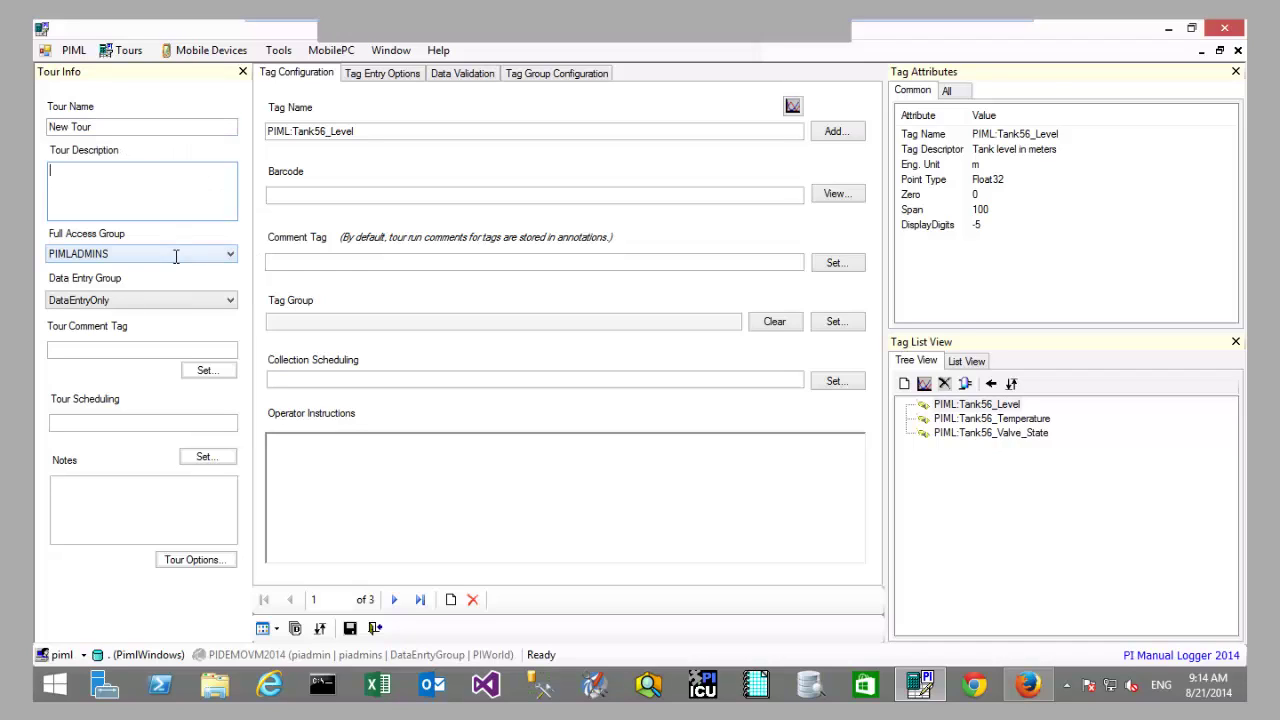
click(158, 351)
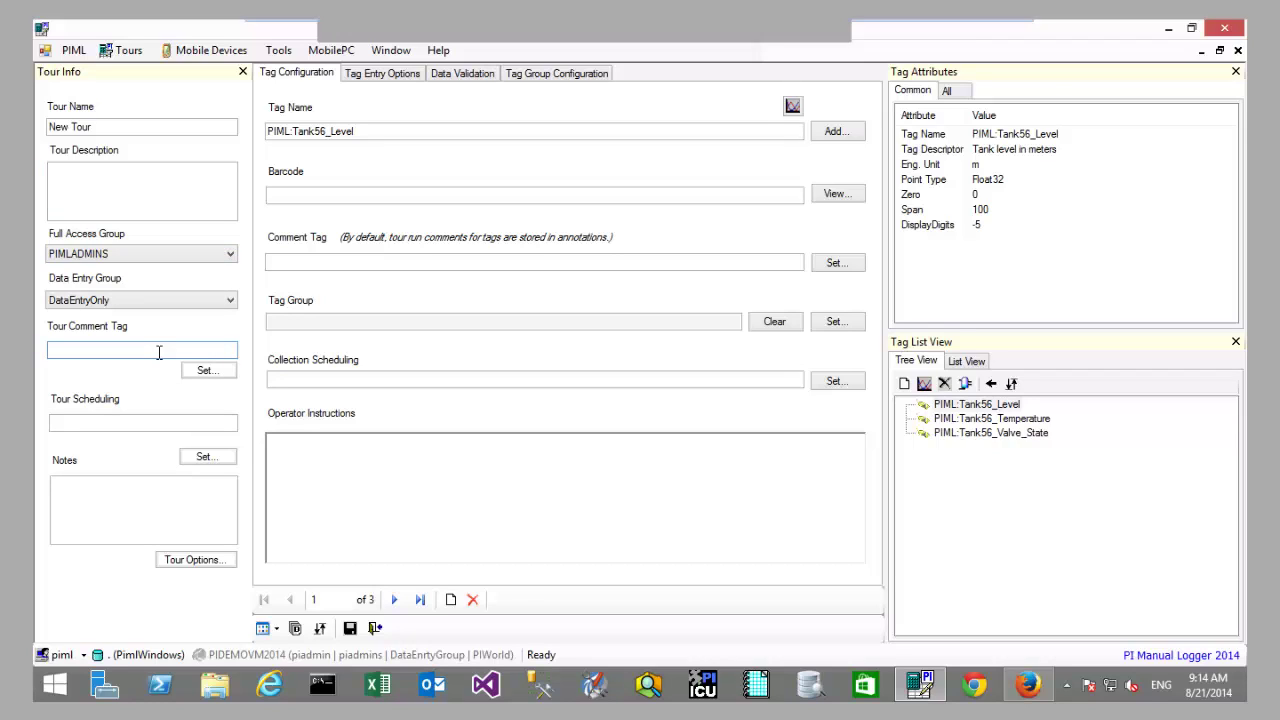
click(167, 424)
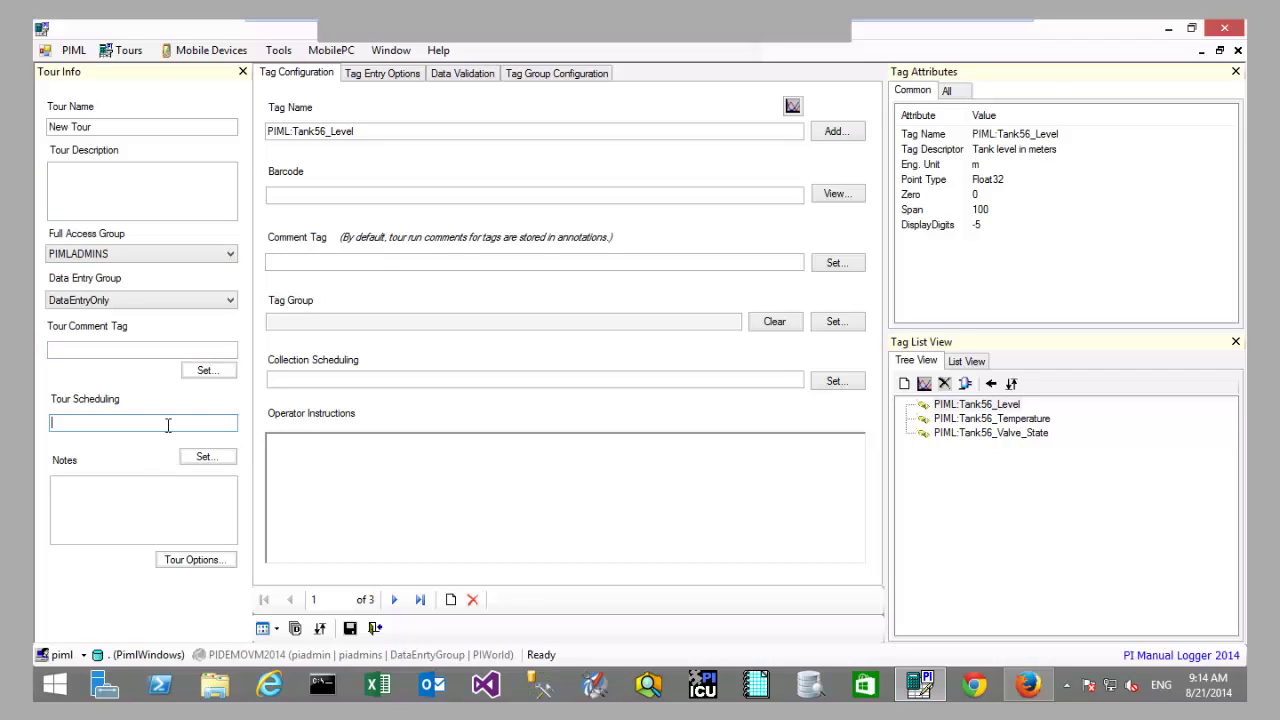
click(207, 457)
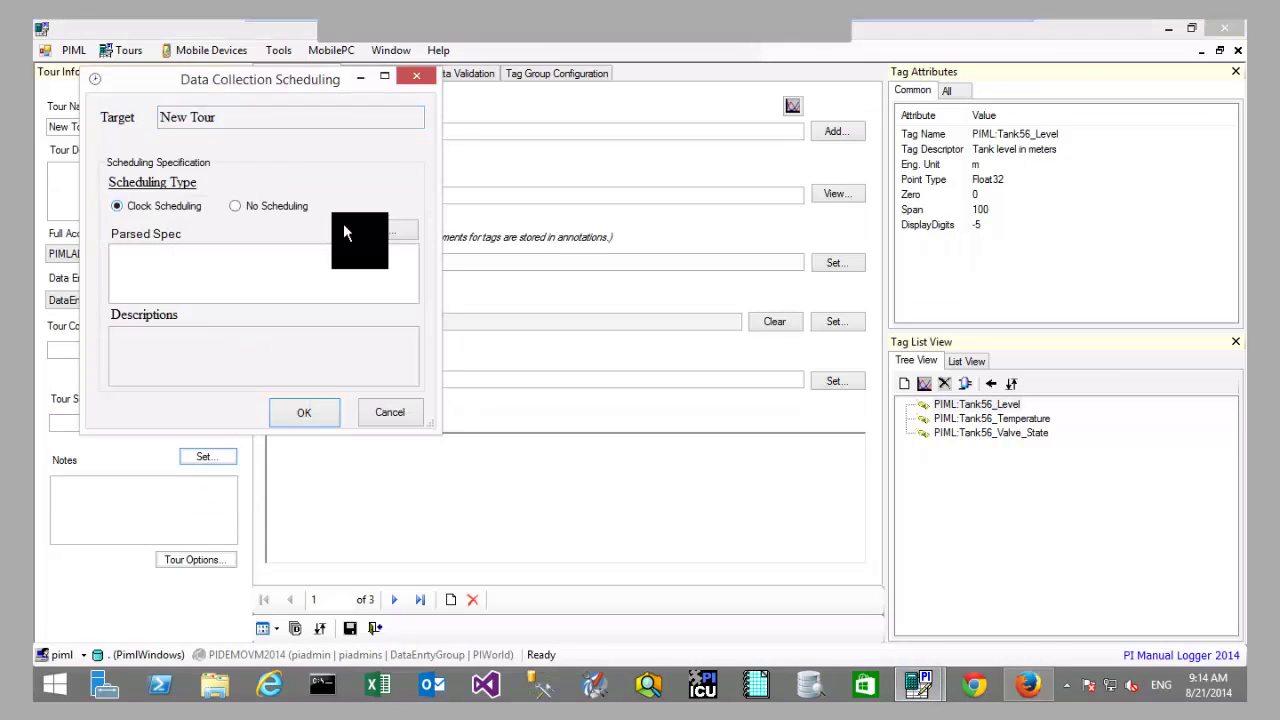
Step: Cancel the recurrence and data collection scheduling without setting a schedule, then open Tour Options
click(369, 226)
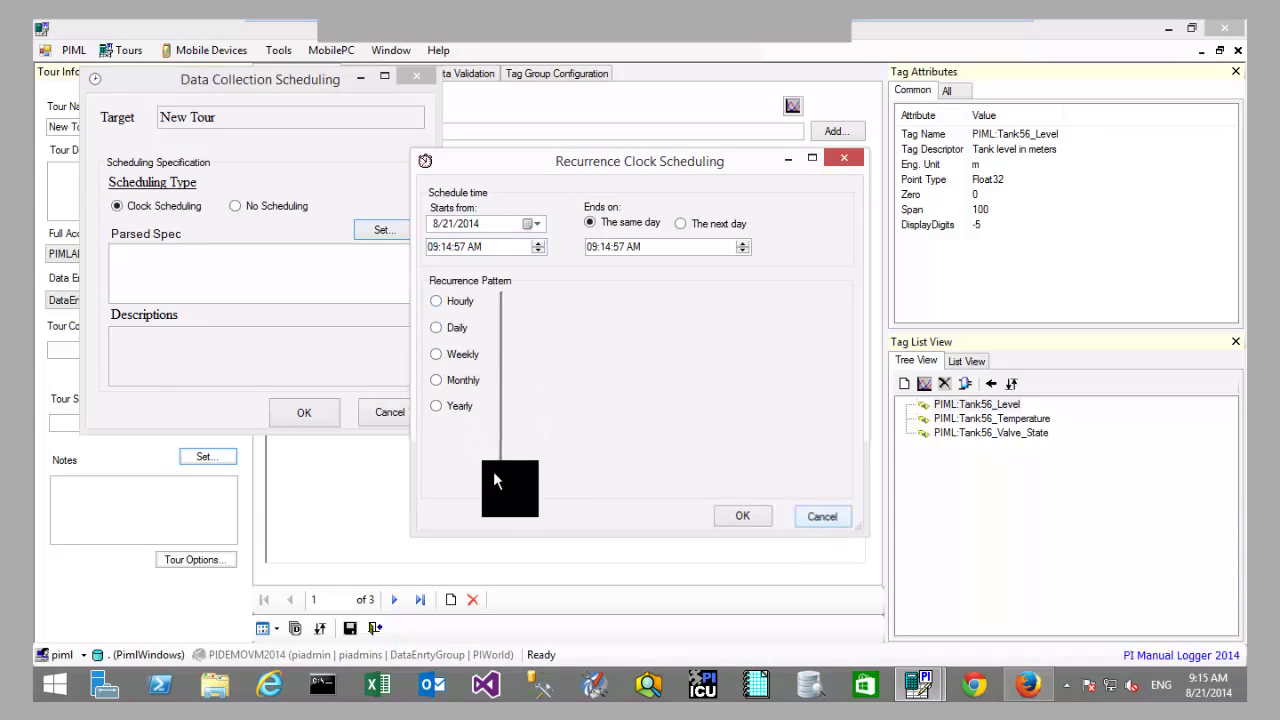
key(Escape)
click(388, 413)
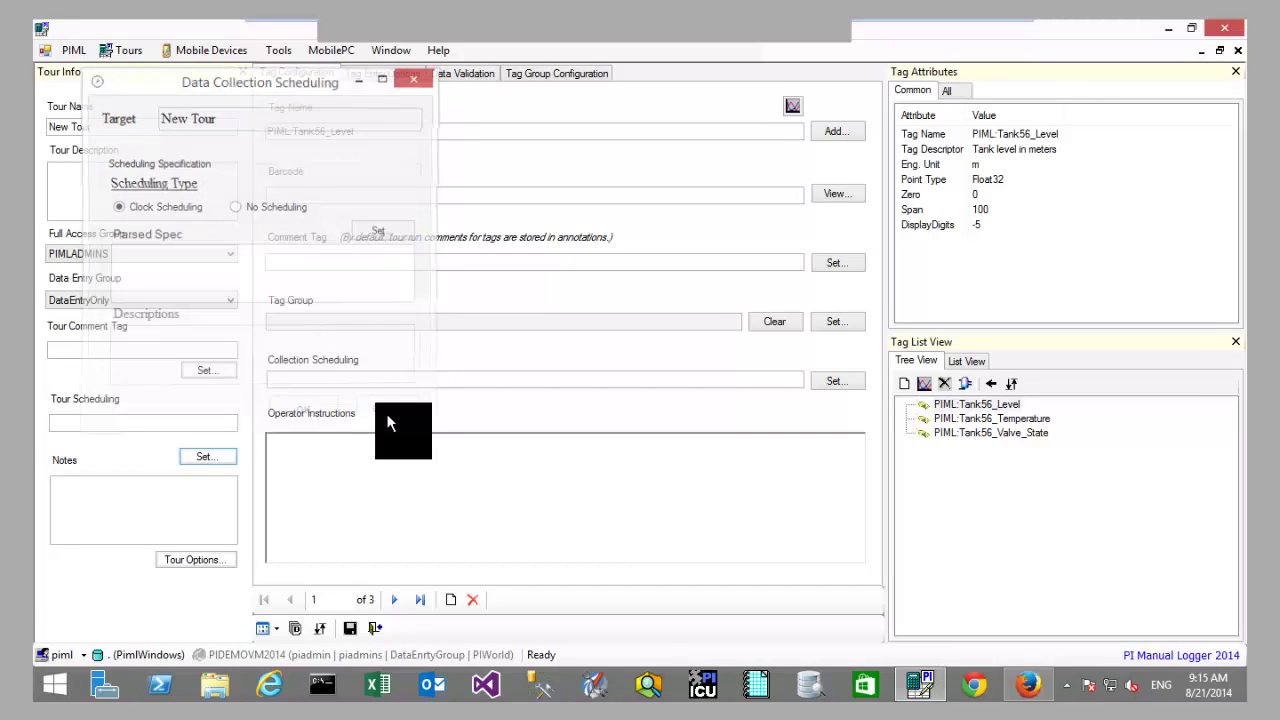
click(188, 564)
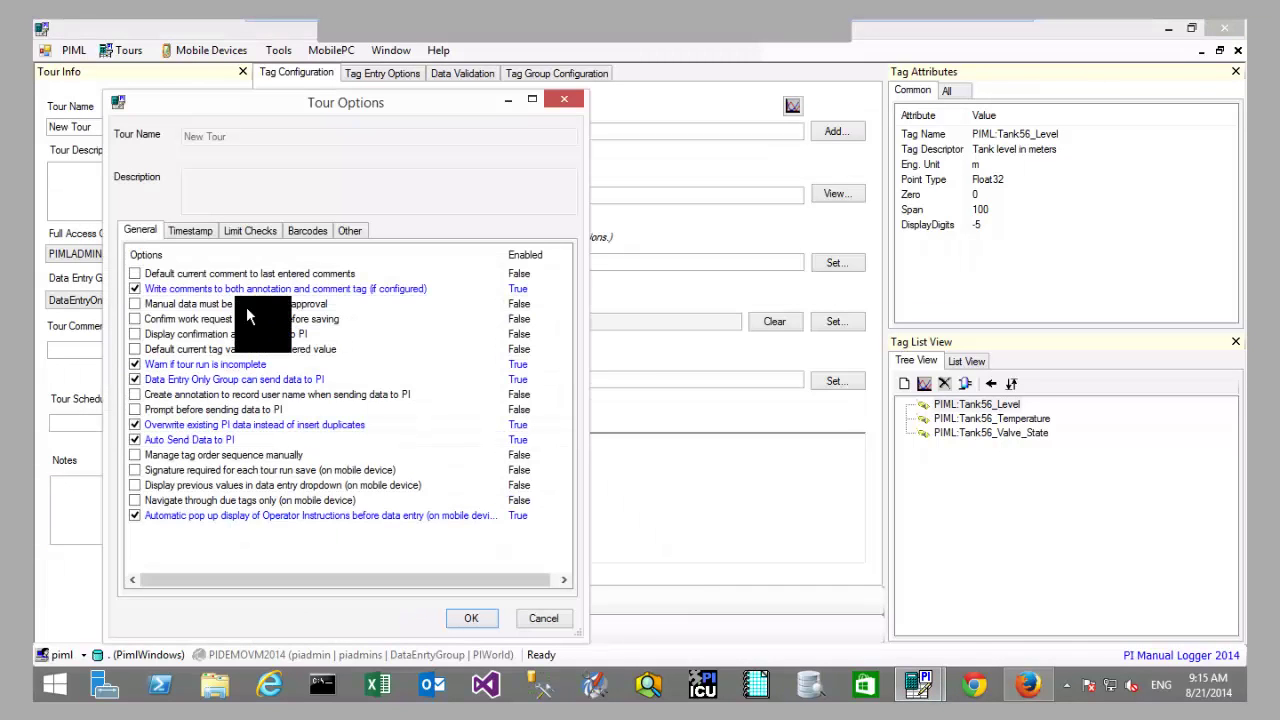
Step: Enable 'Manual data must be submitted for approval' in General options and confirm with OK
click(135, 304)
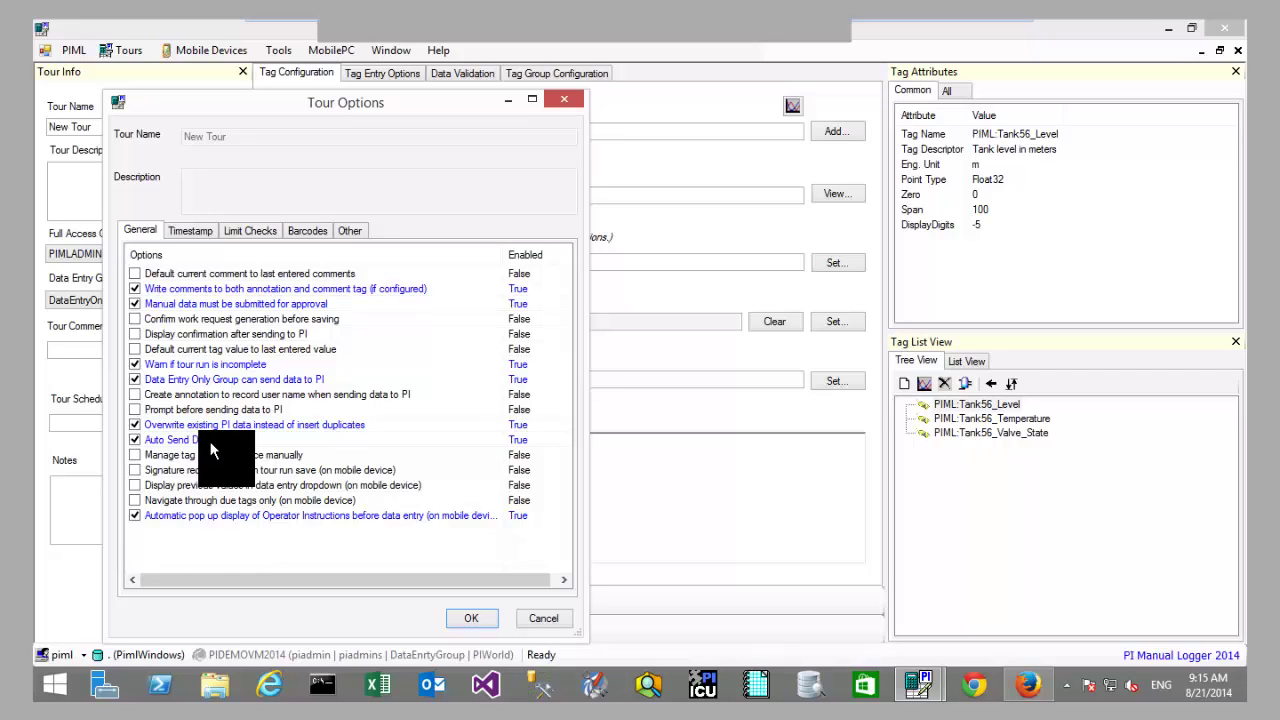
click(475, 620)
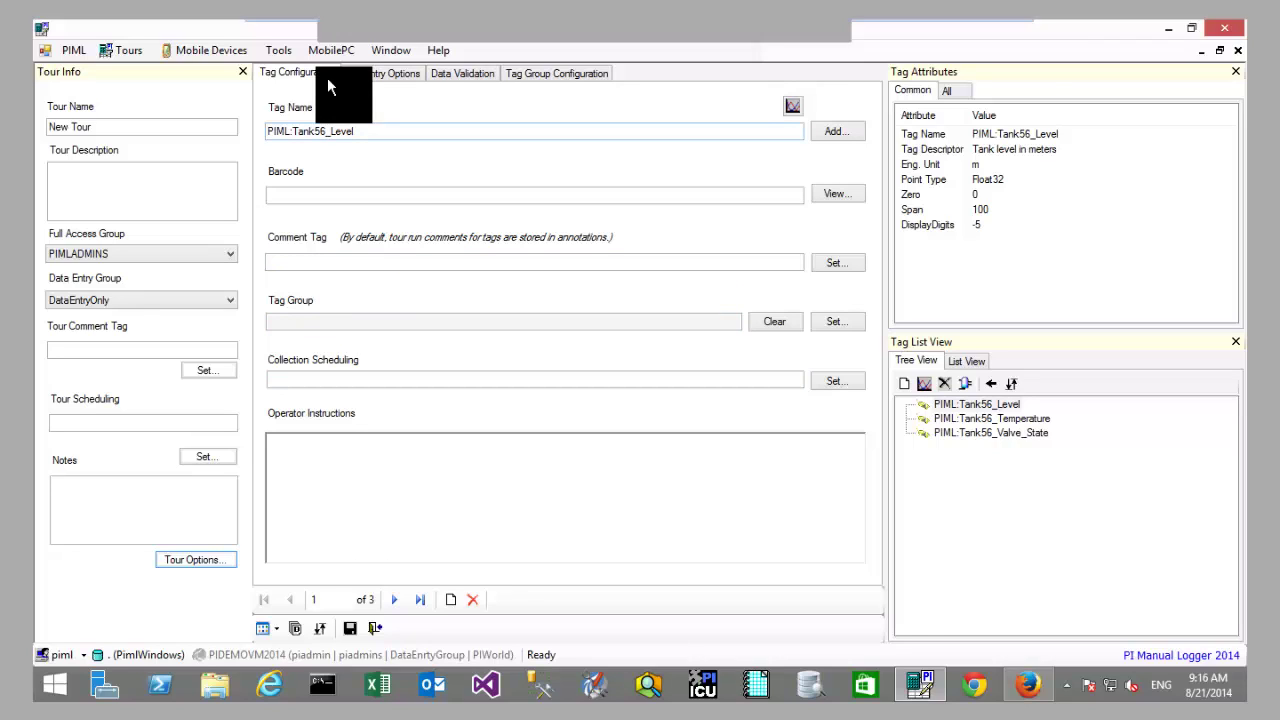
Step: Browse the tour's tags and select PIML:Tank56_Valve_State
click(368, 135)
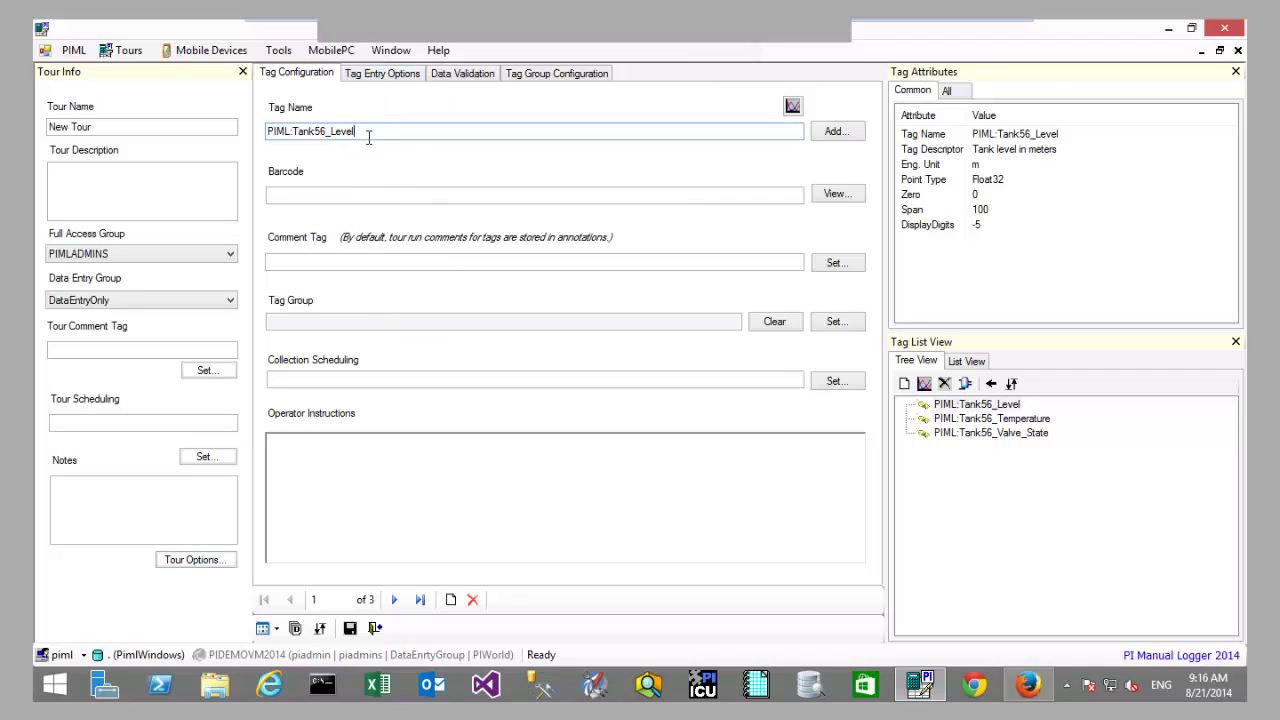
click(954, 420)
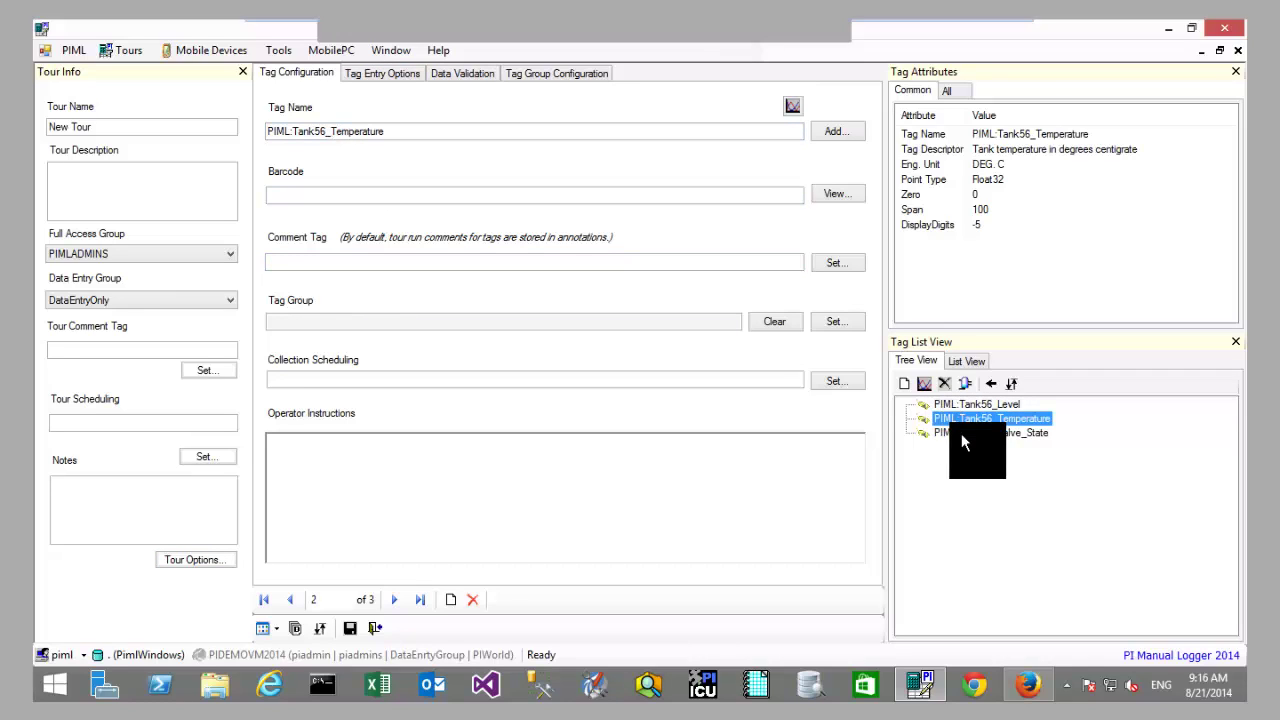
click(961, 433)
click(972, 410)
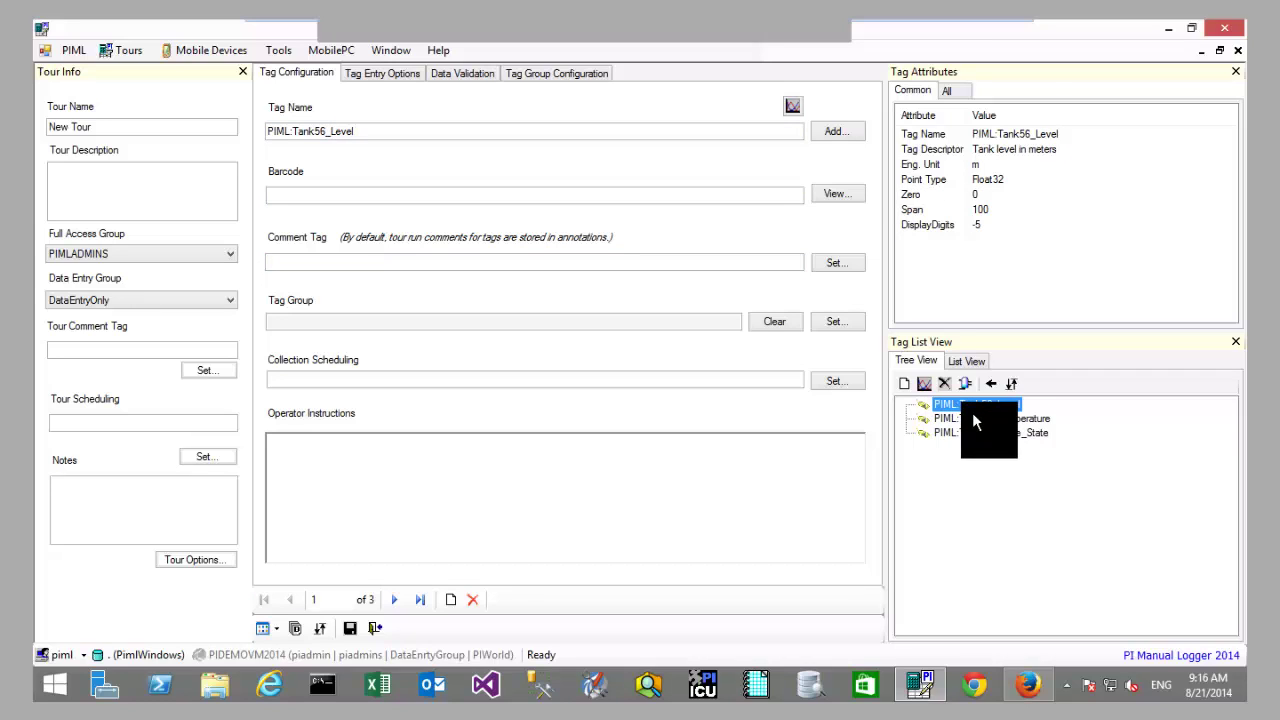
click(974, 424)
click(974, 432)
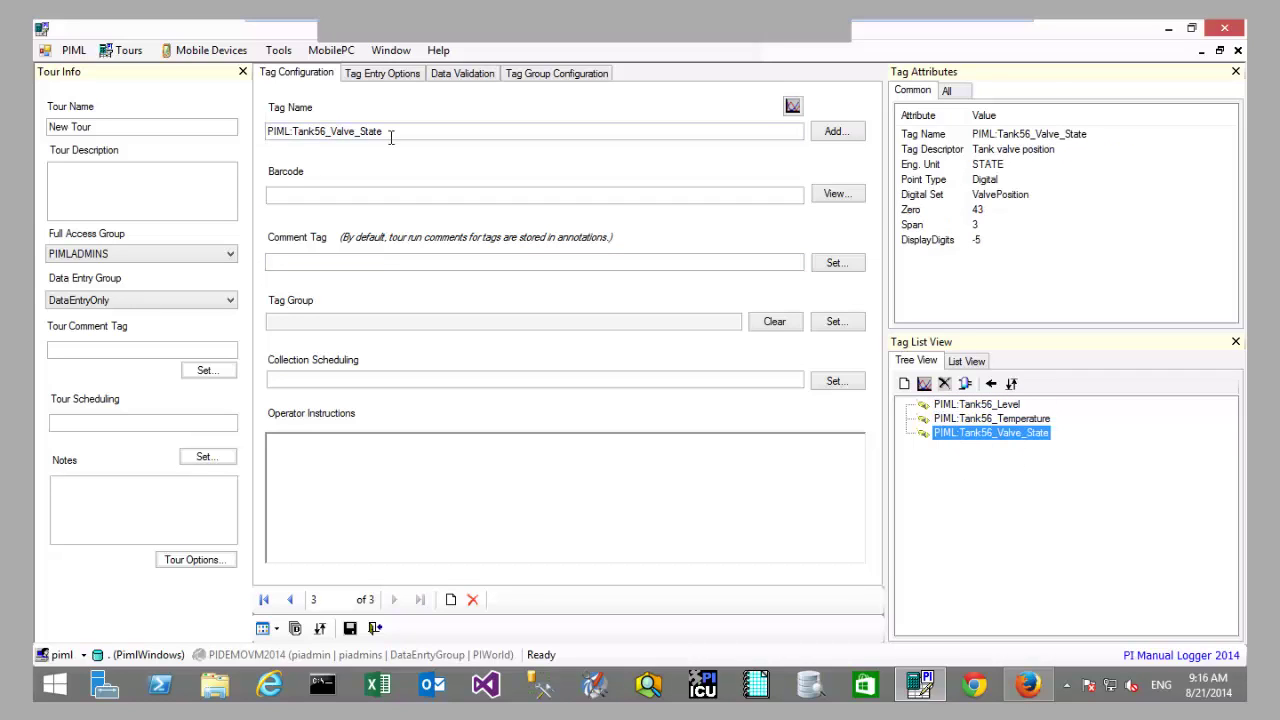
Step: Give Valve_State the barcode 777 and preview its barcode image
double_click(289, 139)
click(433, 134)
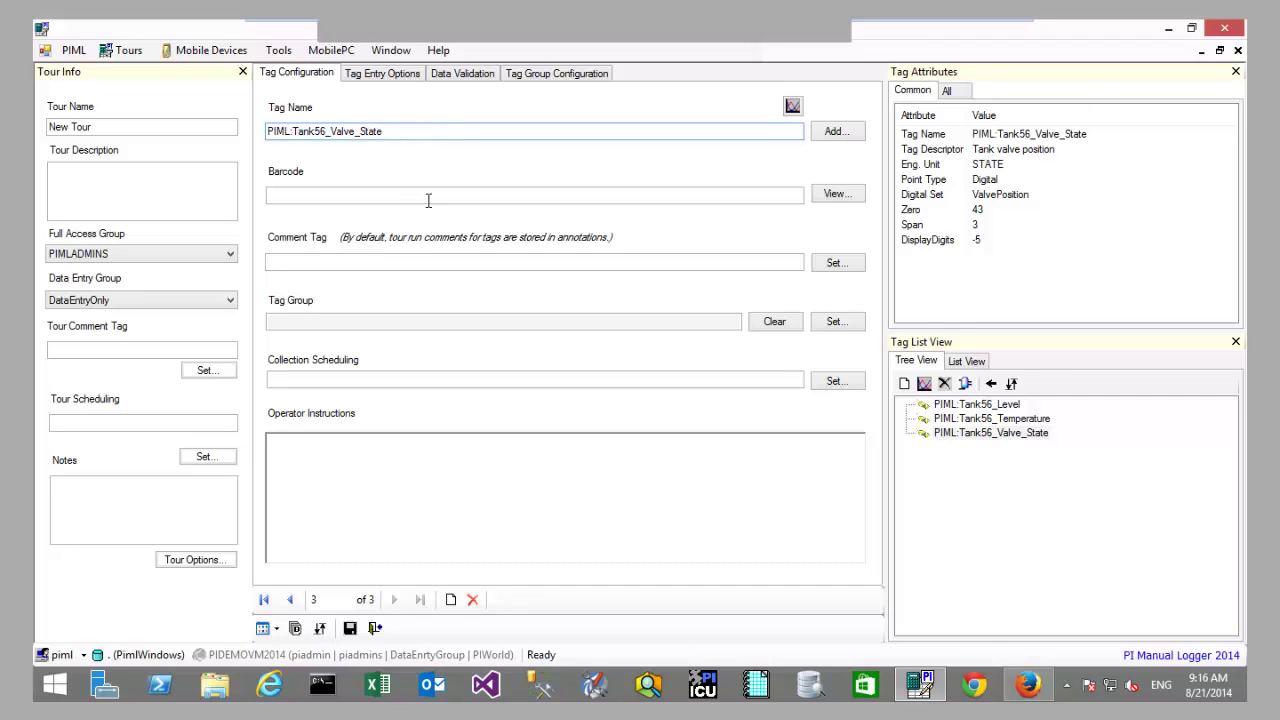
click(318, 197)
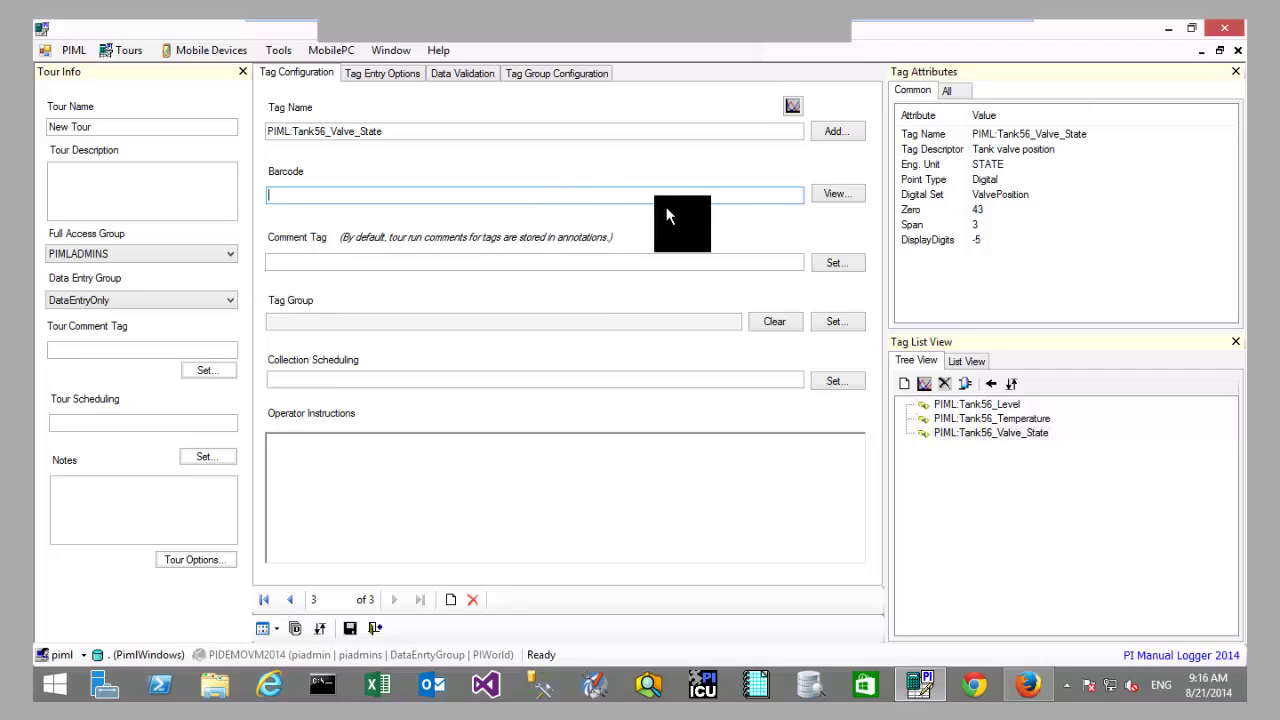
text(777)
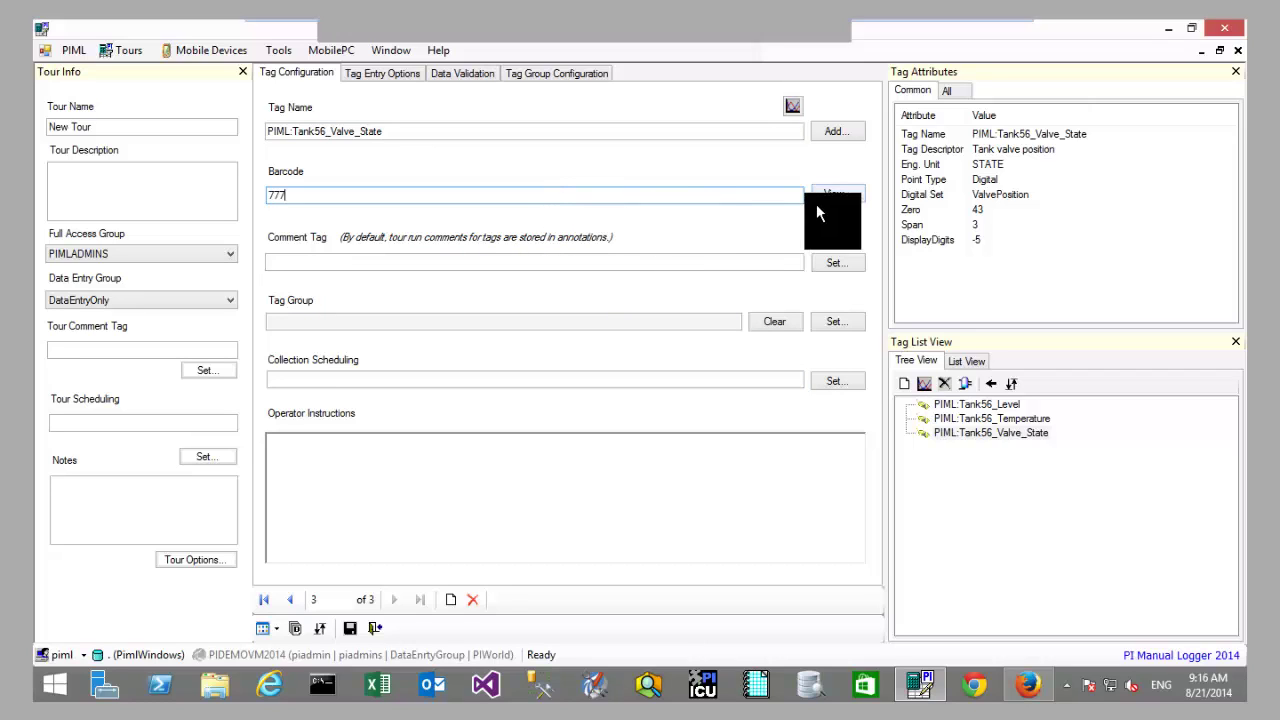
click(829, 194)
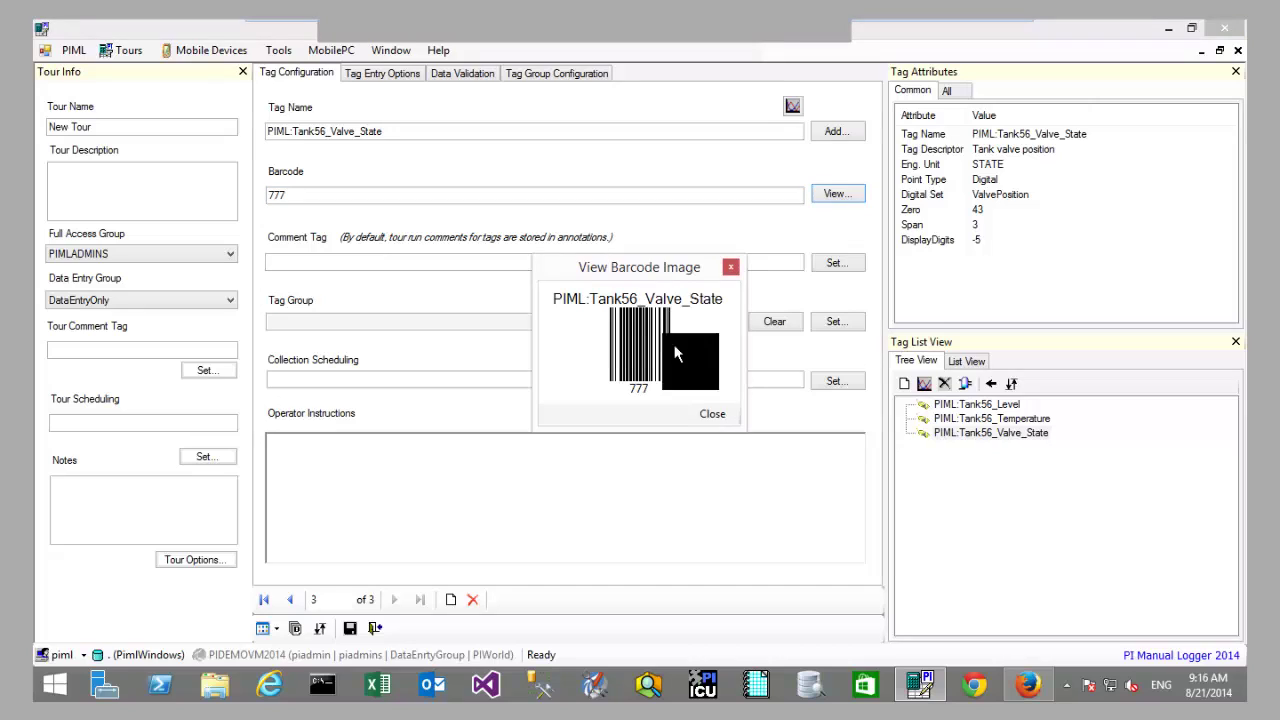
click(703, 414)
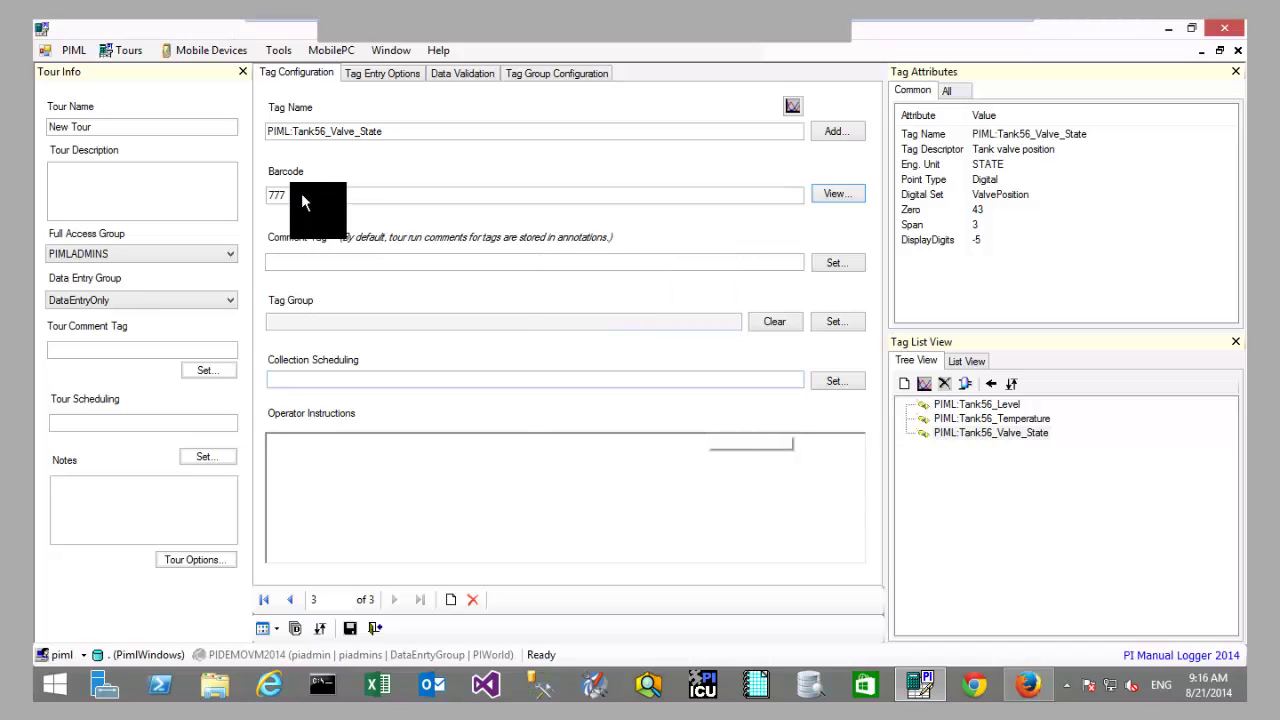
Step: Inspect Valve_State's comment tag, tag group, collection and tour scheduling fields
click(343, 261)
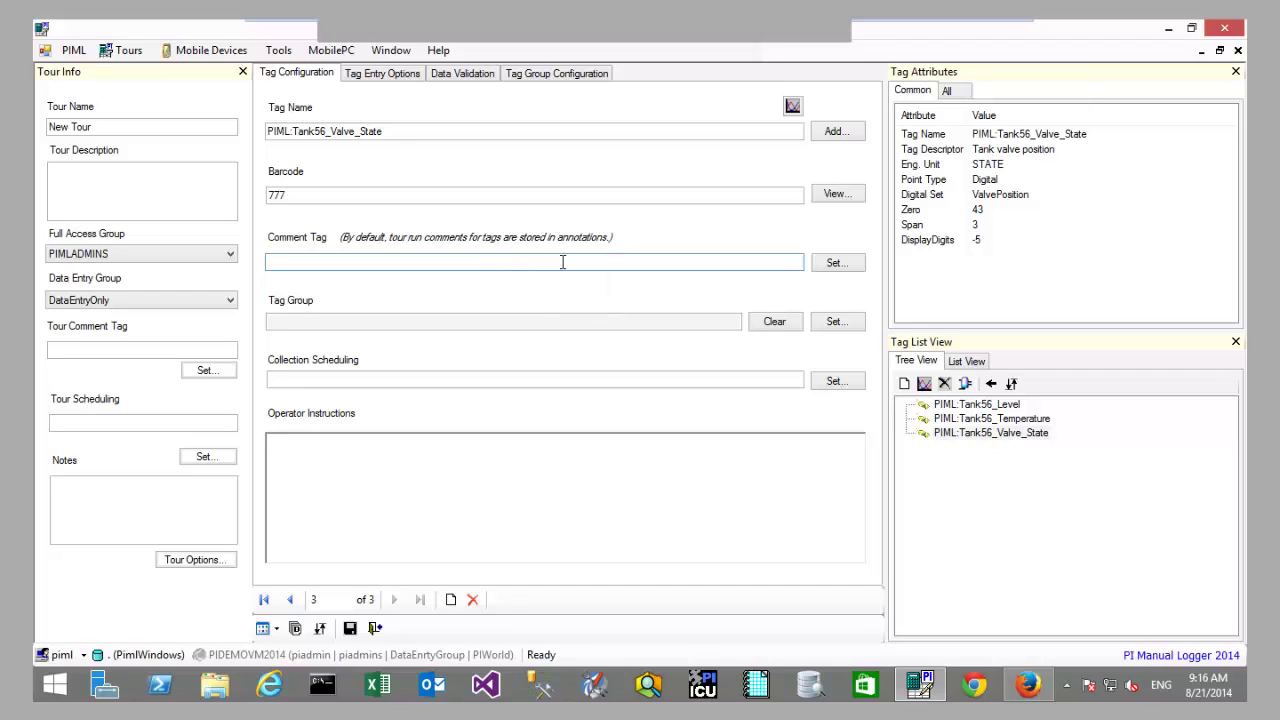
click(716, 322)
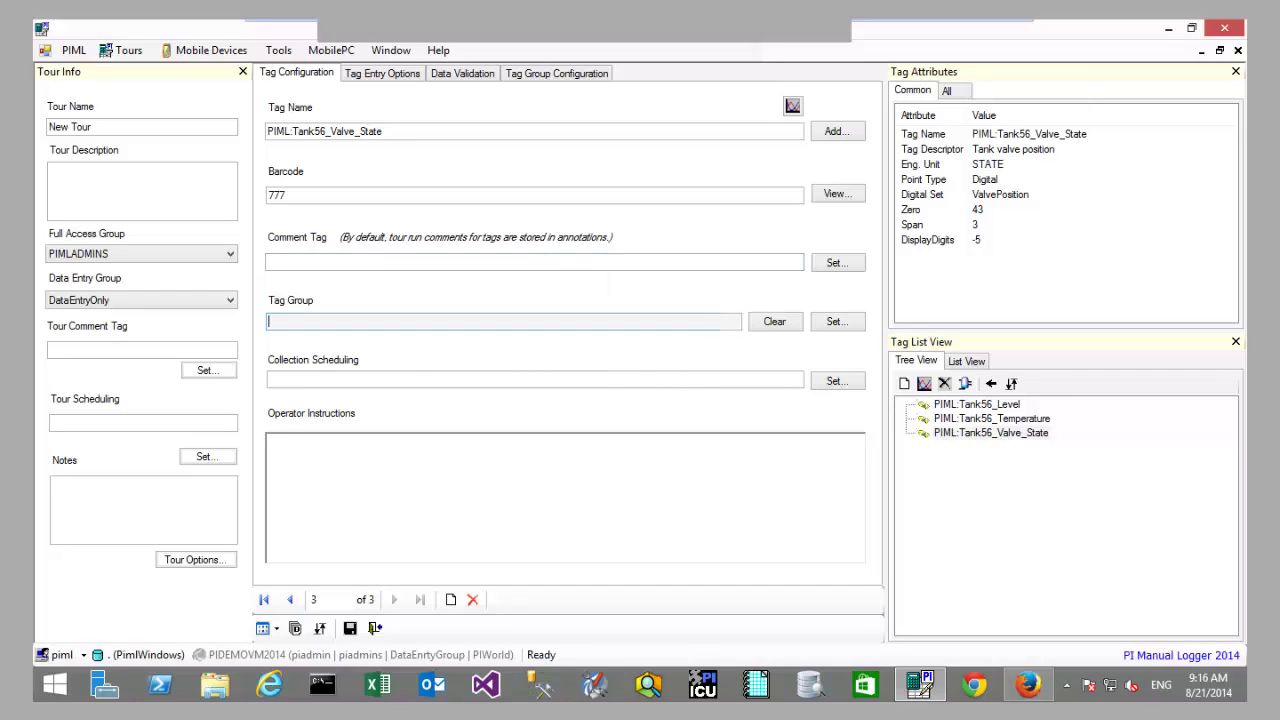
click(712, 376)
click(706, 400)
click(704, 377)
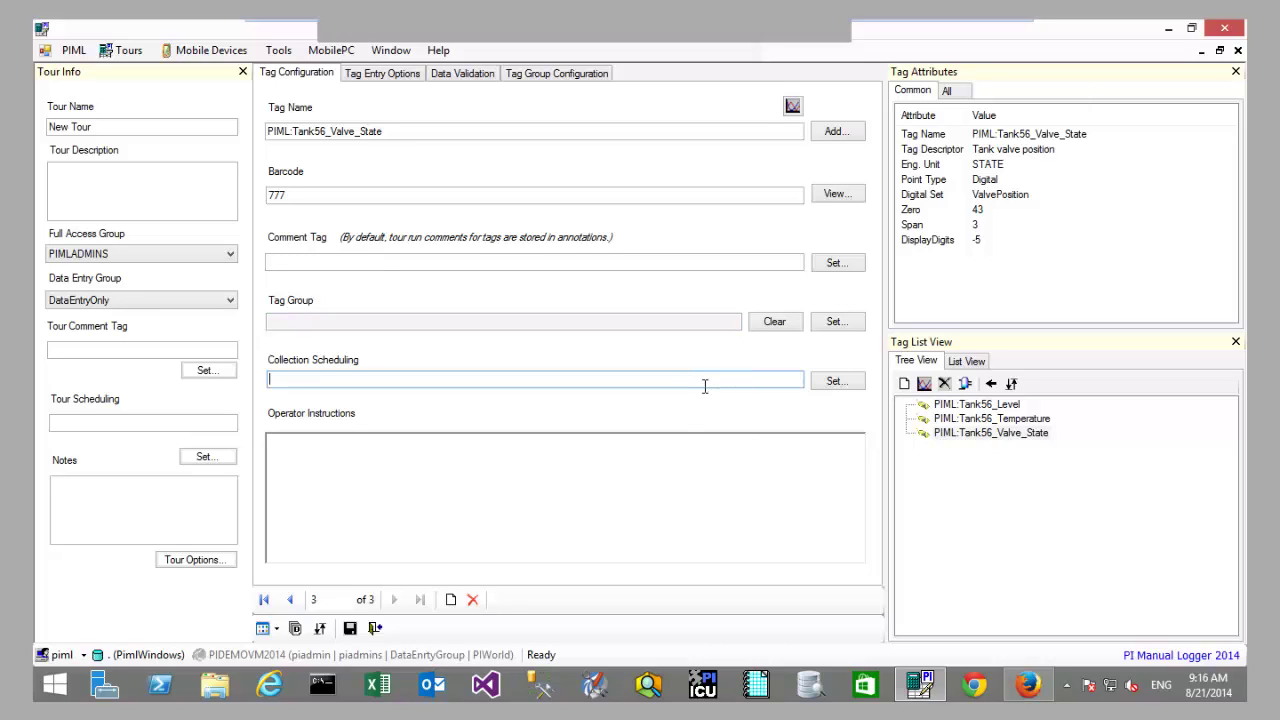
click(170, 422)
click(329, 392)
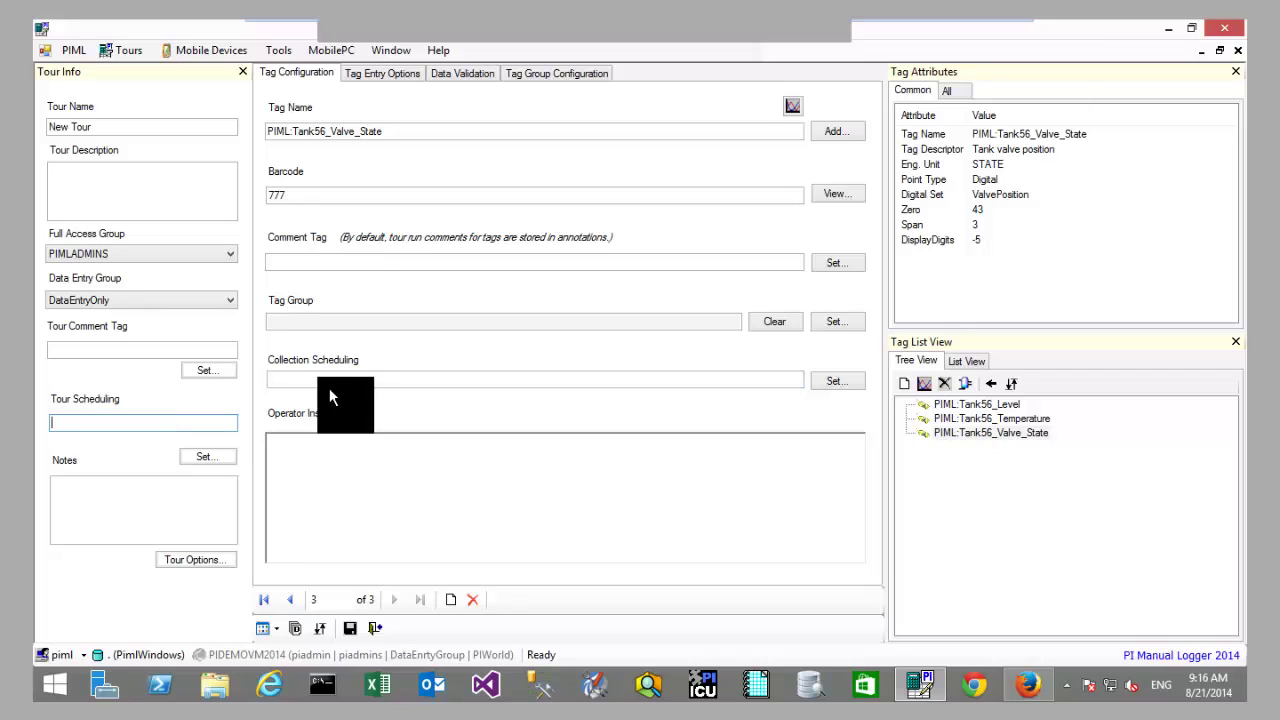
Step: Check the Level tag's operator instructions with test text, then show the Temperature tag
click(970, 414)
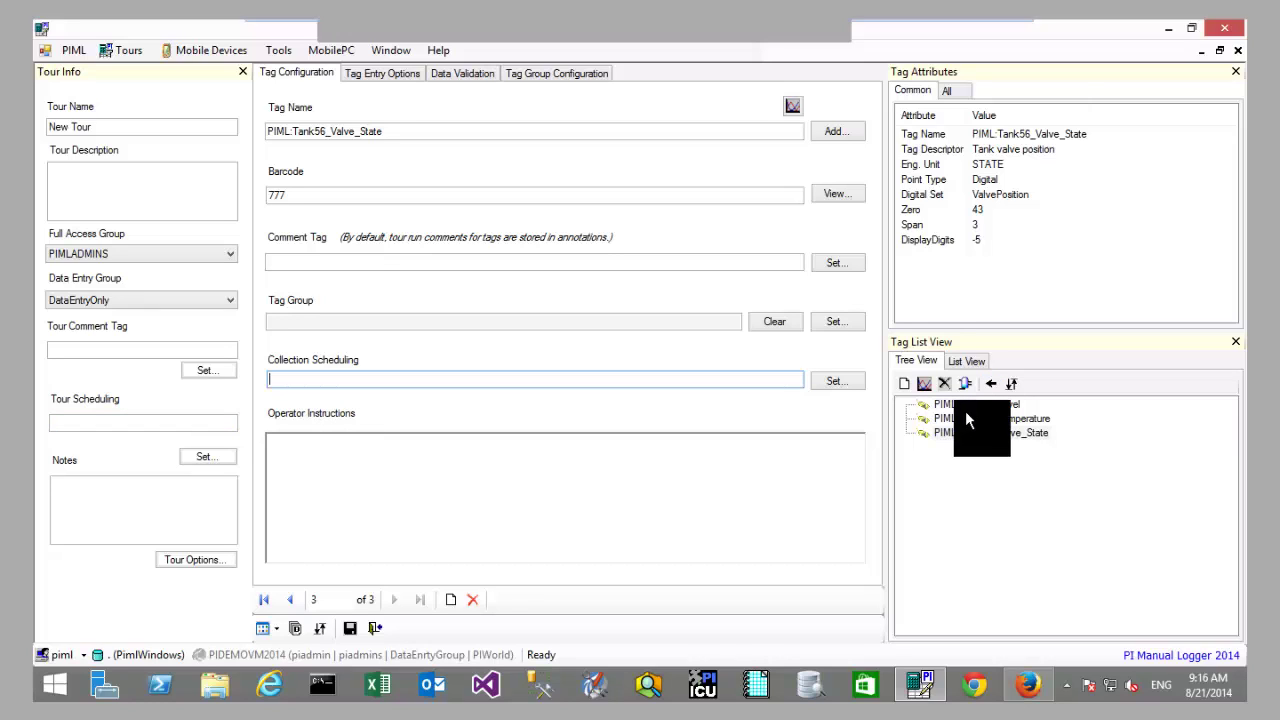
click(975, 405)
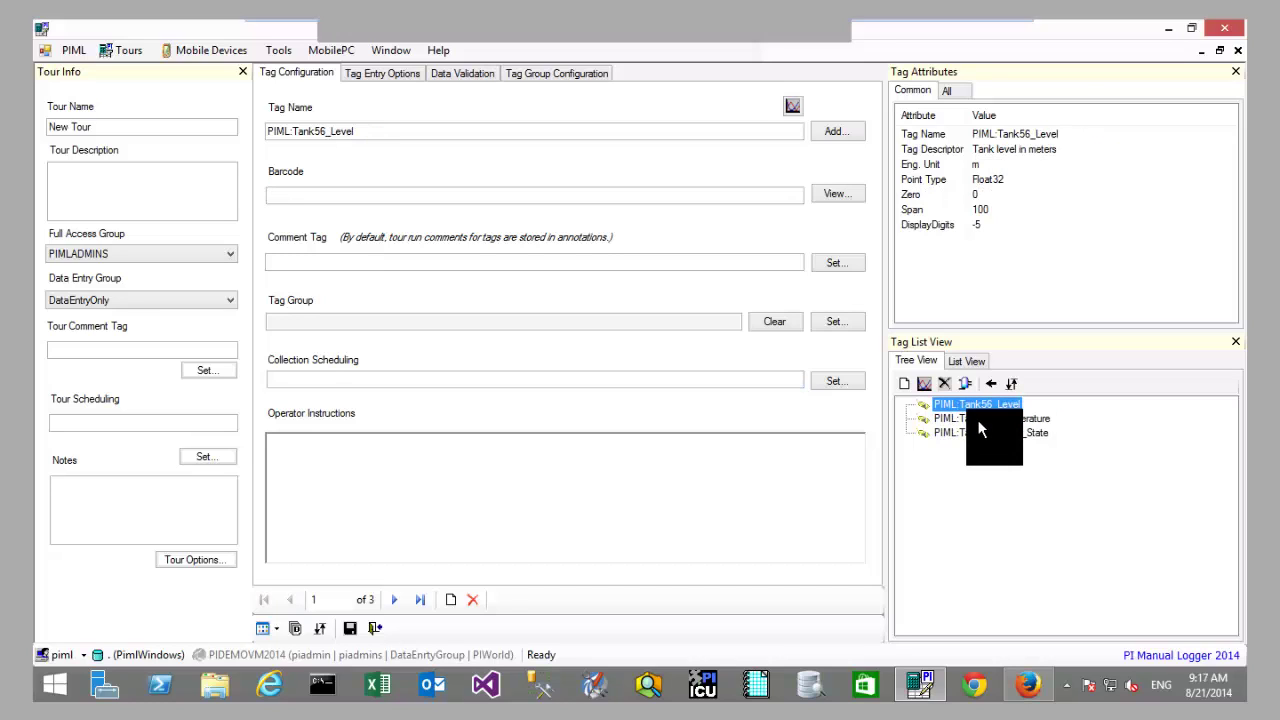
click(734, 481)
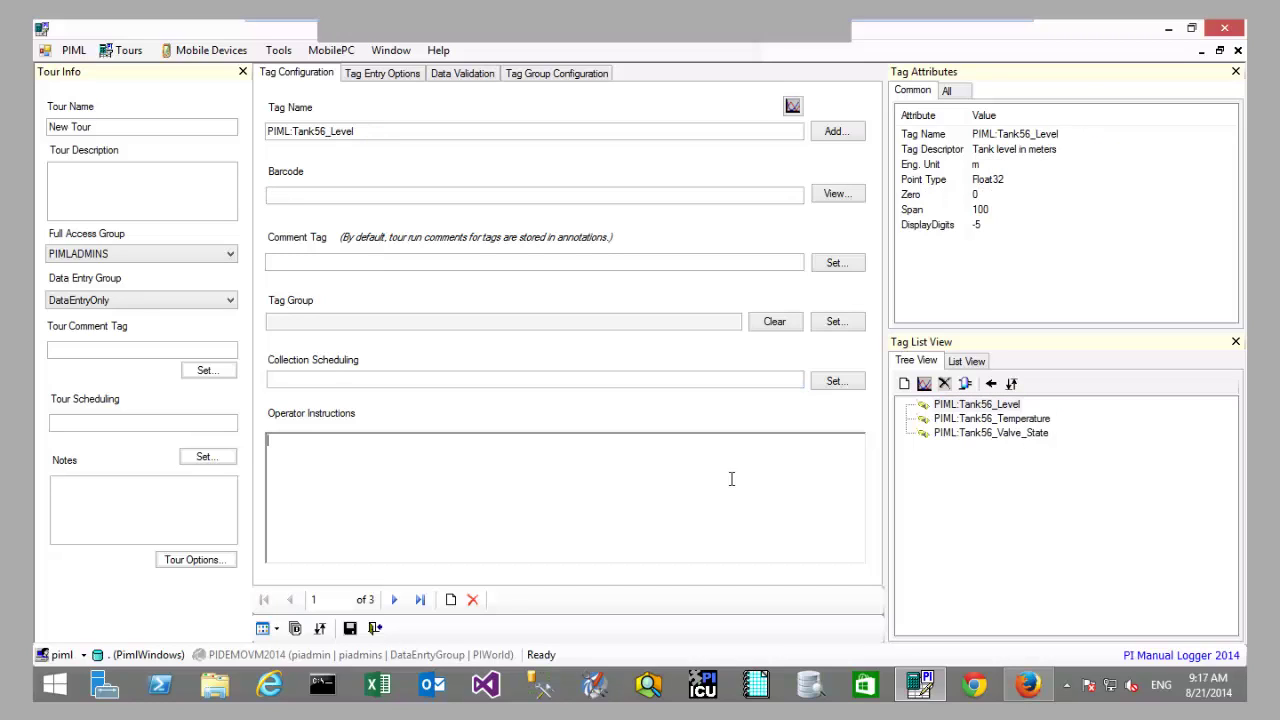
text(dfsdfsdf)
key(BackSpace)
key(BackSpace)
key(BackSpace)
key(BackSpace)
key(BackSpace)
key(BackSpace)
key(BackSpace)
click(397, 257)
click(982, 419)
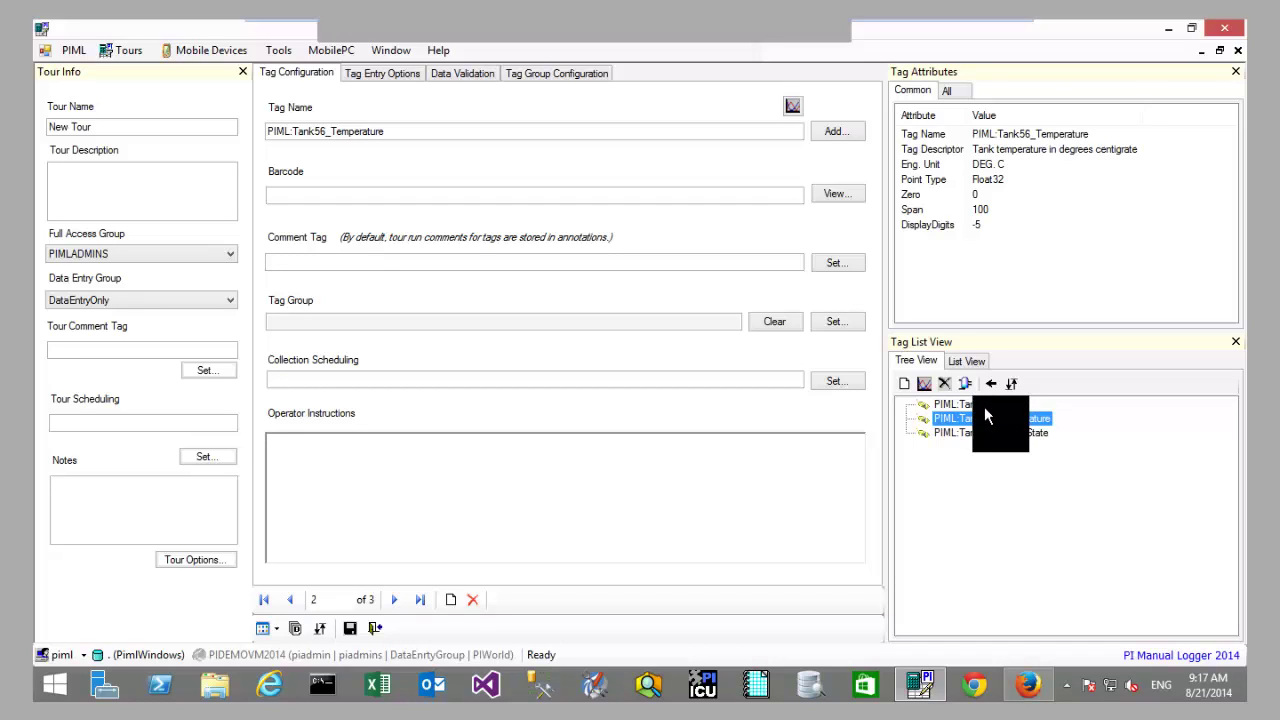
Step: Drag the tags into the order Valve_State, Temperature, Level
click(992, 407)
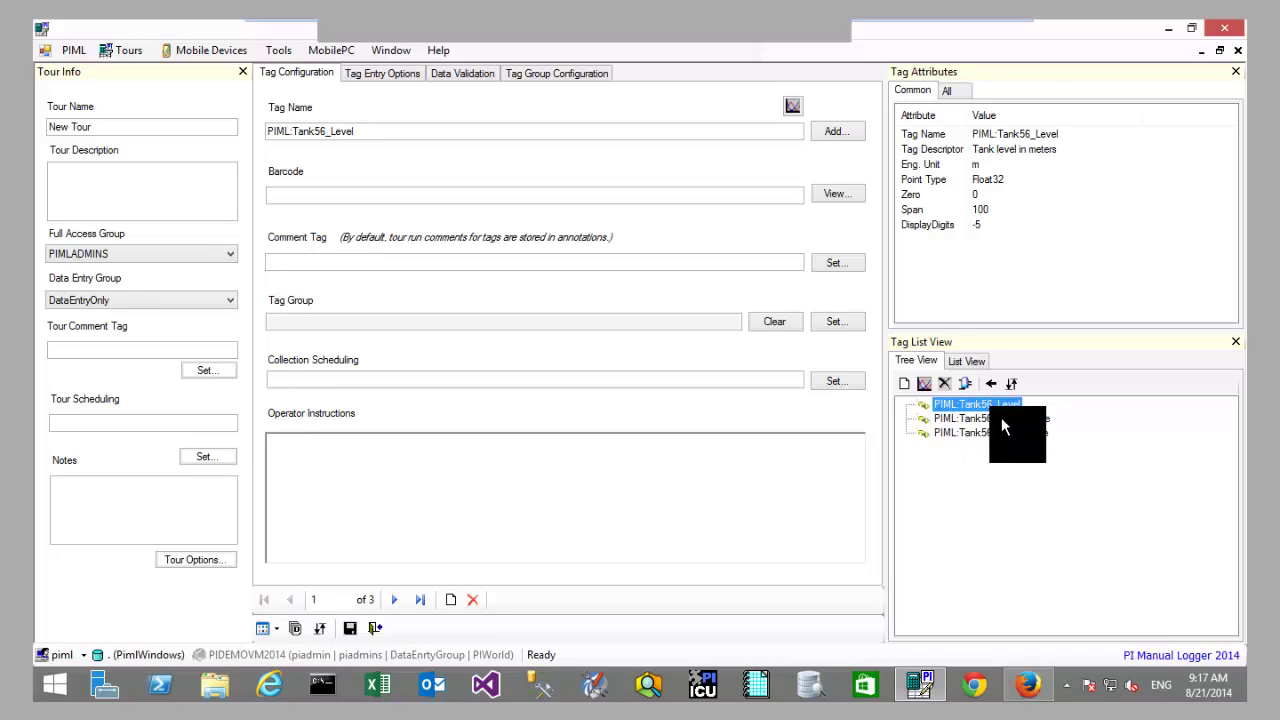
click(1001, 417)
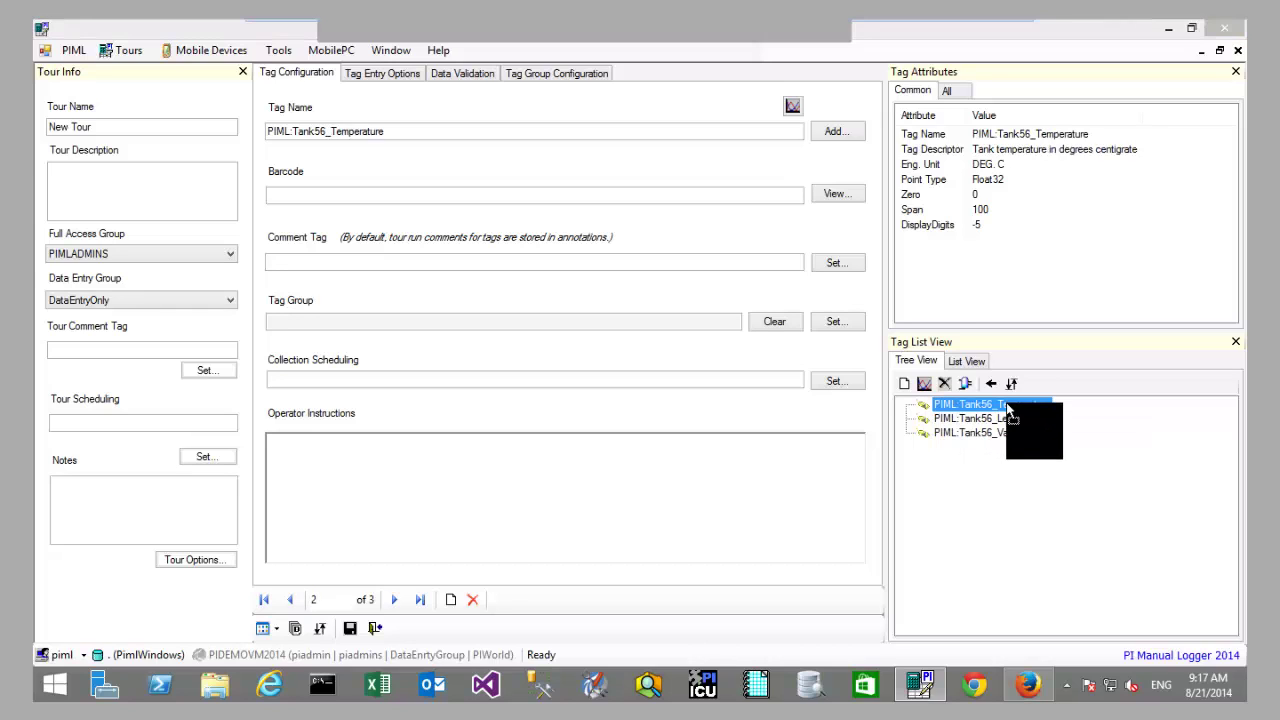
drag(1010, 430, 1020, 407)
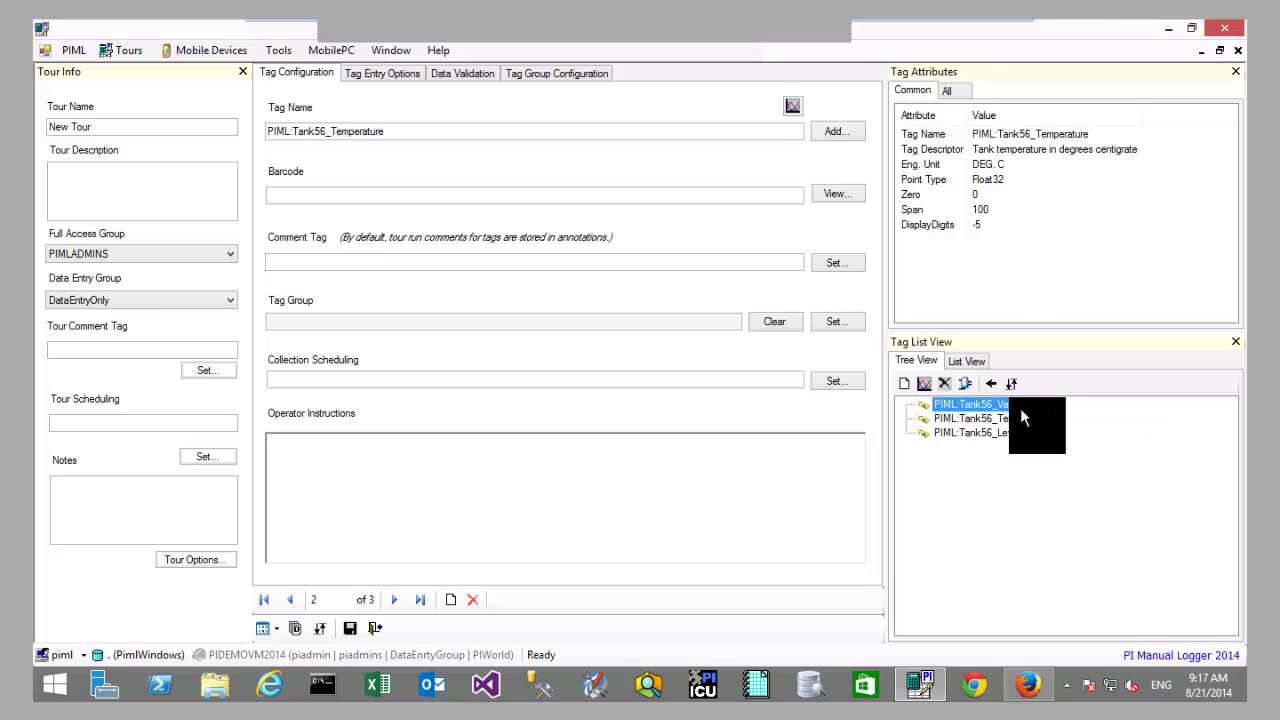
click(1010, 410)
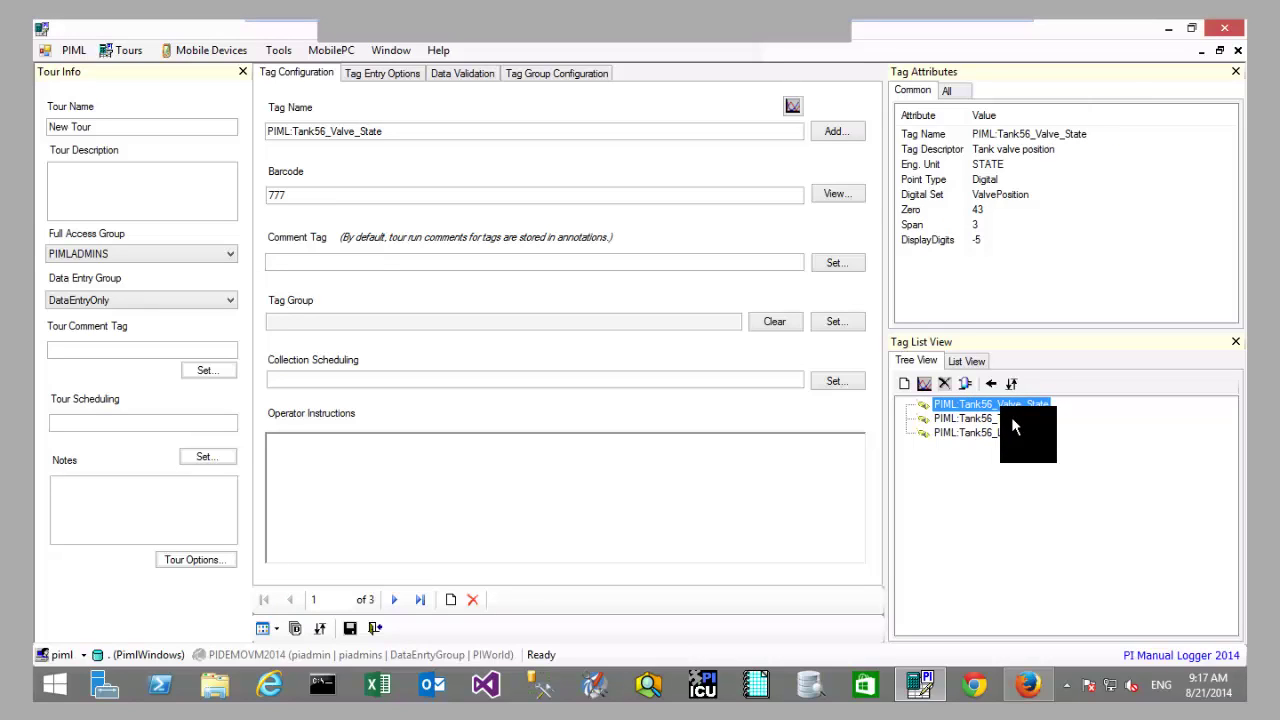
click(1008, 418)
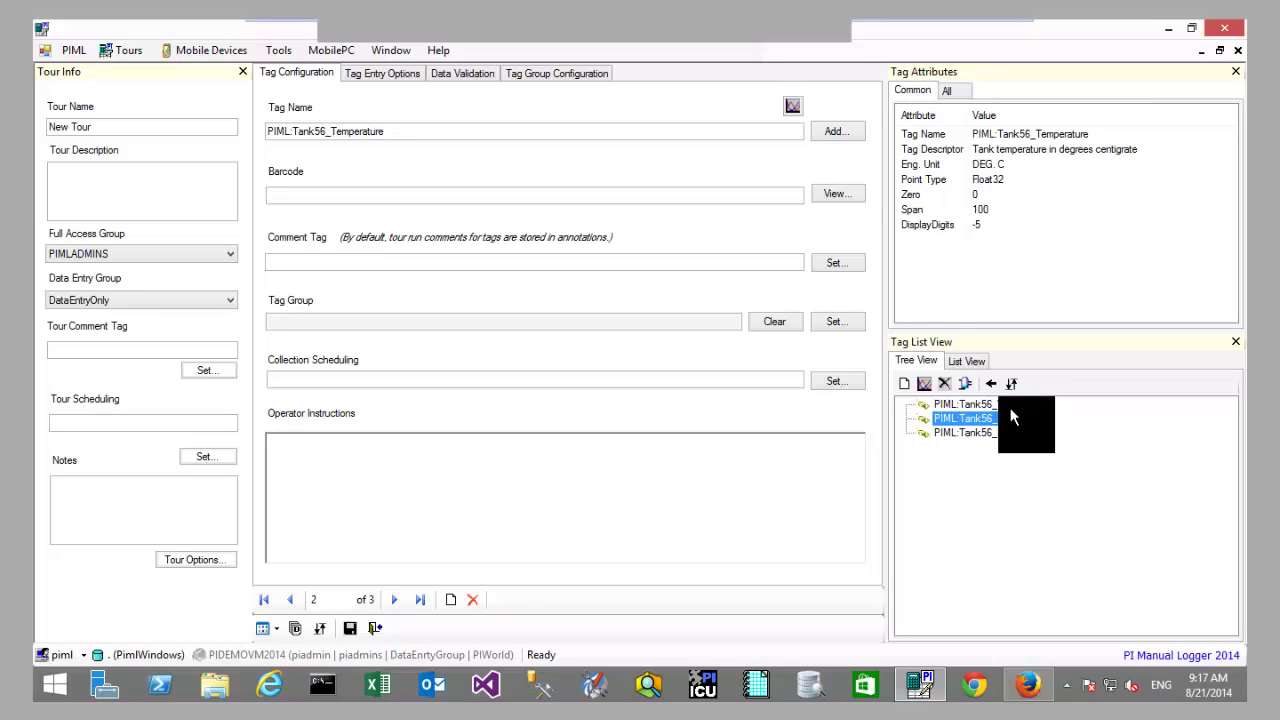
drag(1011, 411, 352, 121)
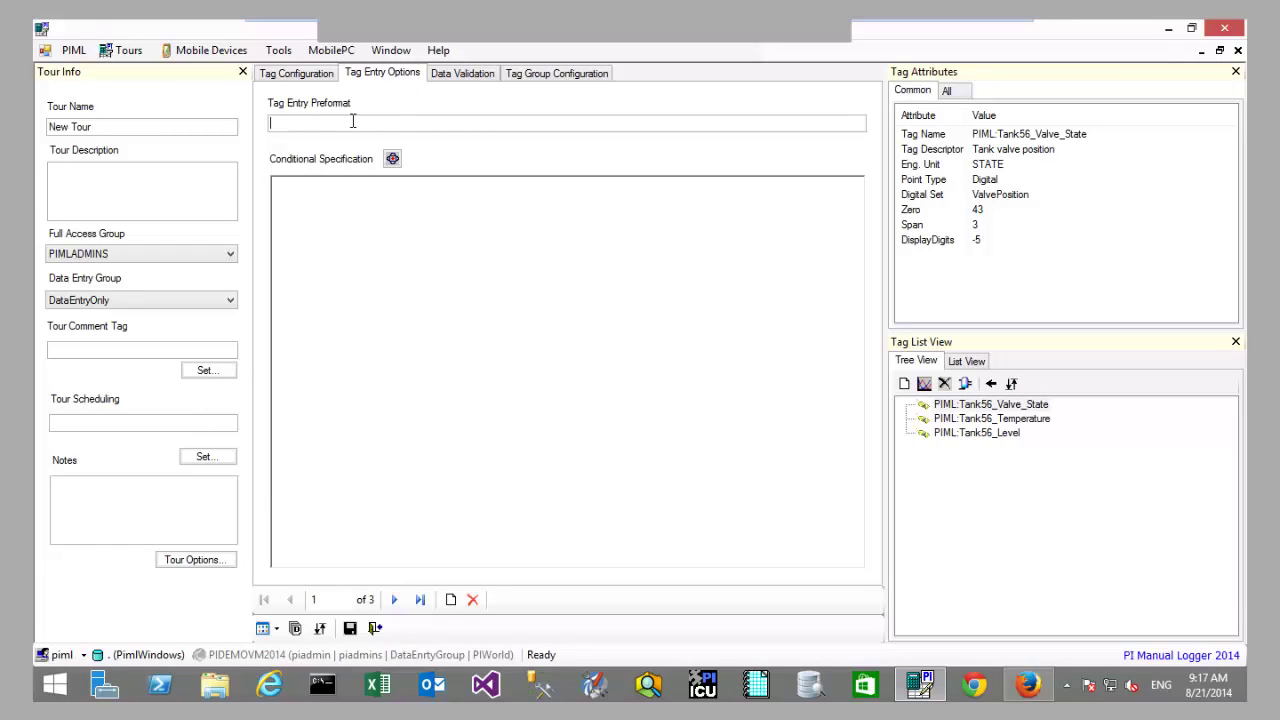
Step: Clear the ##.## entry preformat, reselect PIML:Tank56_Valve_State and show its Data Validation limits
text(##.##)
key(BackSpace)
key(BackSpace)
key(BackSpace)
key(BackSpace)
key(BackSpace)
click(1024, 419)
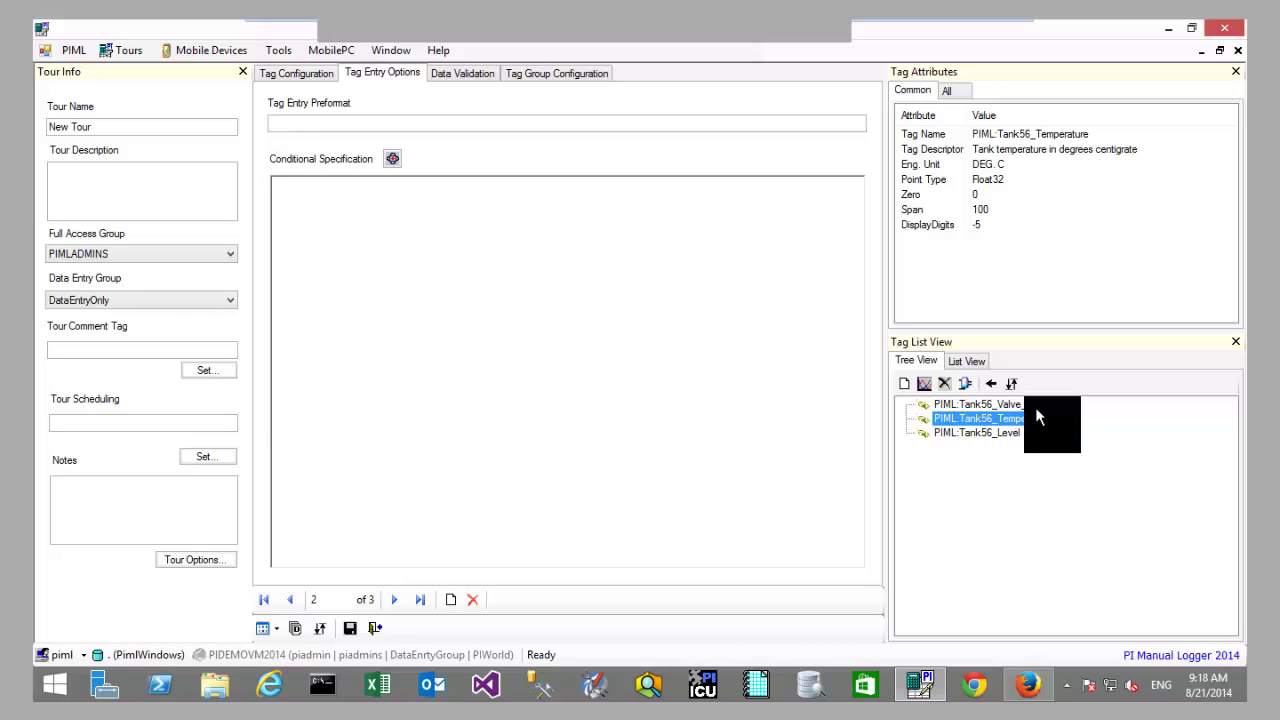
click(978, 404)
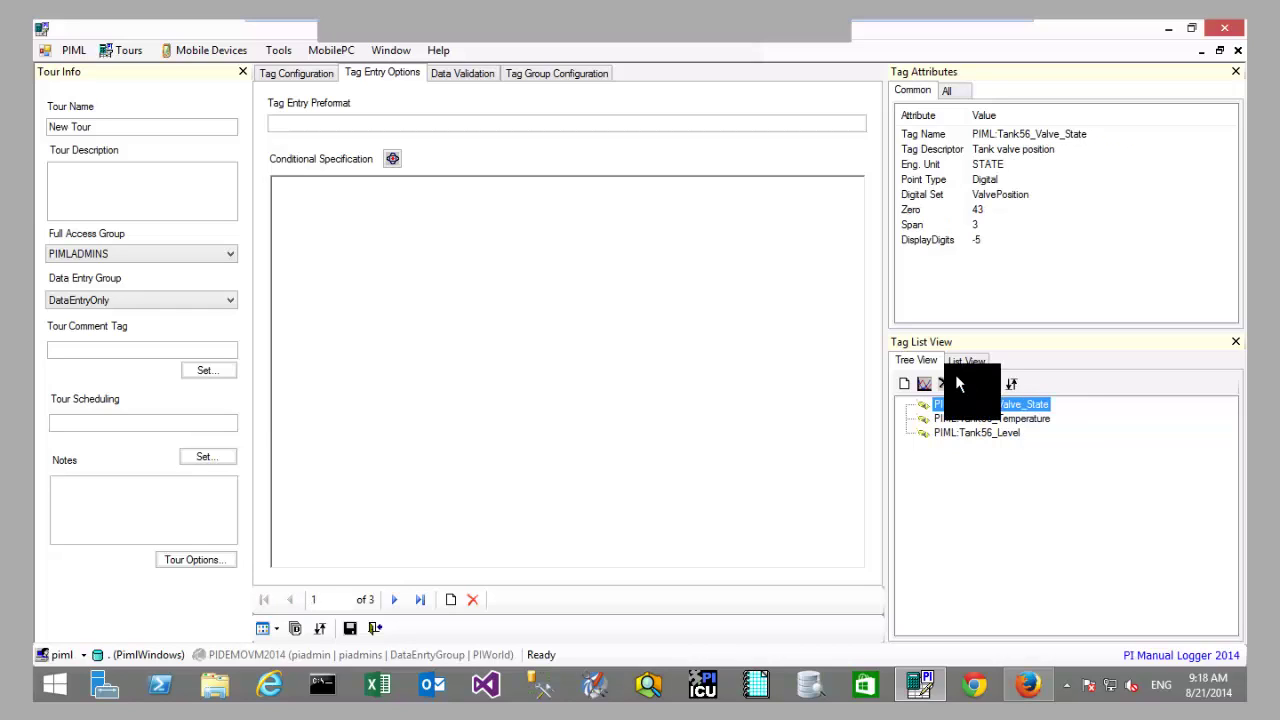
click(469, 78)
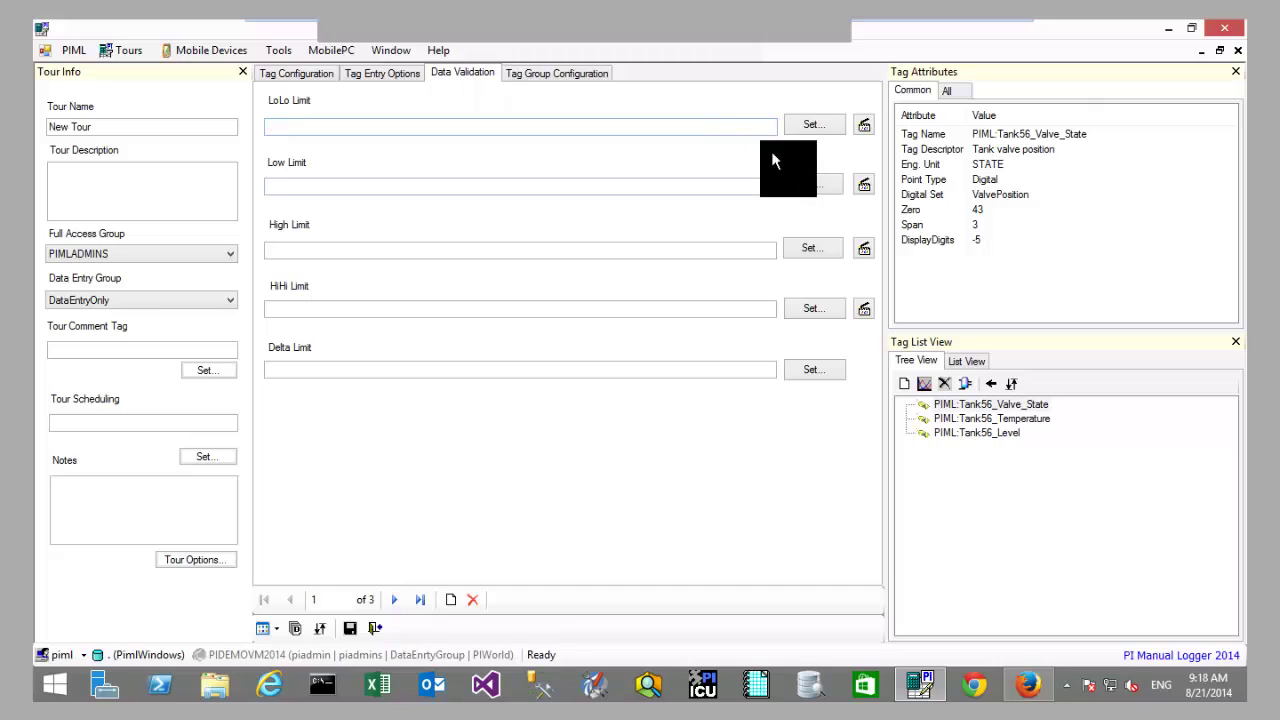
Step: Look over the empty LoLo, High and Delta limits, then return to Valve_State's tag configuration
click(612, 125)
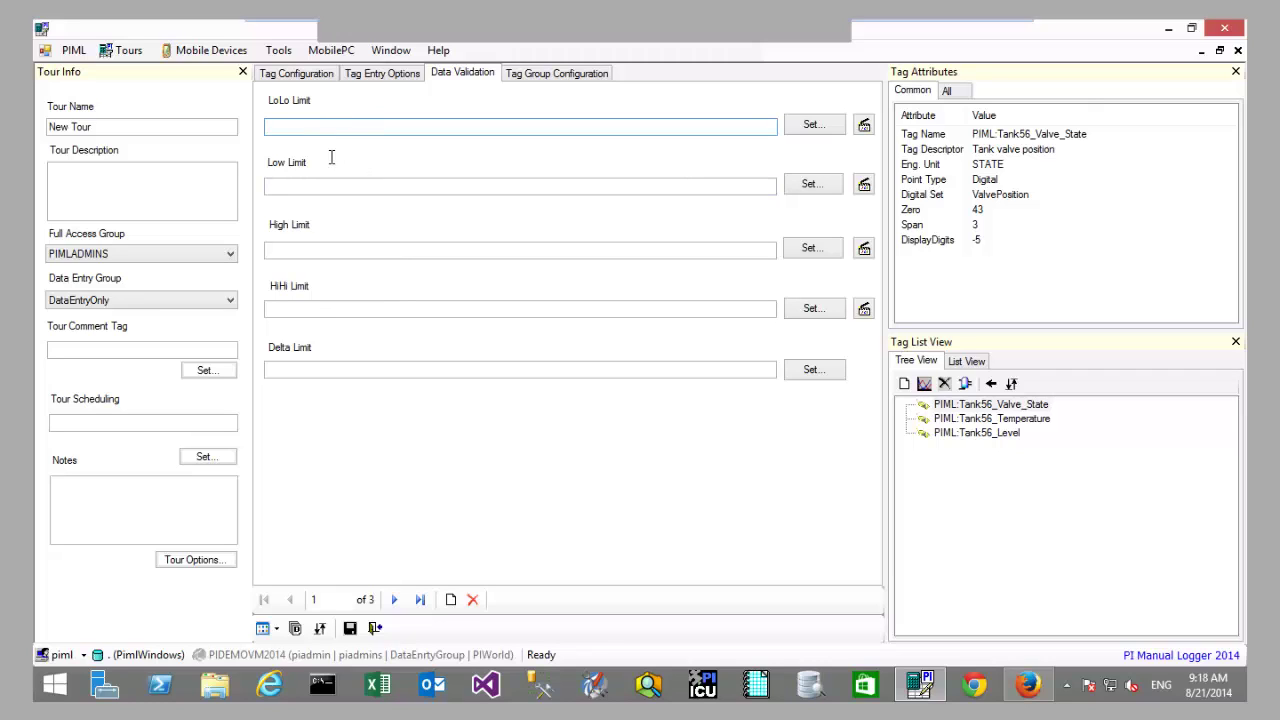
click(336, 252)
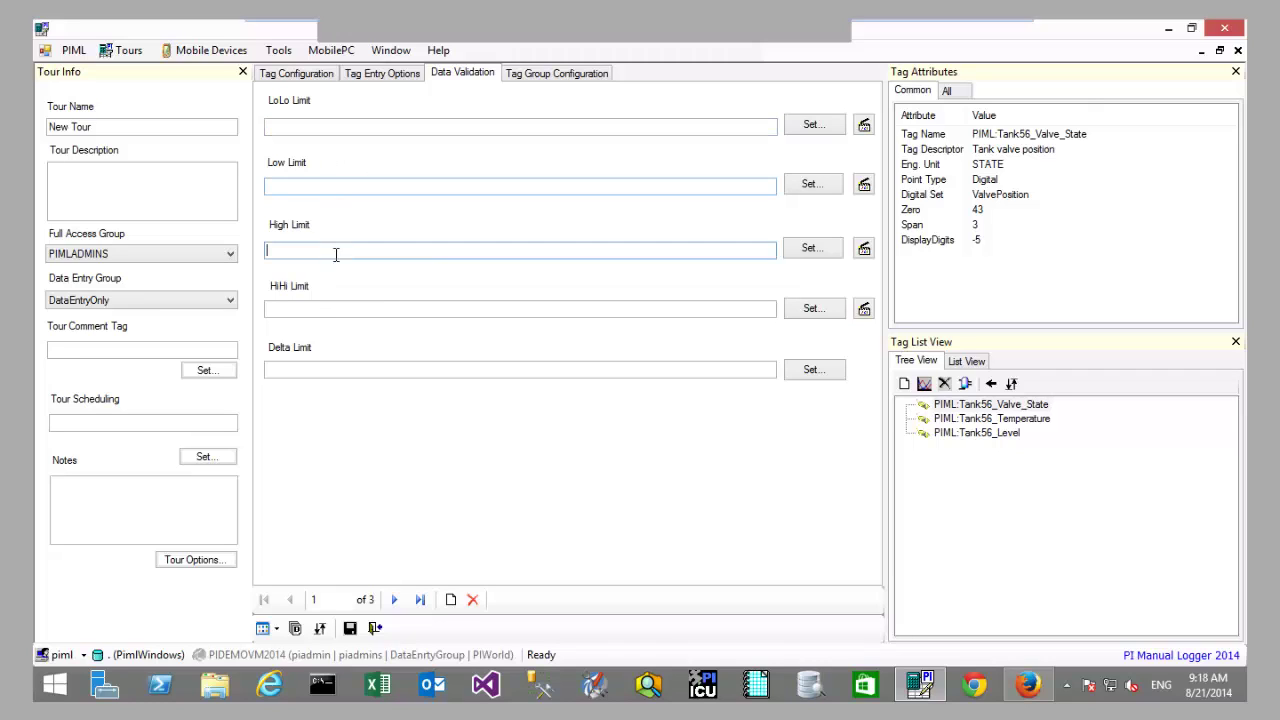
click(358, 373)
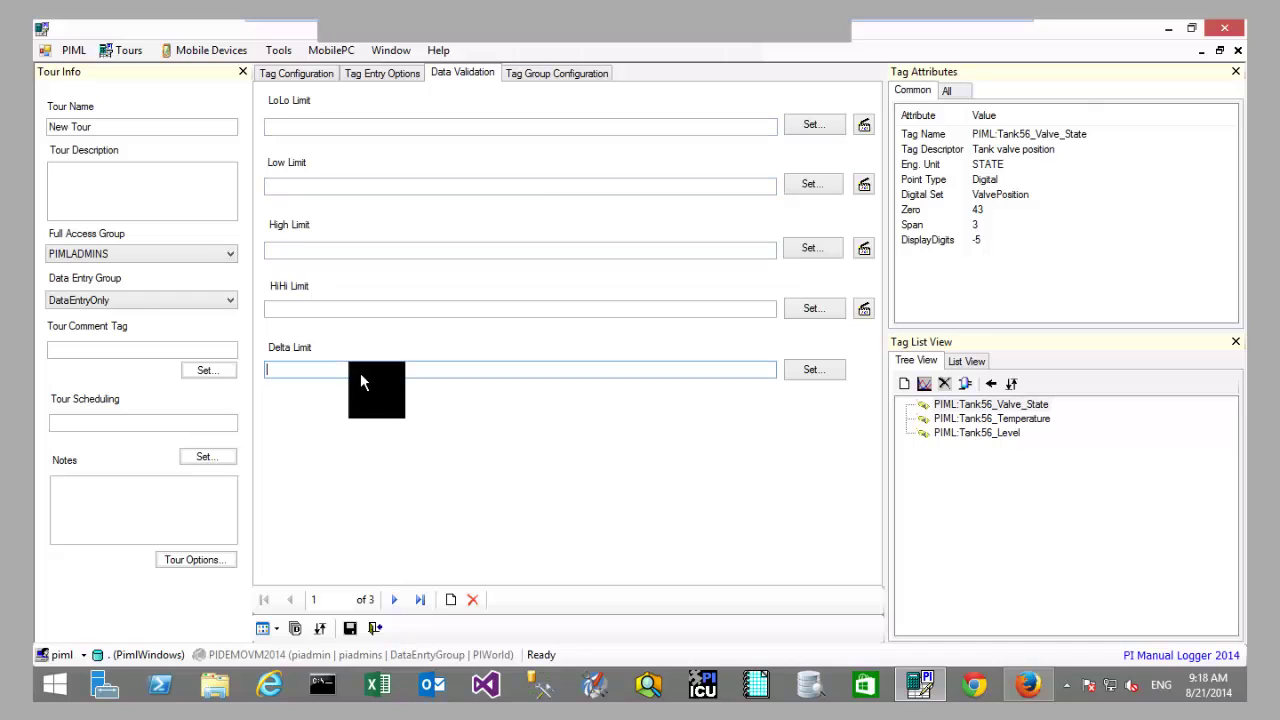
click(537, 74)
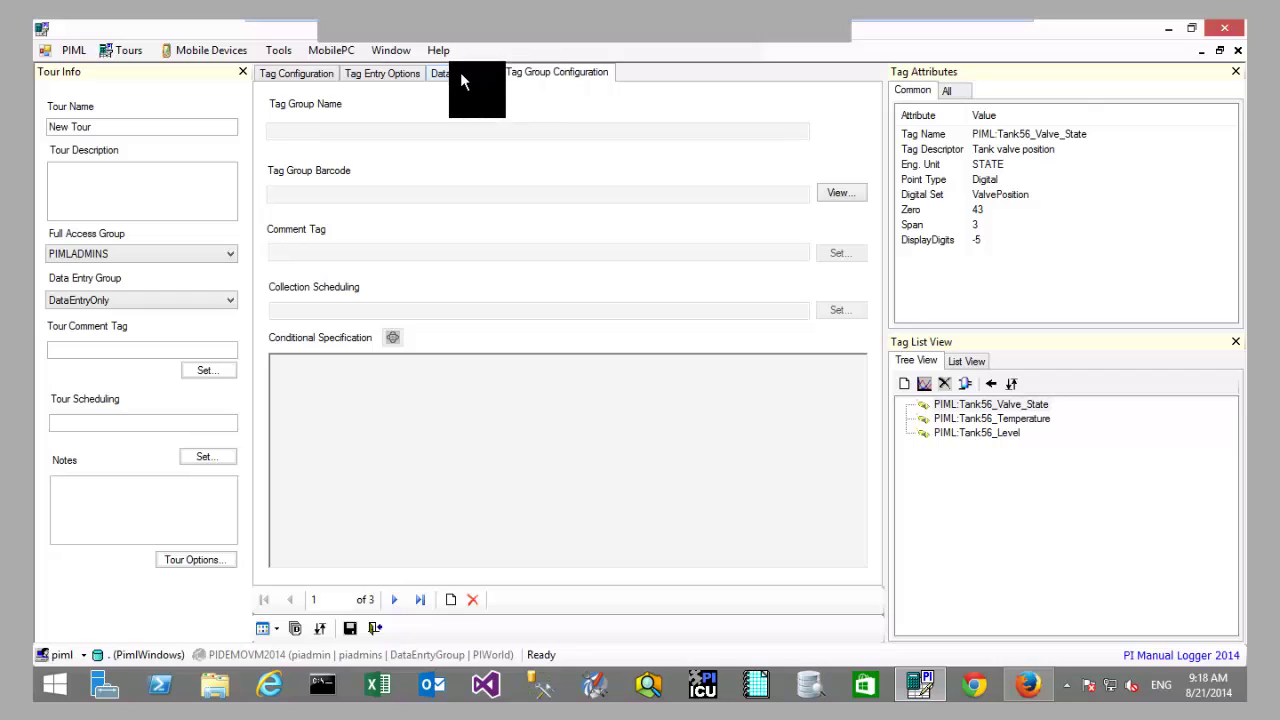
double_click(962, 418)
click(949, 403)
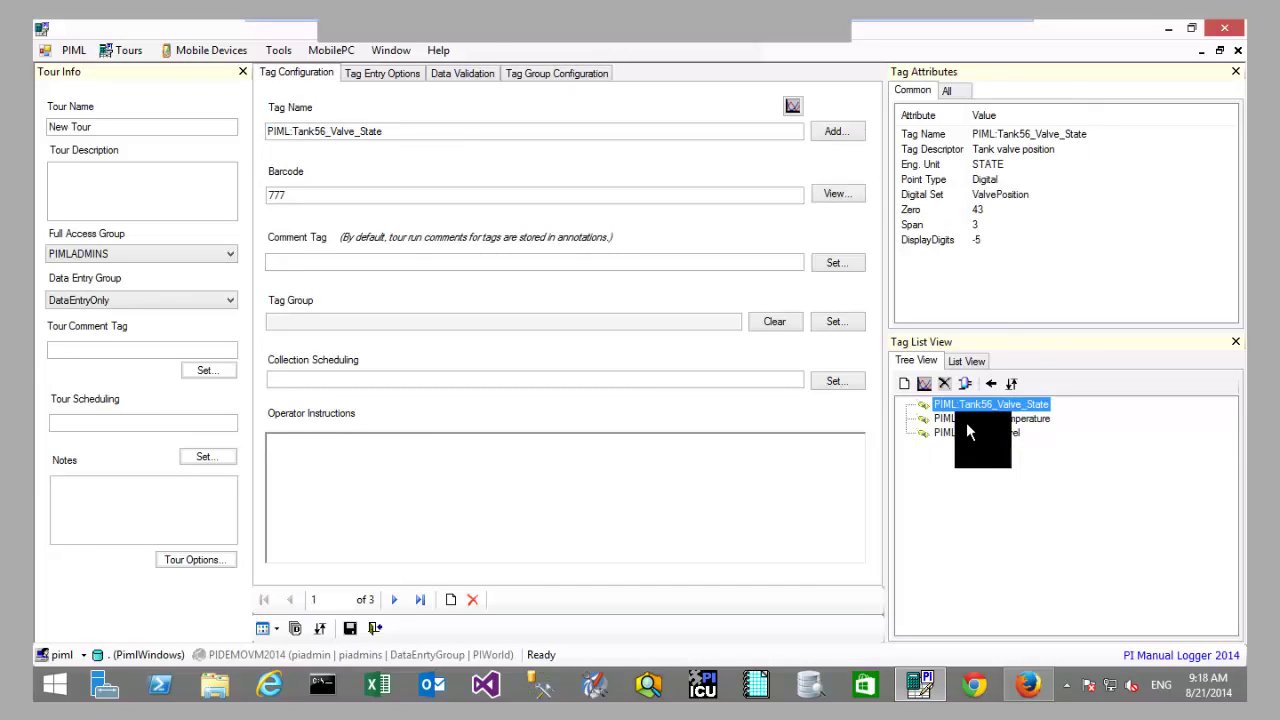
Step: Review the Tank56_Level tag's common and full attribute lists, including Zero and descriptor
click(970, 432)
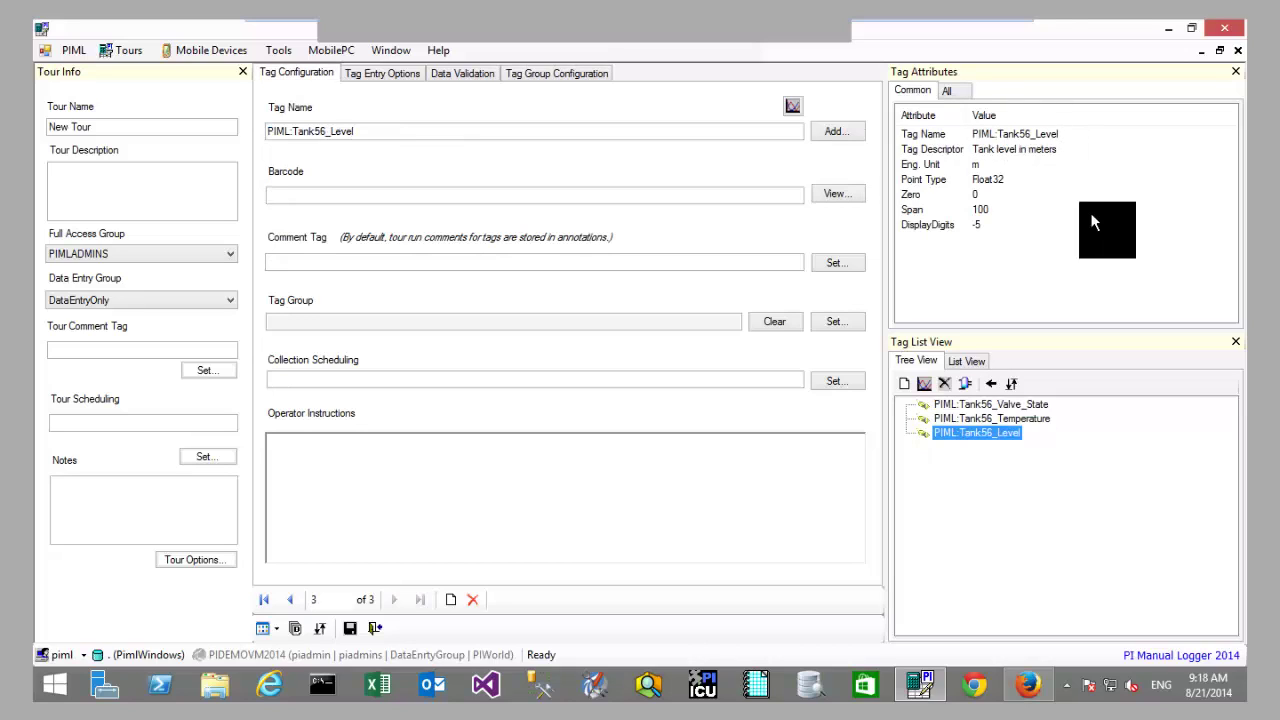
click(1003, 198)
click(984, 147)
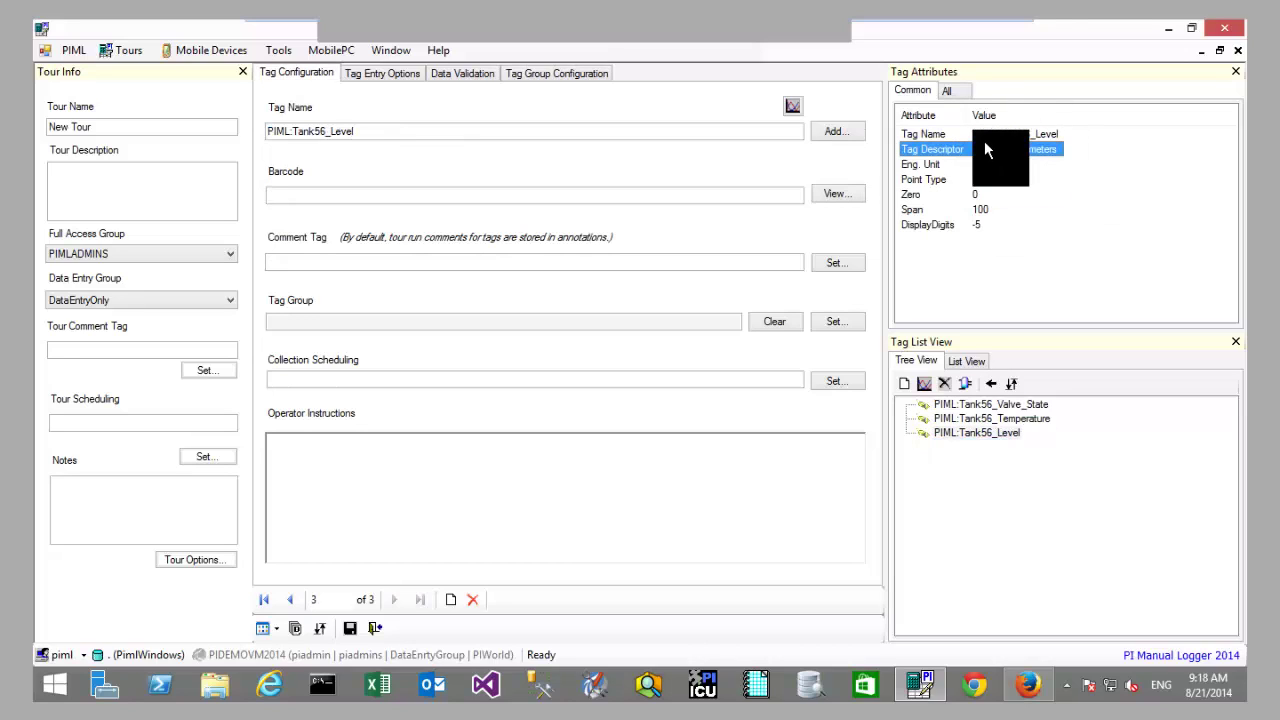
key(Up)
click(946, 90)
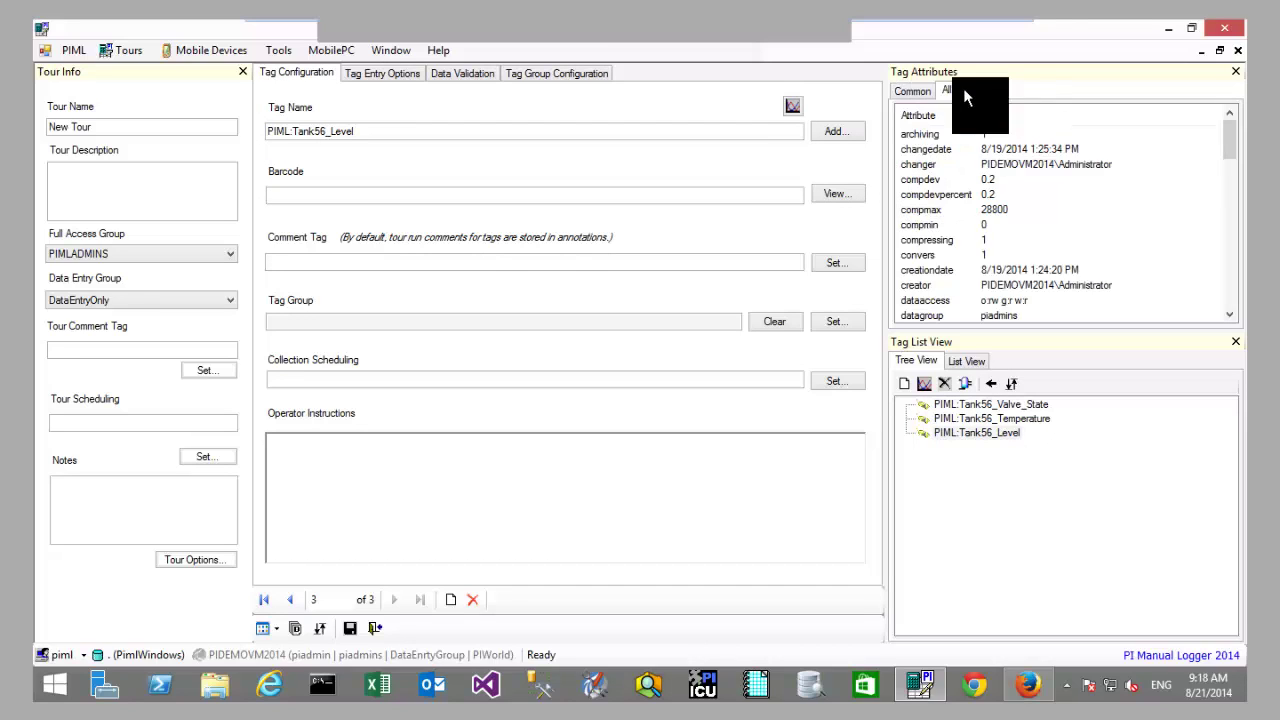
scroll(1235, 168, down, 3)
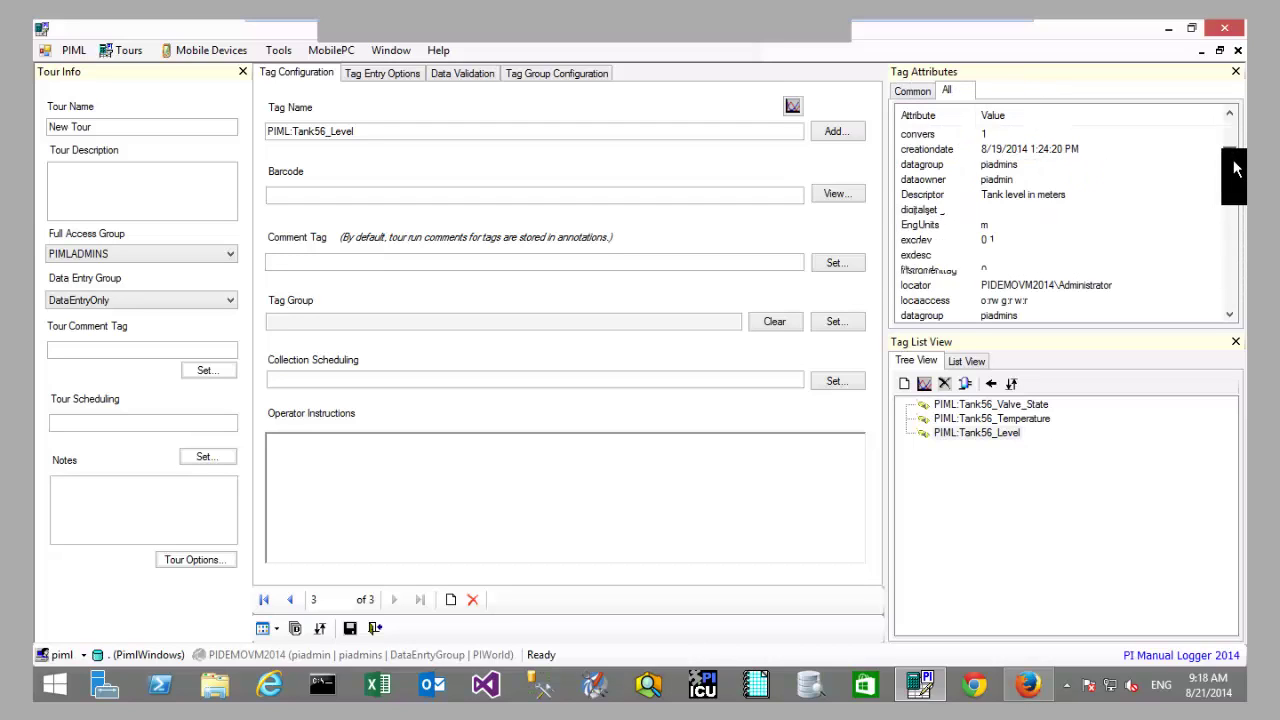
scroll(1230, 171, up, 3)
click(920, 92)
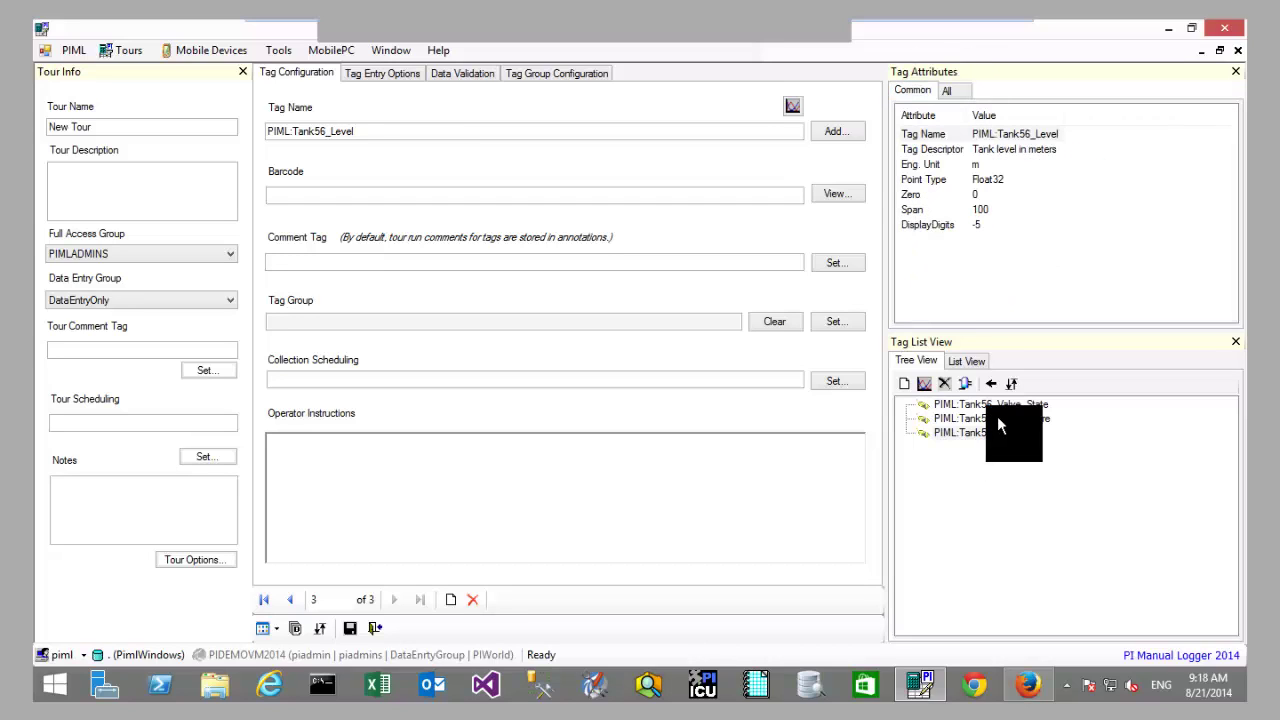
Step: View trends of Tank56 Temperature and Level, zooming the Level chart, then save the New Tour
click(997, 418)
click(925, 382)
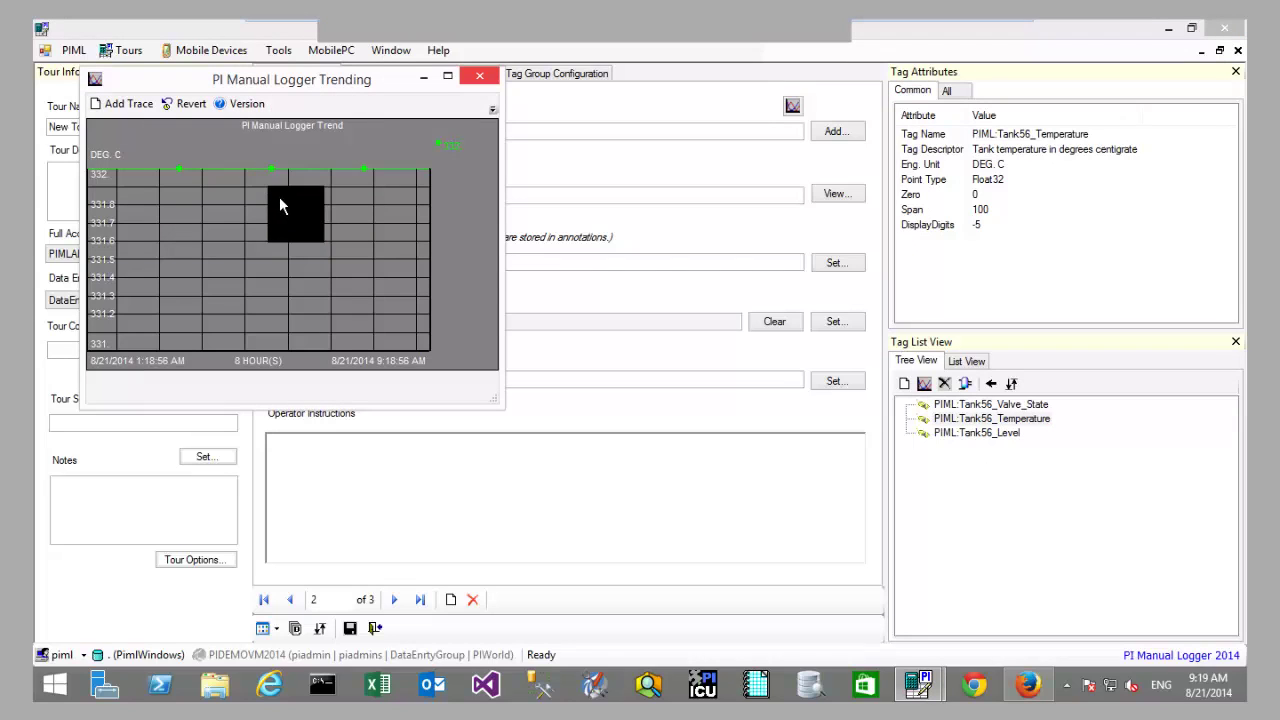
mouse_move(236, 175)
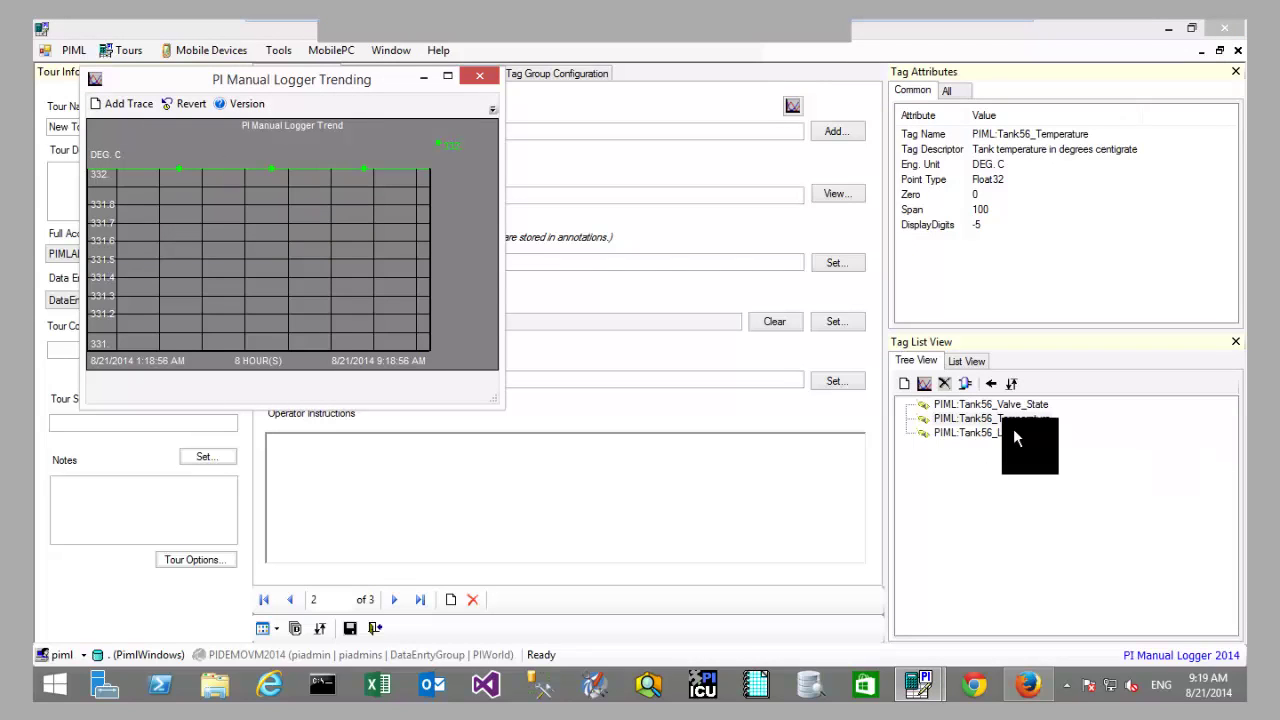
click(478, 80)
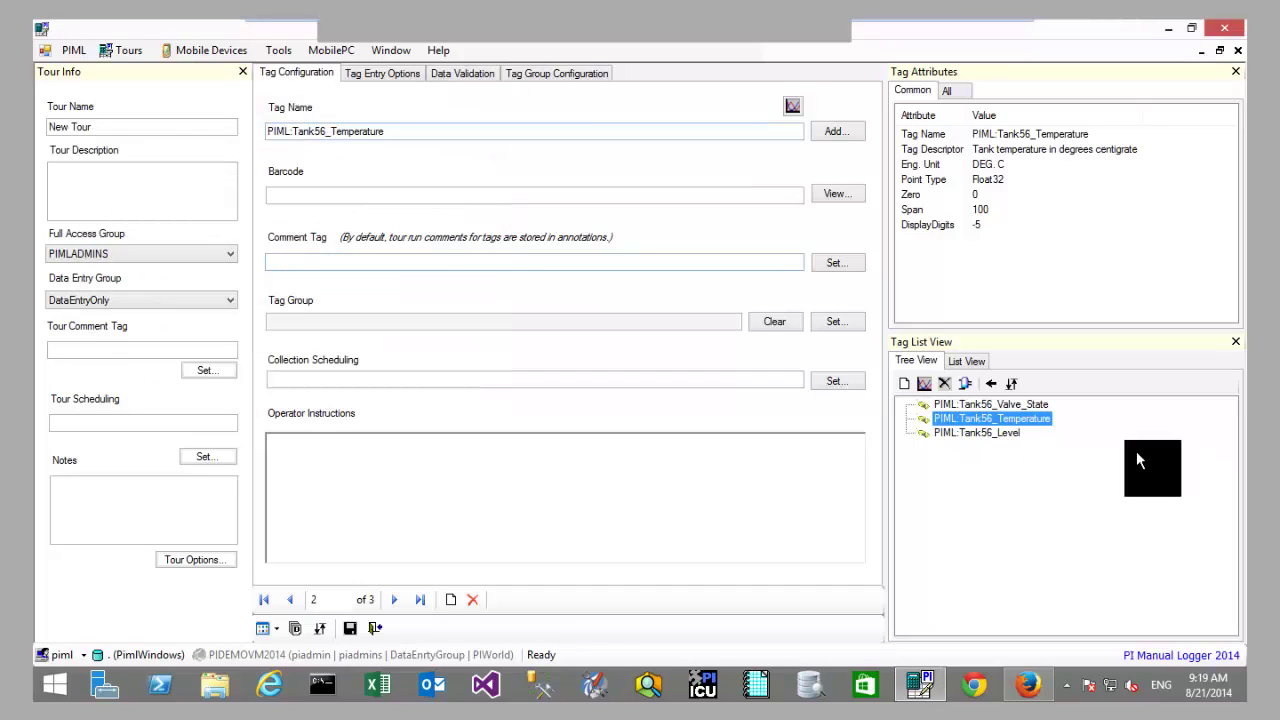
click(978, 432)
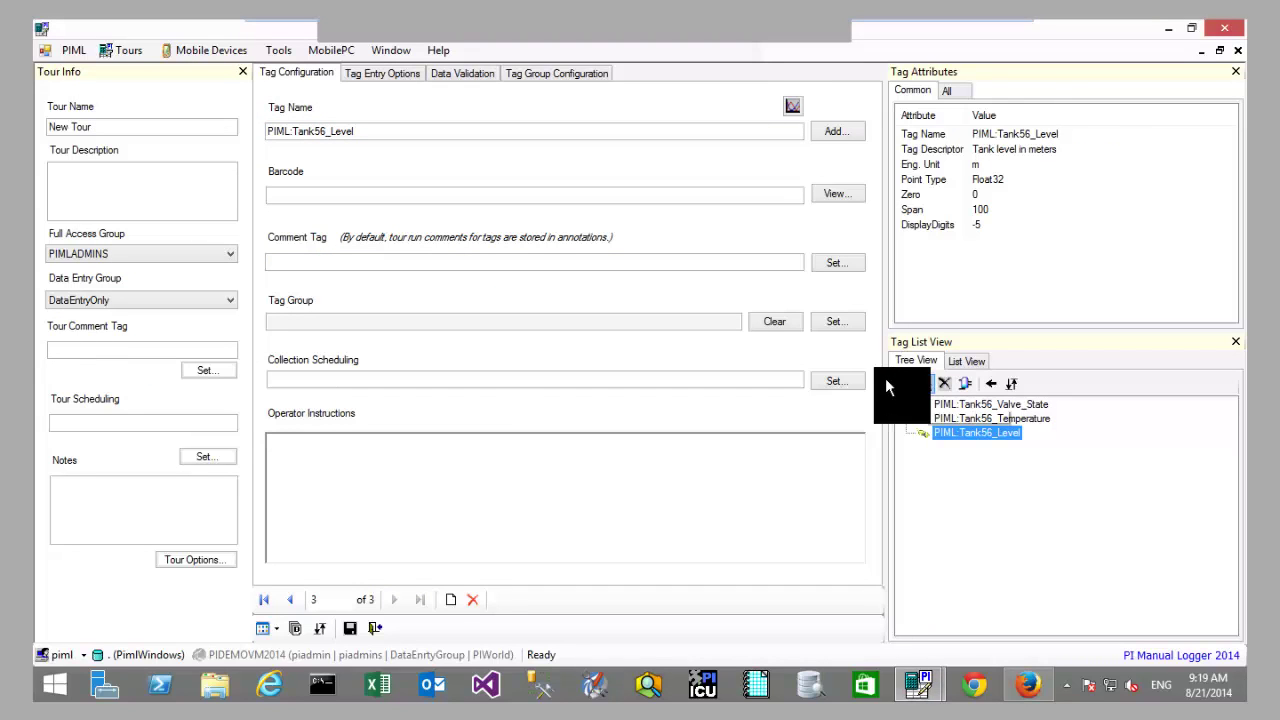
click(924, 383)
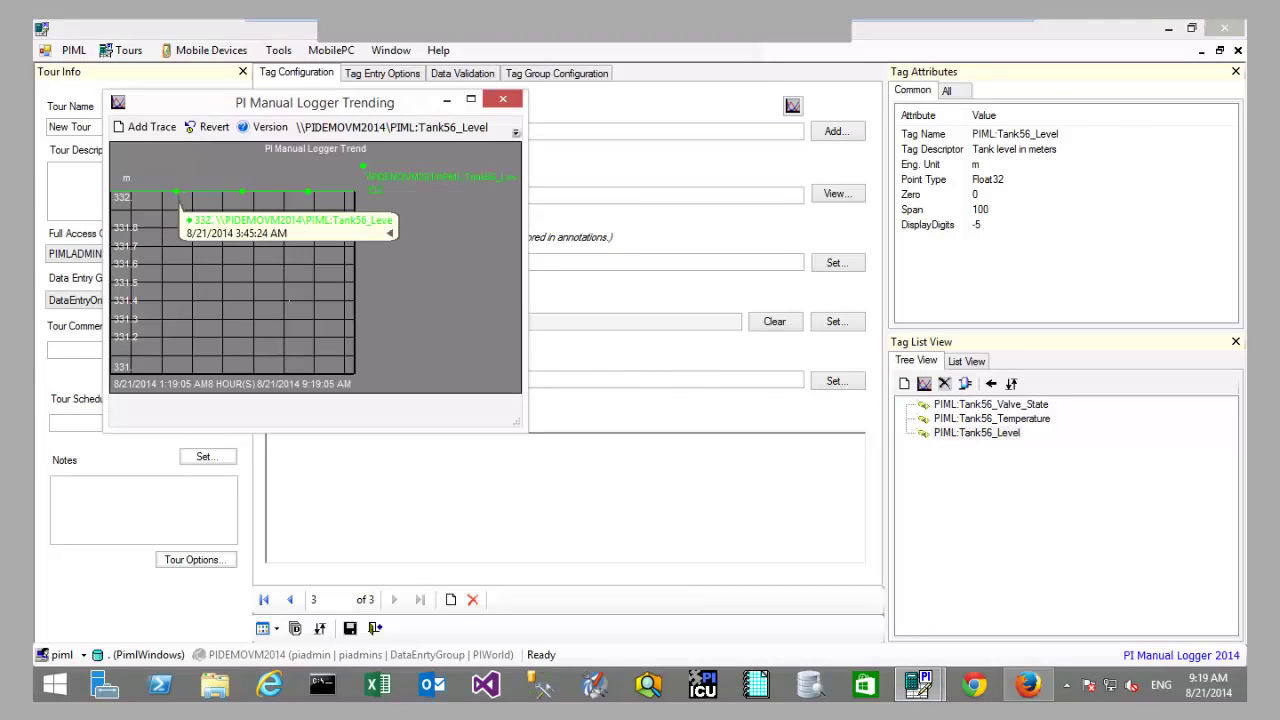
drag(210, 214, 331, 307)
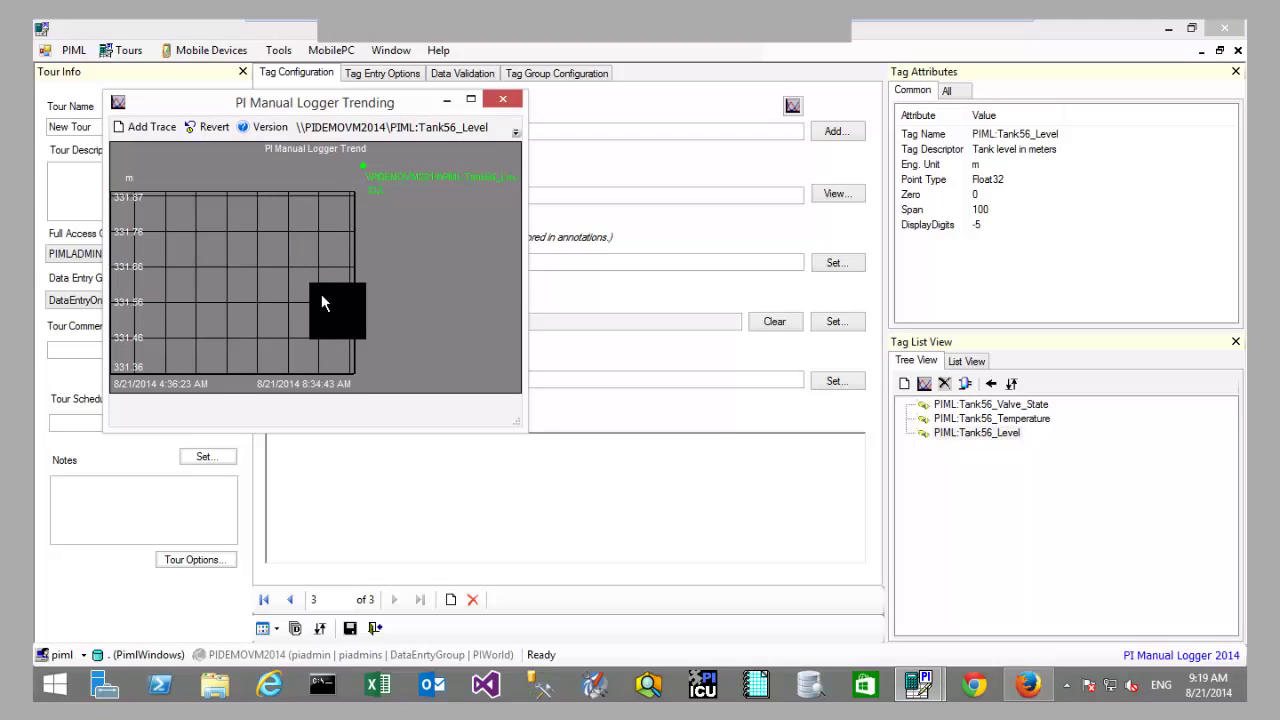
click(501, 103)
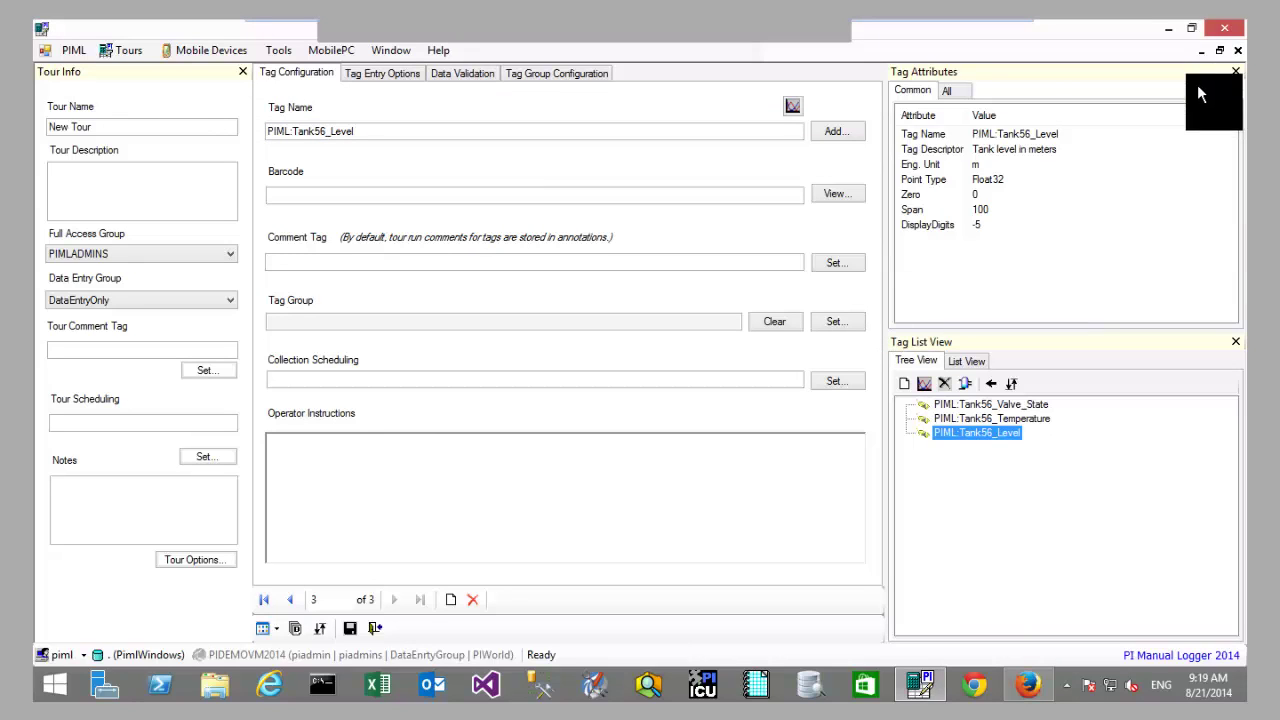
click(349, 628)
Step: Confirm saving the New Tour, close it, and open the Tanks tour from the tour list
click(639, 412)
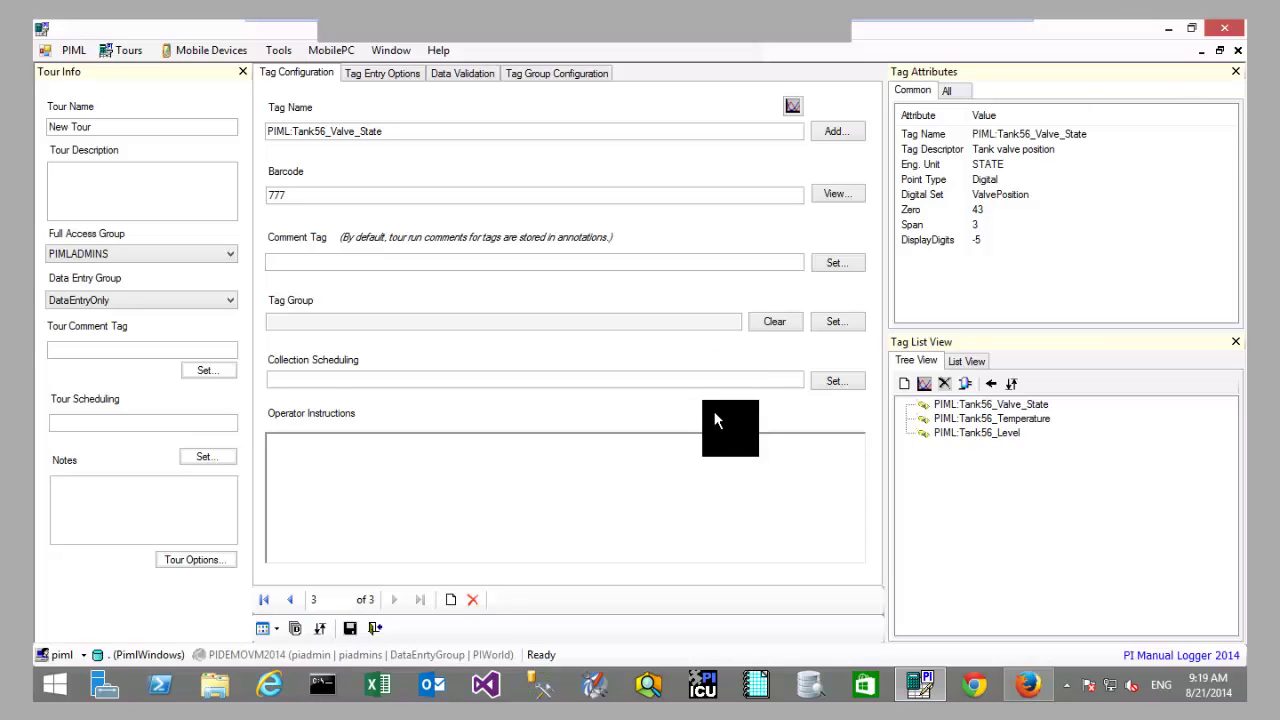
click(1237, 50)
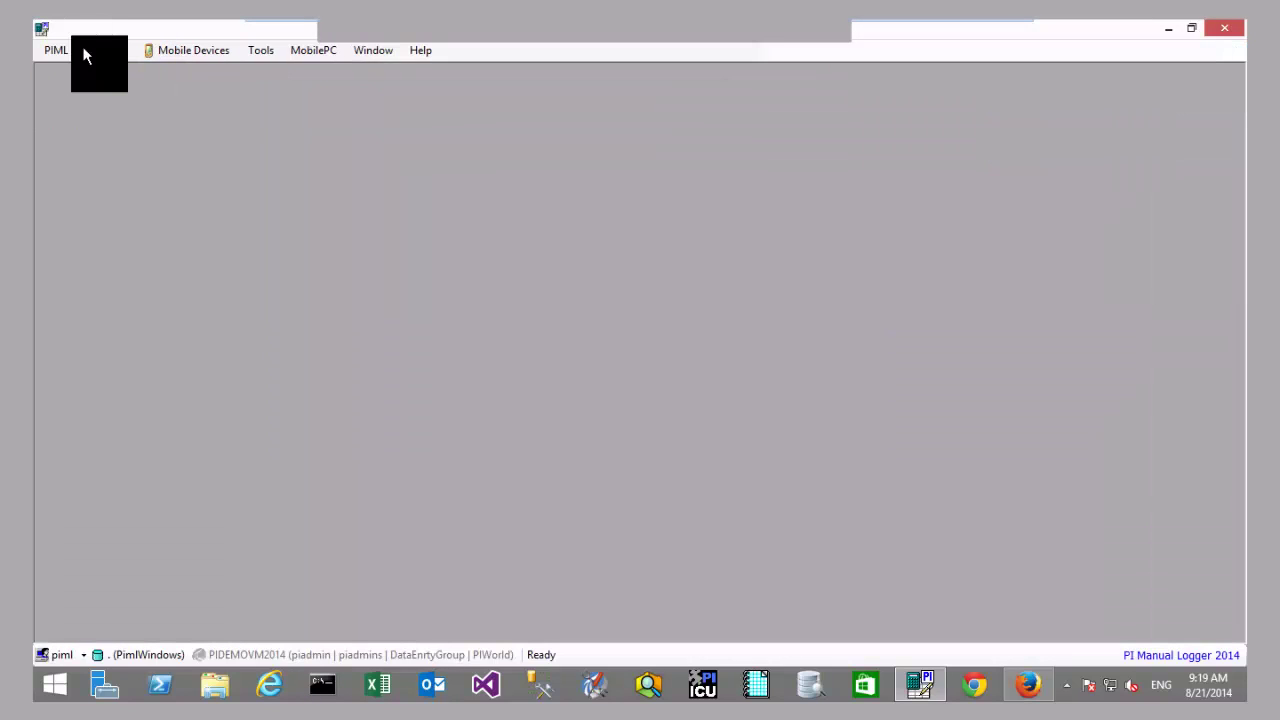
click(84, 48)
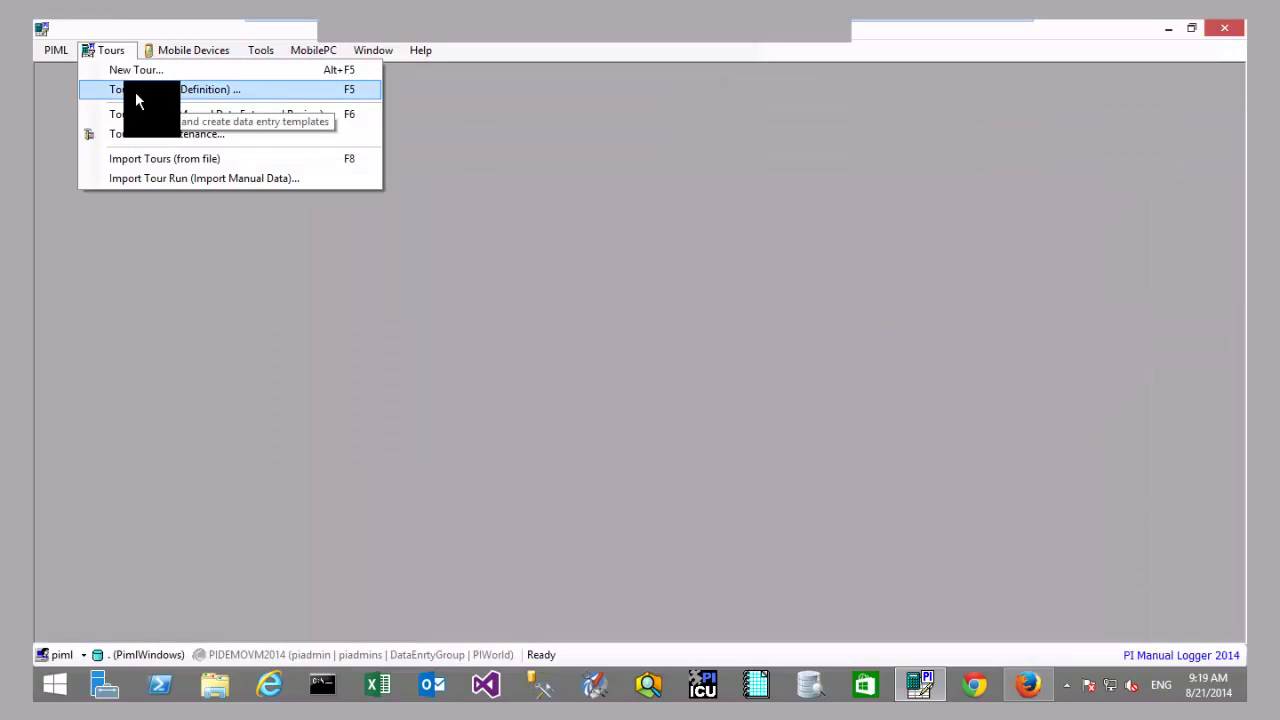
click(135, 92)
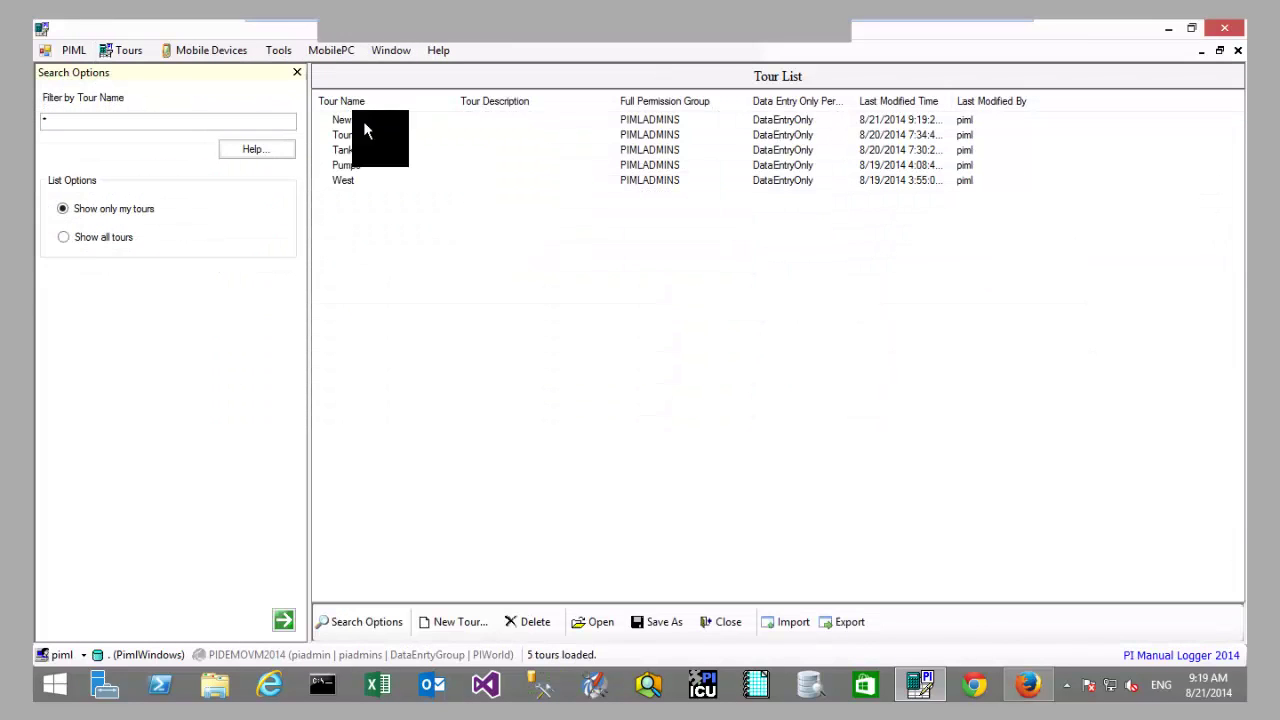
click(363, 121)
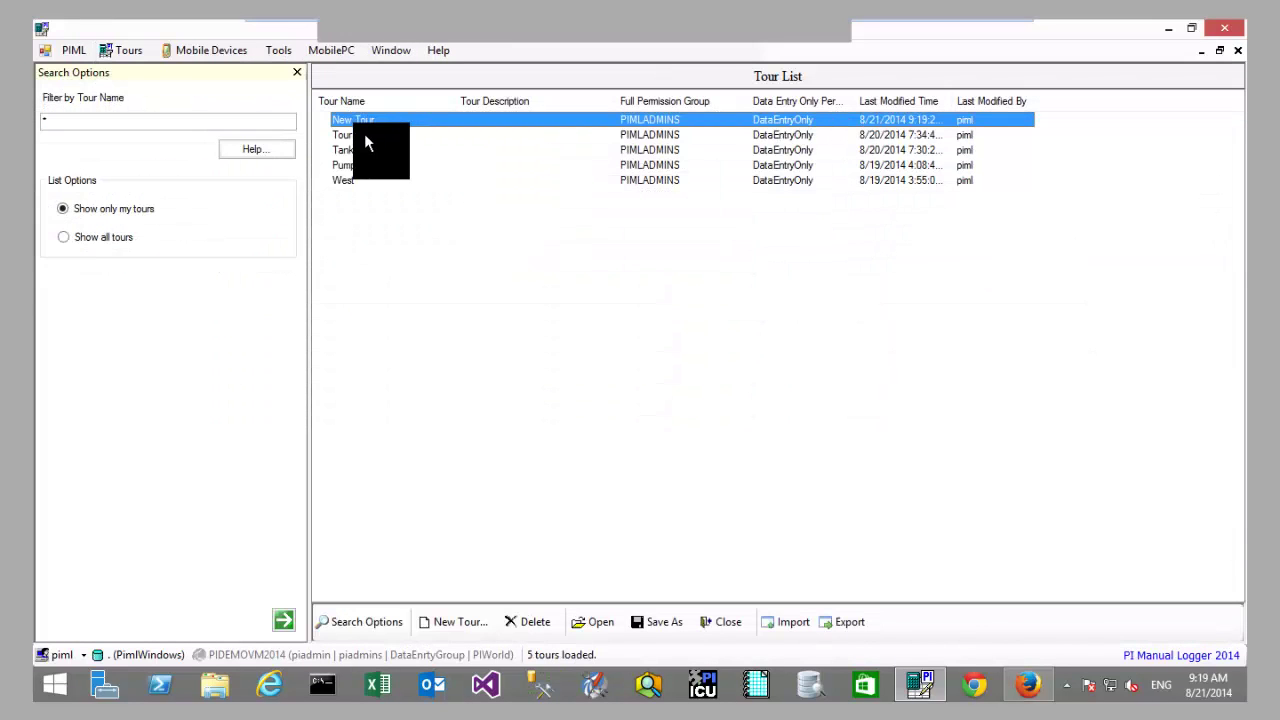
click(364, 136)
click(363, 165)
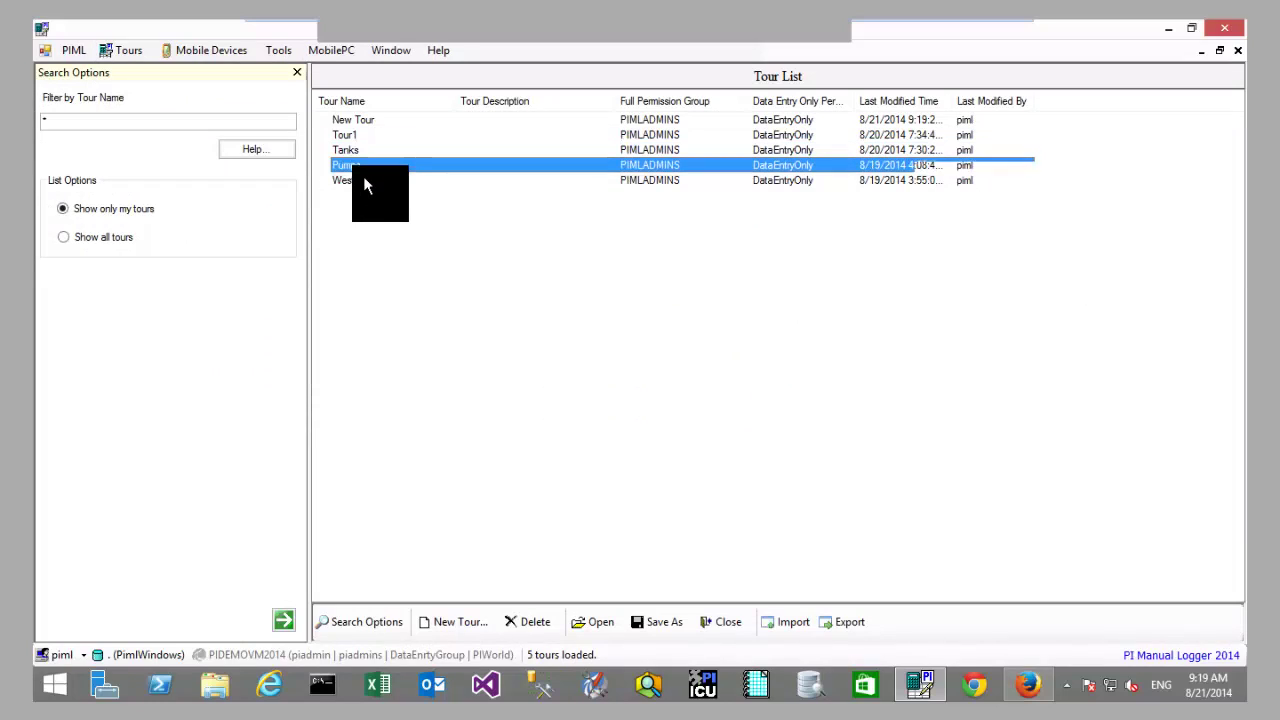
click(363, 177)
click(366, 152)
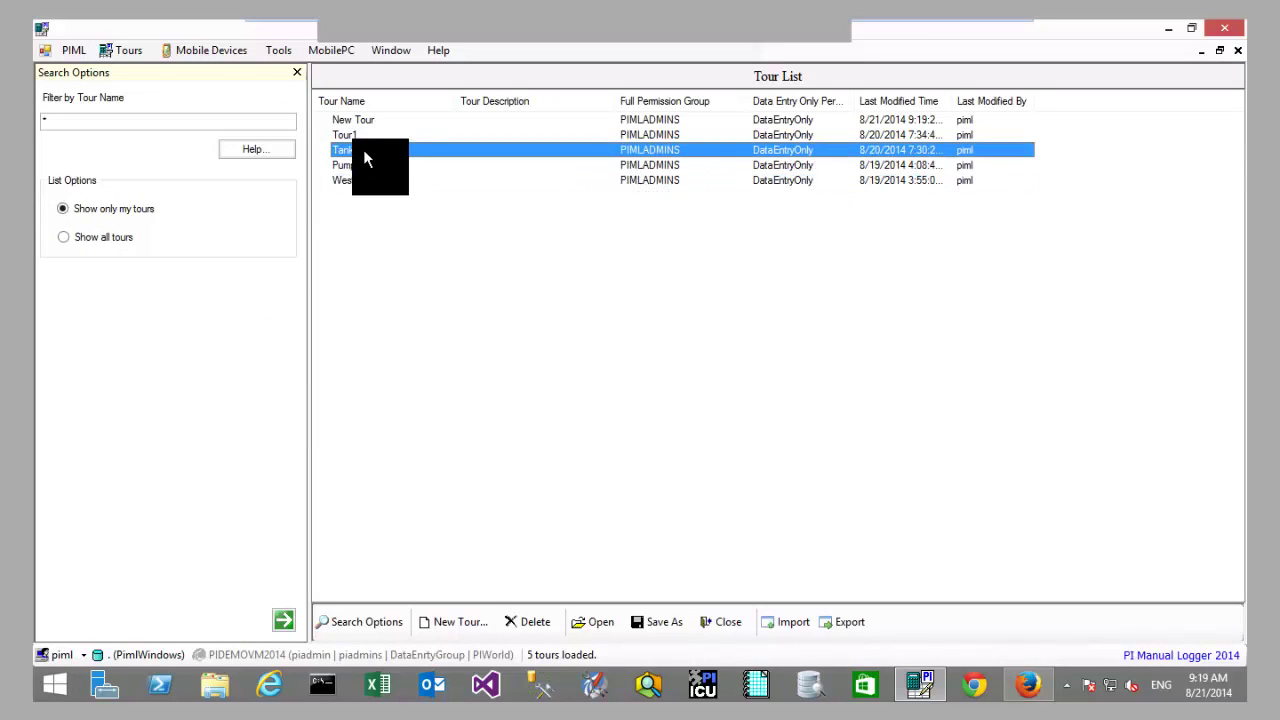
double_click(364, 153)
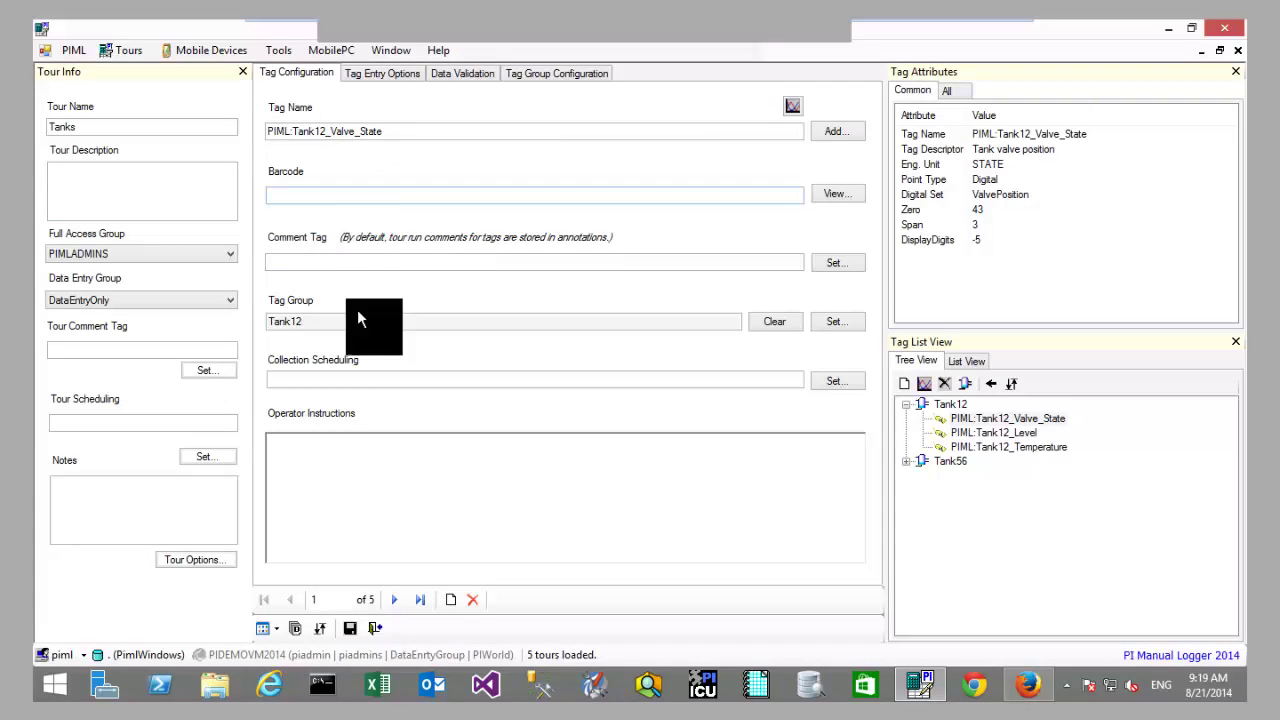
Step: Browse the Tank12 and Tank56 groups and their tags in the Tanks tour
click(945, 402)
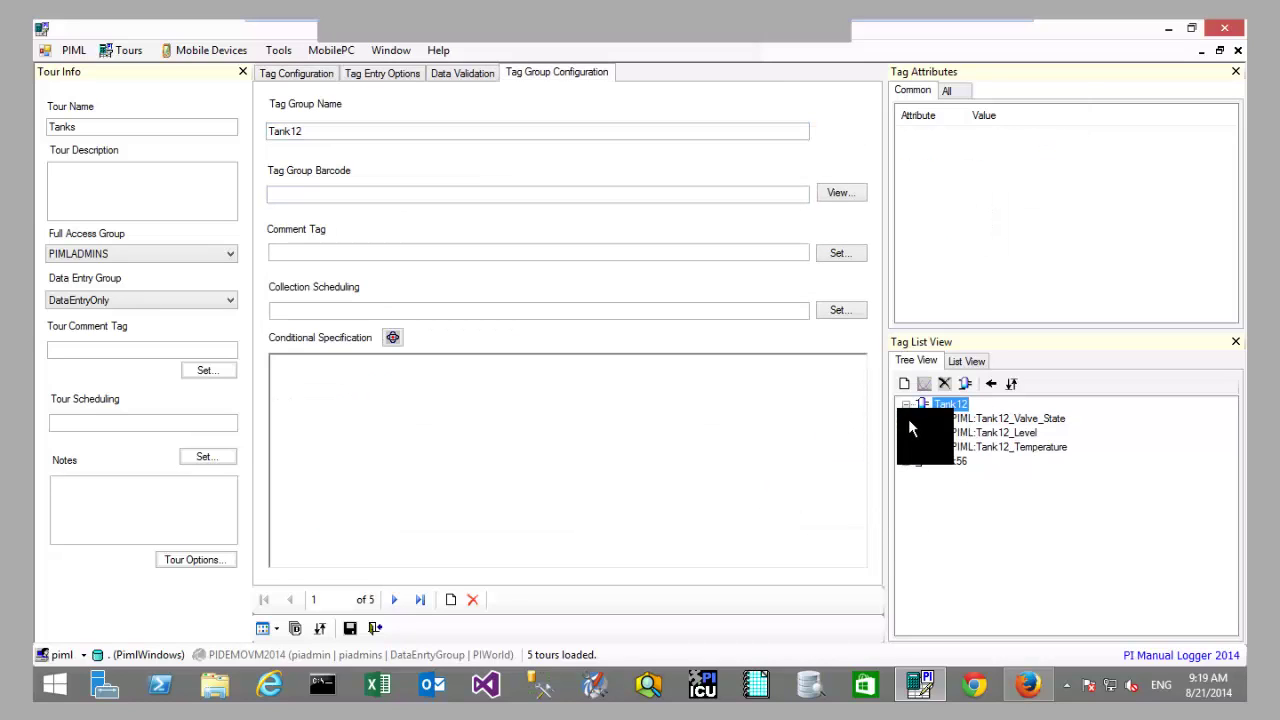
click(906, 461)
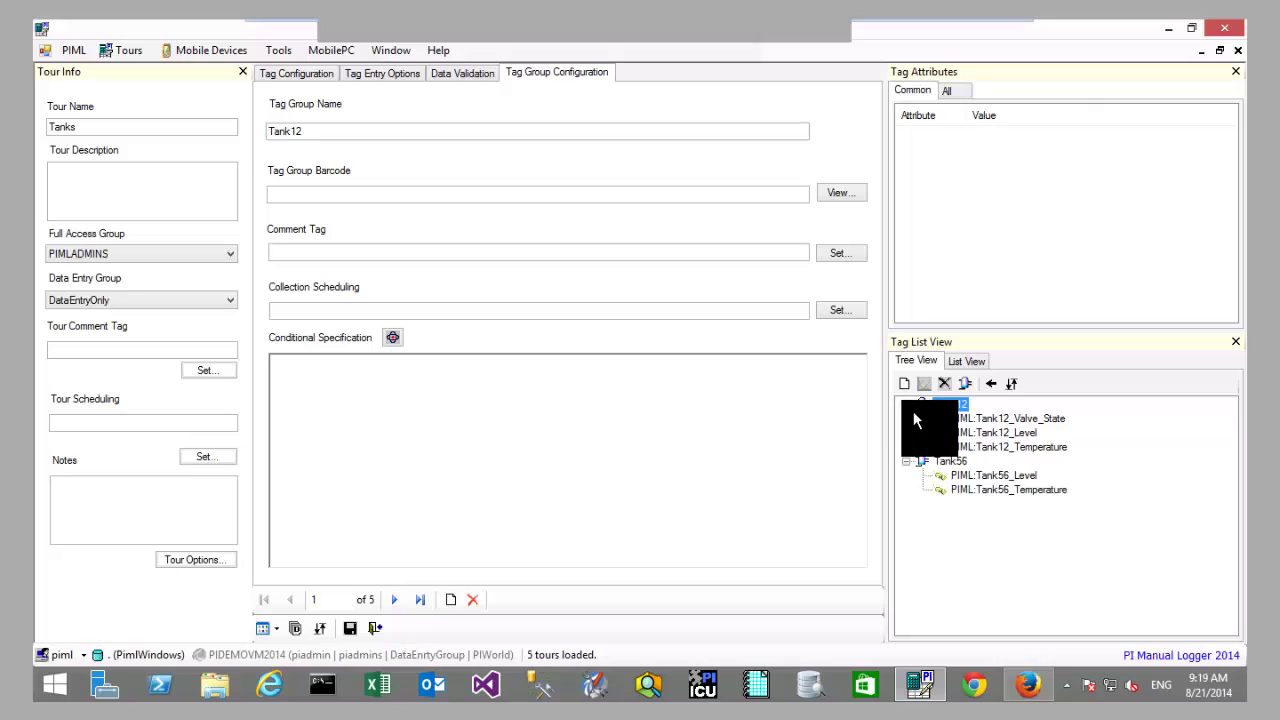
click(975, 418)
click(976, 433)
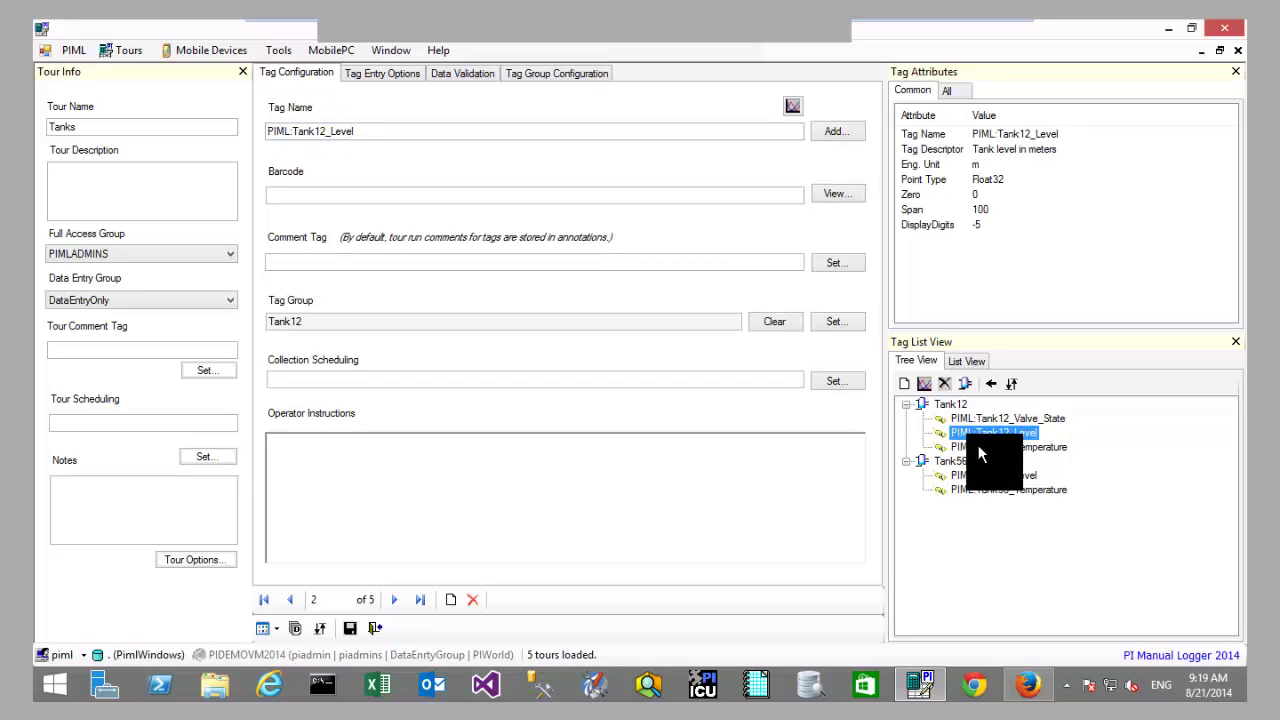
click(978, 476)
click(984, 489)
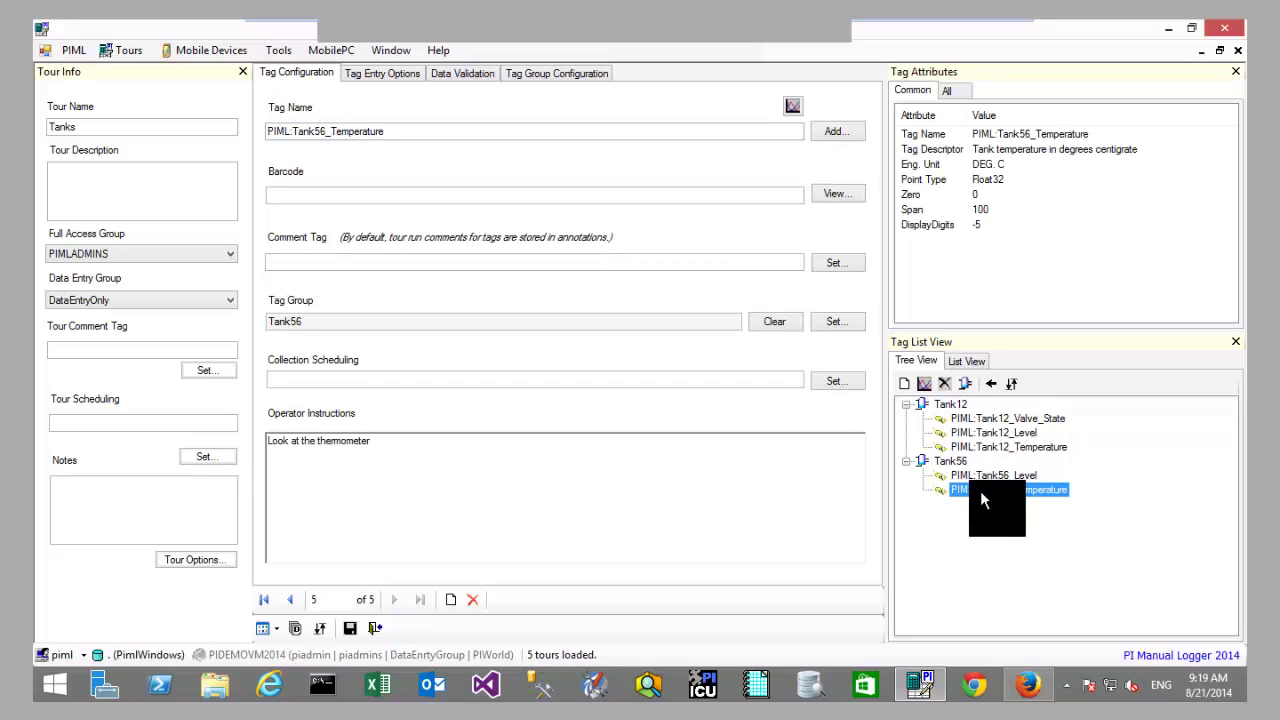
click(944, 460)
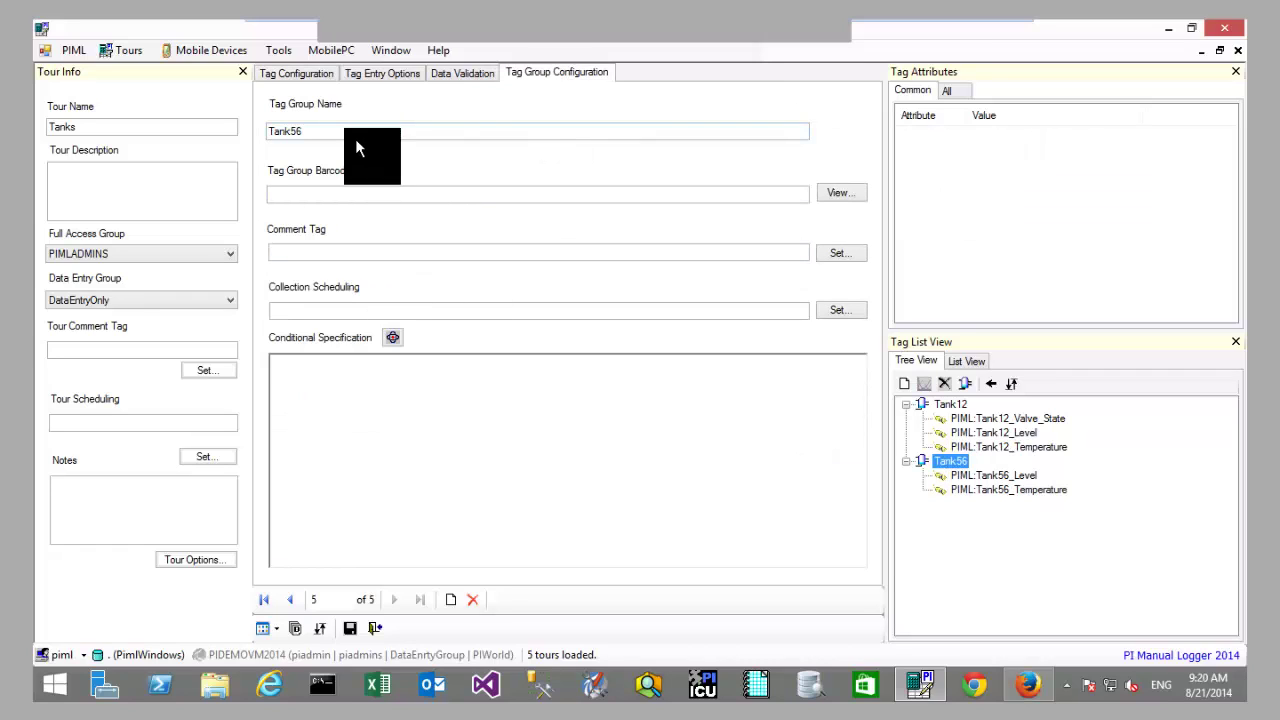
Step: Show Tank12_Level's conditional specification in the Tag Entry Options
click(390, 196)
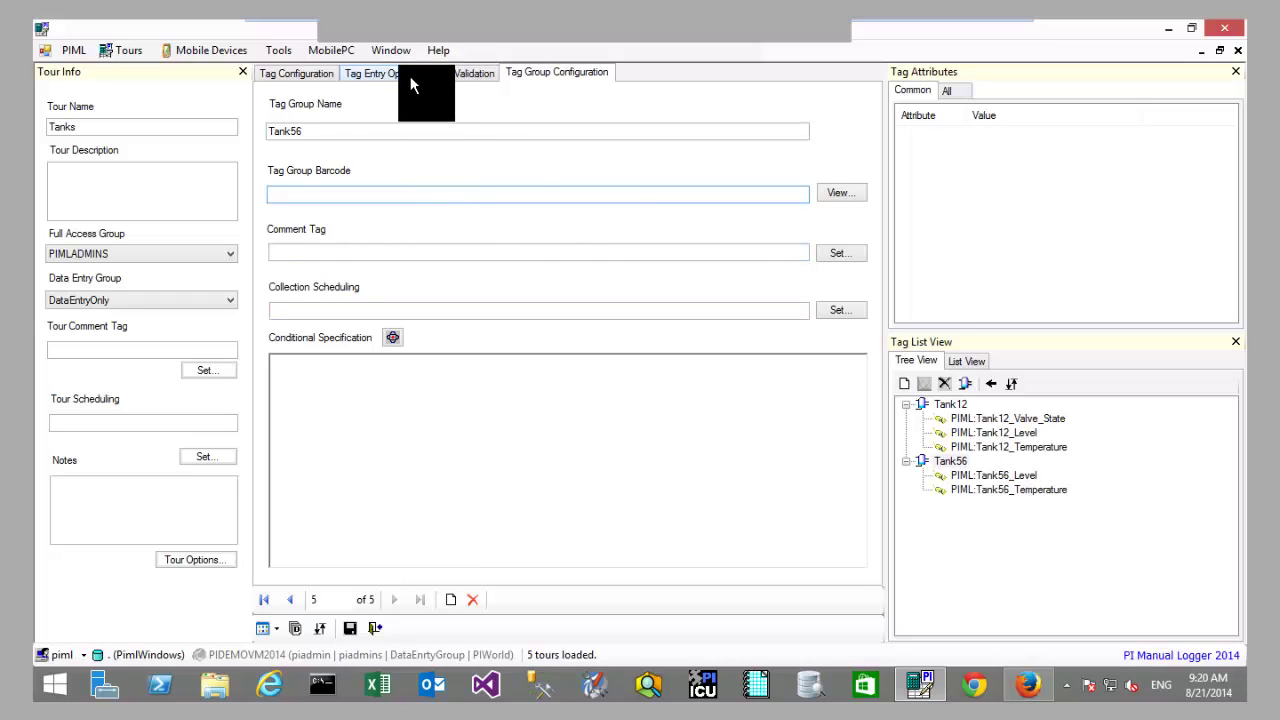
click(410, 76)
click(1007, 420)
click(1007, 435)
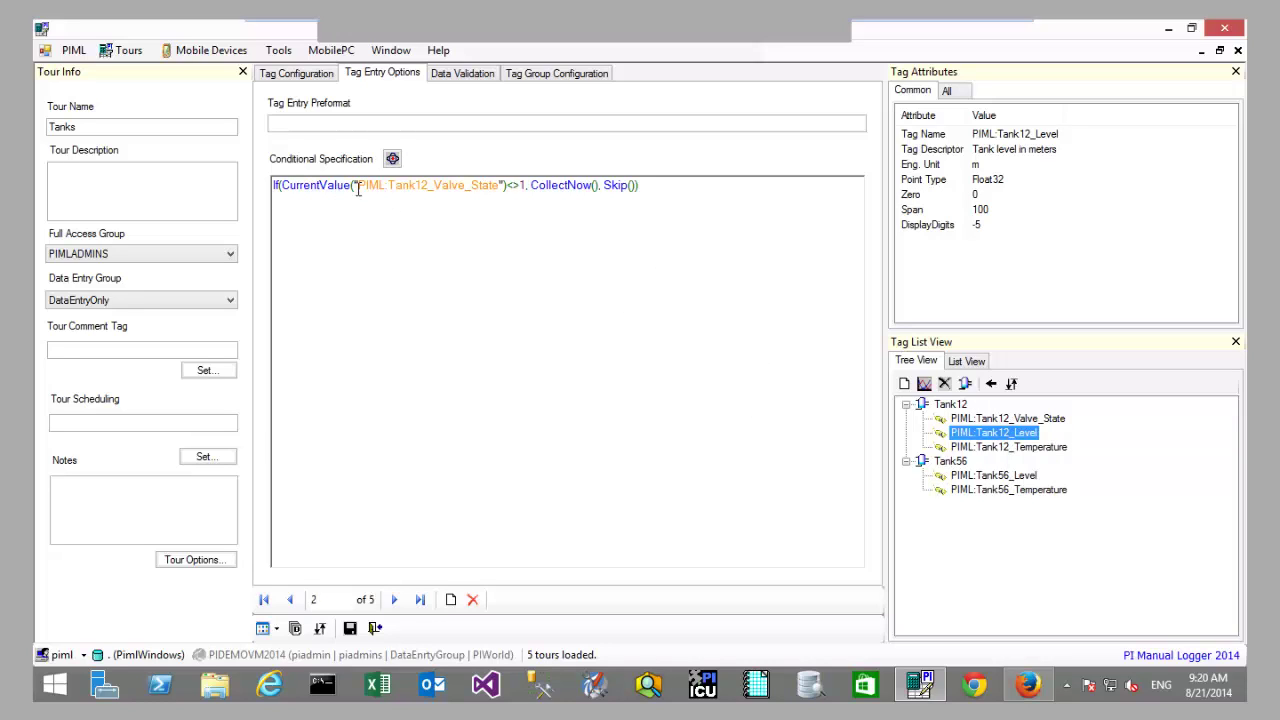
Step: Highlight the valve-state test, CollectNow() and Skip() in Tank12_Level's condition, then view Data Validation
drag(449, 186, 498, 190)
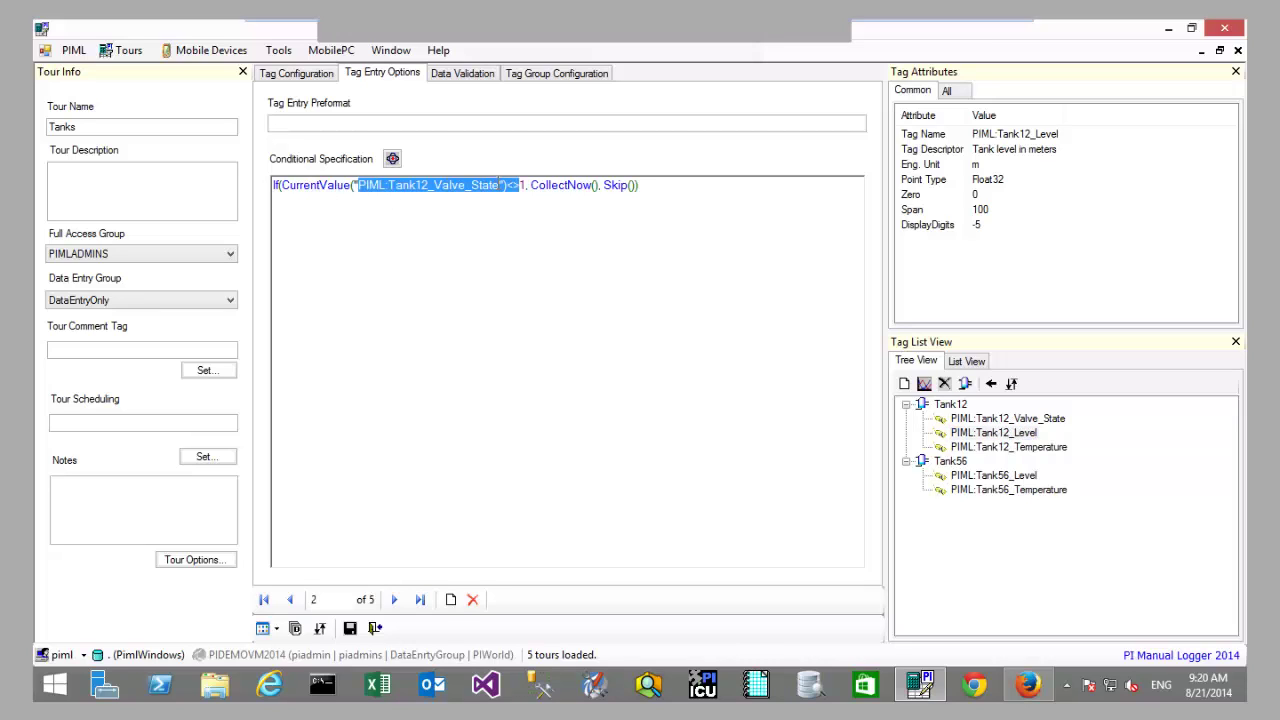
click(519, 186)
double_click(513, 186)
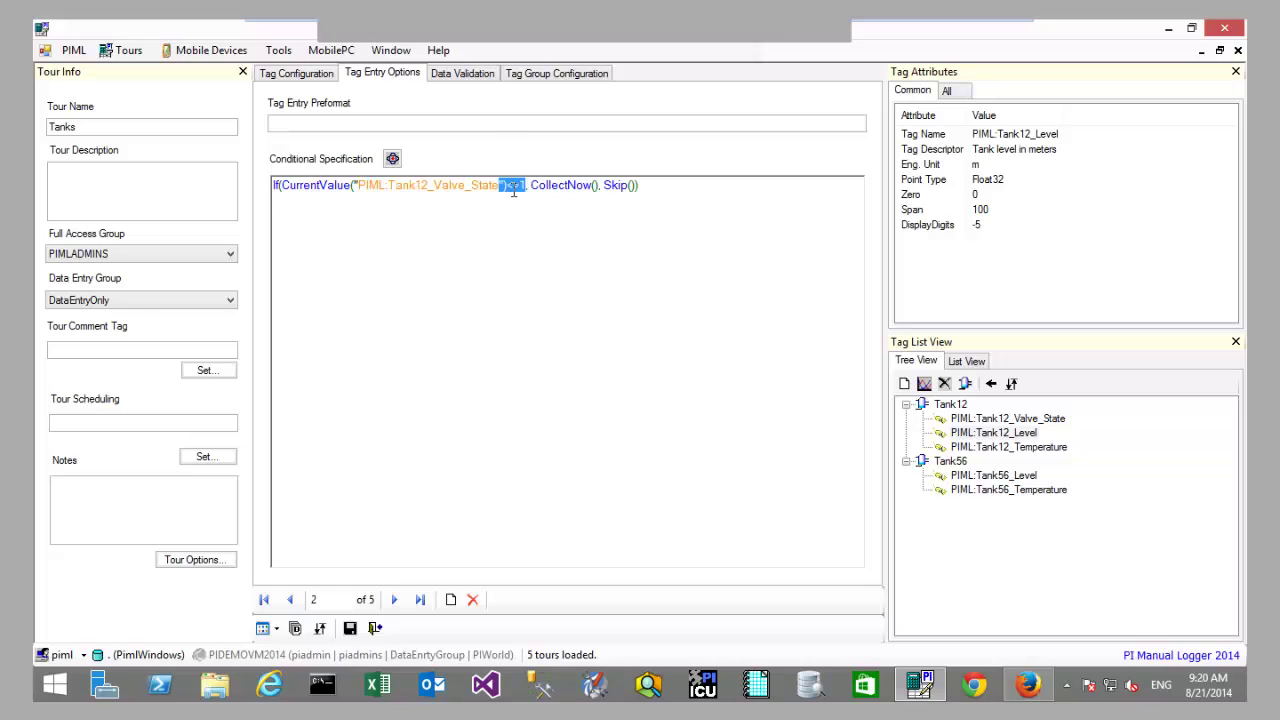
click(552, 187)
double_click(574, 186)
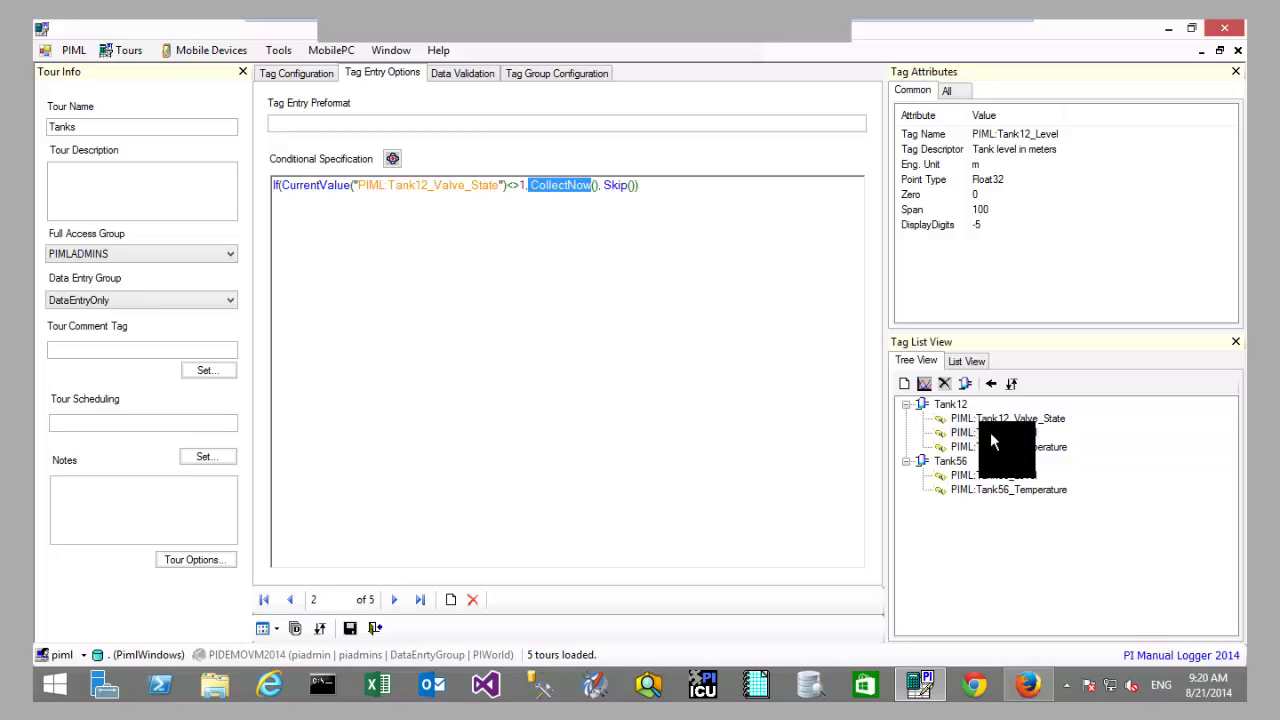
drag(990, 432, 604, 184)
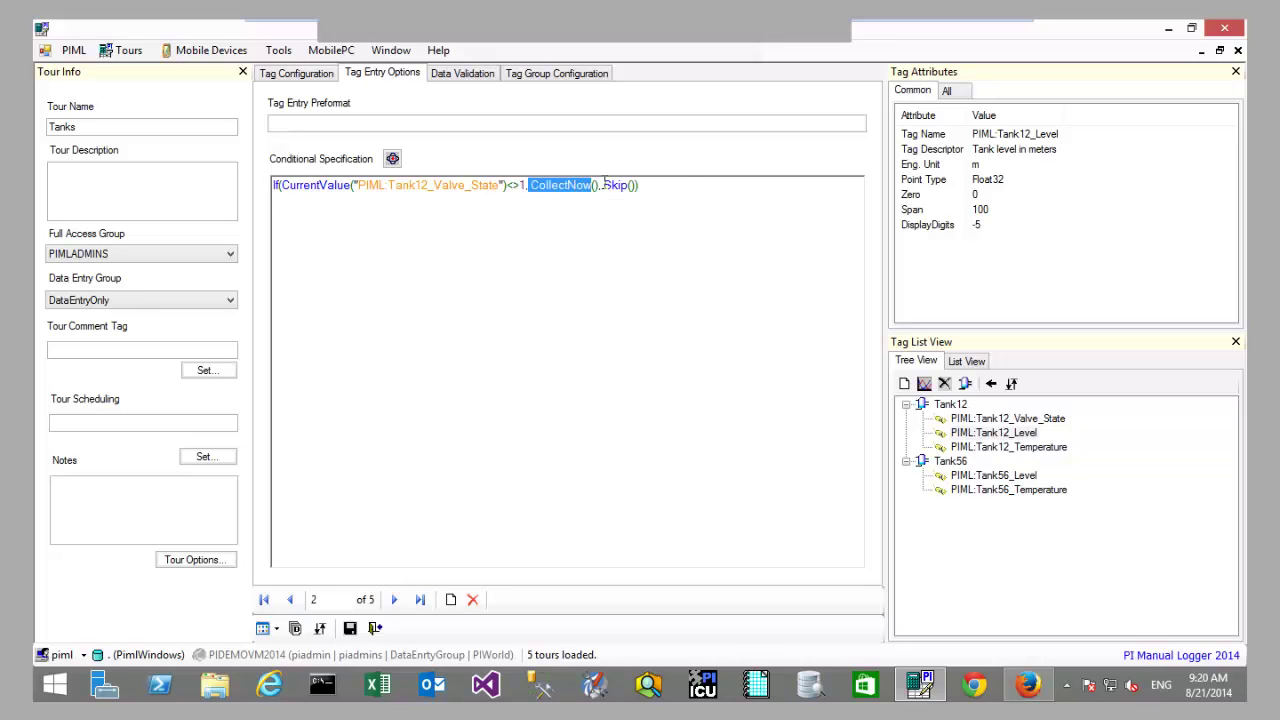
double_click(640, 186)
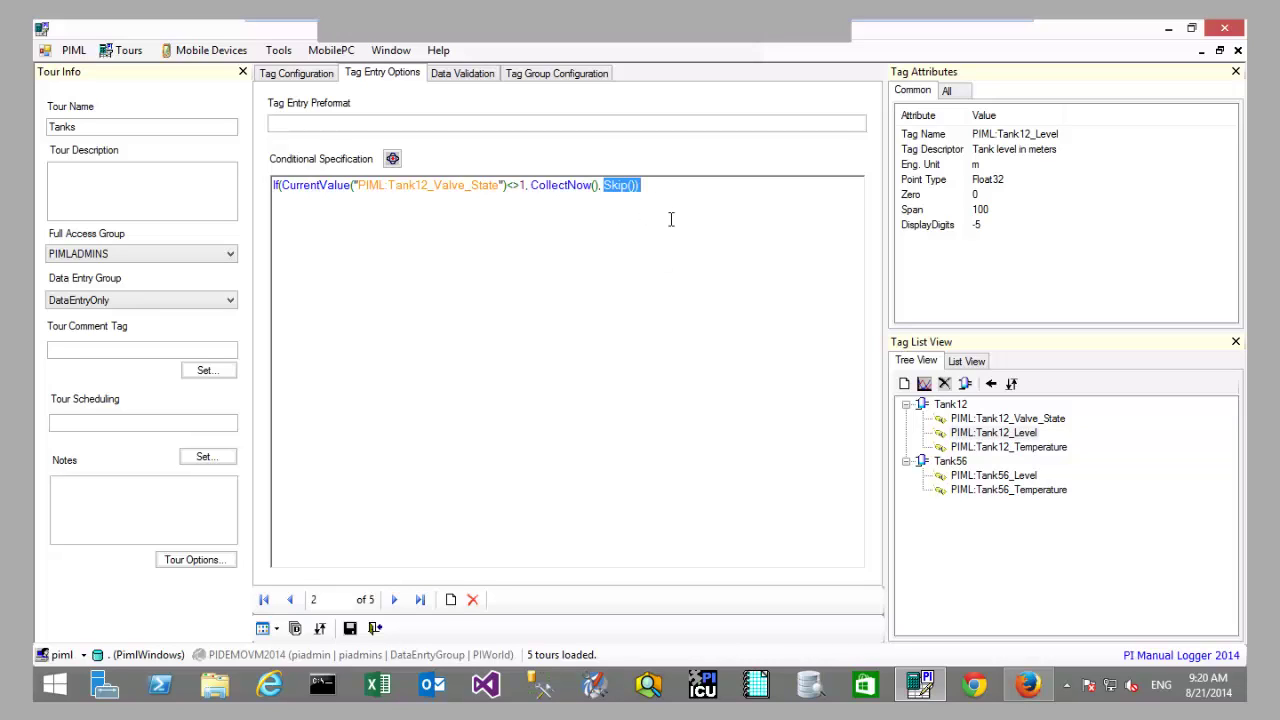
click(468, 71)
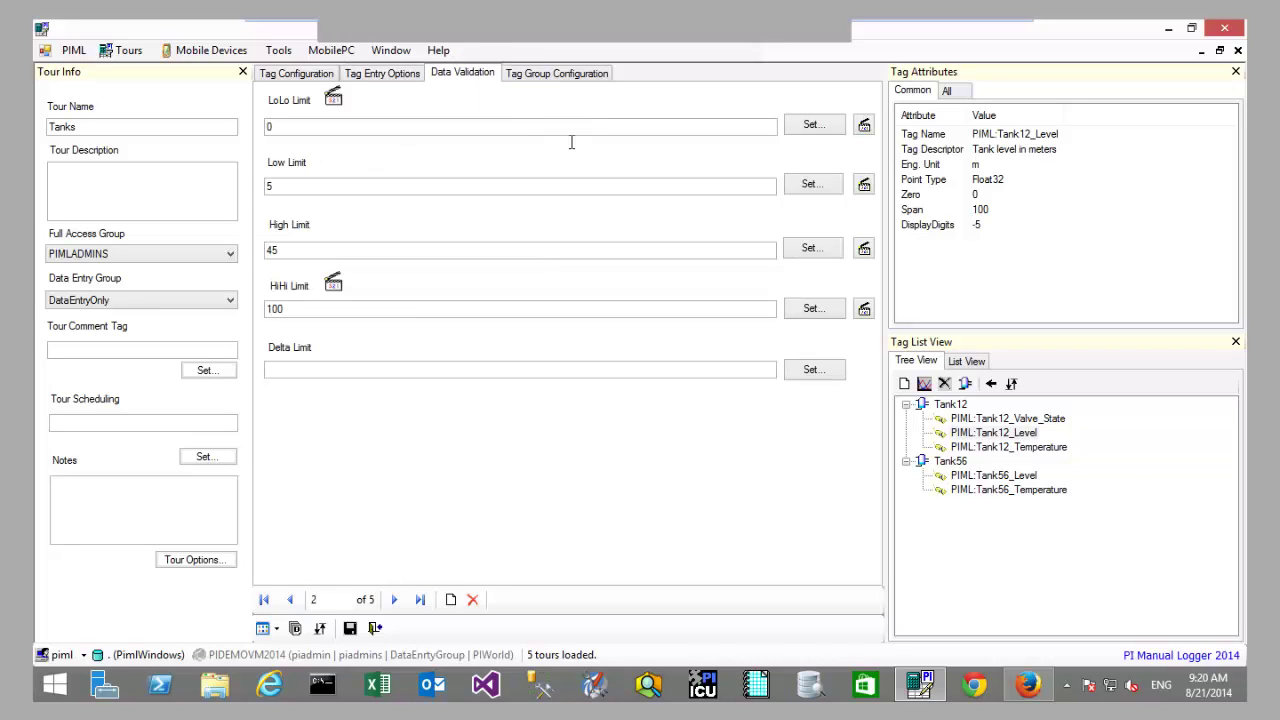
Step: Check Tank12_Level limits LoLo 0, Low 5, High 45, HiHi 100, then view the LoLo trigger action
click(327, 128)
double_click(284, 128)
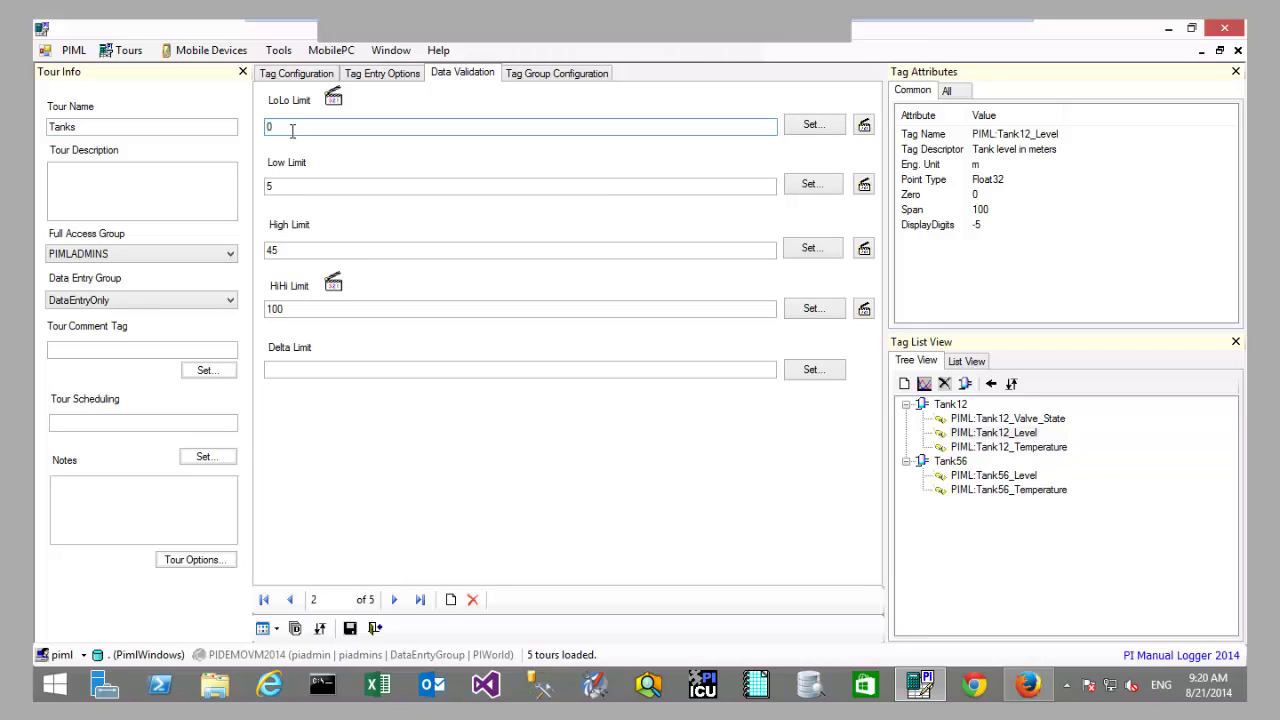
drag(292, 130, 266, 128)
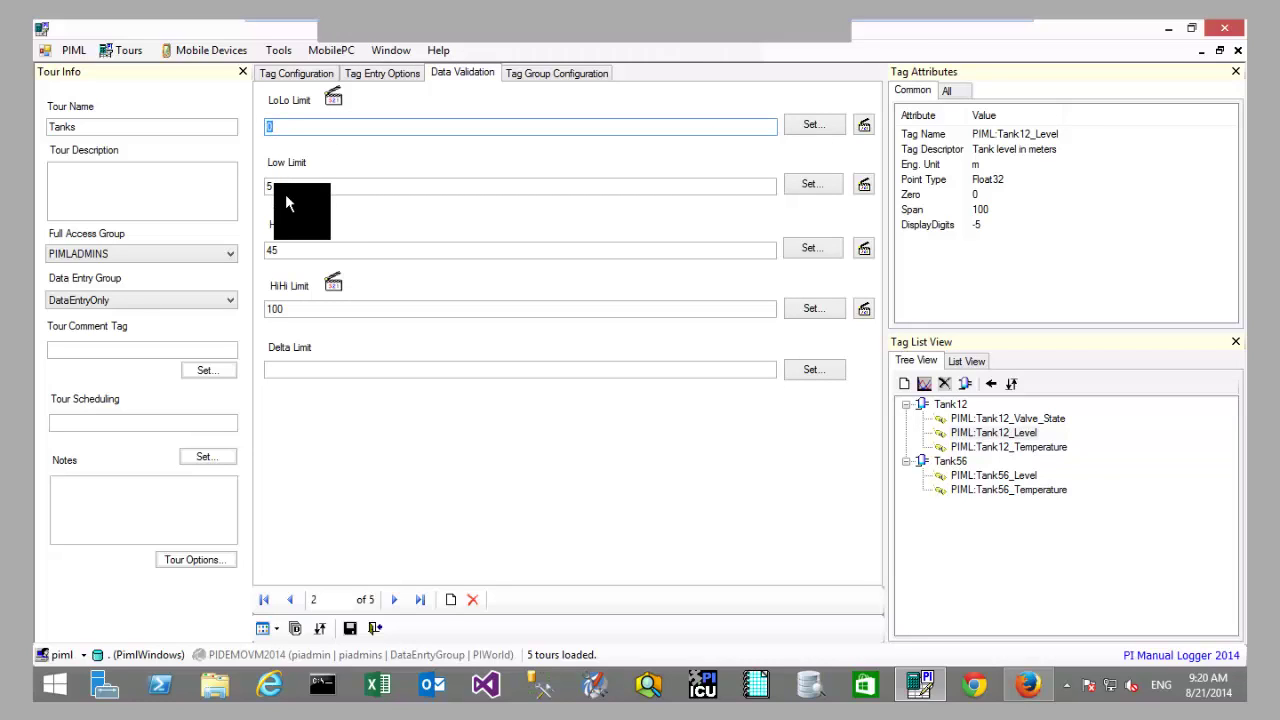
drag(275, 191, 266, 193)
double_click(294, 250)
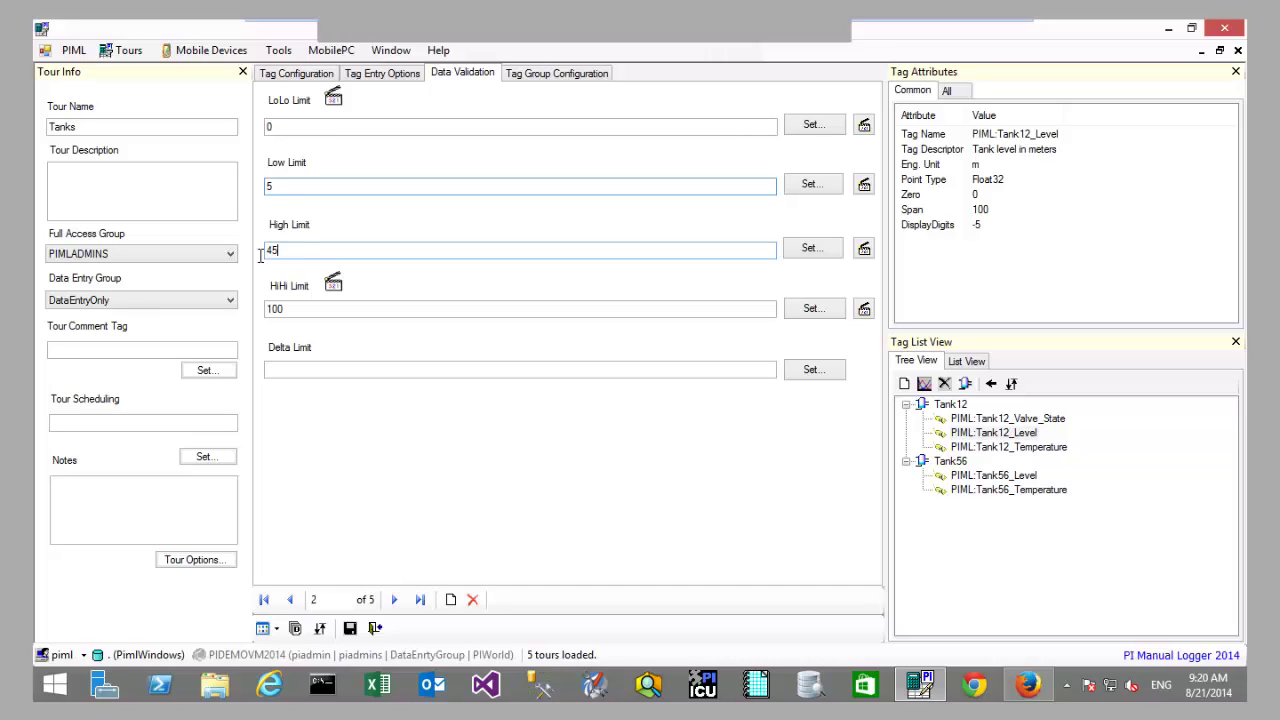
drag(296, 312, 268, 320)
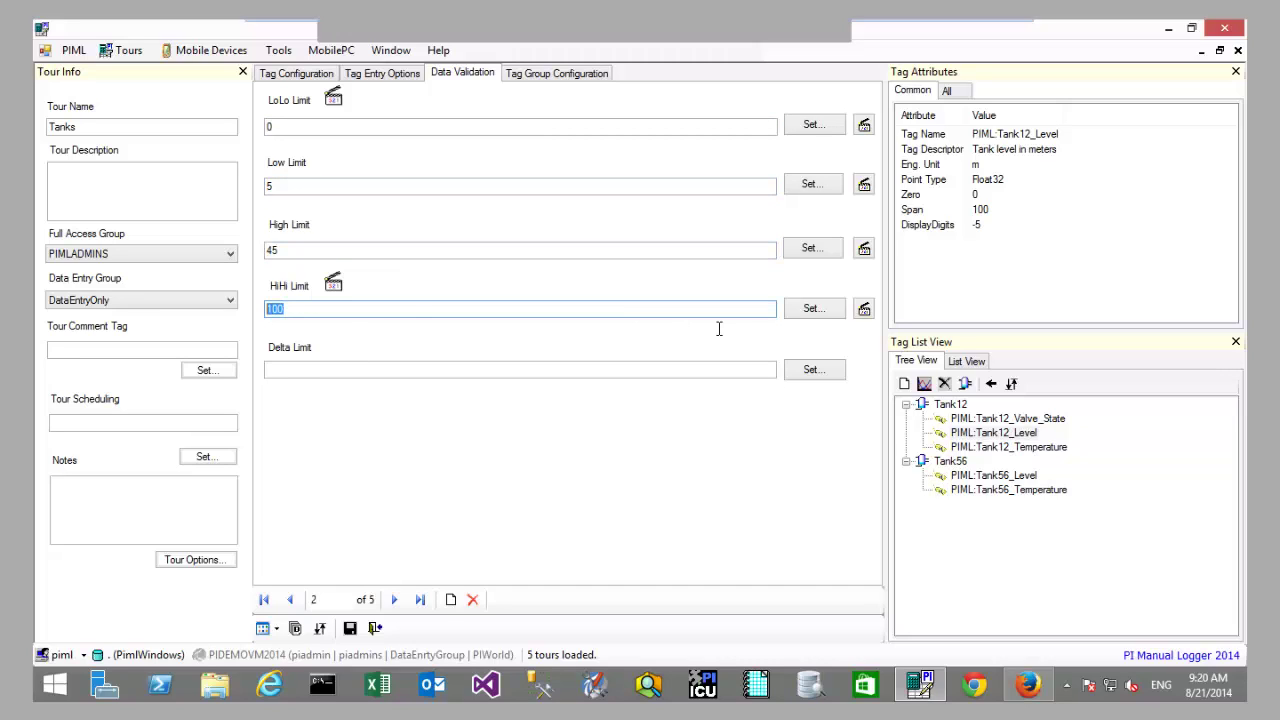
click(867, 128)
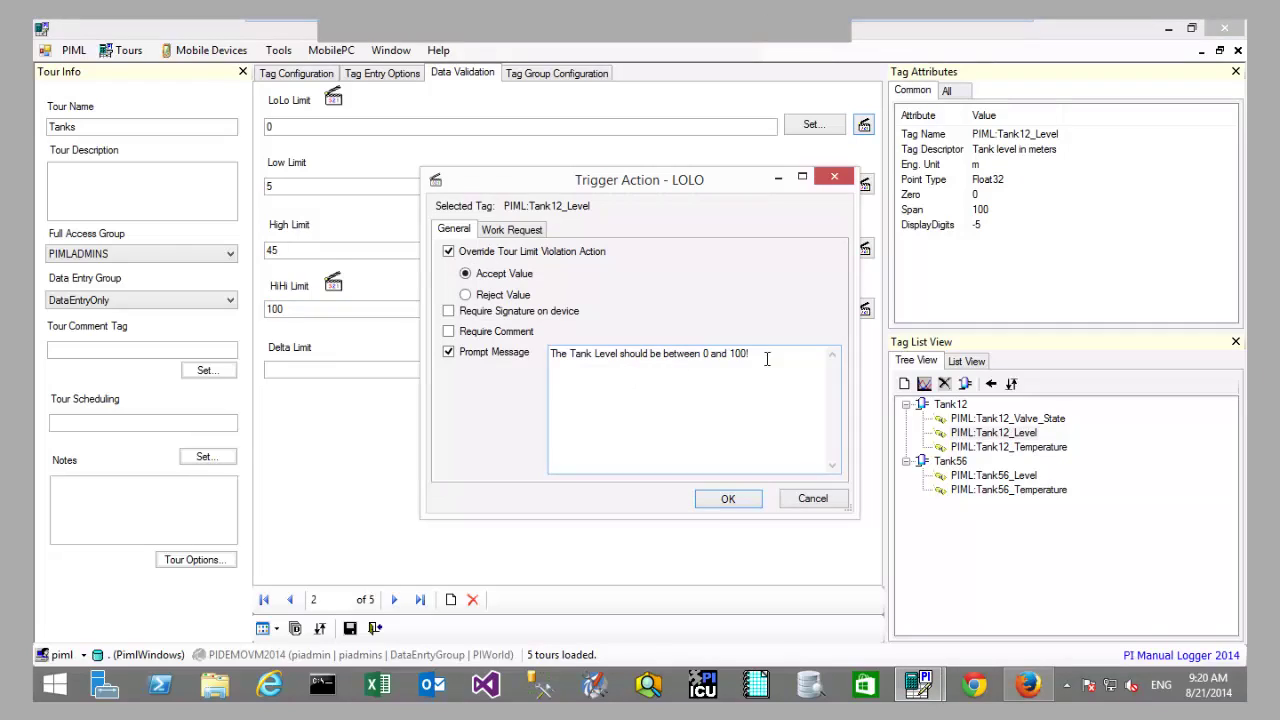
Step: Highlight parts of the LoLo prompt message, including Tank Level and the 0 to 100 range
key(ctrl+a)
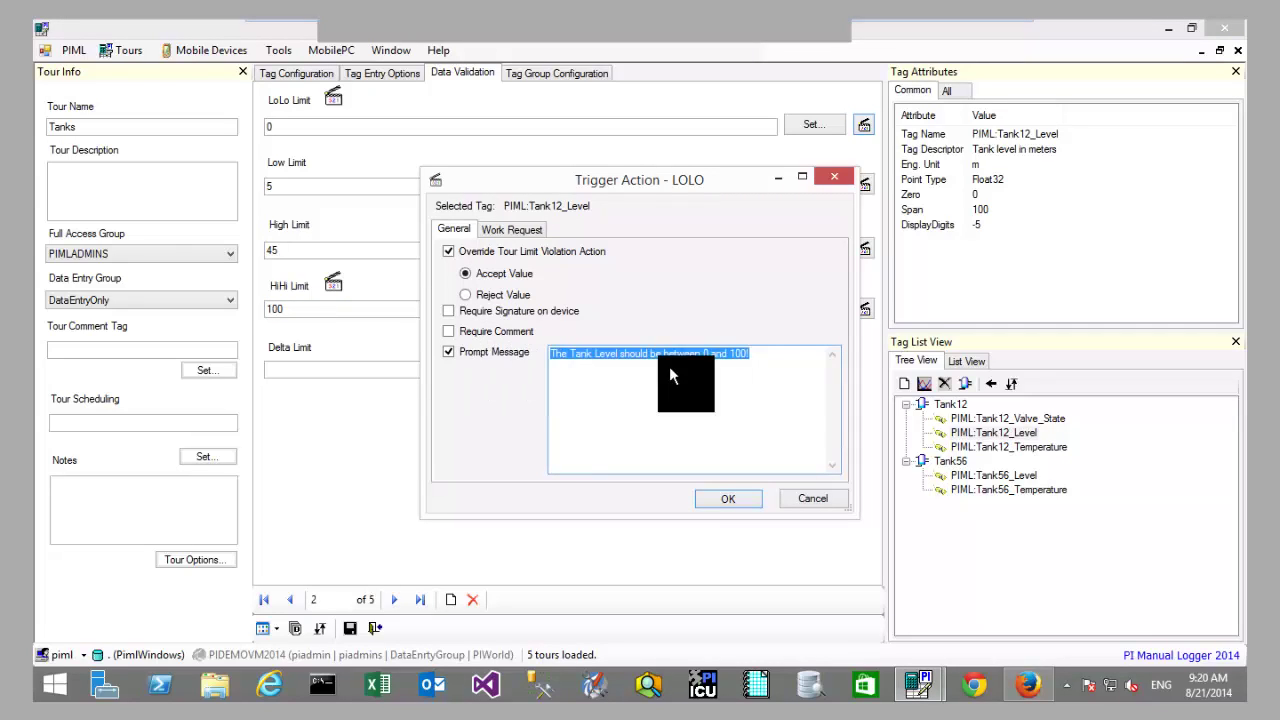
click(777, 365)
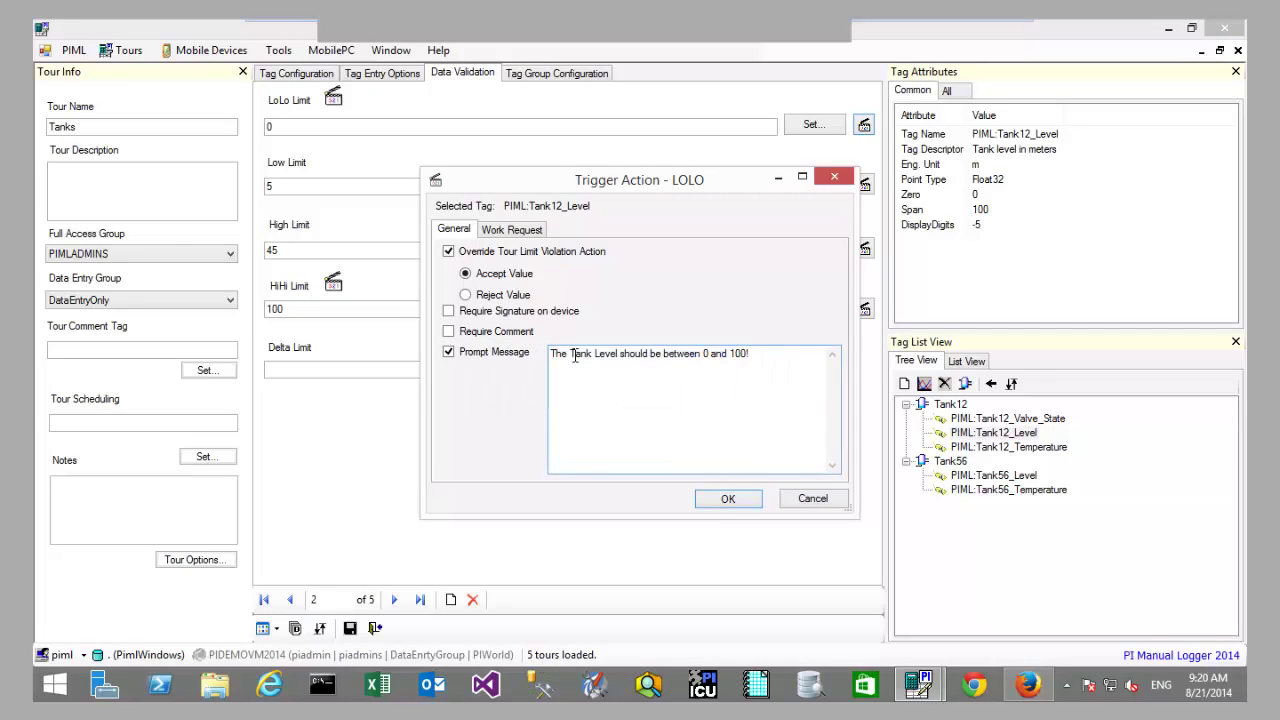
drag(579, 358, 622, 362)
click(626, 366)
double_click(754, 357)
drag(709, 362, 698, 366)
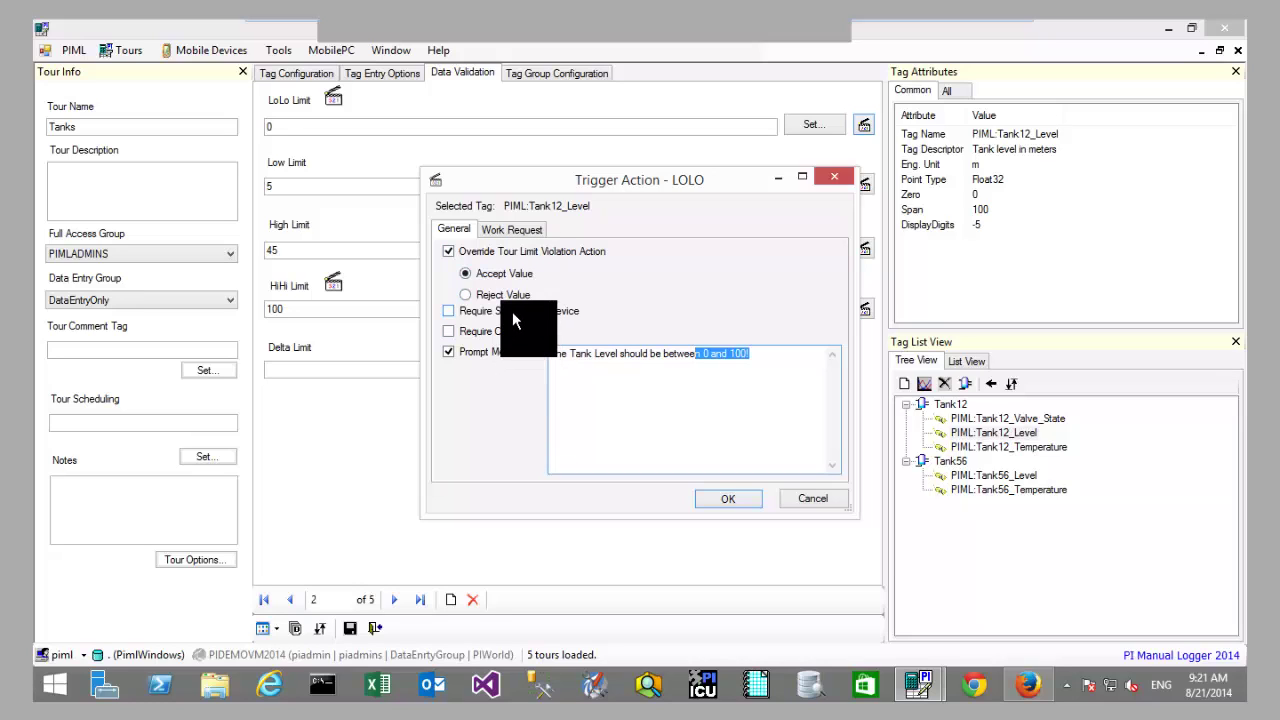
Step: Toggle Generate Work Request on and off, then cancel the LoLo trigger action unchanged
click(512, 235)
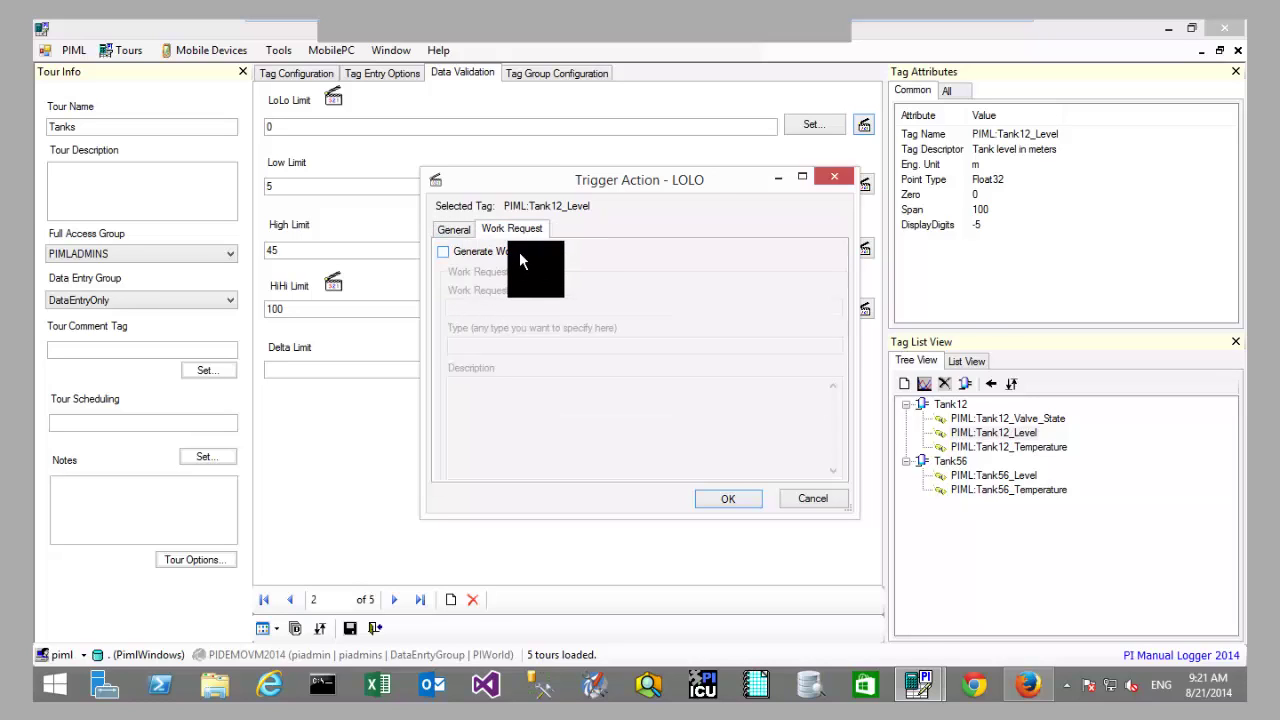
click(519, 252)
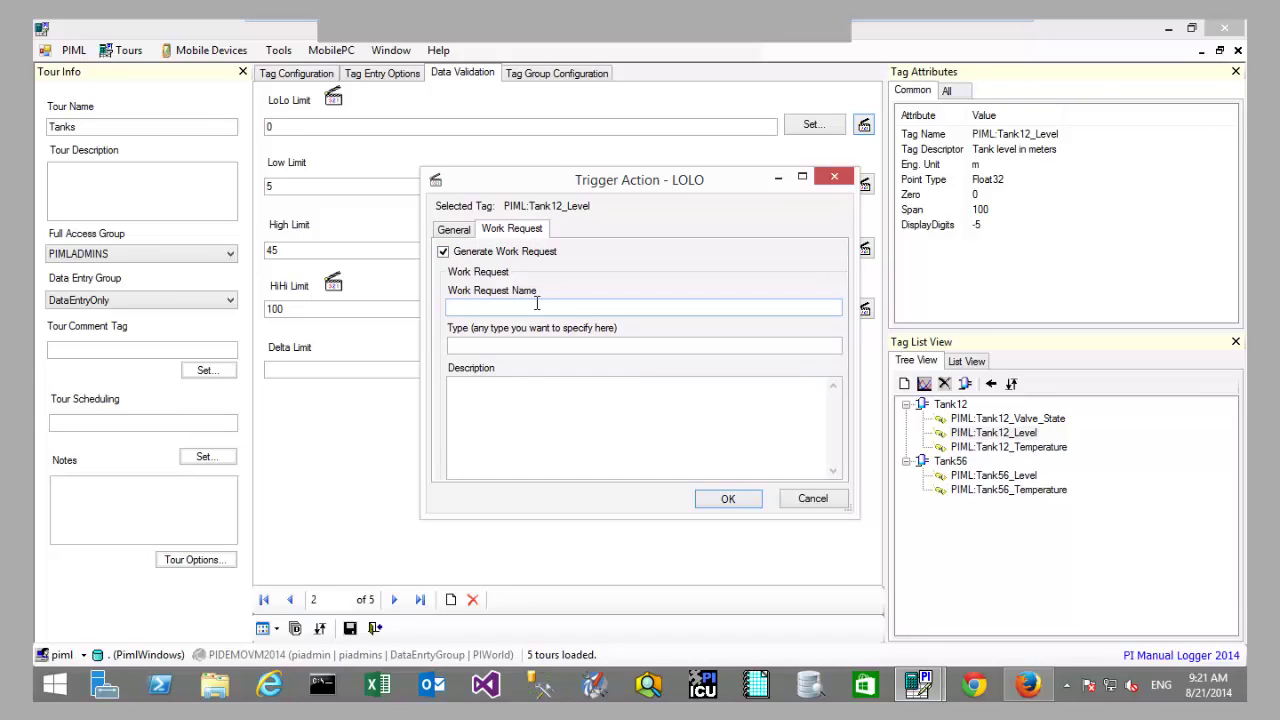
click(453, 251)
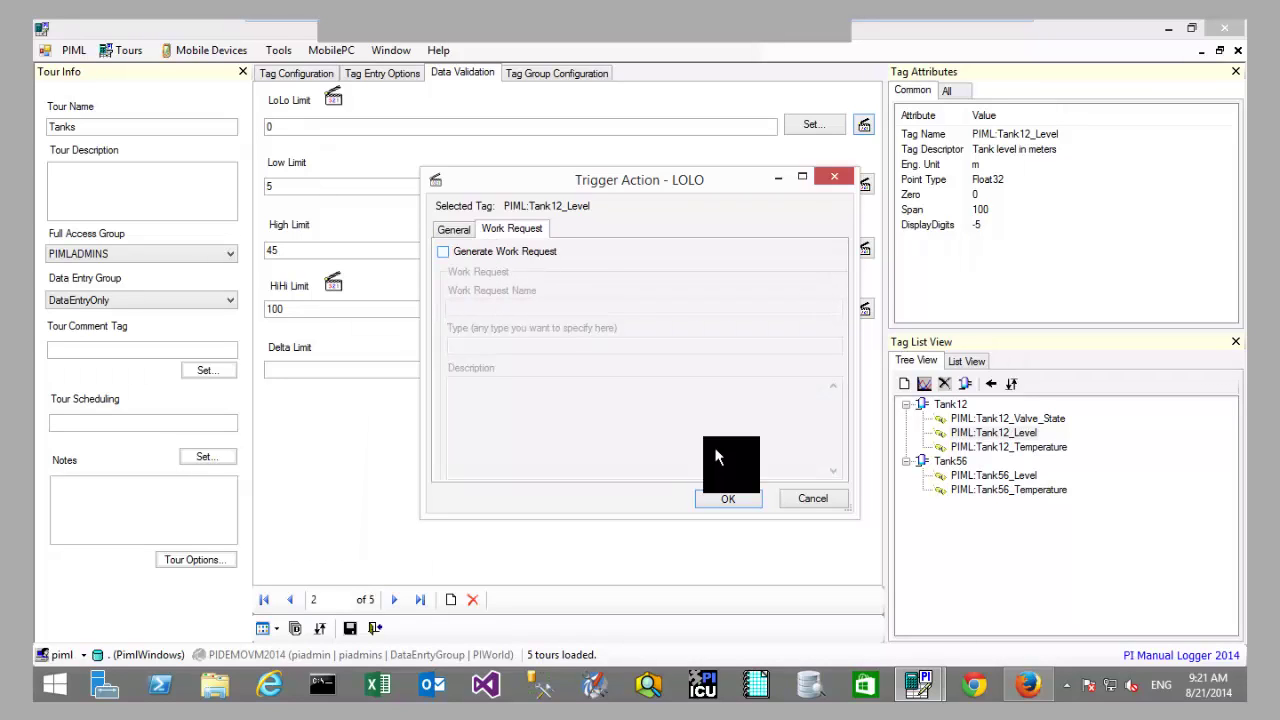
click(806, 499)
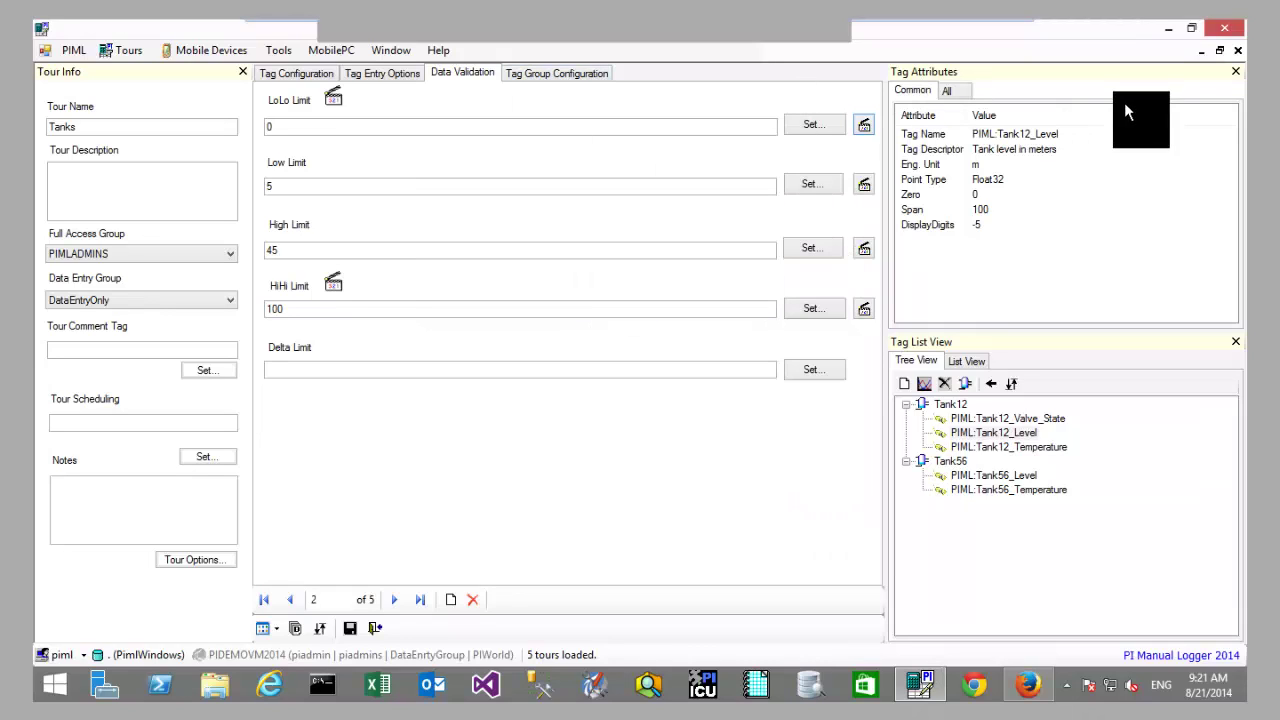
Step: Close the Tanks tour without saving, close the Tour List, and bring up the Tours menu
click(1238, 55)
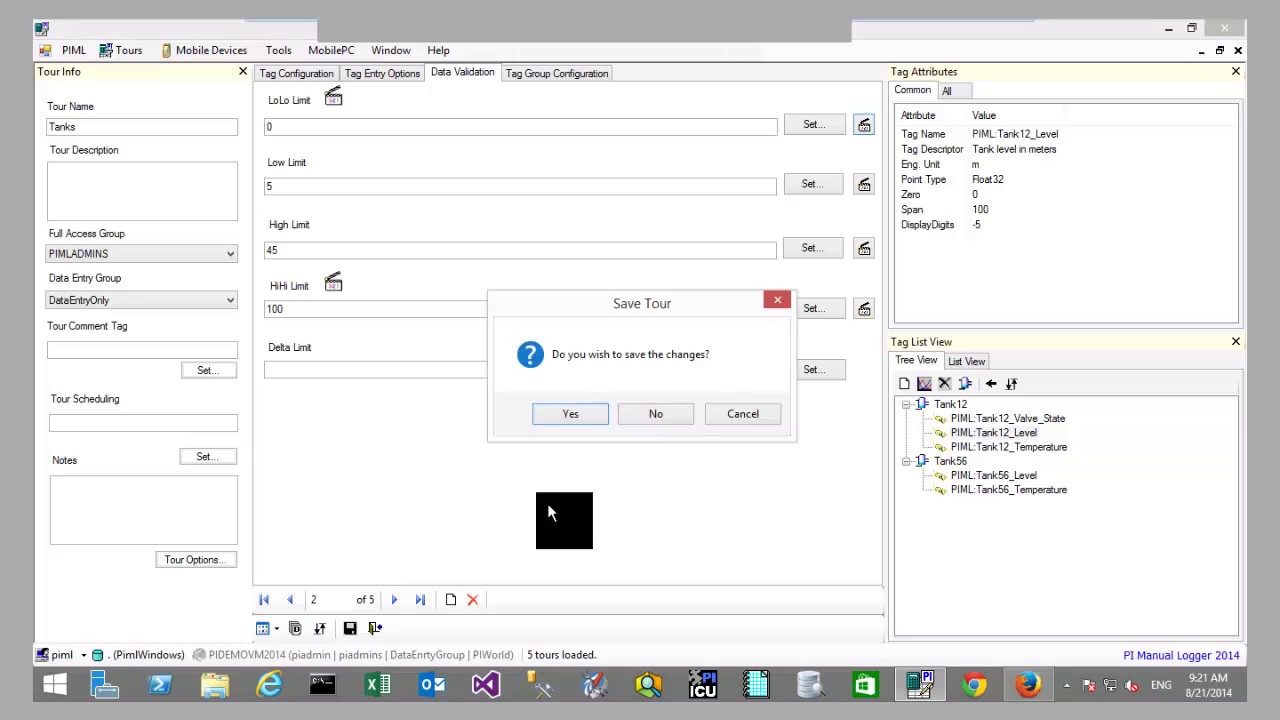
click(667, 415)
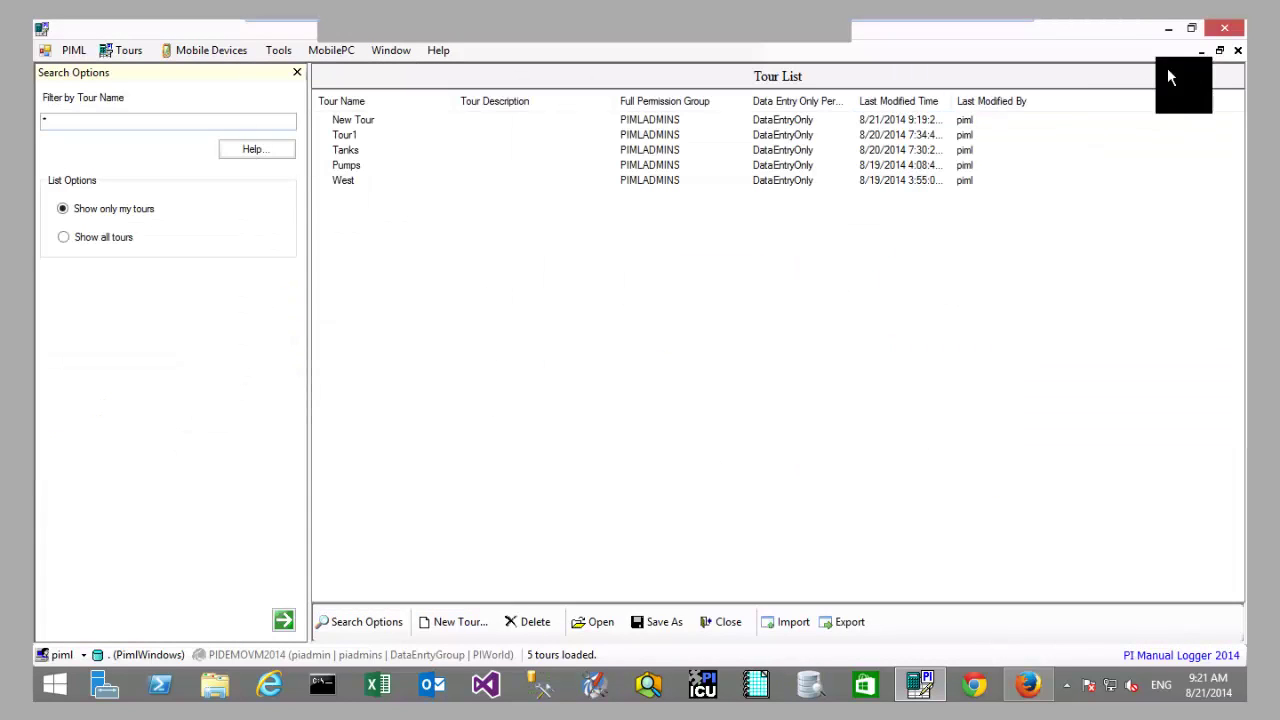
click(1238, 50)
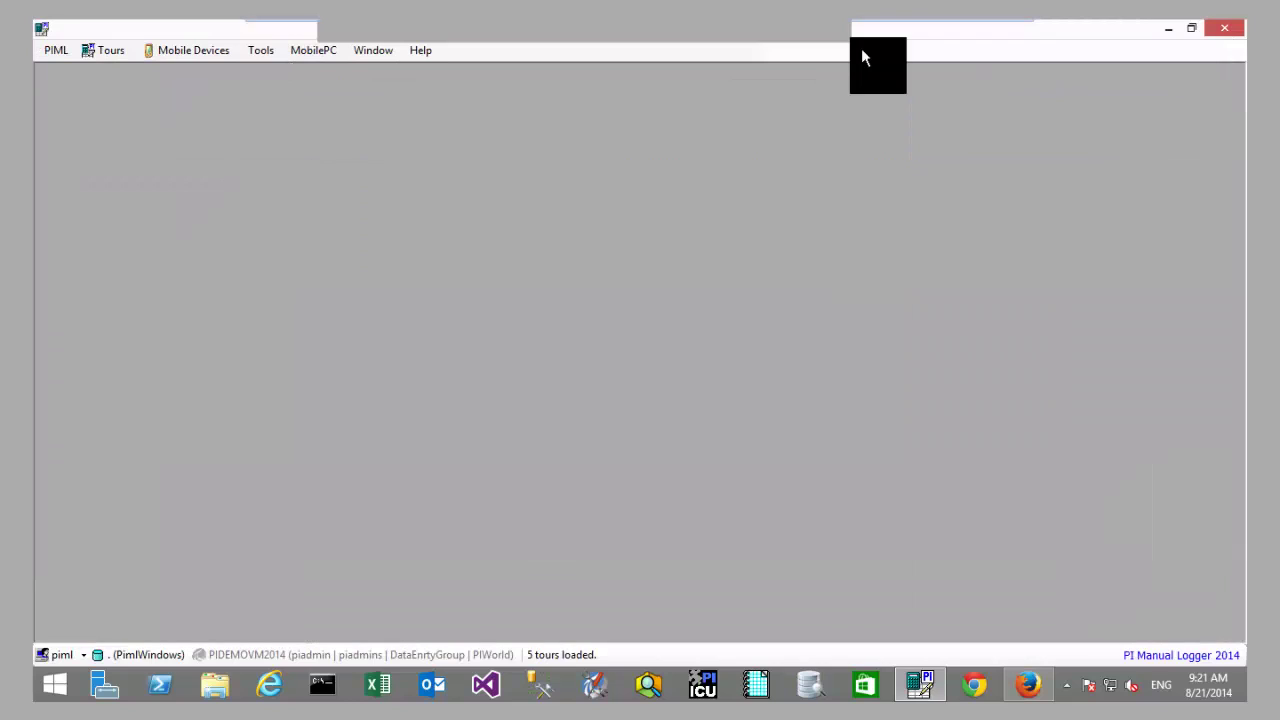
click(112, 50)
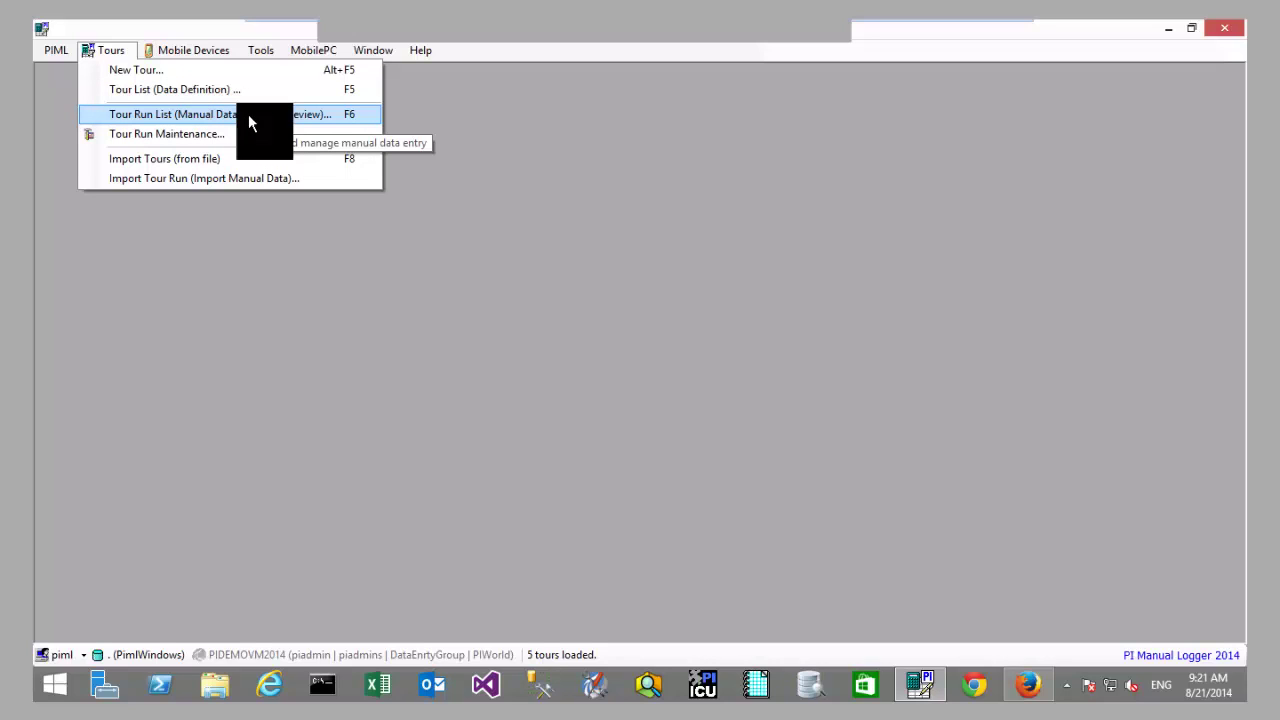
Step: Browse Tanks runs 8/19/2014 5:19:07, 8/19/2014 5:00:00 and 8/20/2014 7:00:00 in the Tour Run List
click(249, 116)
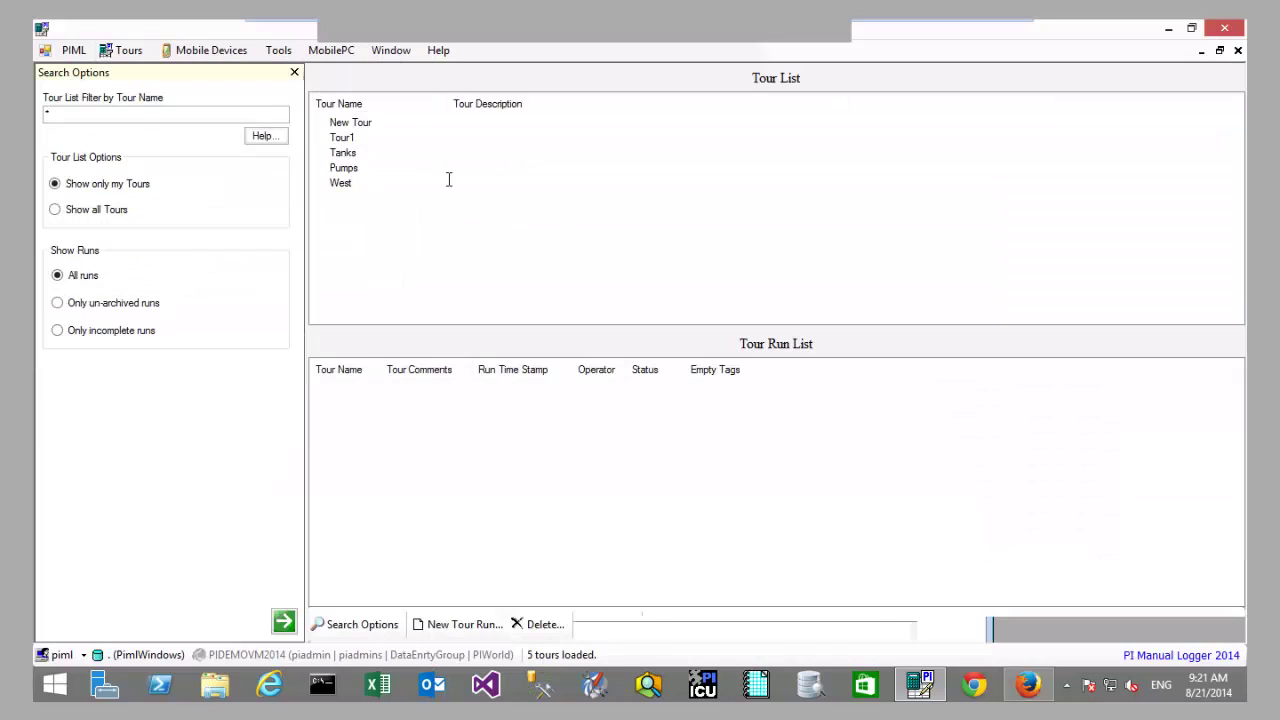
click(366, 123)
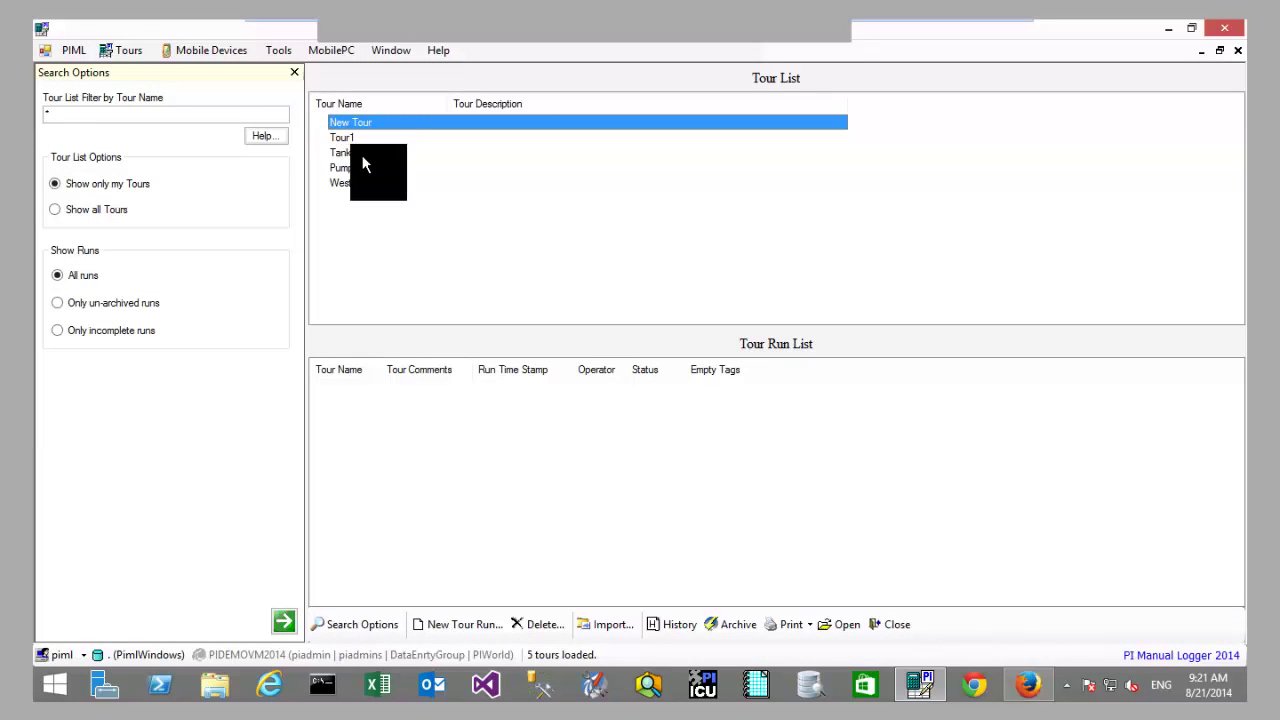
click(362, 155)
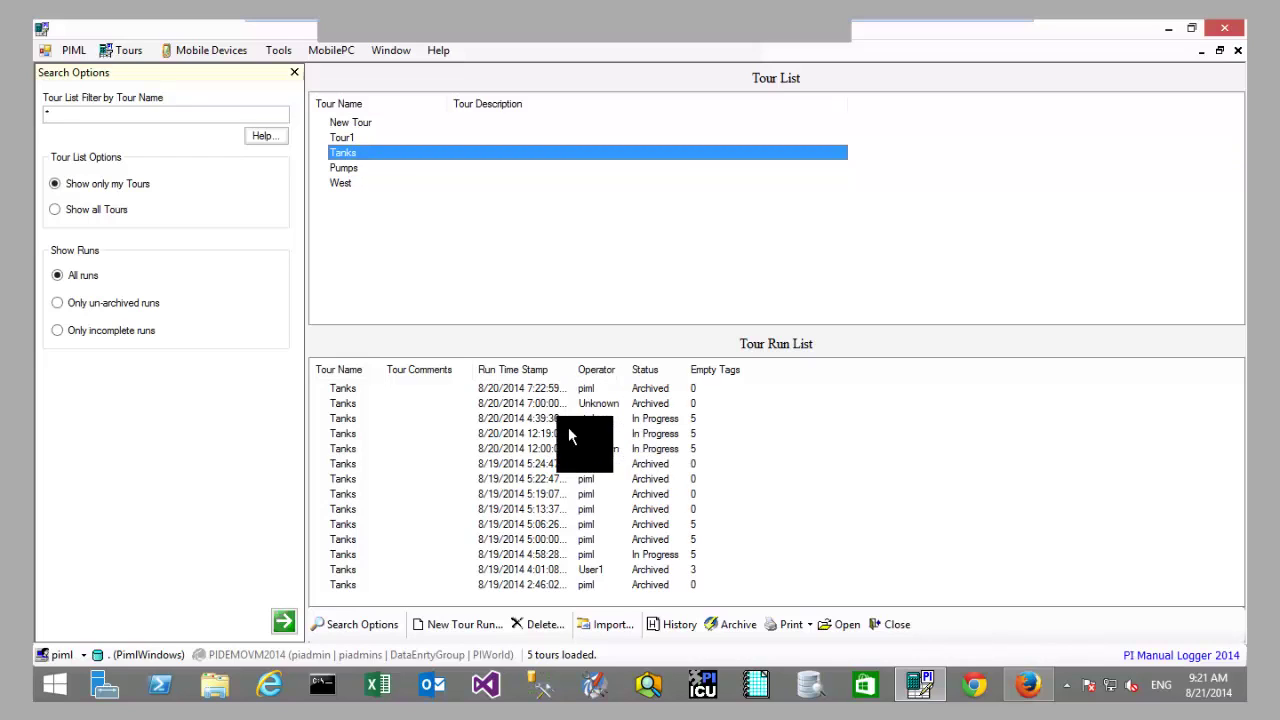
click(575, 494)
click(562, 536)
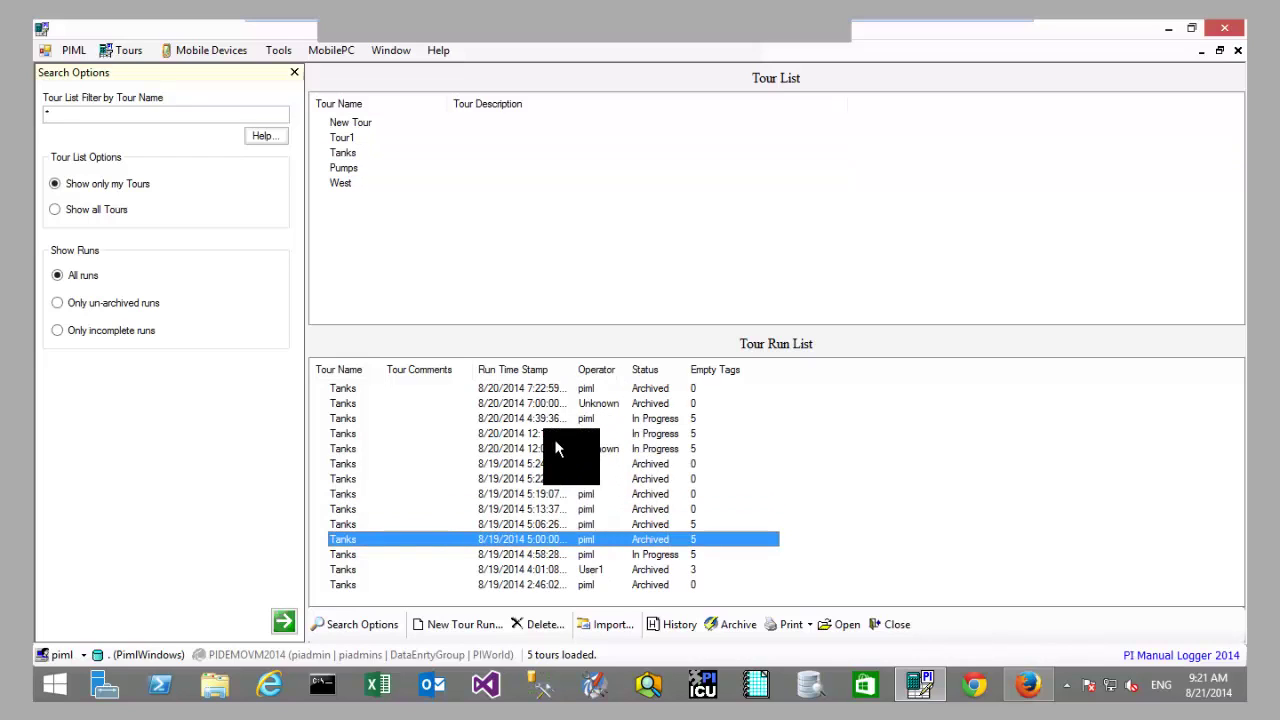
click(554, 436)
click(550, 494)
click(562, 539)
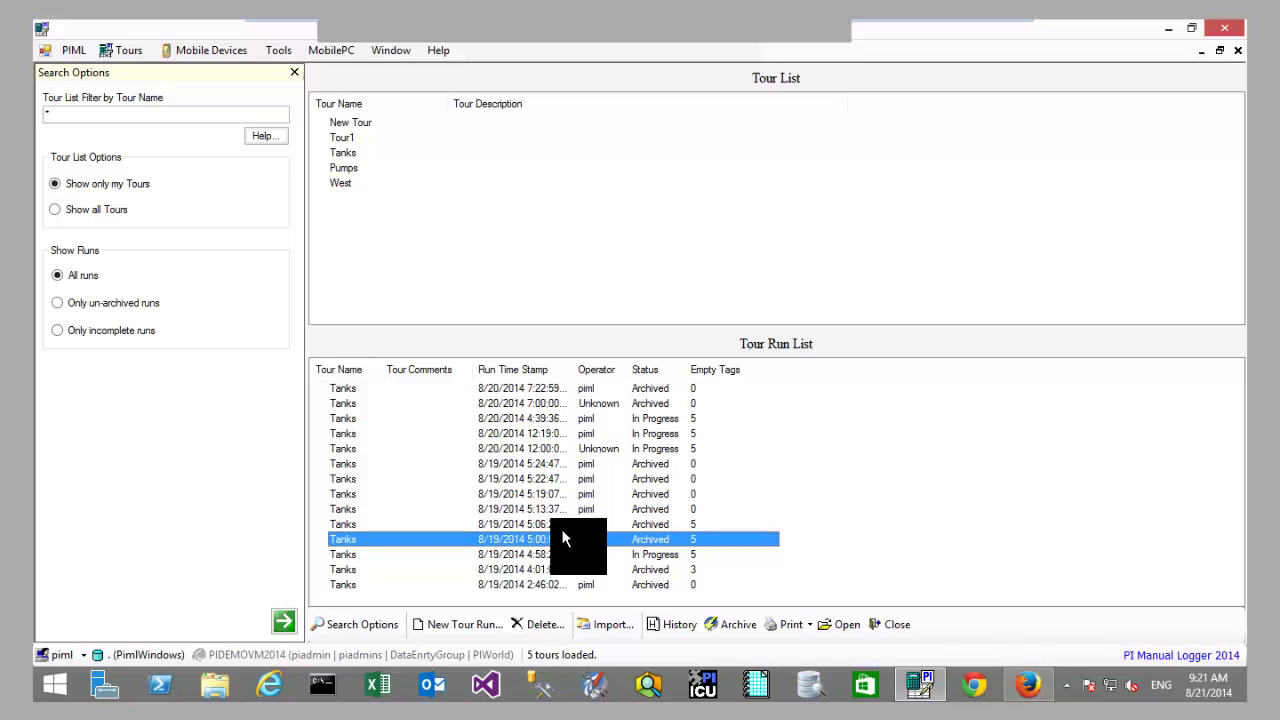
click(552, 404)
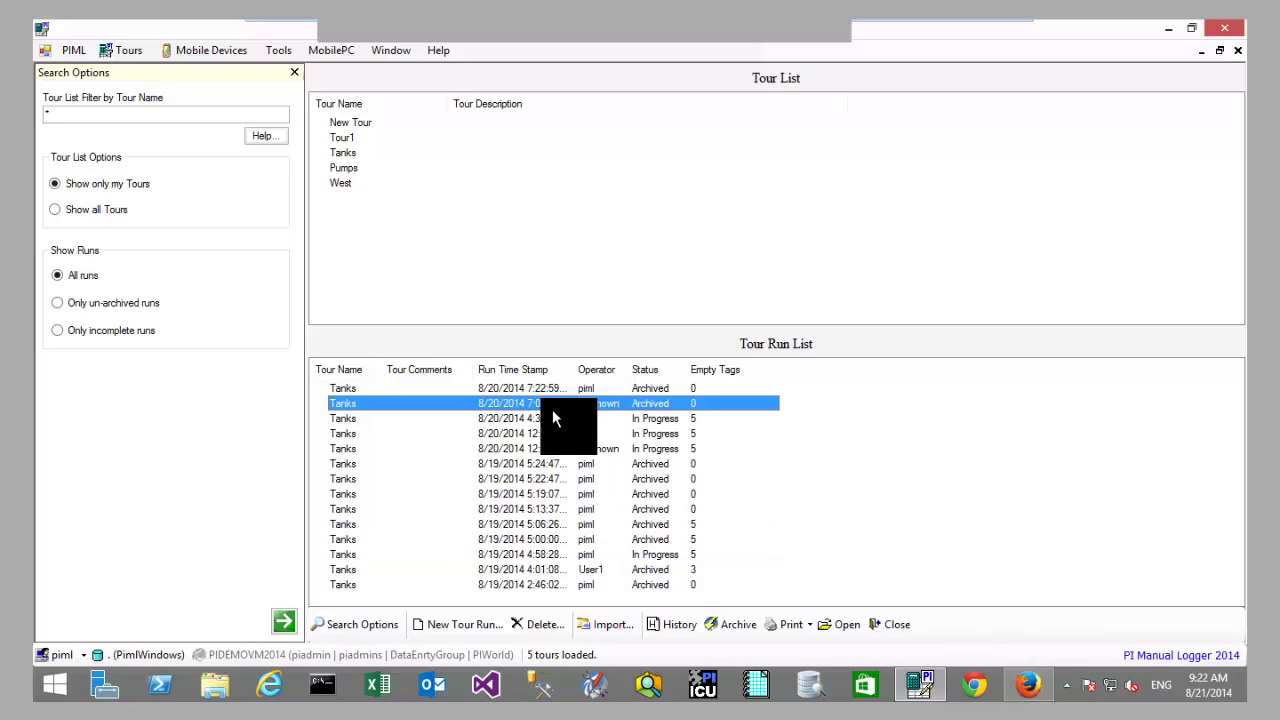
click(355, 152)
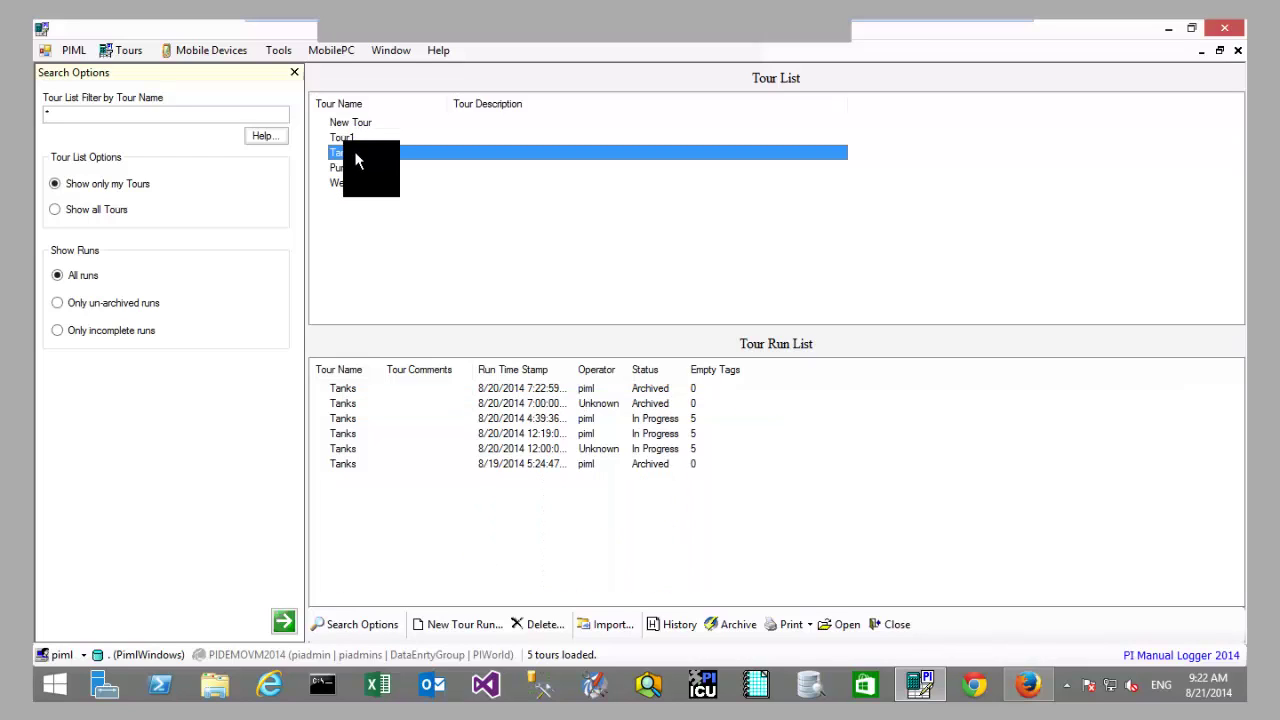
Step: Create a Tanks tour run stamped 8/21/2014 9:22:20 AM and open its Data Entry Form
double_click(355, 160)
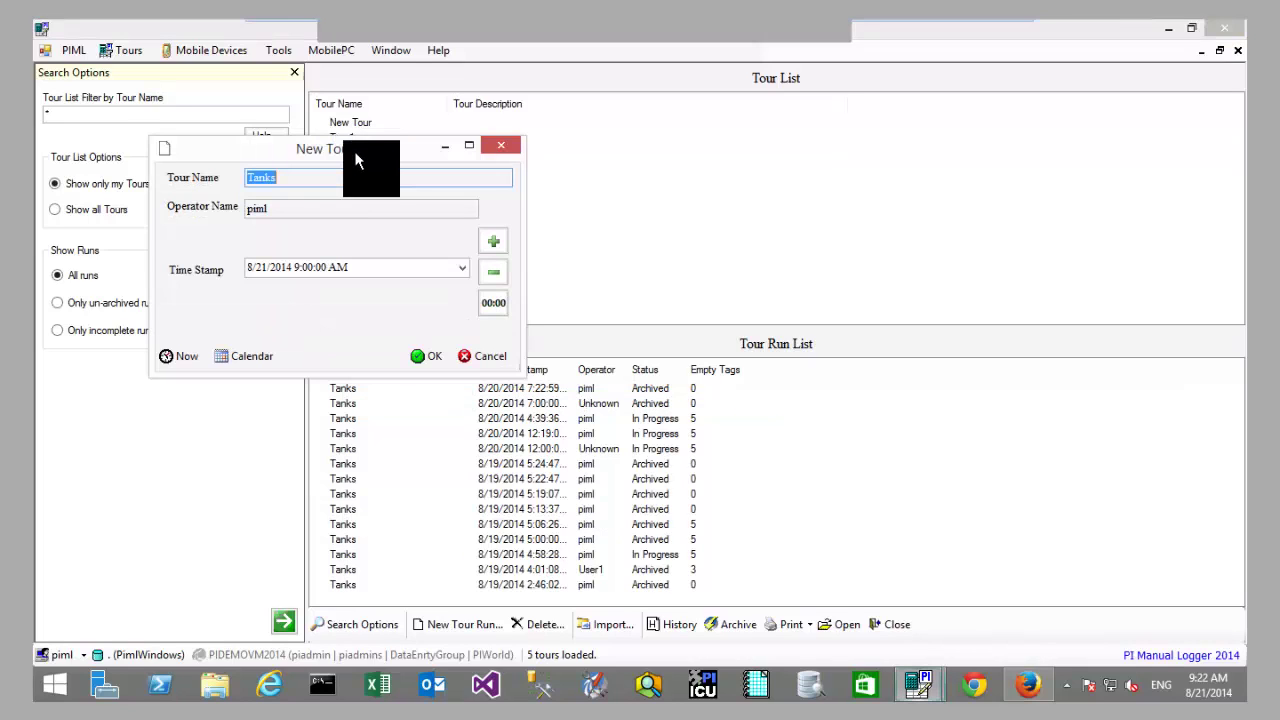
drag(356, 160, 625, 153)
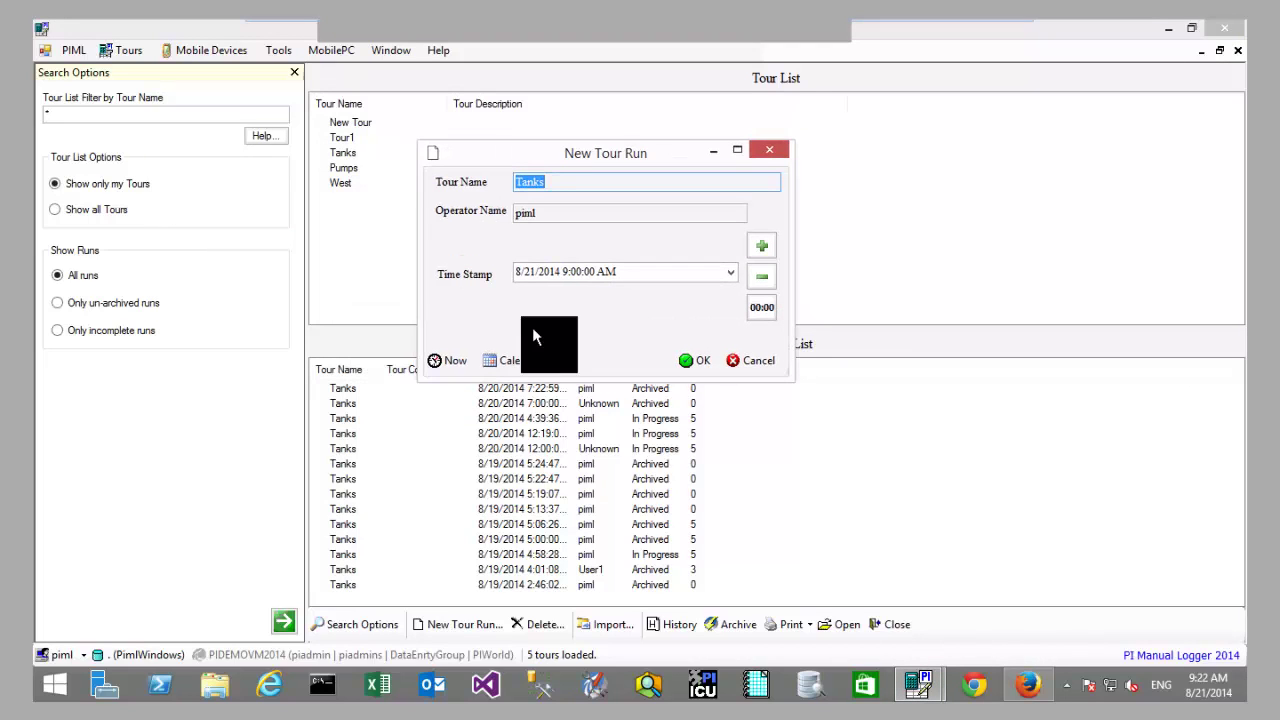
click(576, 274)
click(621, 276)
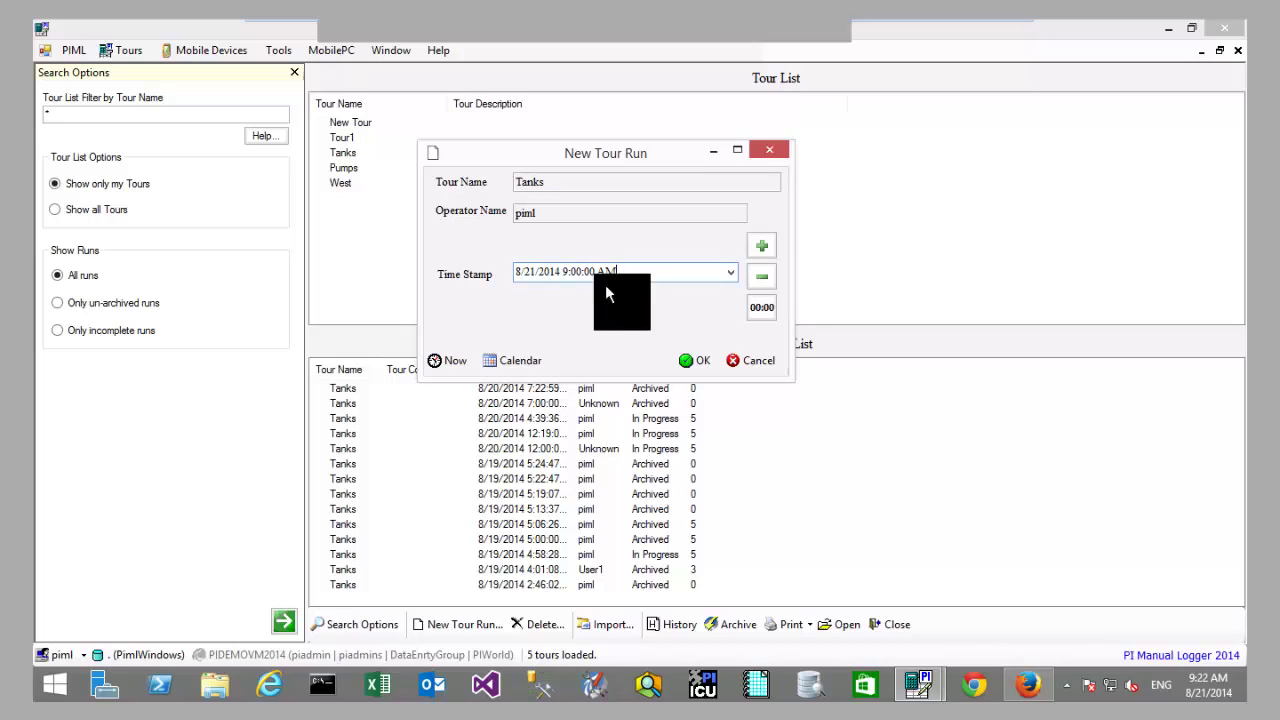
click(451, 368)
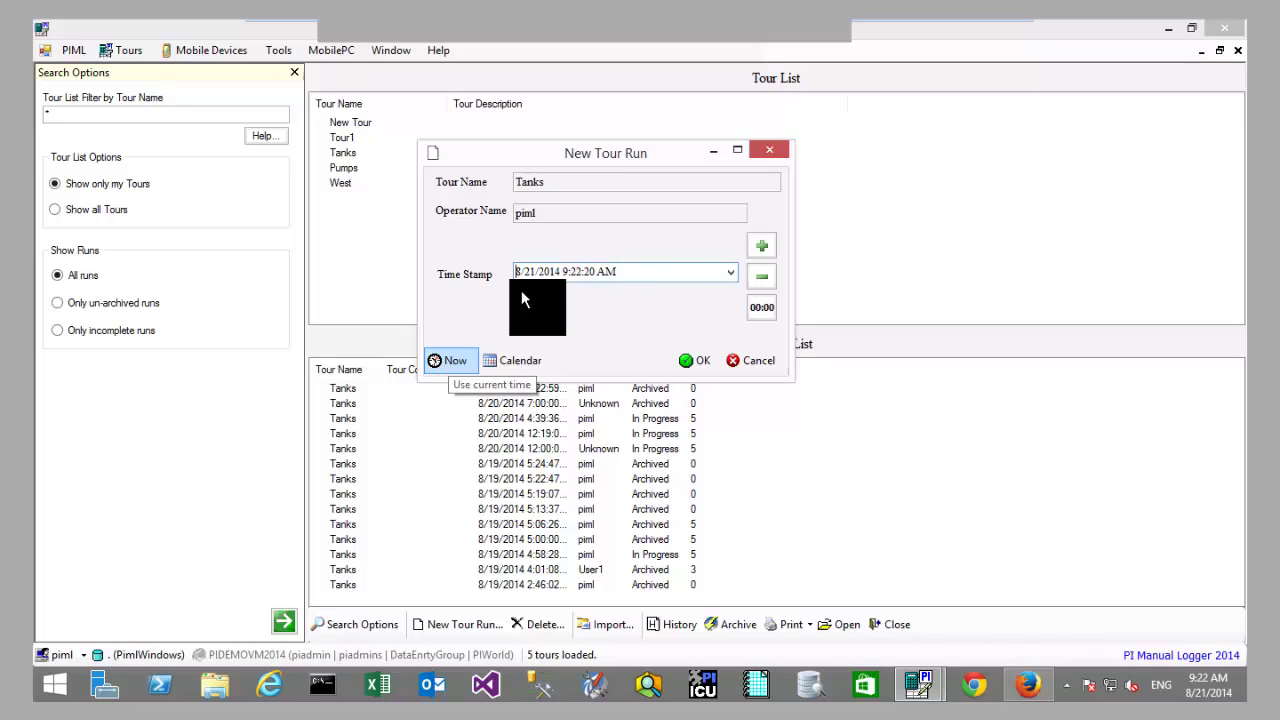
drag(593, 268, 568, 271)
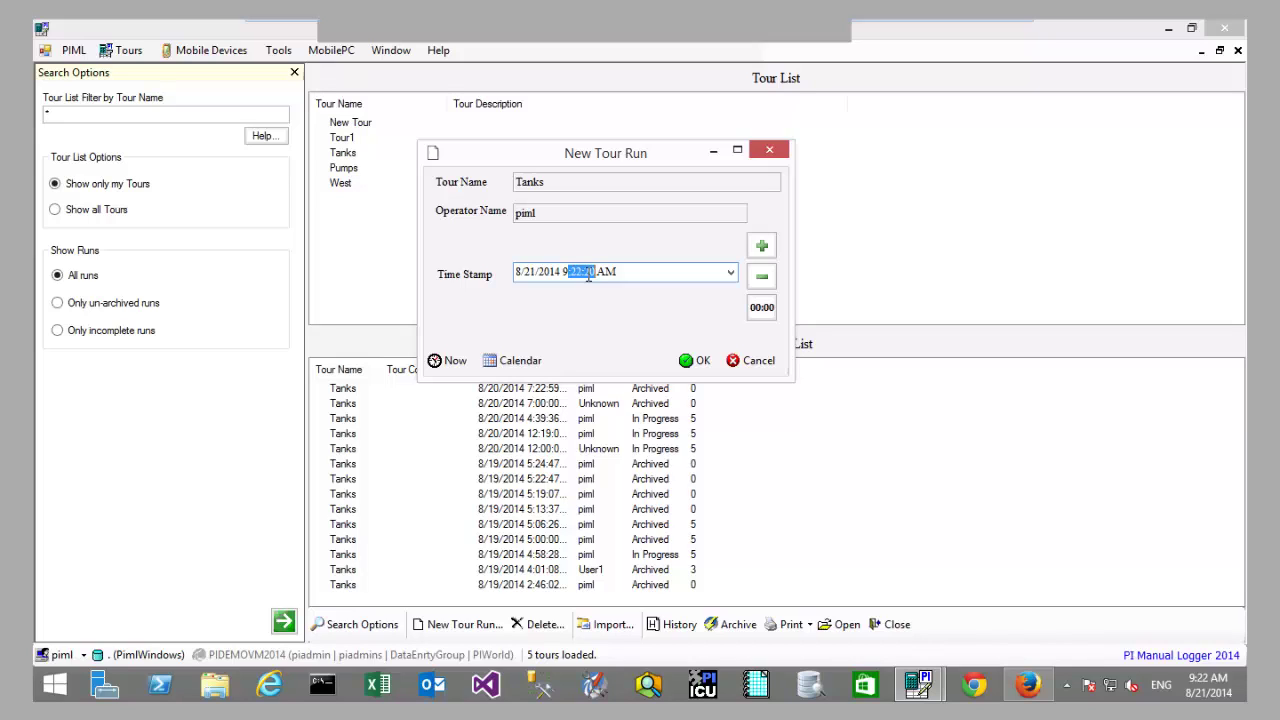
click(636, 270)
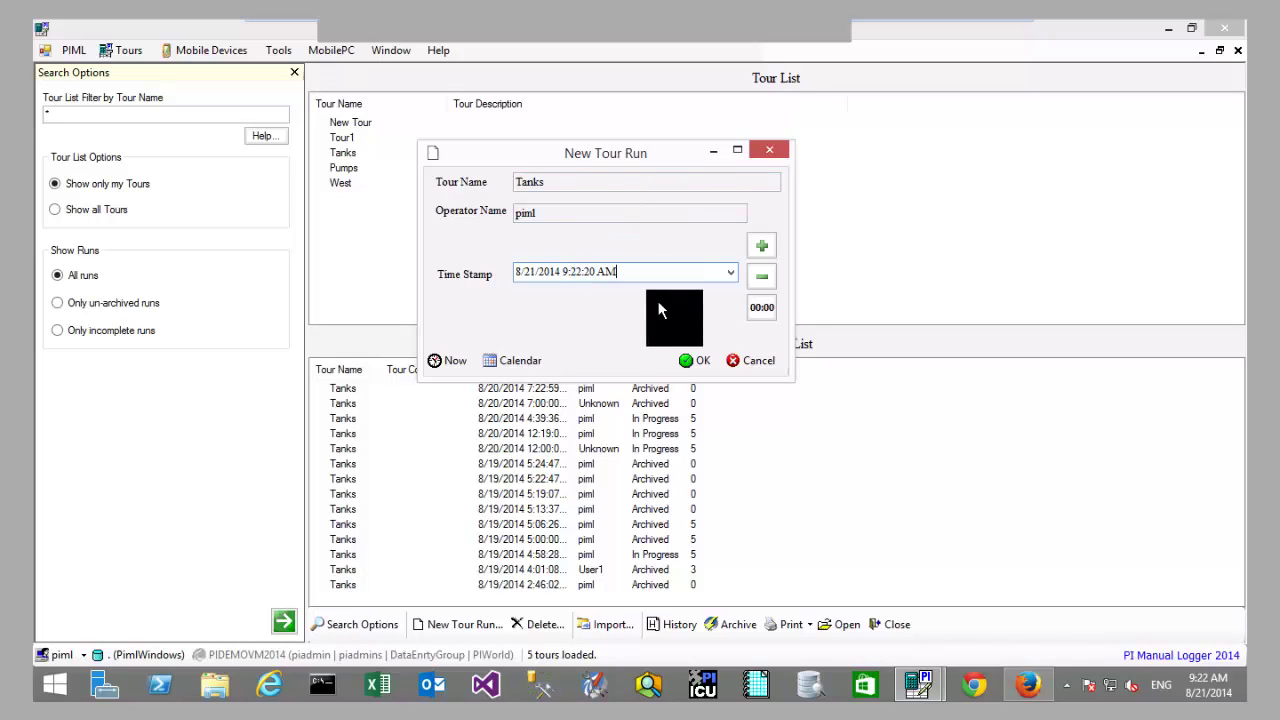
click(687, 360)
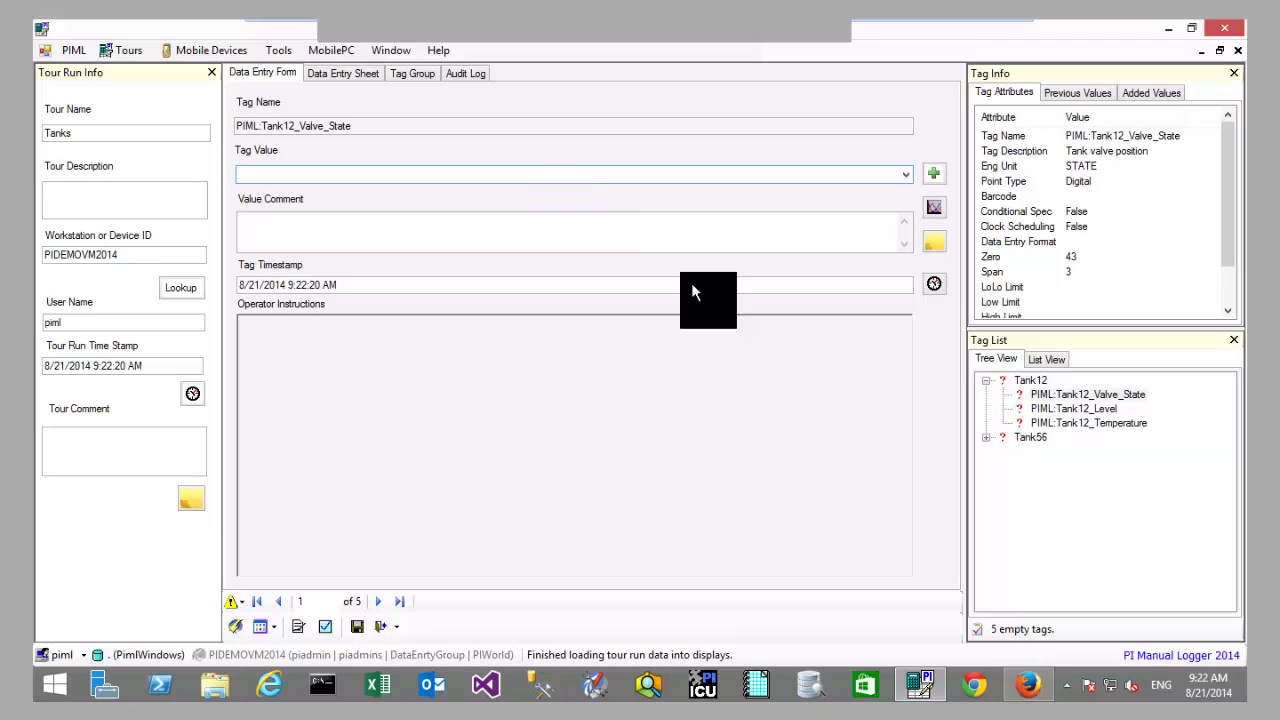
Step: Record Tank12_Valve_State as Closed and save the reading
click(1029, 381)
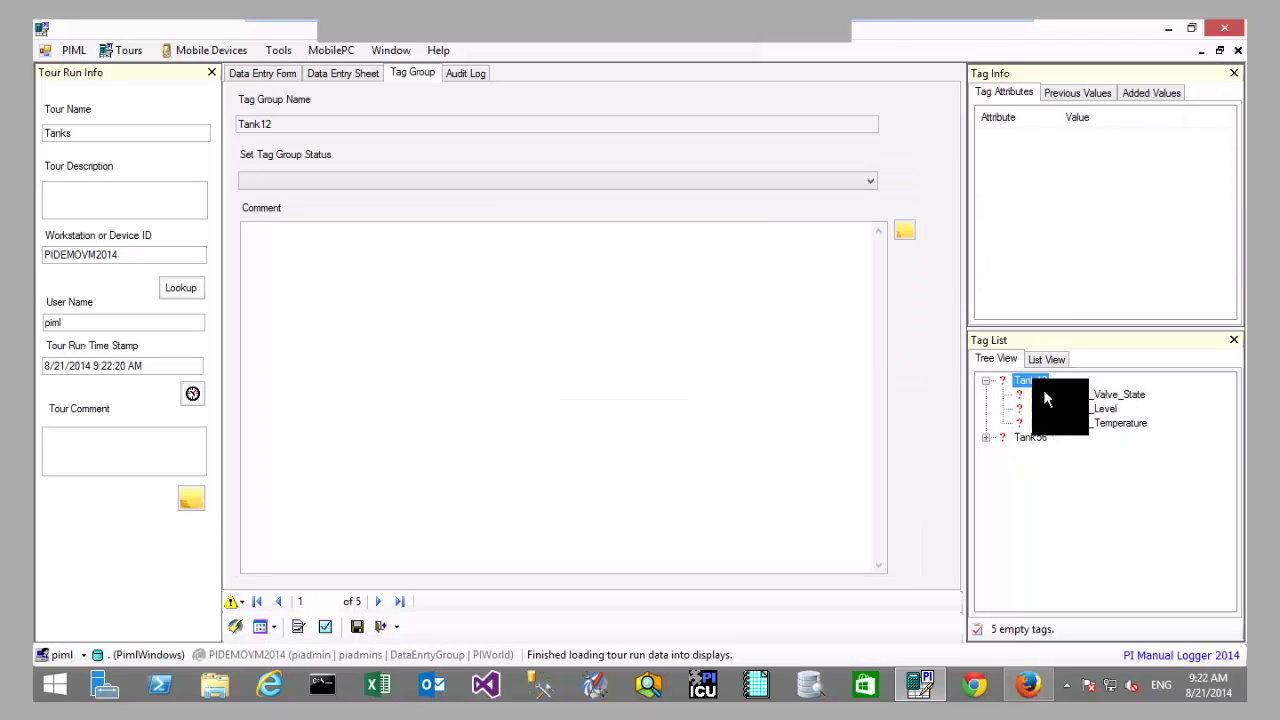
click(1055, 423)
click(1051, 394)
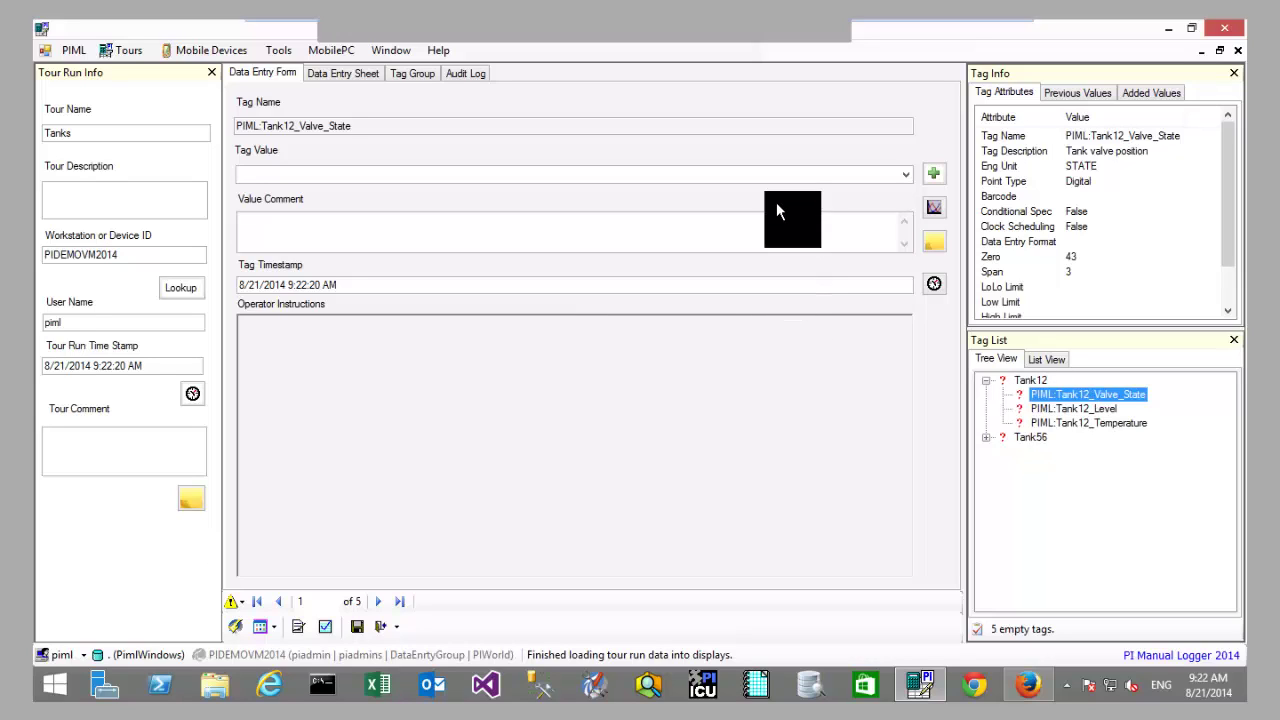
click(776, 173)
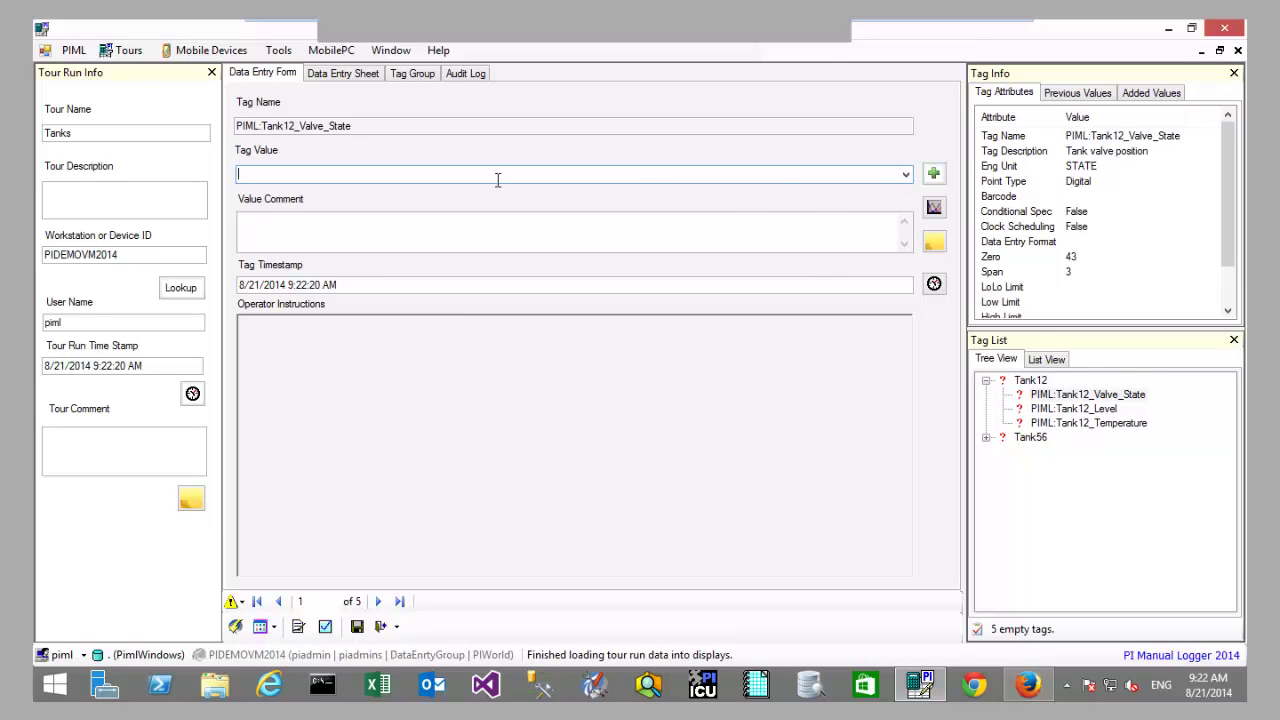
click(906, 175)
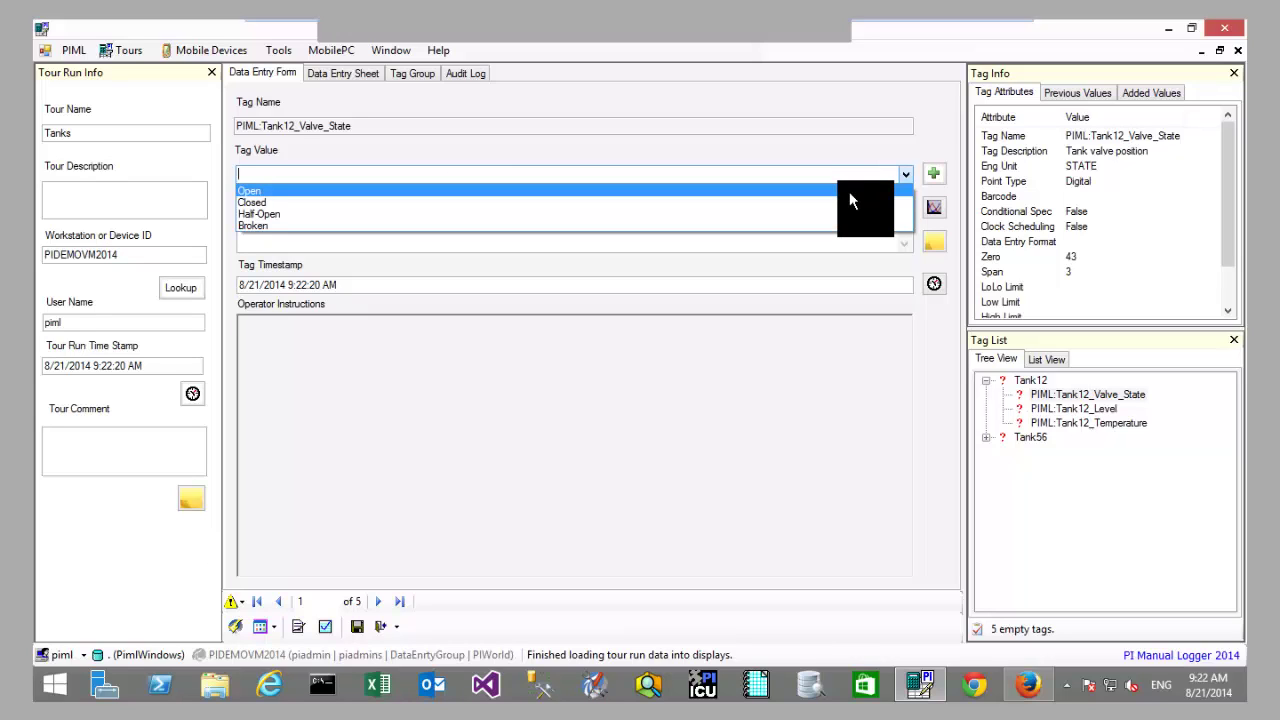
click(849, 201)
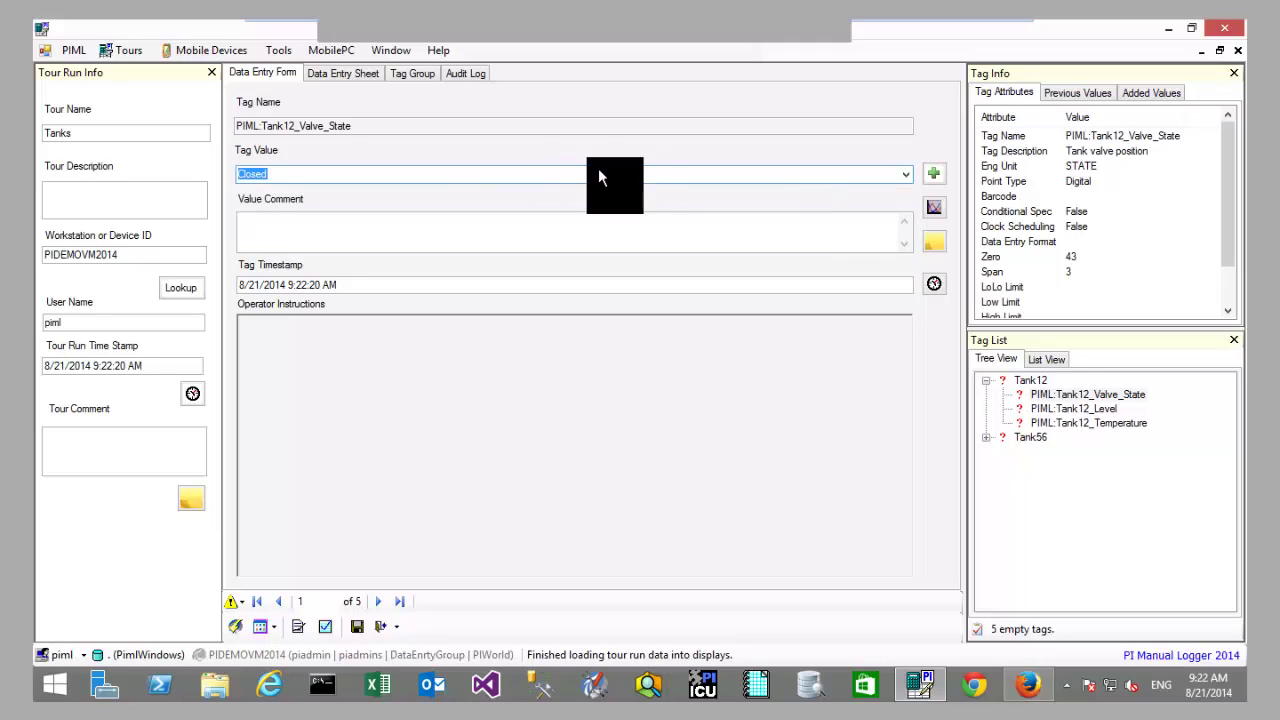
click(377, 602)
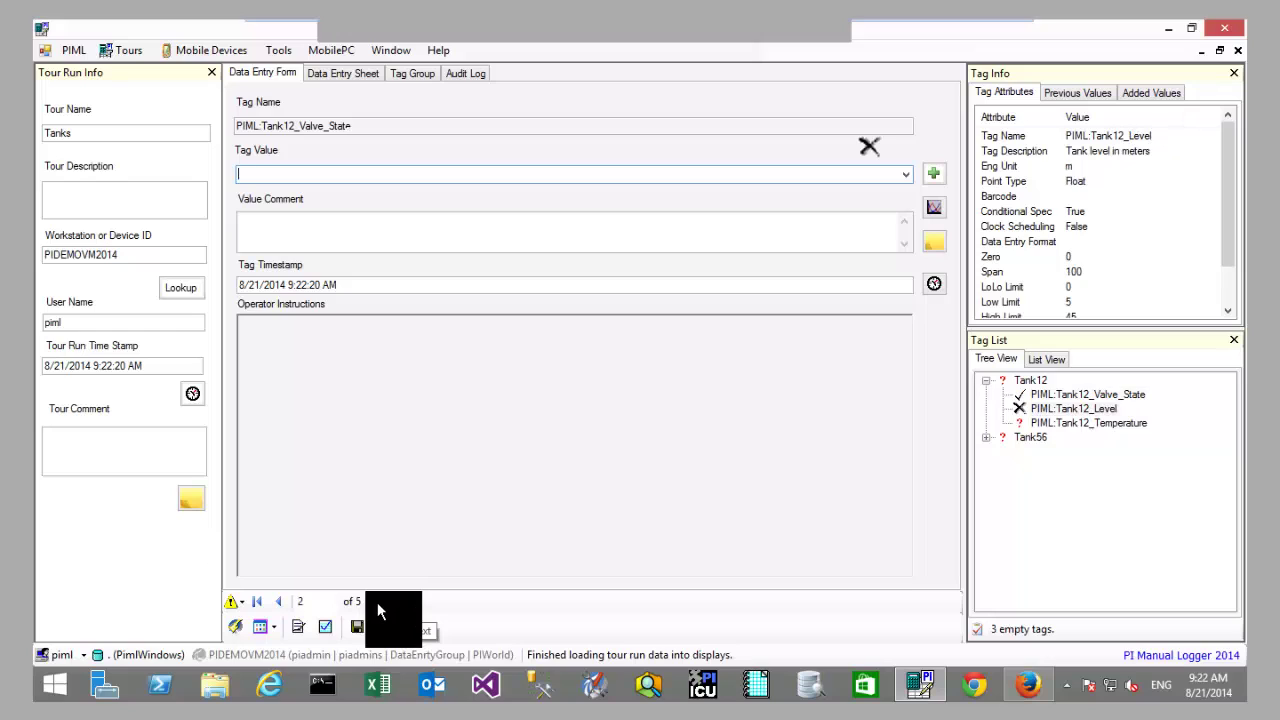
Step: Skip Tank12_Level and enter Tank12 temperature 10.00, accepting the range warning
click(1041, 408)
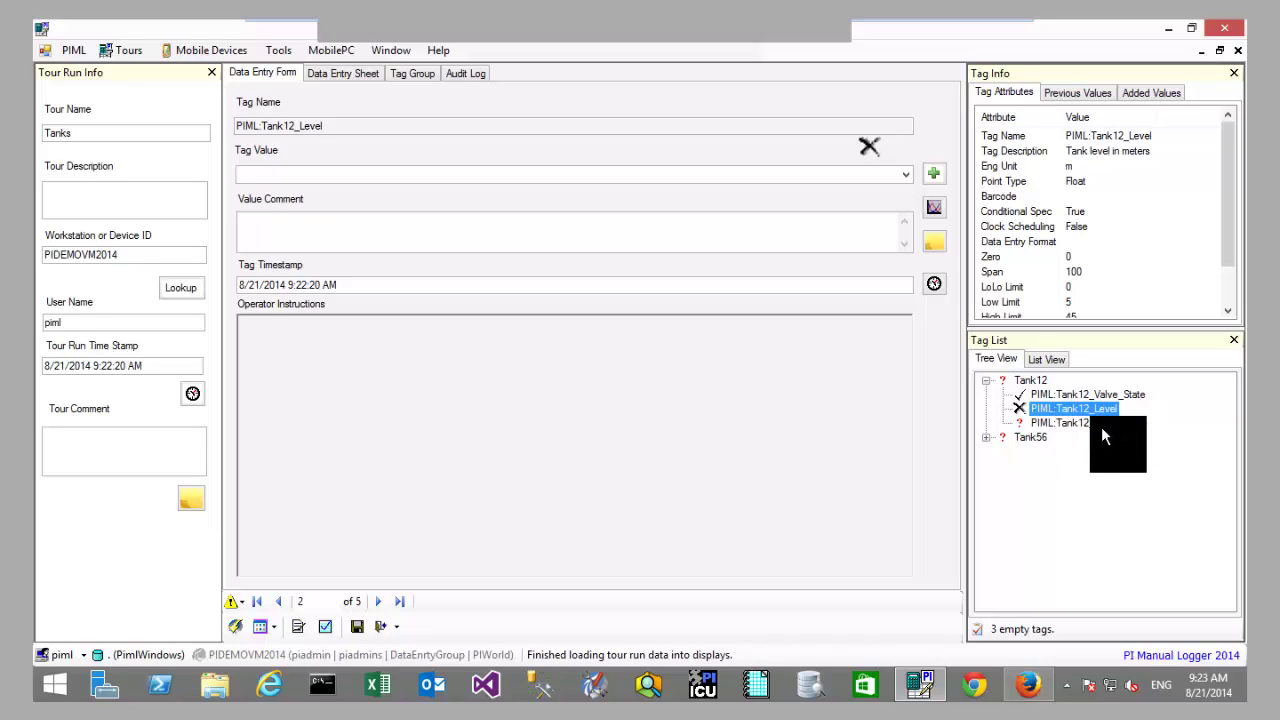
click(872, 175)
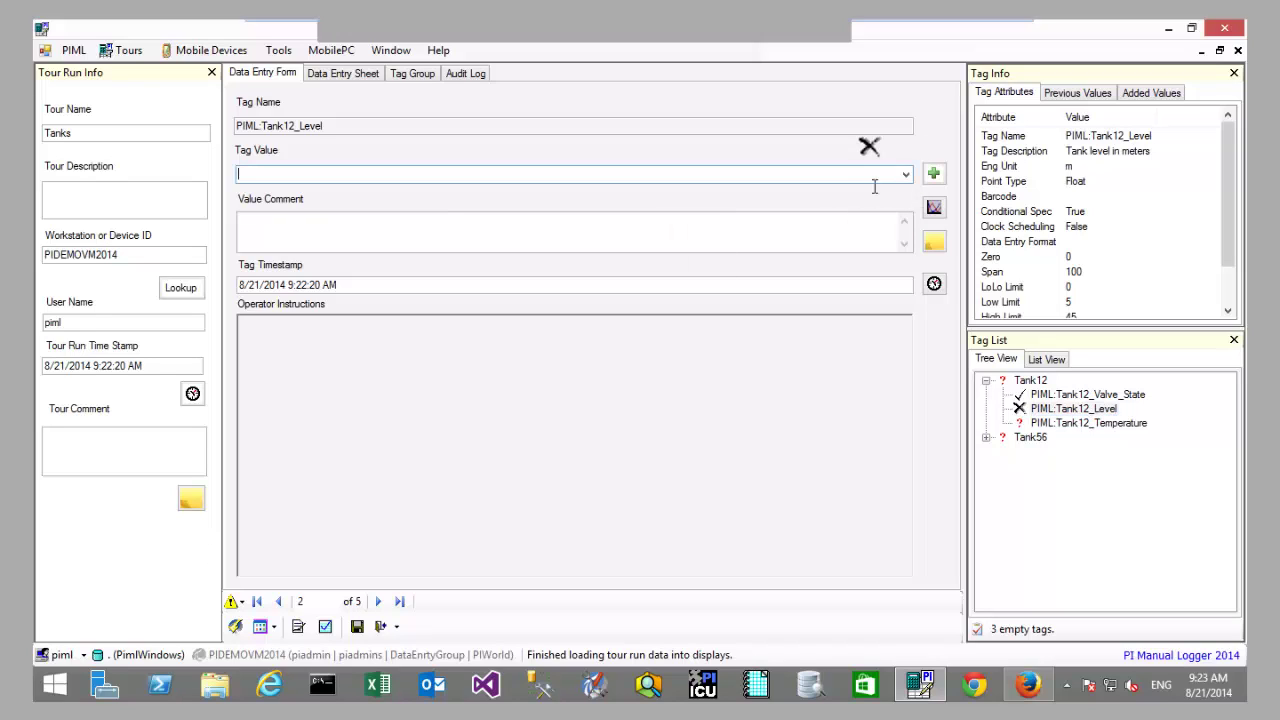
click(1054, 423)
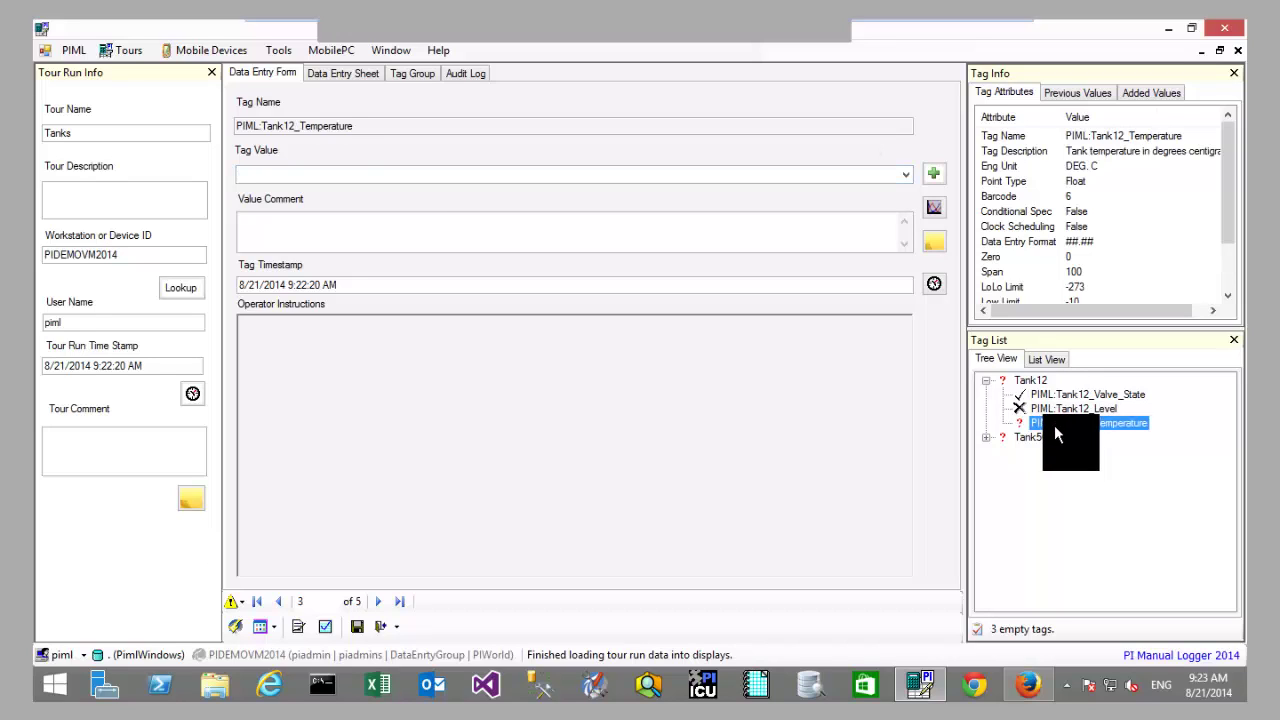
click(329, 175)
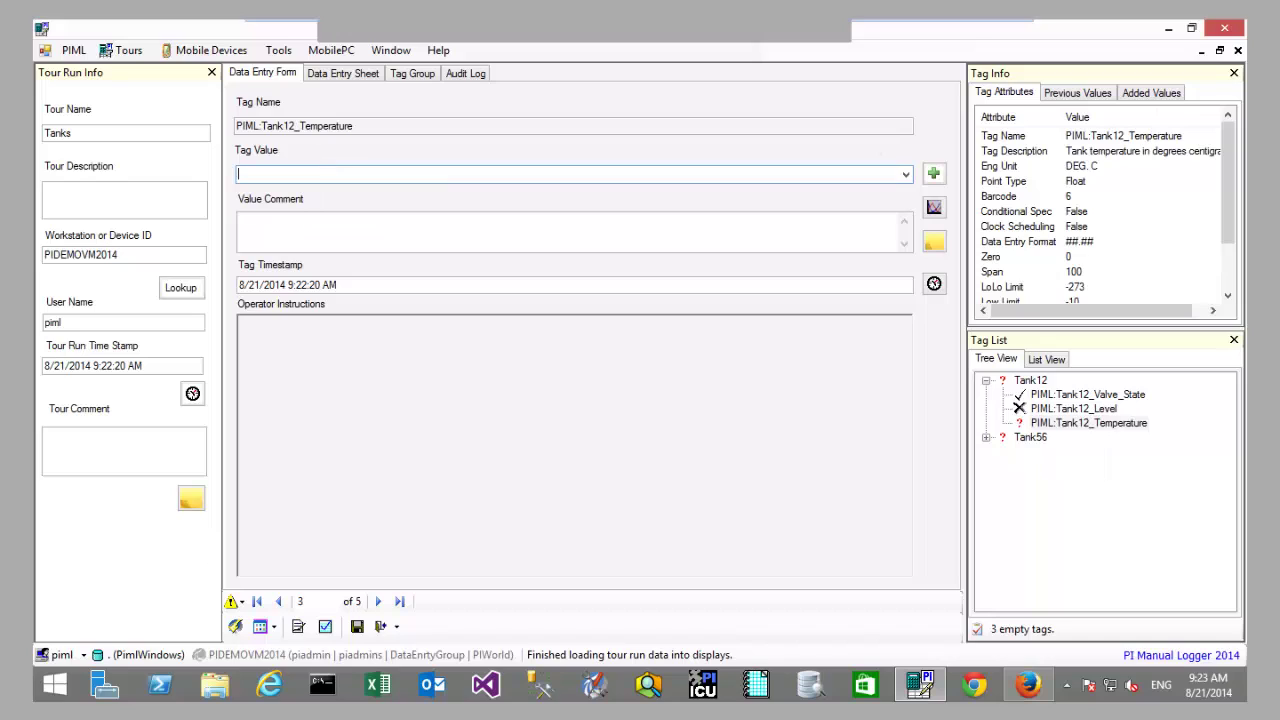
text(1000)
key(Return)
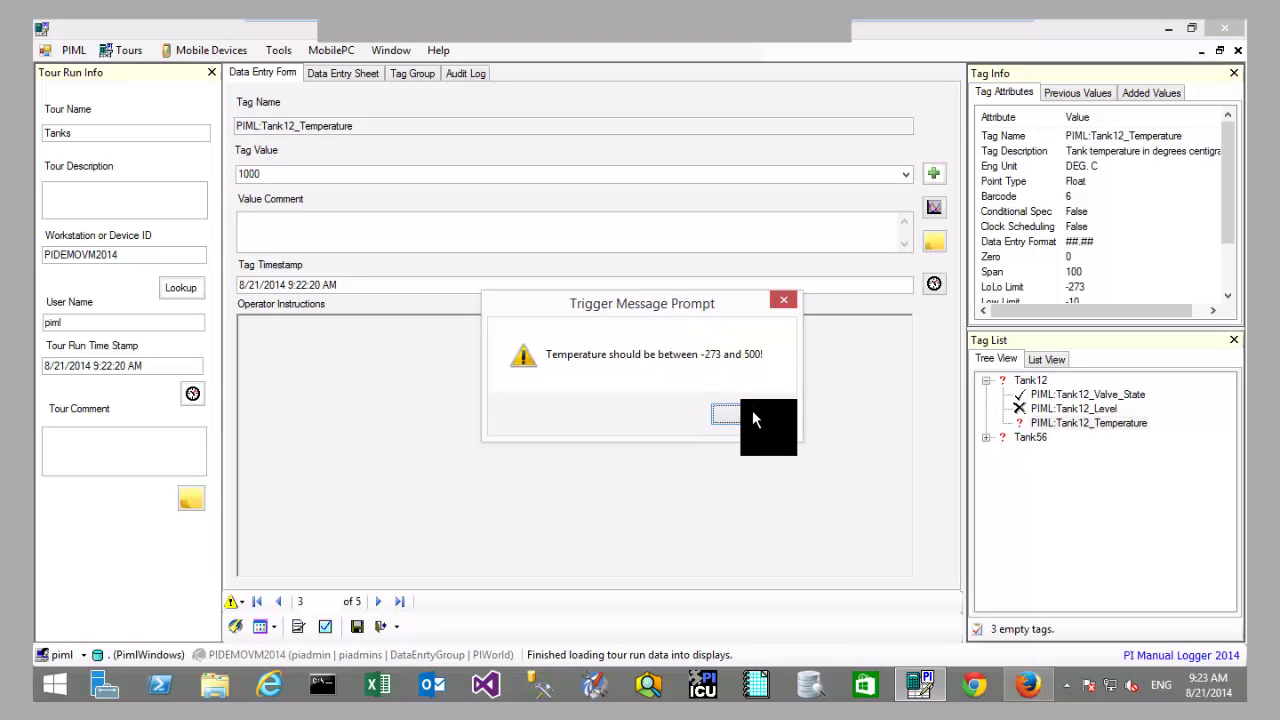
click(752, 411)
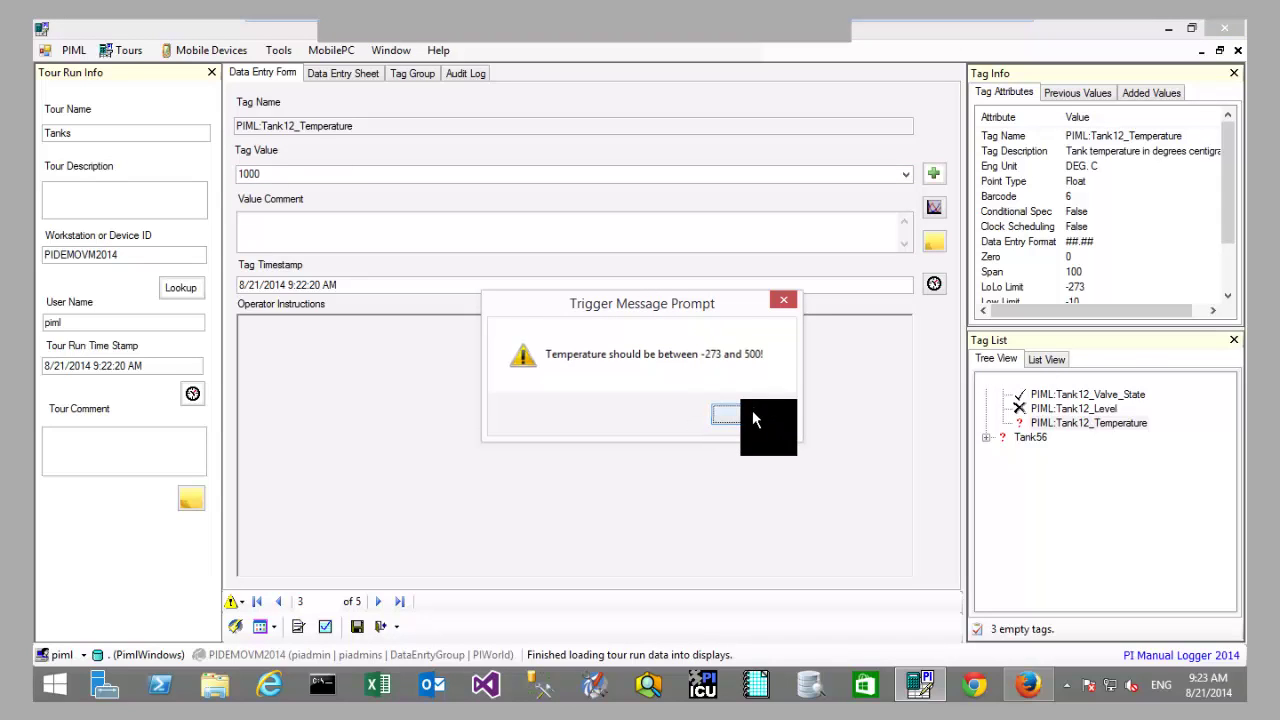
click(1074, 424)
Step: Enter Tank56 level 56, accepting the high-limit warning, and Tank56 temperature 6
click(1070, 451)
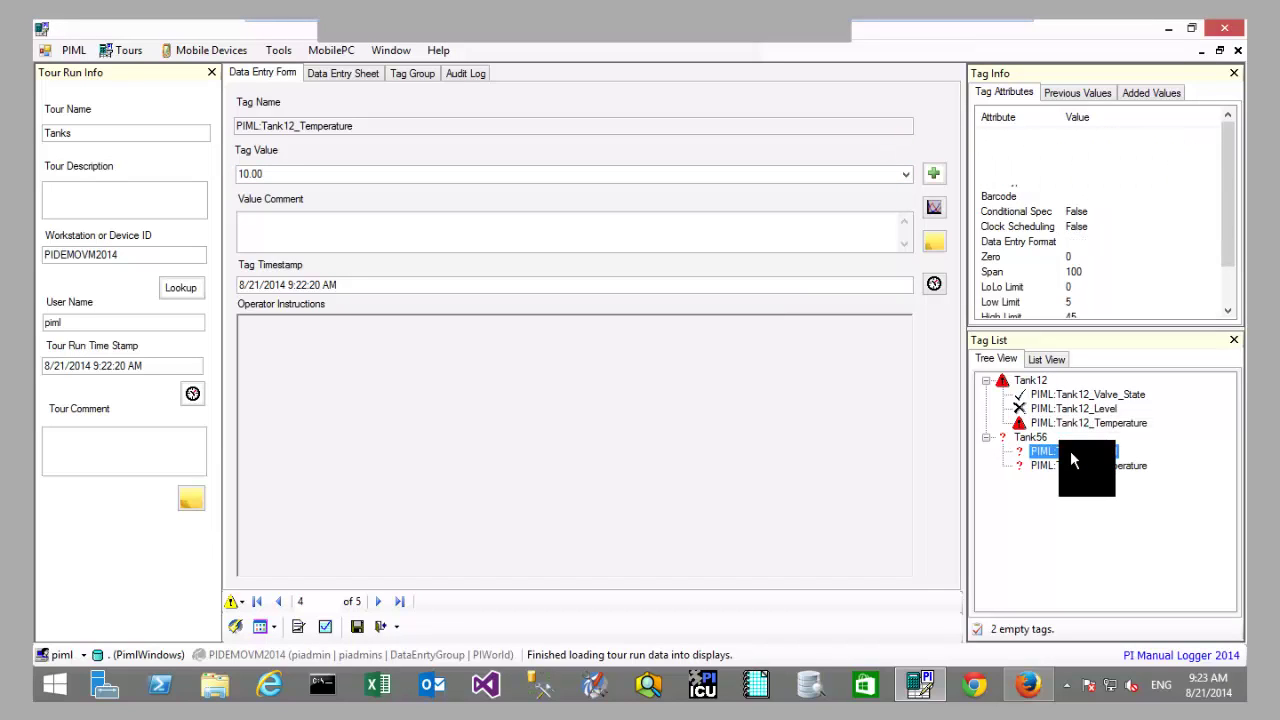
click(276, 175)
text(56)
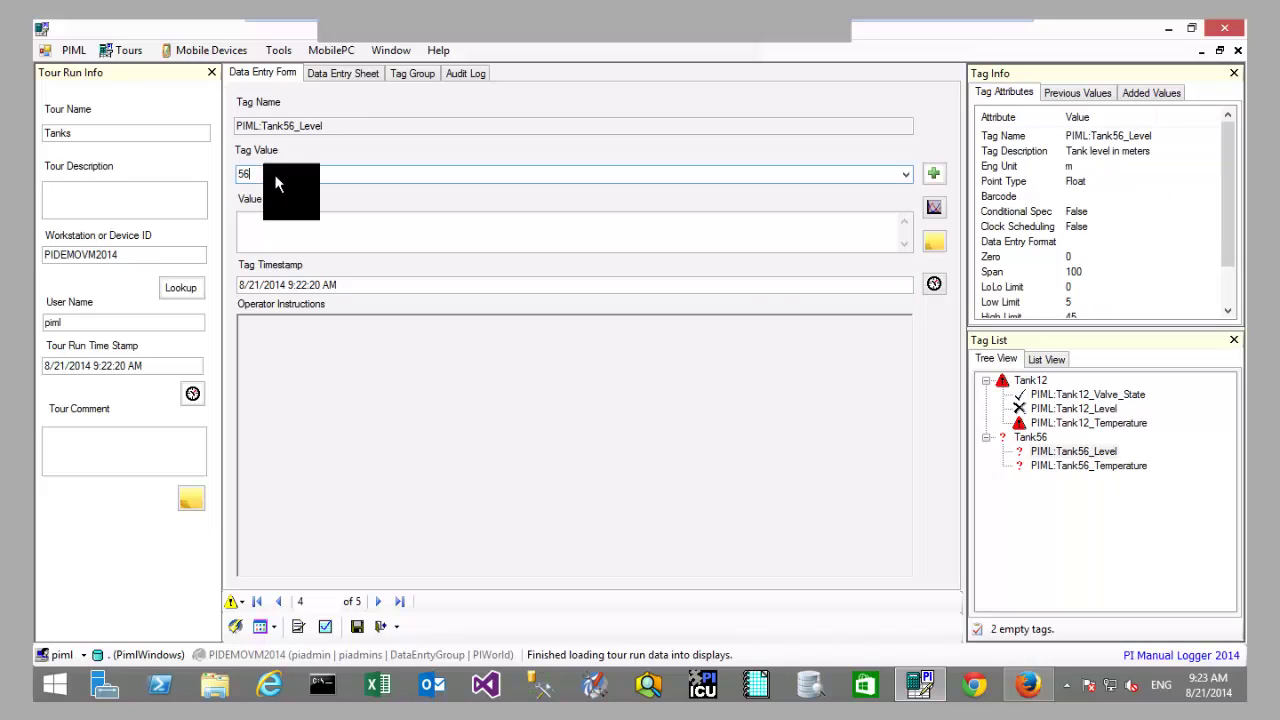
key(Return)
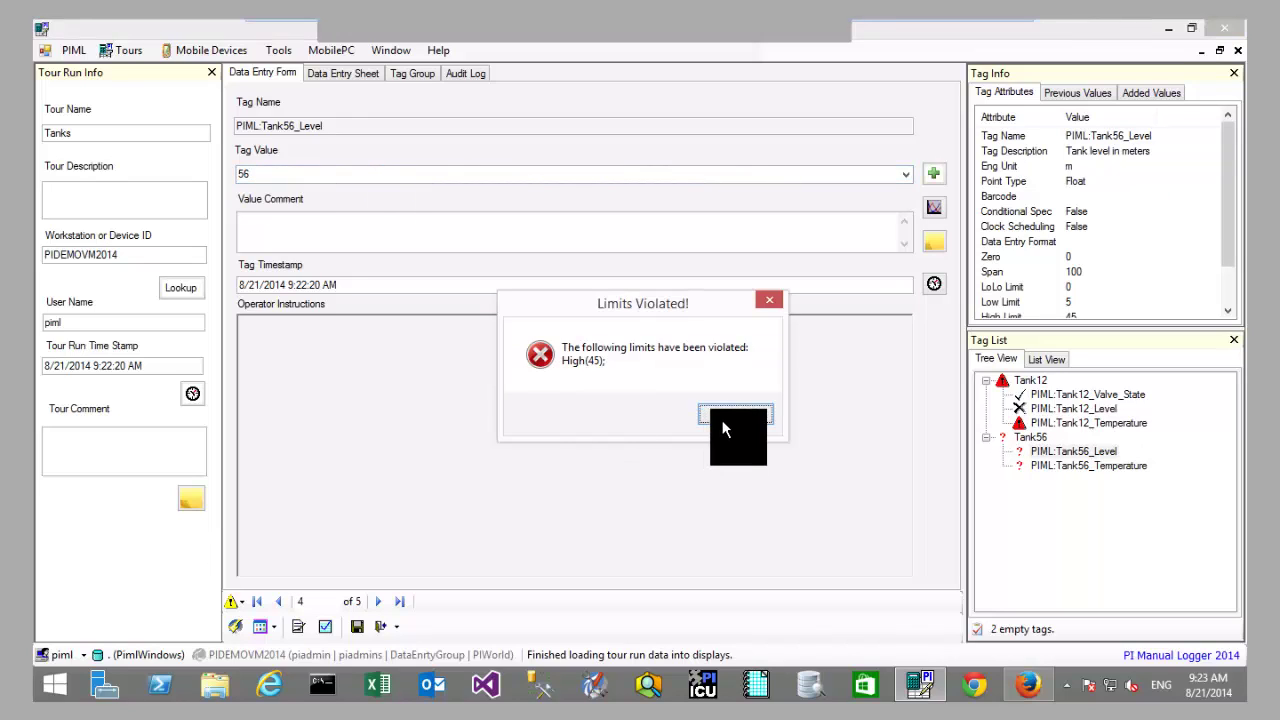
click(735, 415)
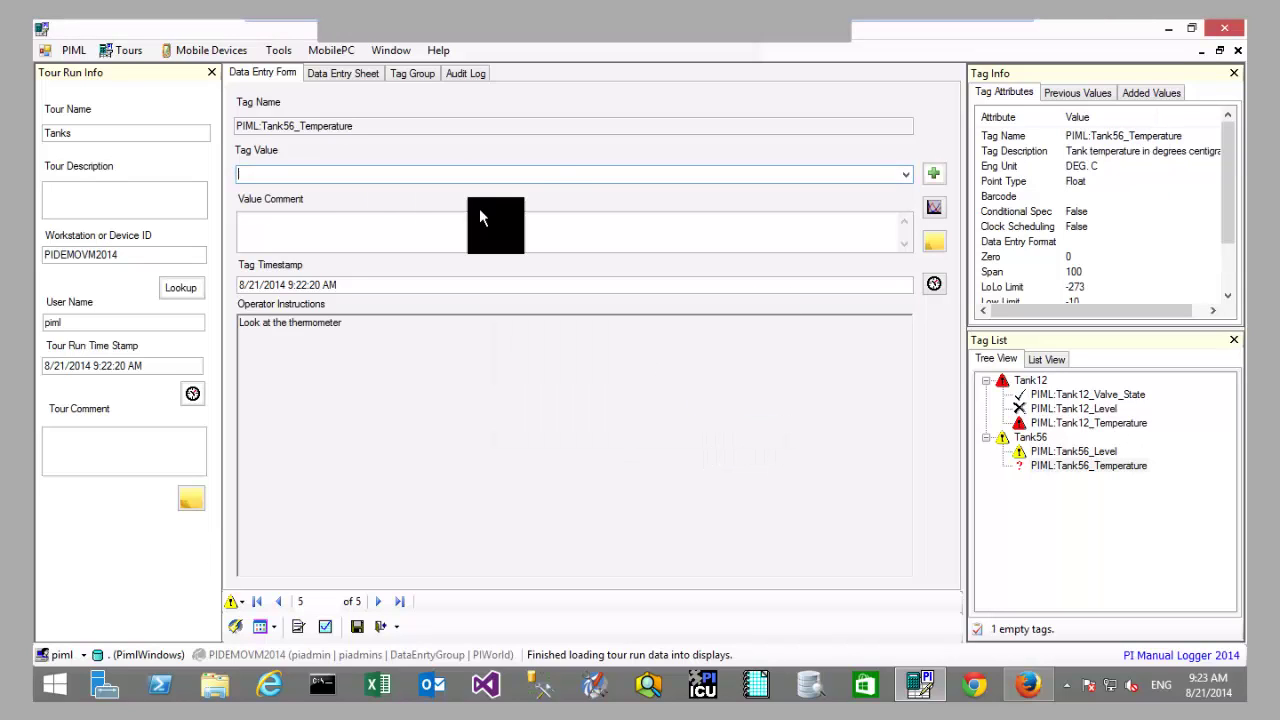
text(6)
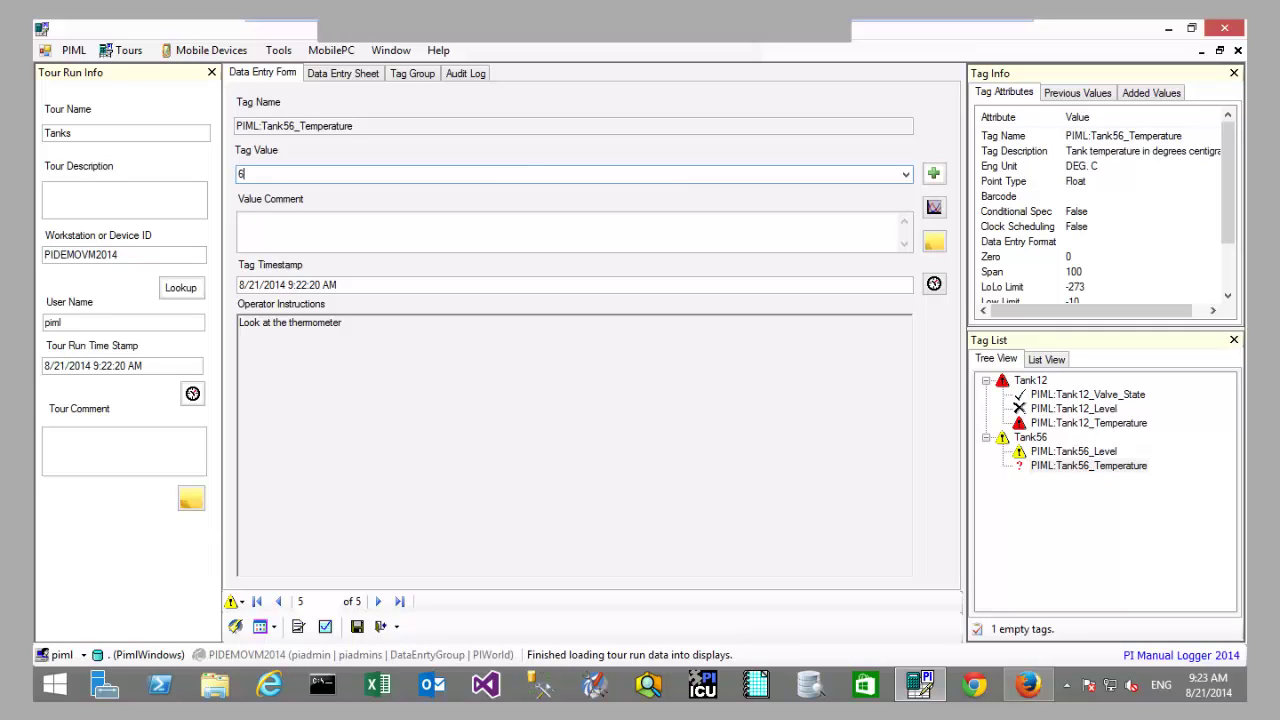
key(Return)
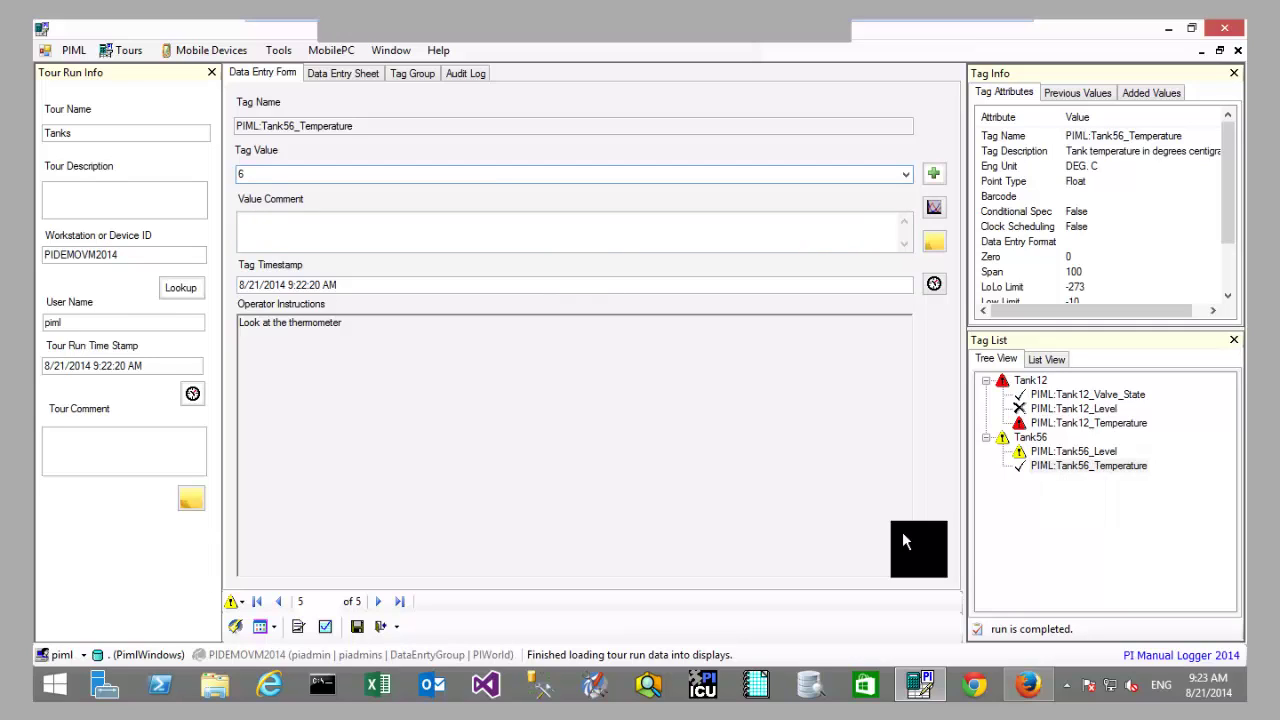
click(1065, 448)
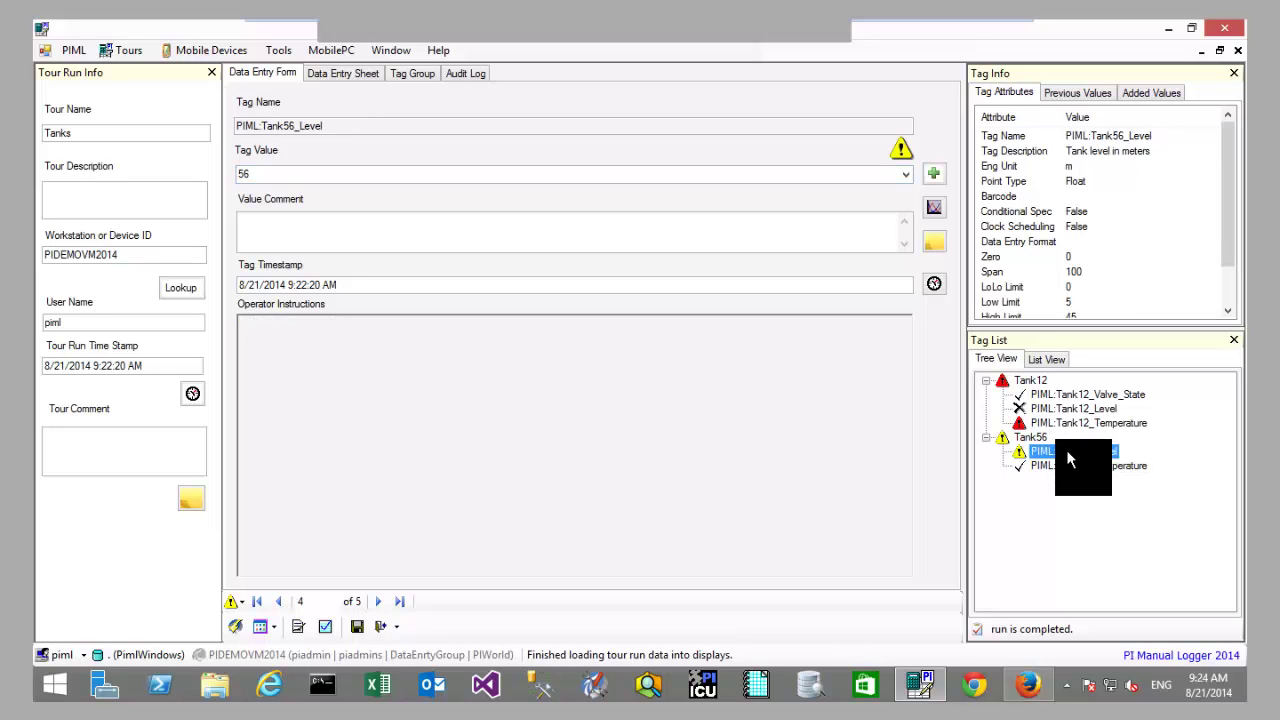
click(1039, 423)
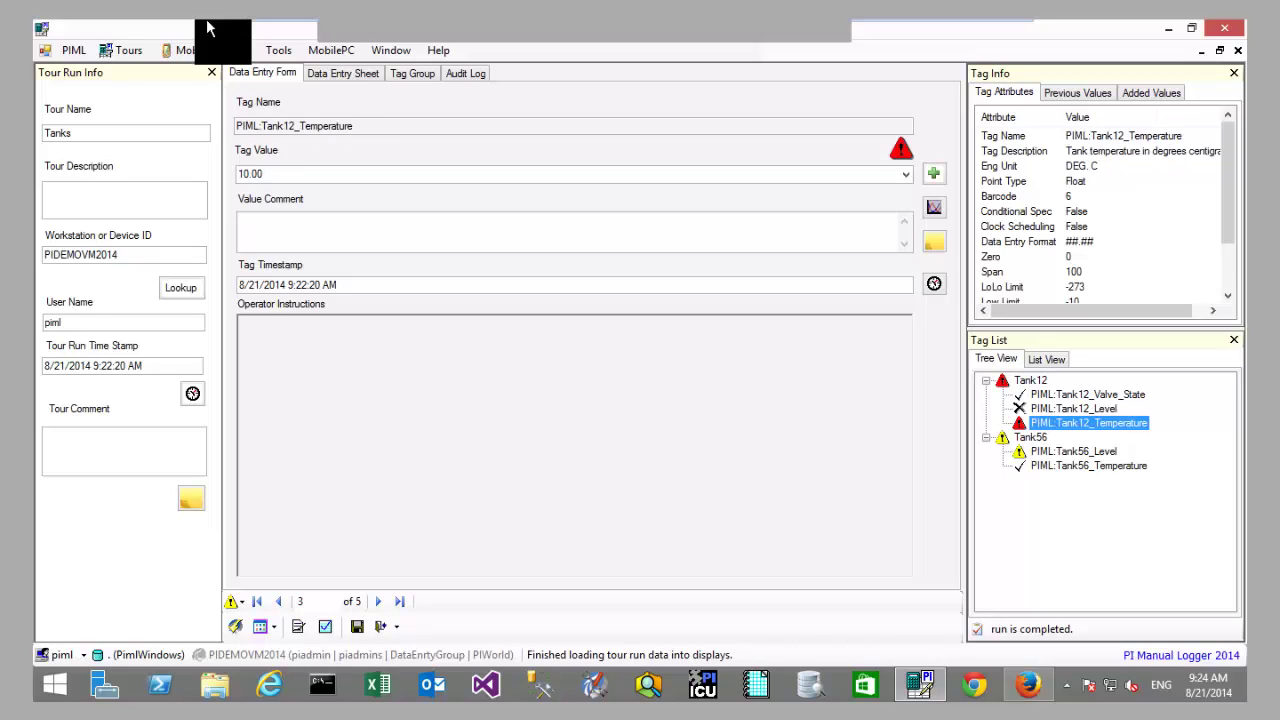
click(349, 76)
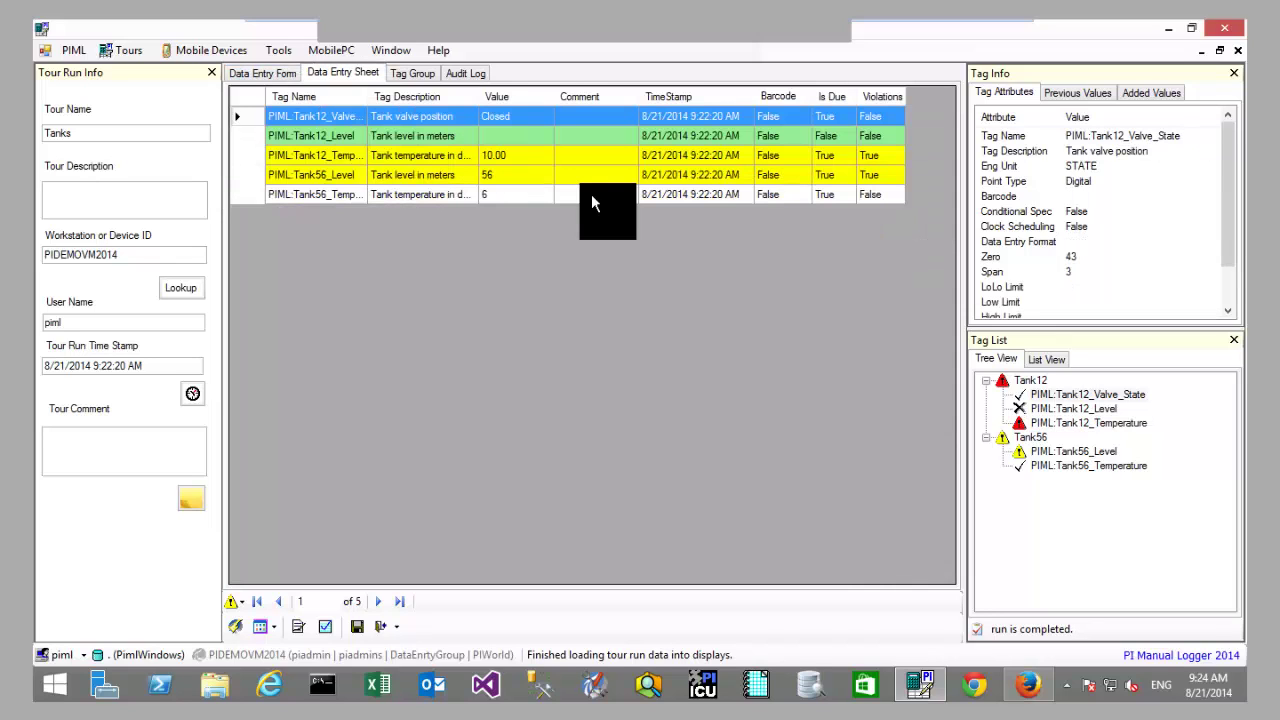
Step: Check the five readings in the data entry sheet, save the Tanks run, and close it
click(568, 192)
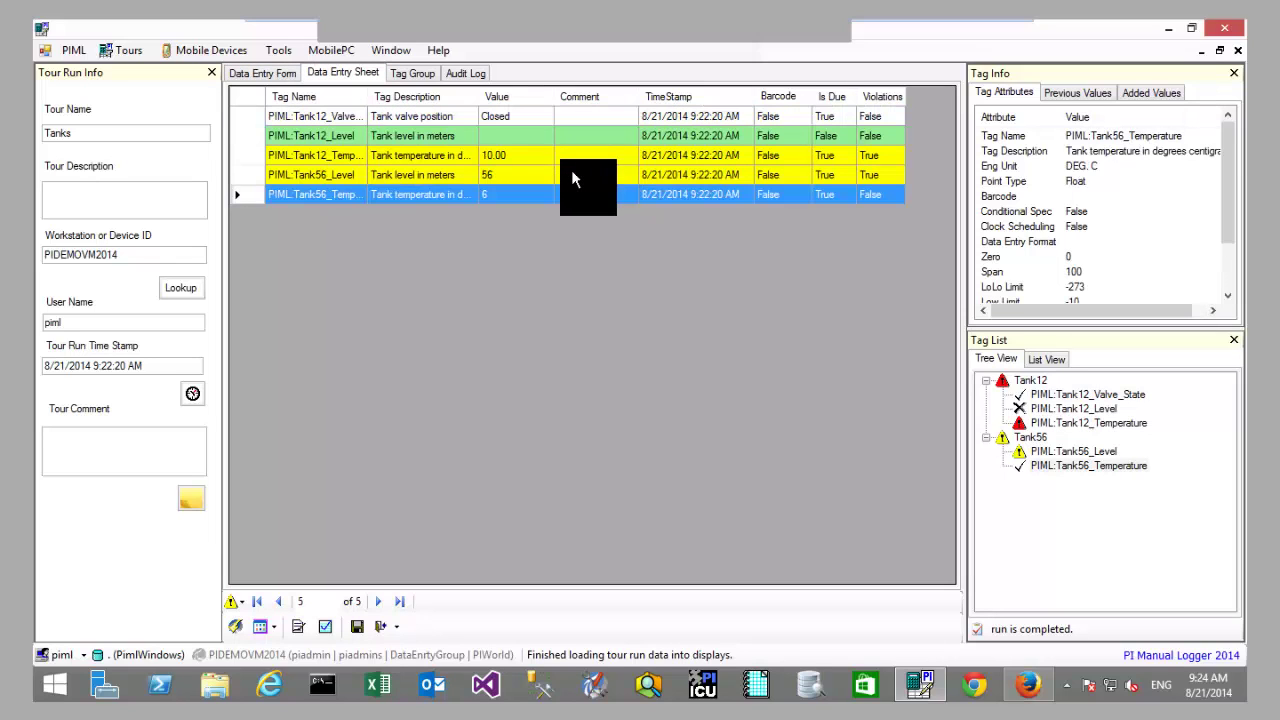
click(520, 152)
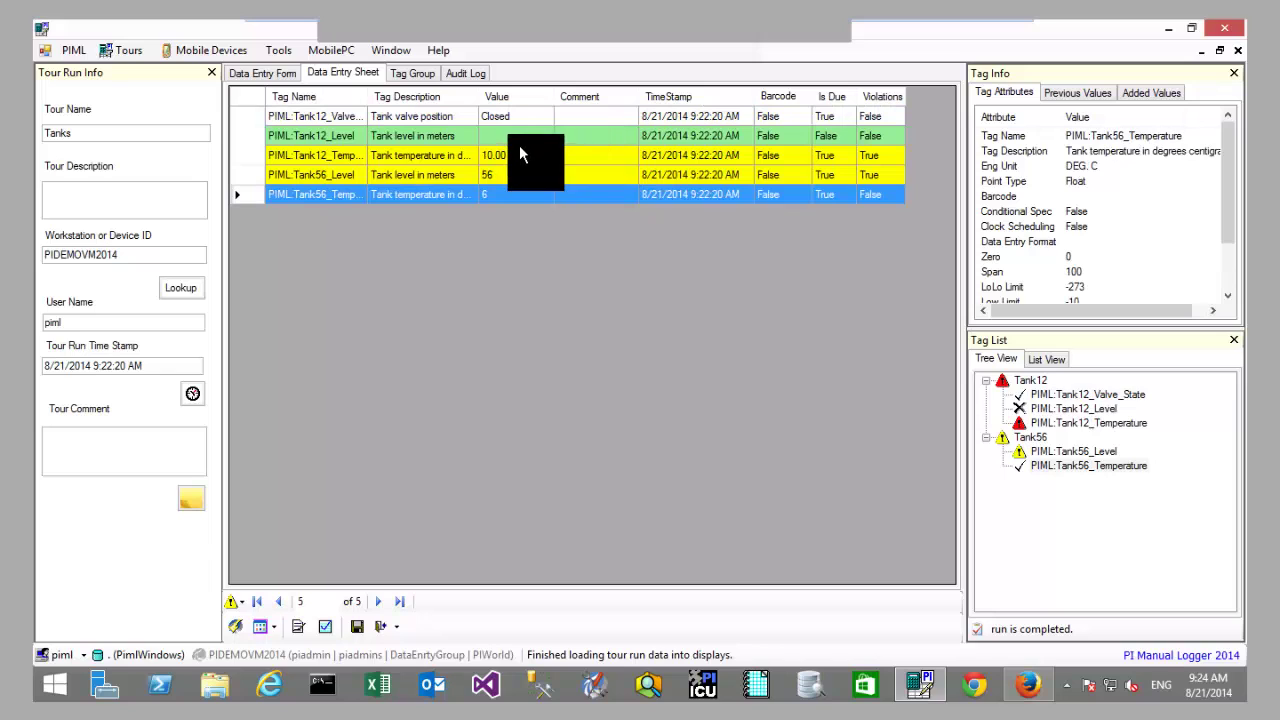
key(Down)
key(Down)
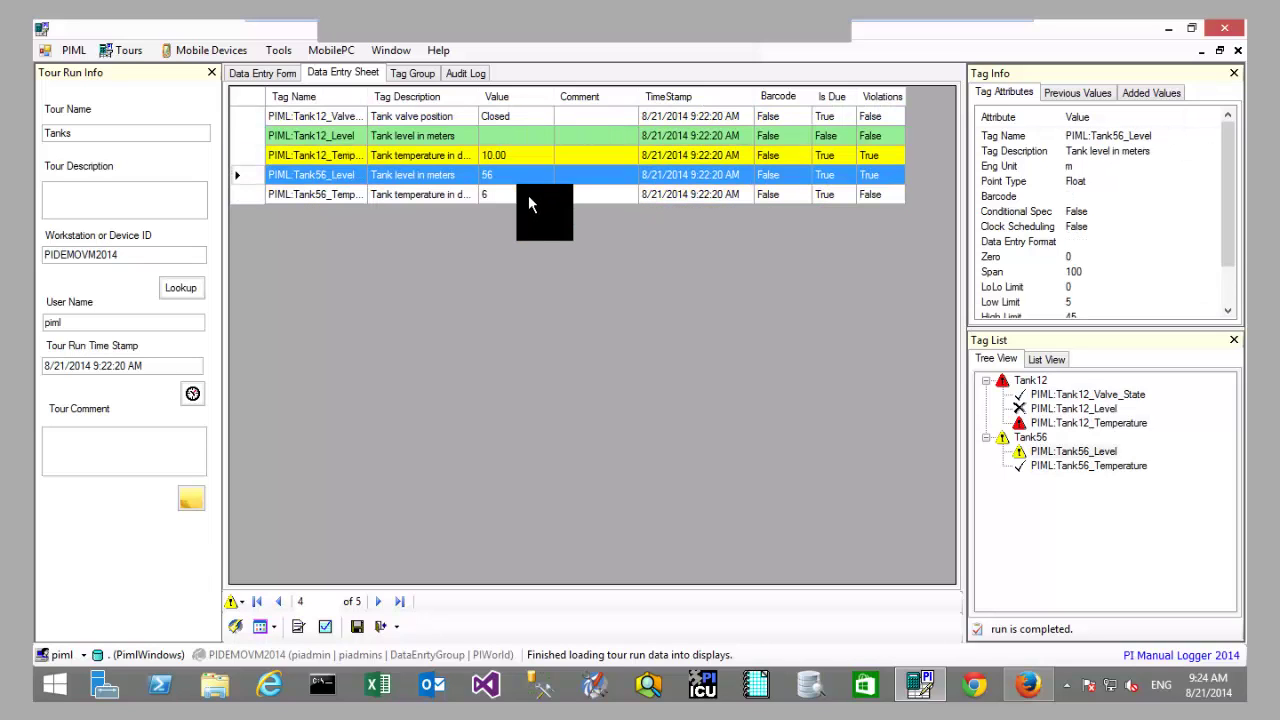
click(530, 138)
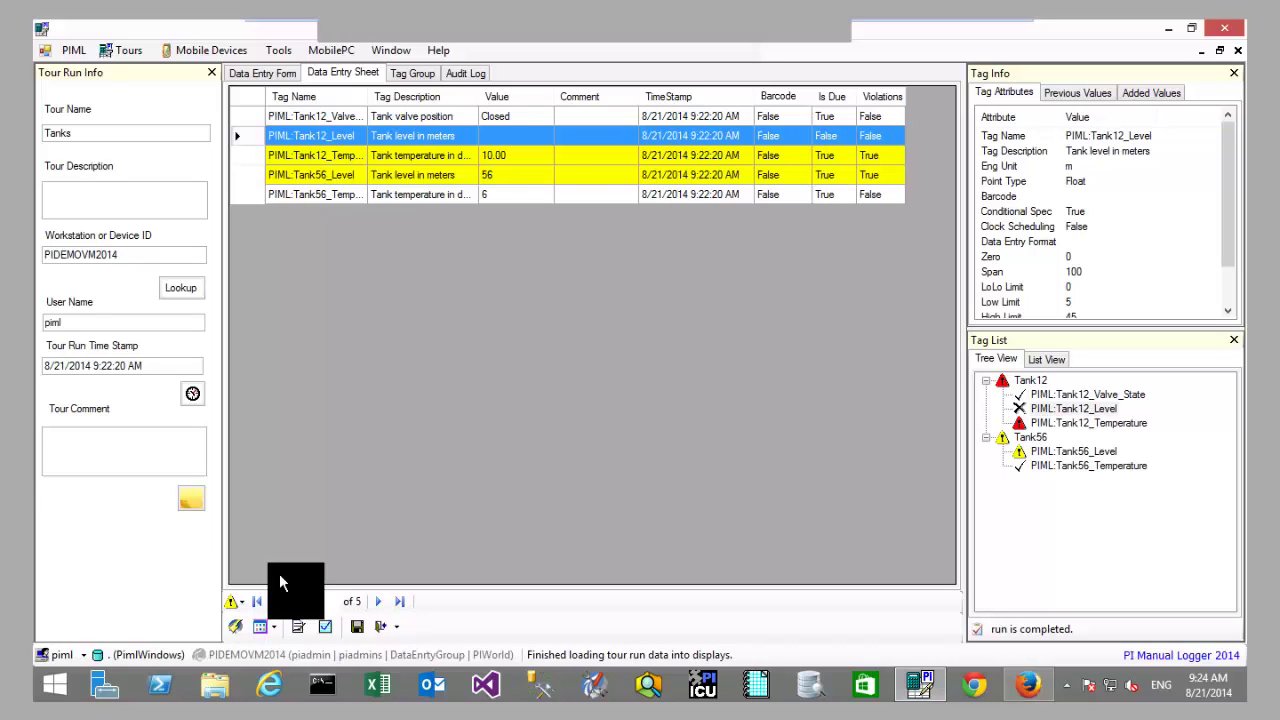
click(353, 628)
key(Return)
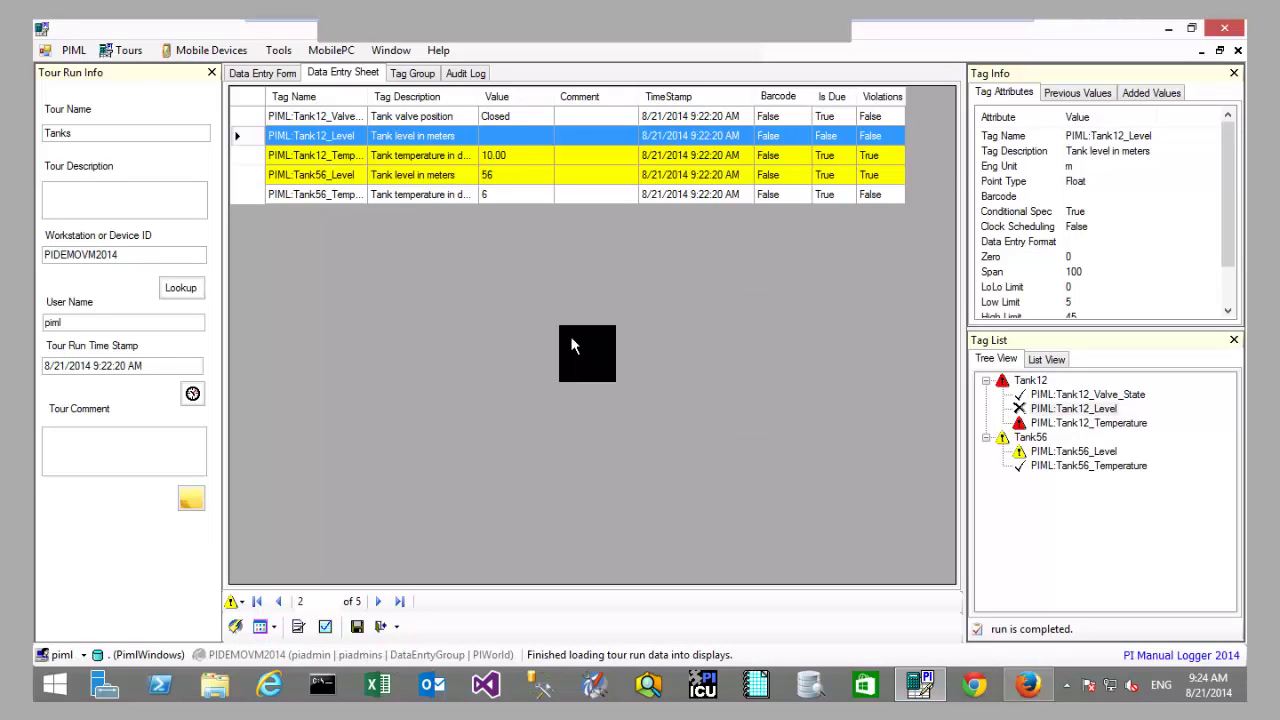
click(1237, 50)
Step: Open the completed 8/21/2014 9:22:20 AM Tanks tour run and agree to review it
click(363, 151)
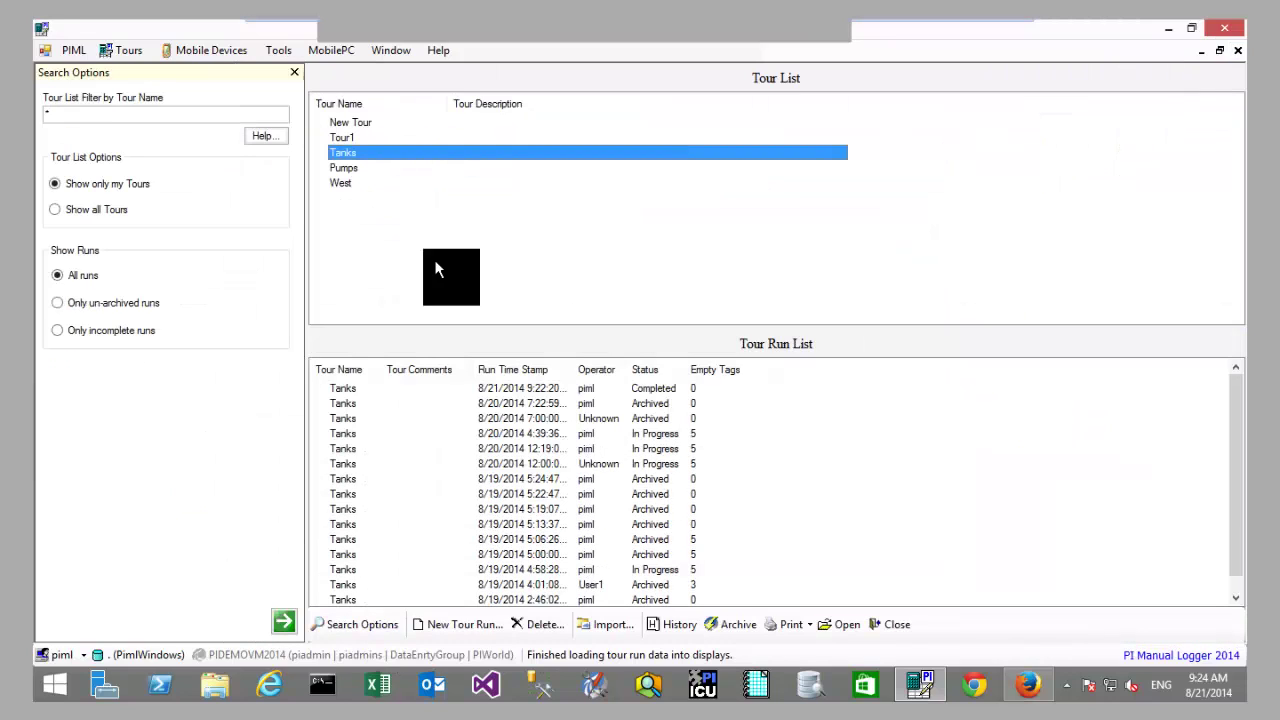
click(600, 392)
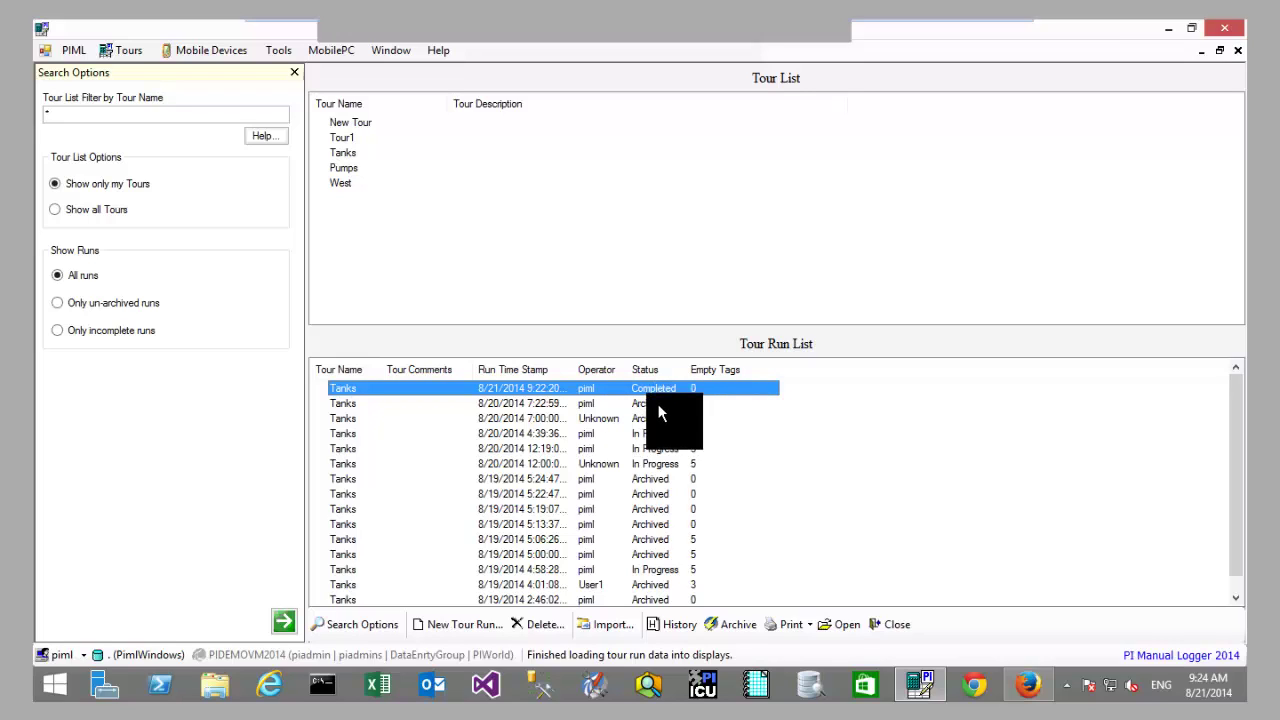
click(658, 403)
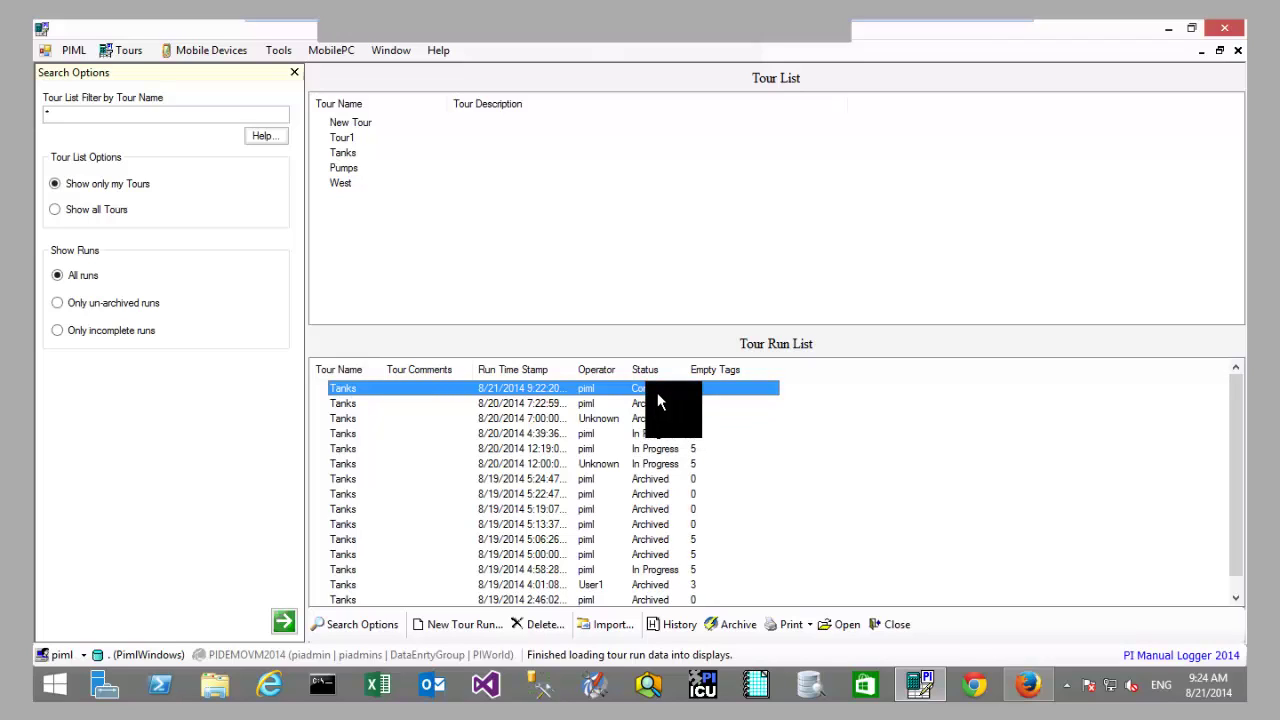
double_click(657, 390)
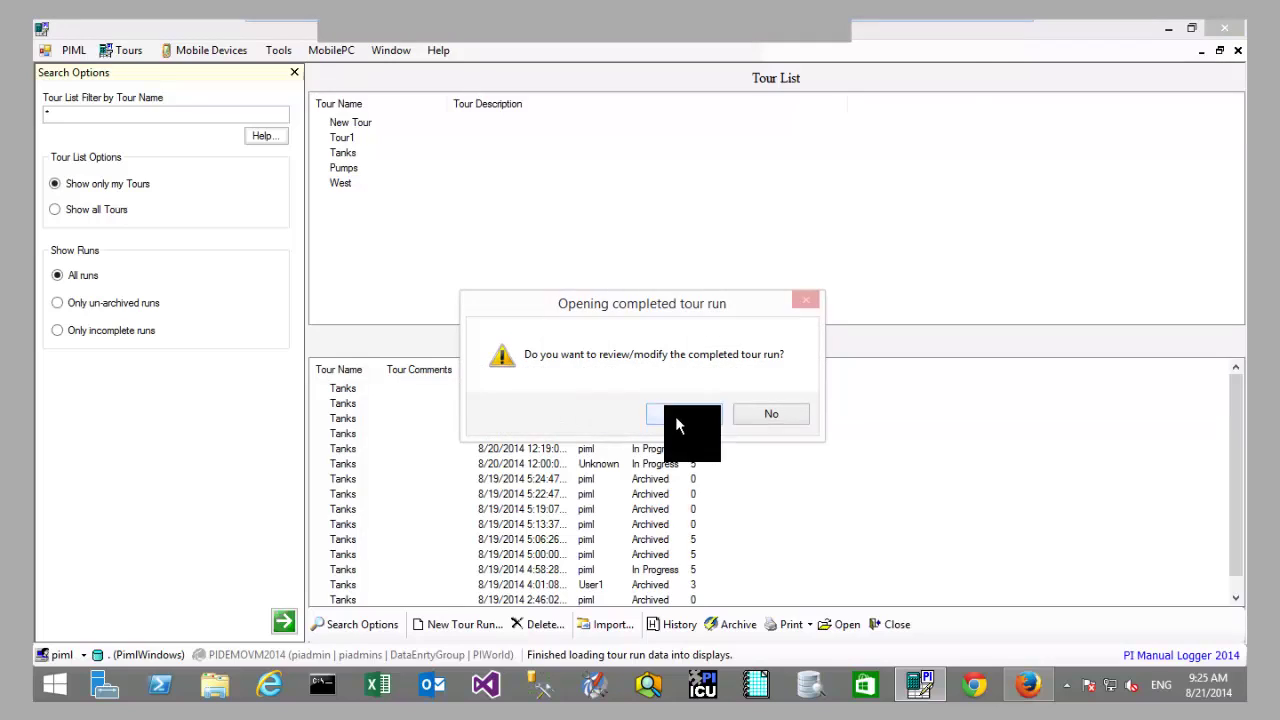
click(676, 414)
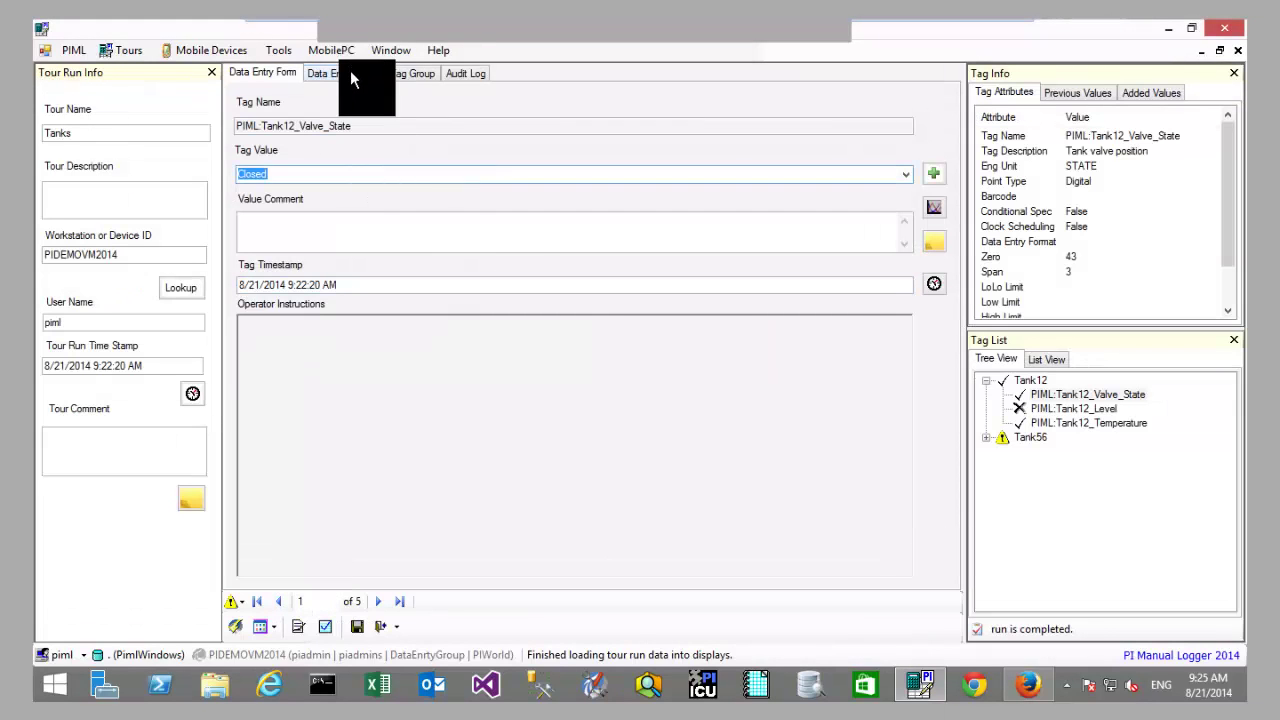
Step: Show the run as a Data Entry Sheet, select Tank56_Level, and start sending to PI
click(350, 72)
click(539, 177)
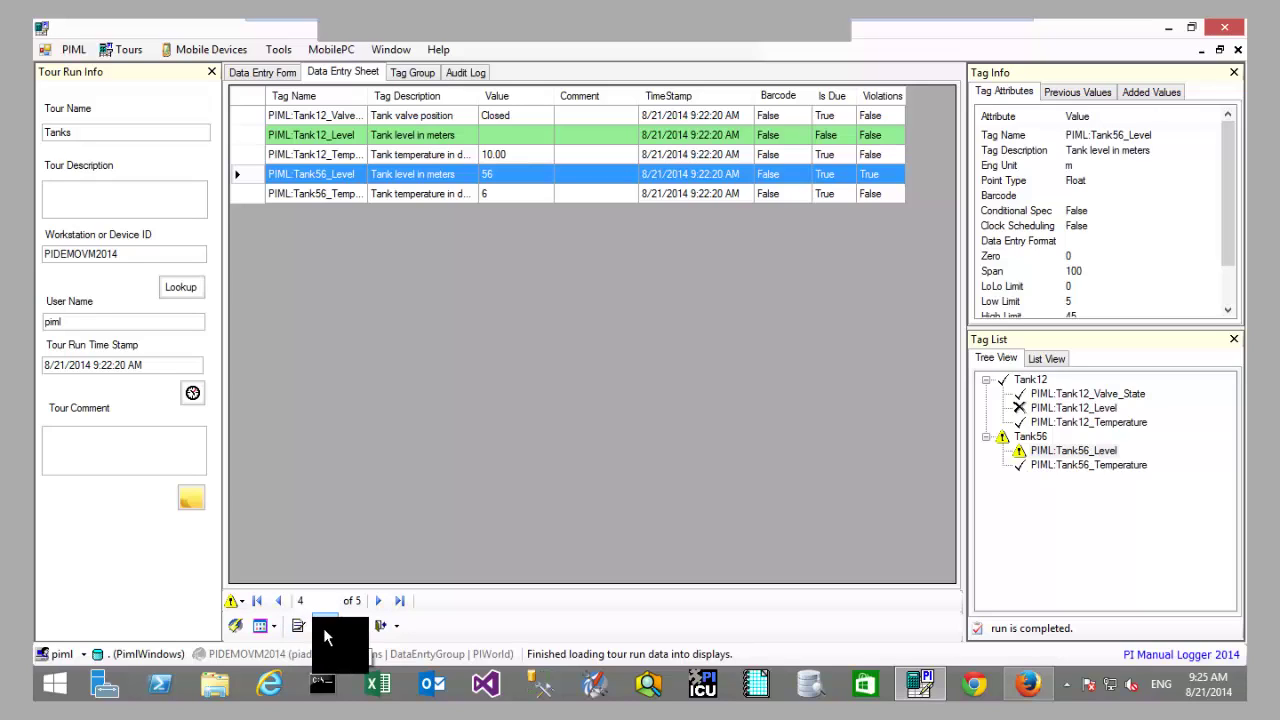
click(324, 626)
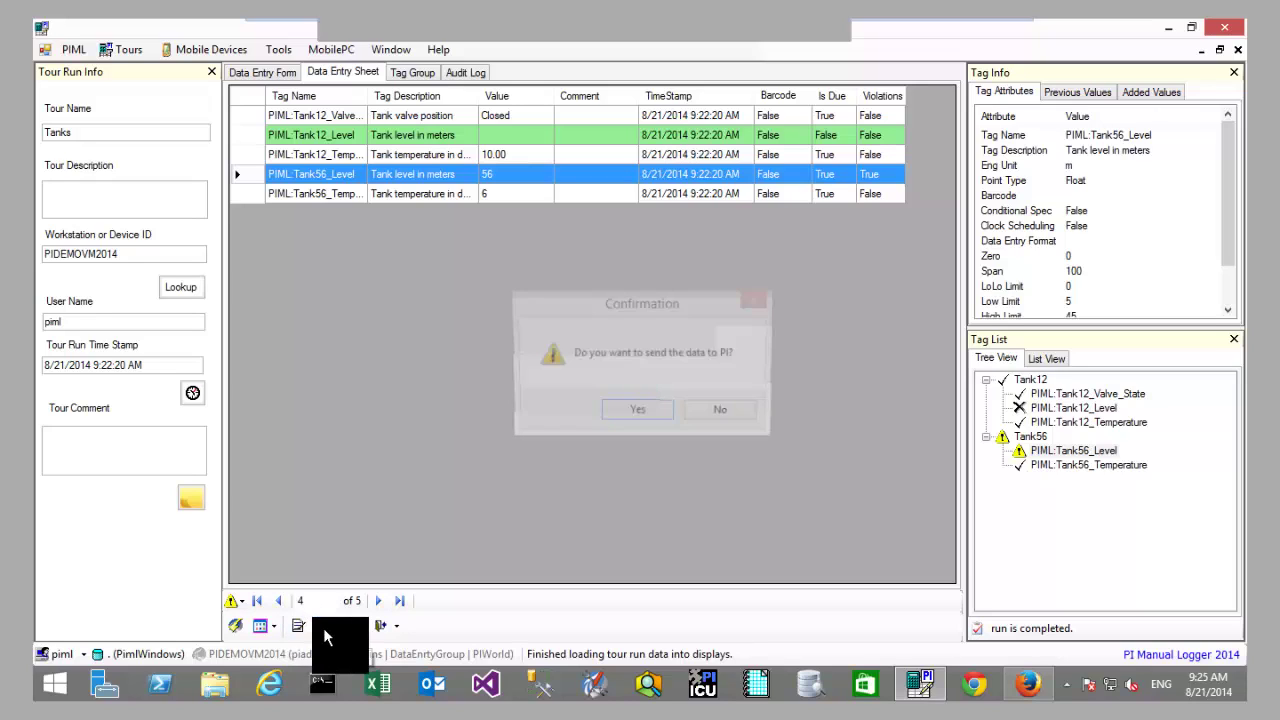
Step: Confirm sending the data to PI and archive the 9:22:20 Tanks run
click(652, 415)
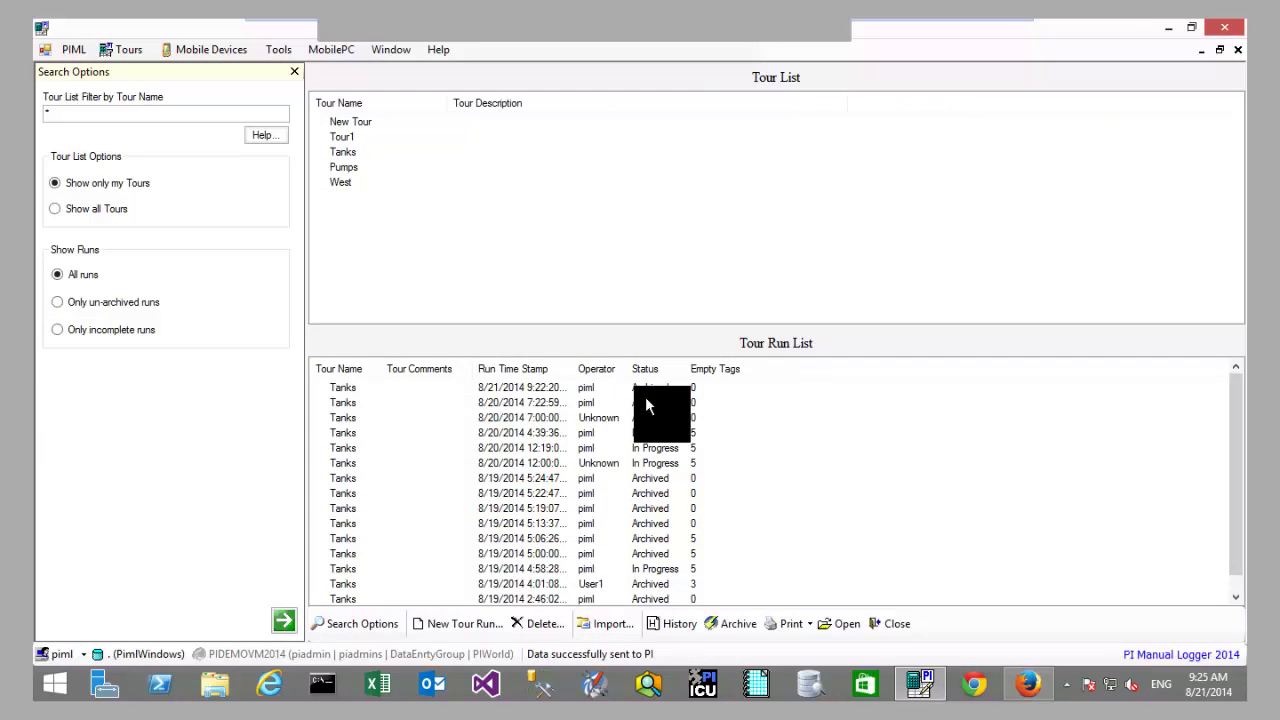
click(651, 391)
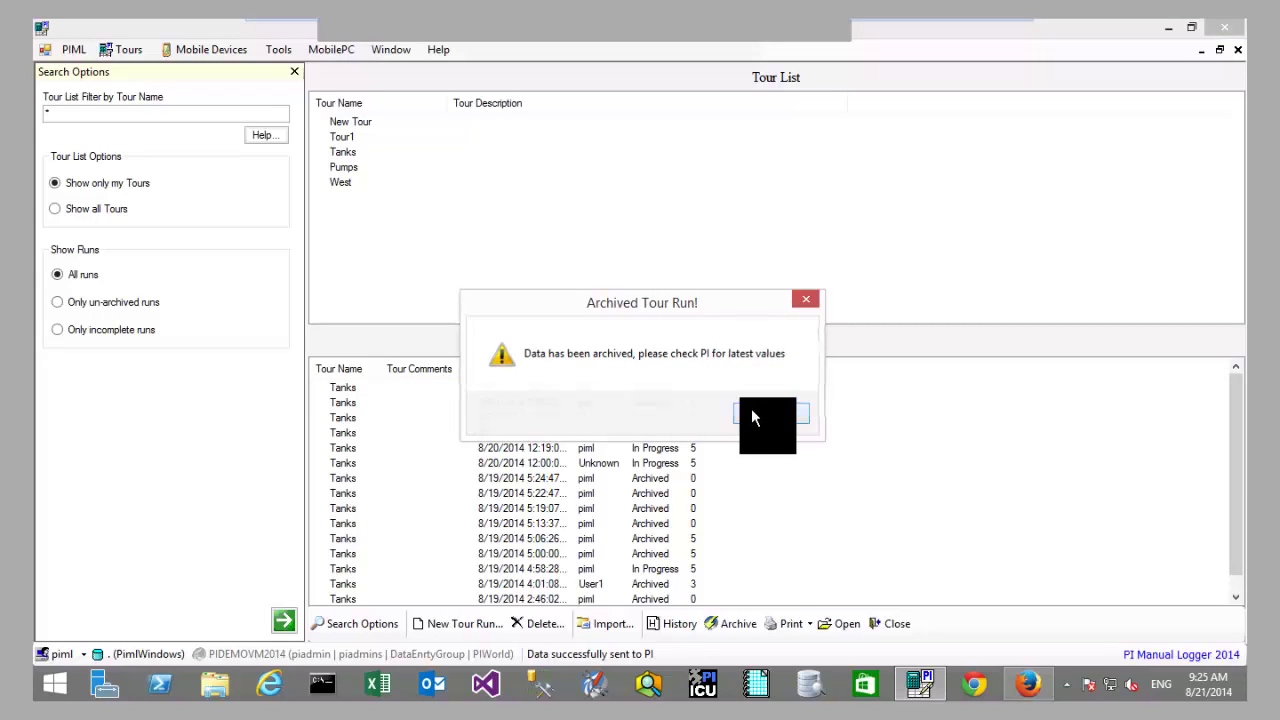
click(755, 415)
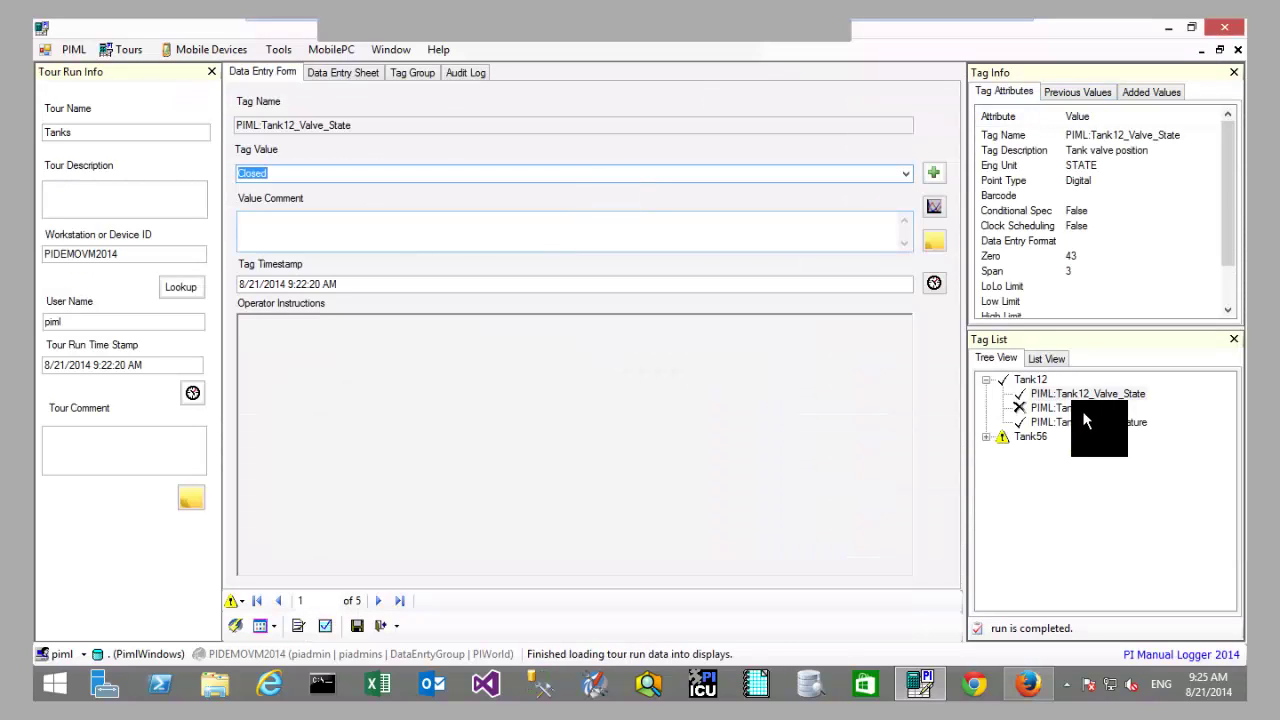
Step: Check Tank12_Temperature's previous values, then return to Tank12_Valve_State
click(1092, 414)
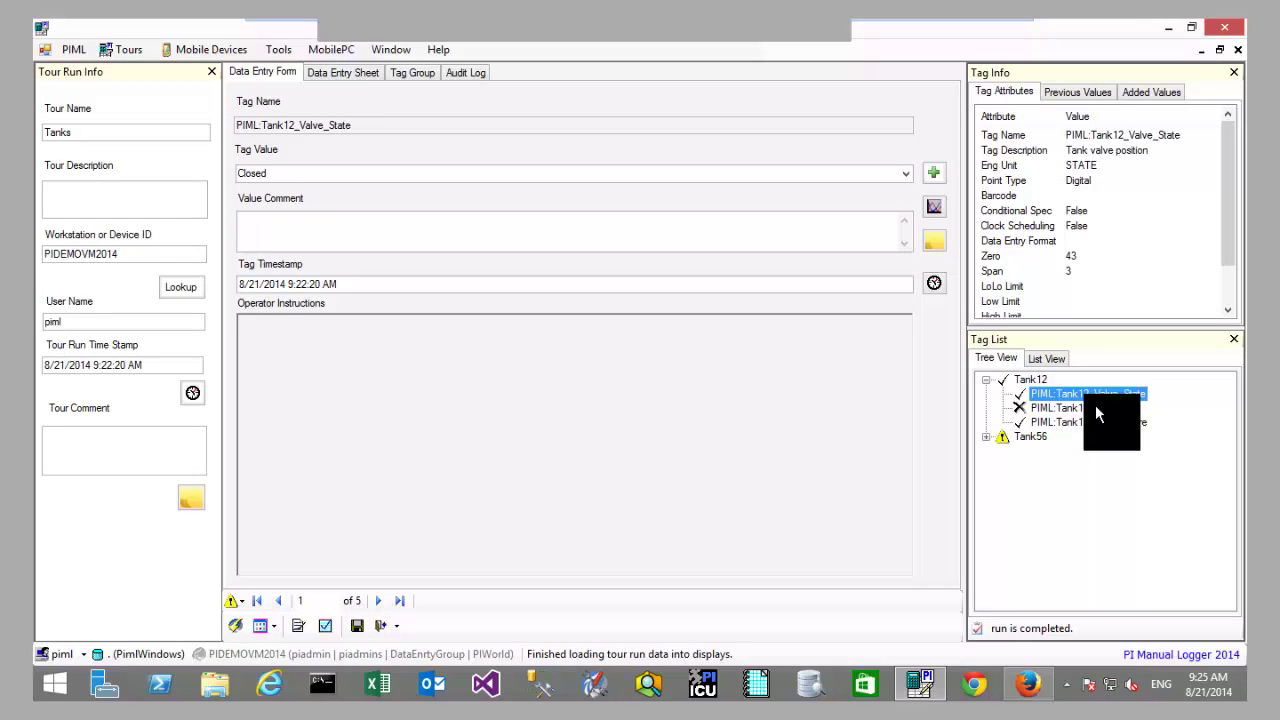
click(1097, 424)
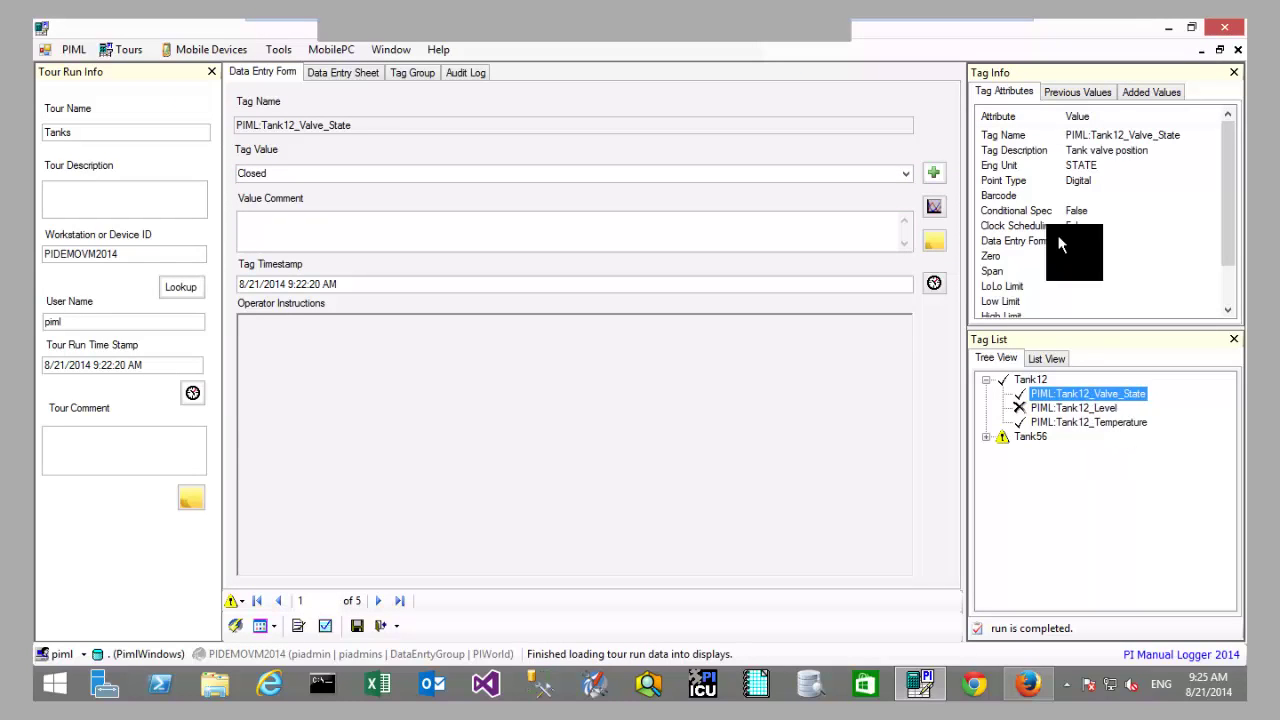
click(1066, 92)
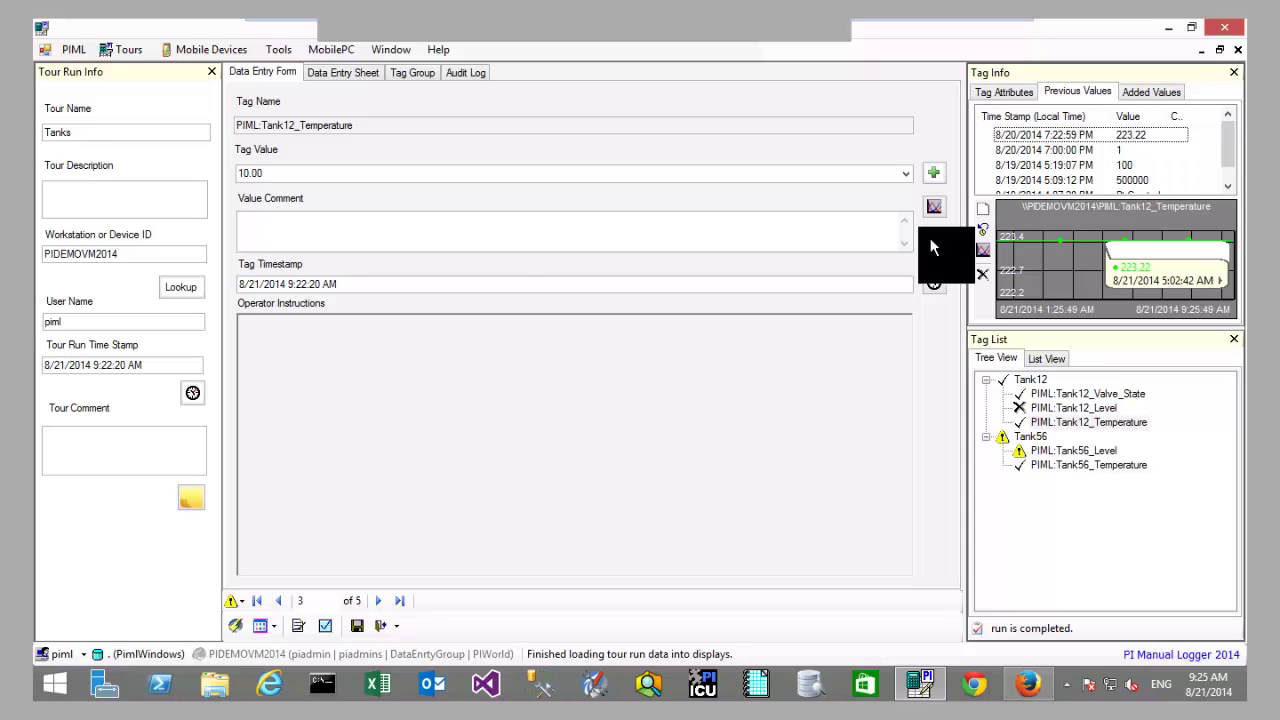
click(1068, 394)
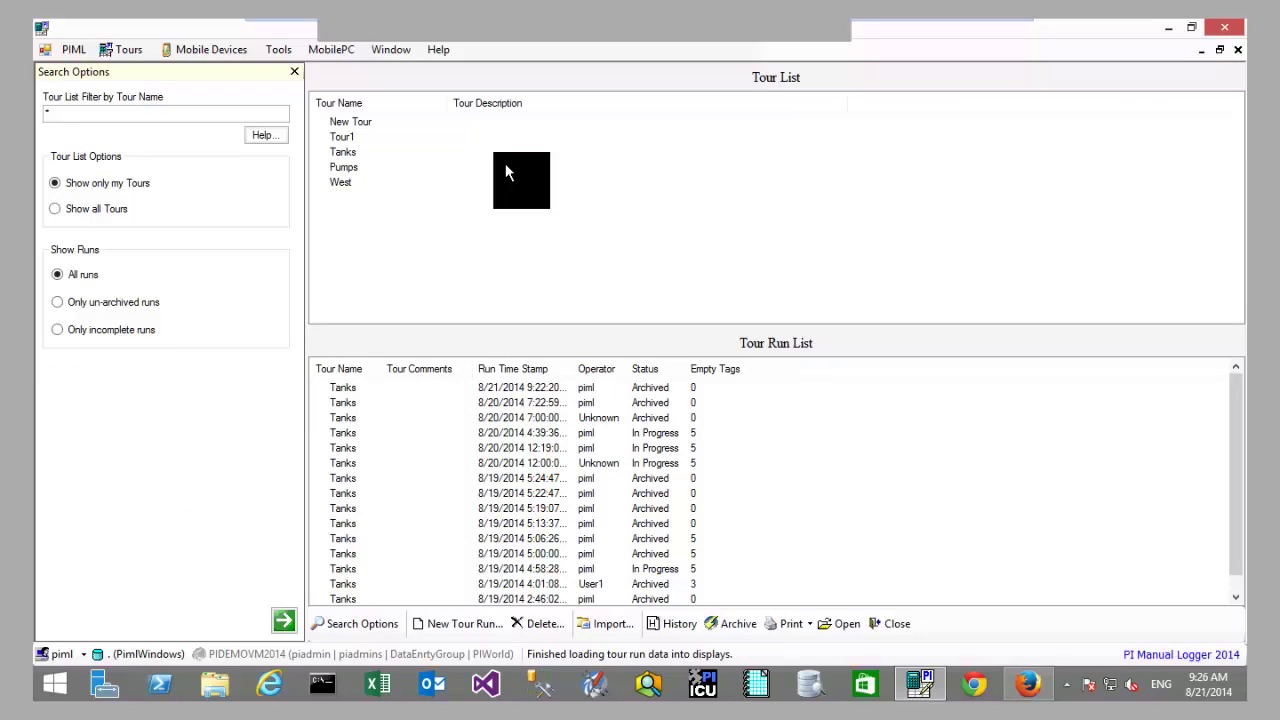
Step: Close the tour run window, confirm exiting PI Manual Logger, and launch Firefox
click(1238, 49)
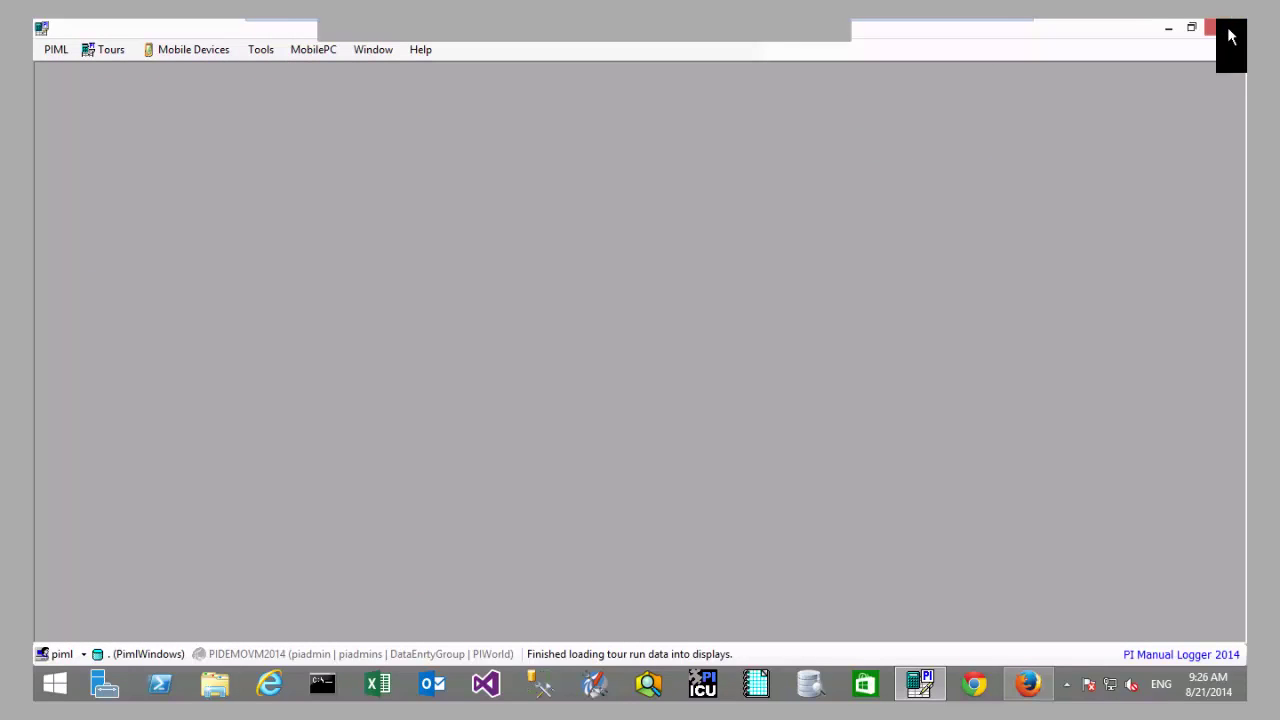
click(1228, 36)
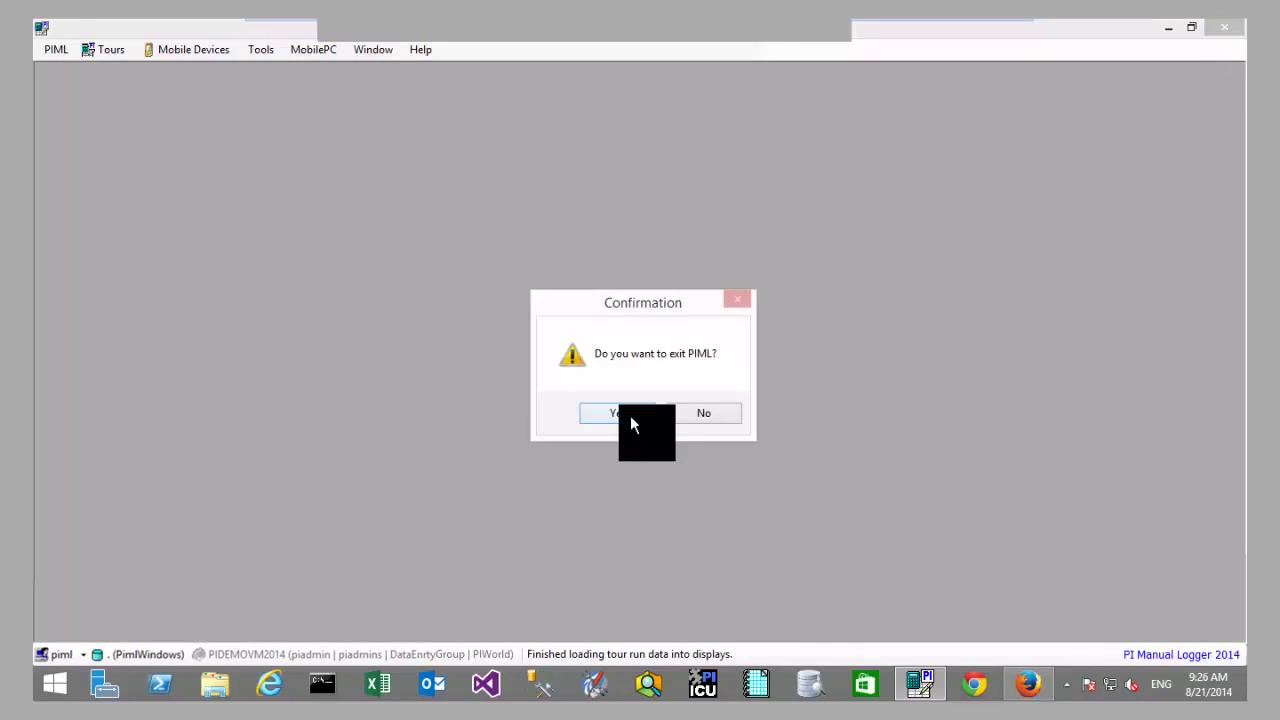
click(630, 415)
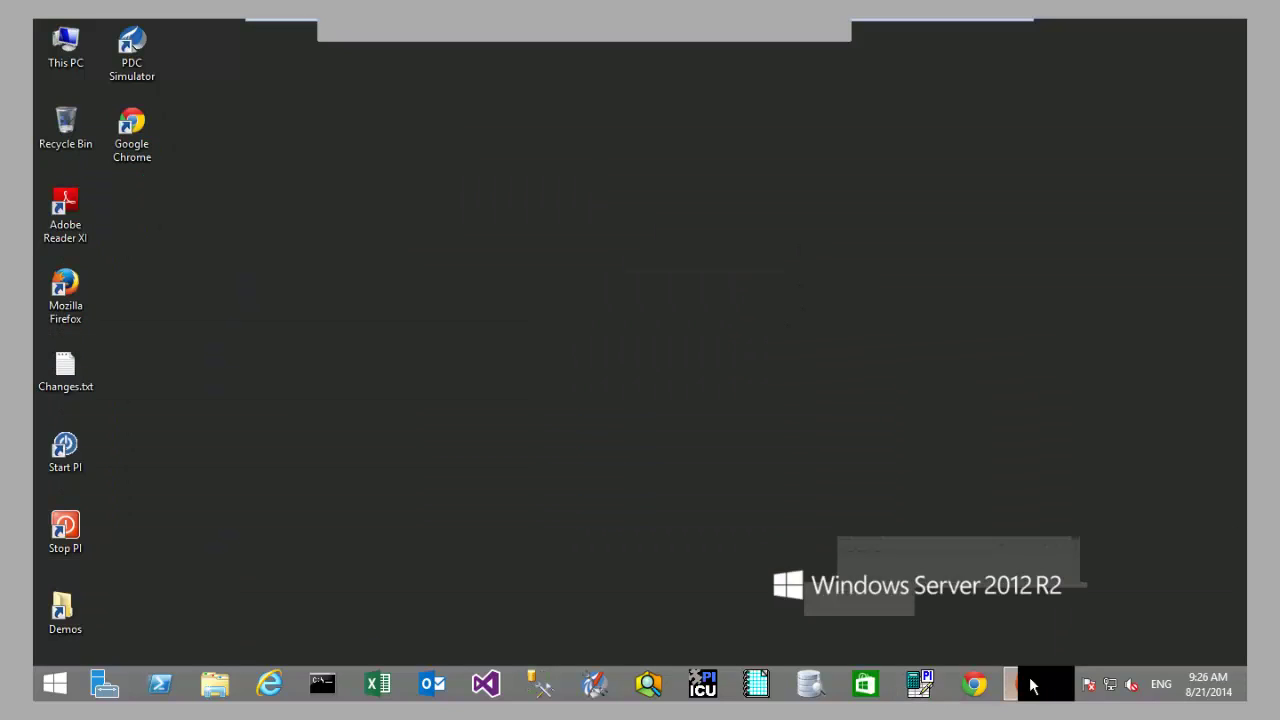
click(1031, 685)
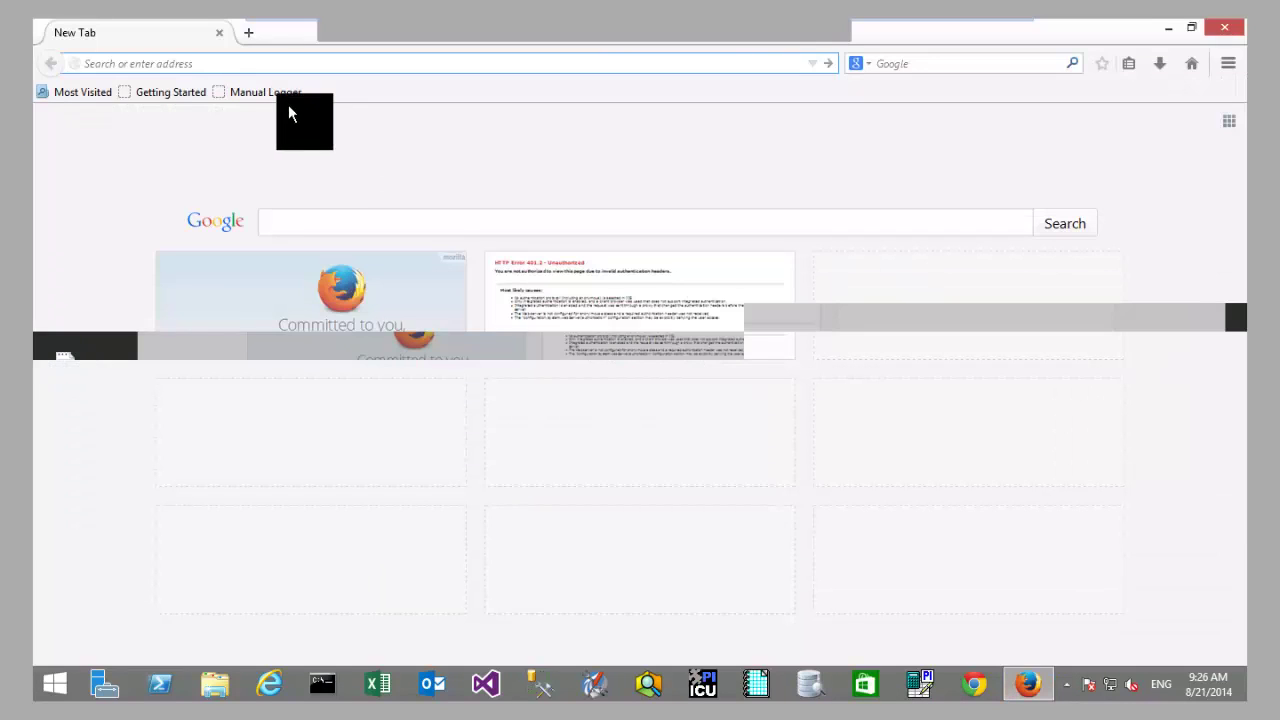
Step: Open the Manual Logger Web site and log in with the account's user name and password
click(418, 296)
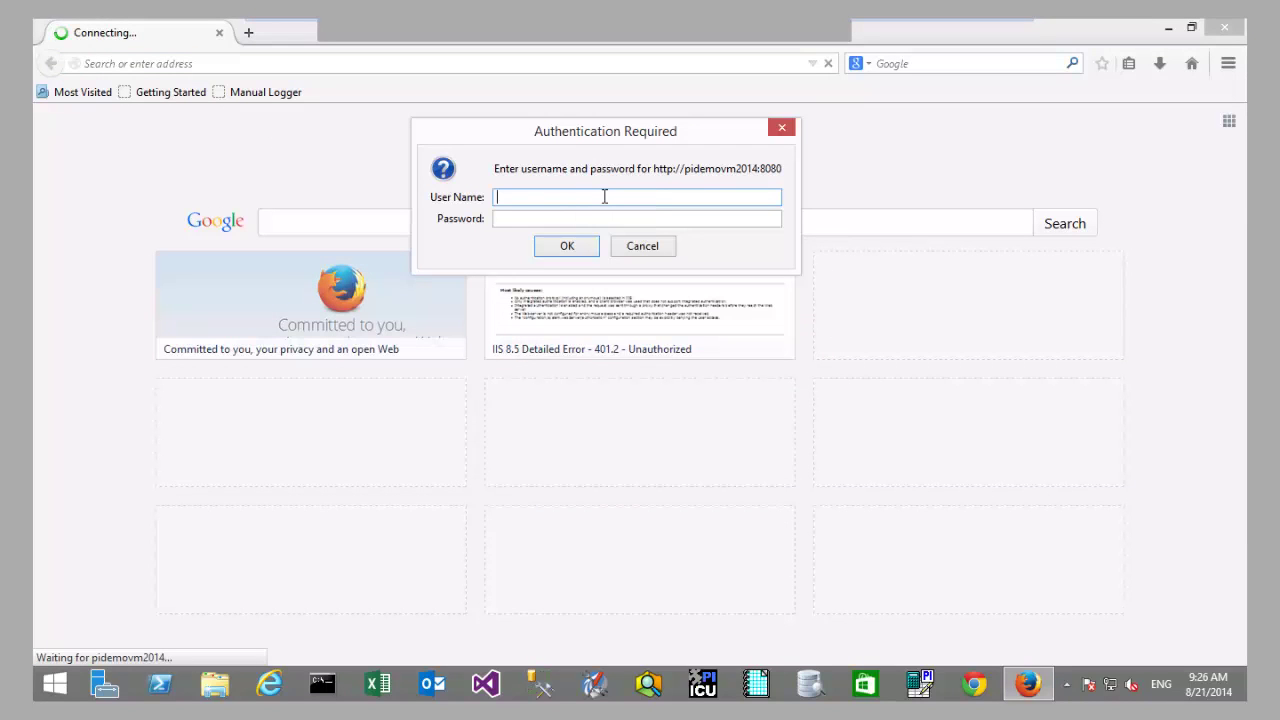
text(Adminis)
key(ctrl+a)
key(BackSpace)
text(Ad)
text(n)
key(BackSpace)
text(ministrator)
key(Tab)
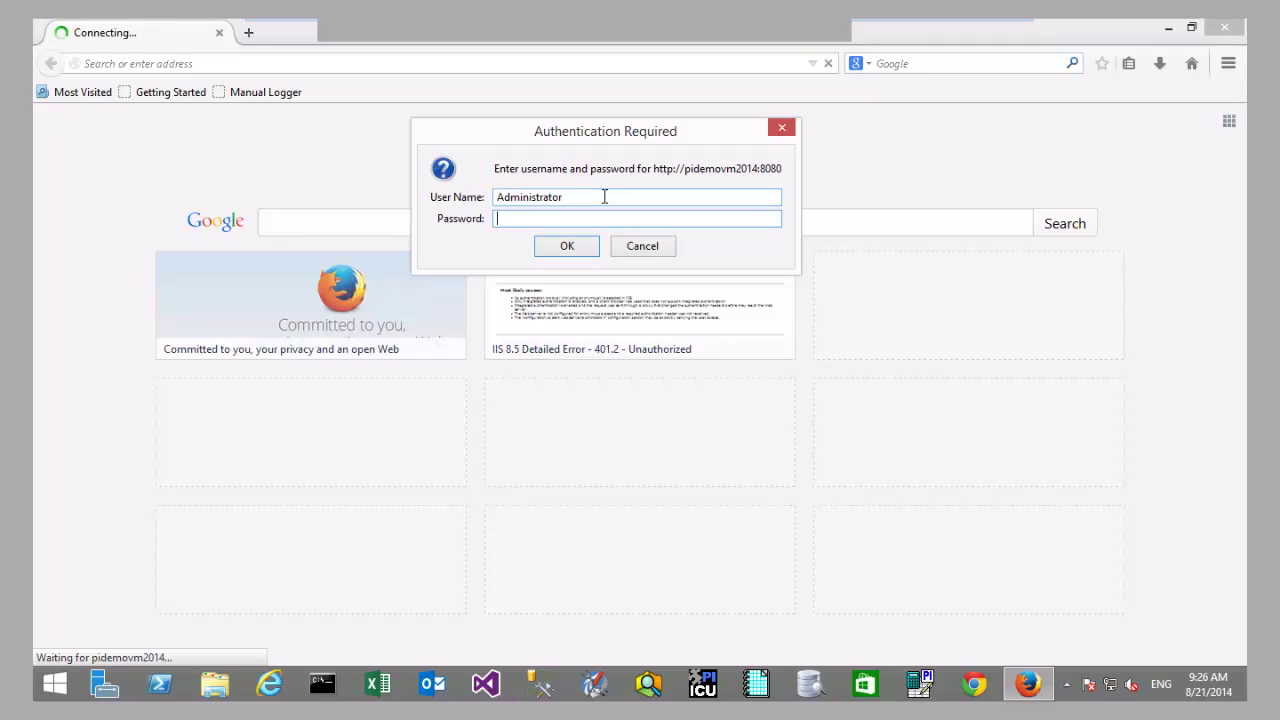
text(************)
key(Return)
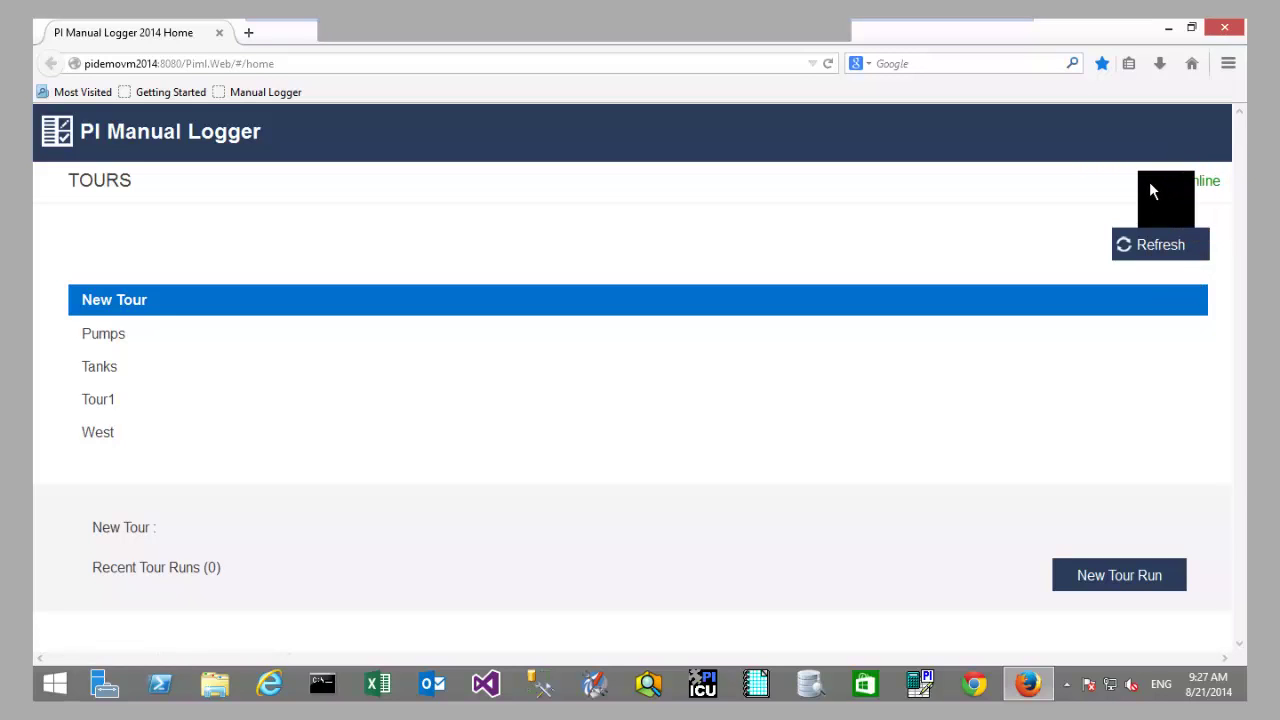
Step: Refresh and confirm syncing all tour data, then select Pumps and then the Tanks tour
click(1156, 247)
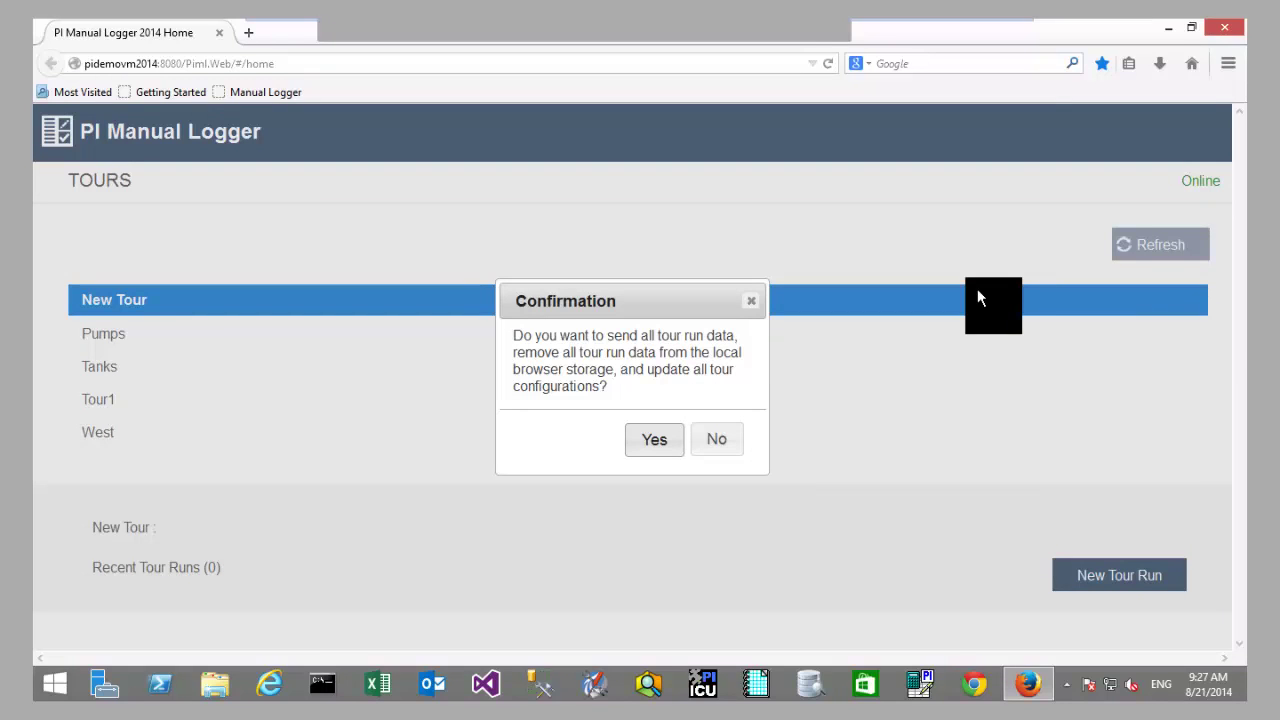
click(655, 439)
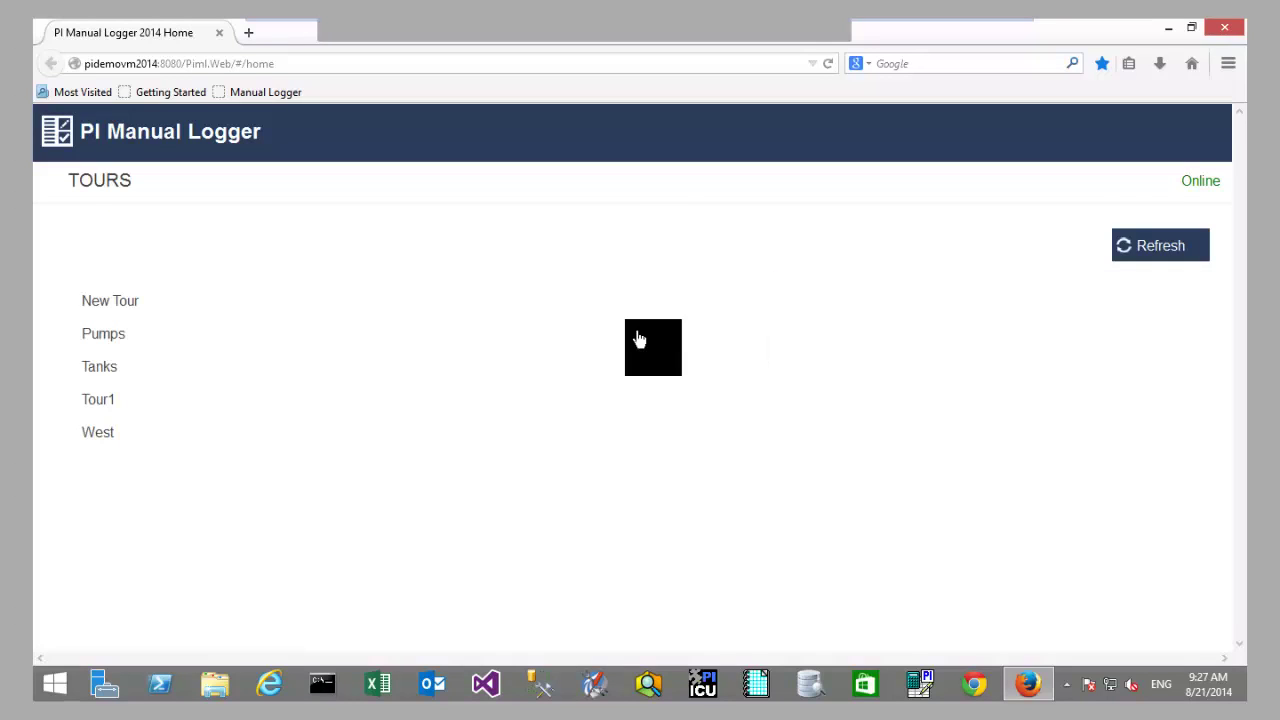
click(143, 348)
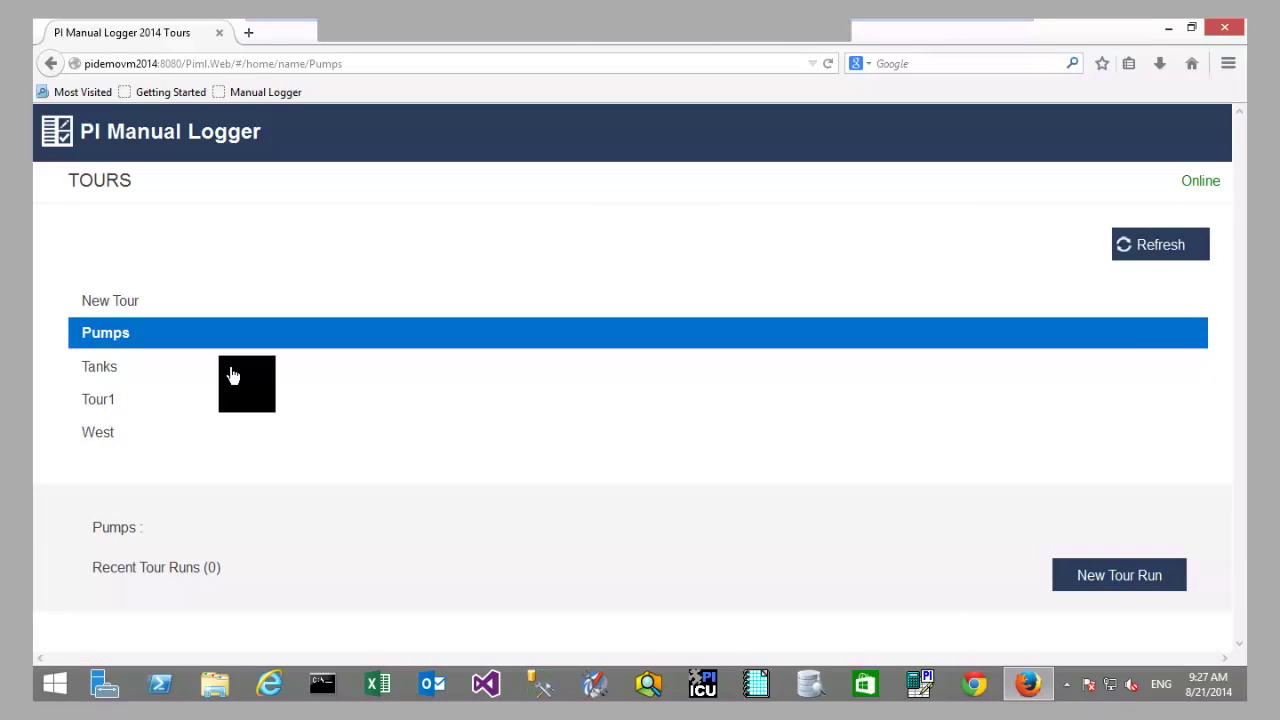
click(232, 375)
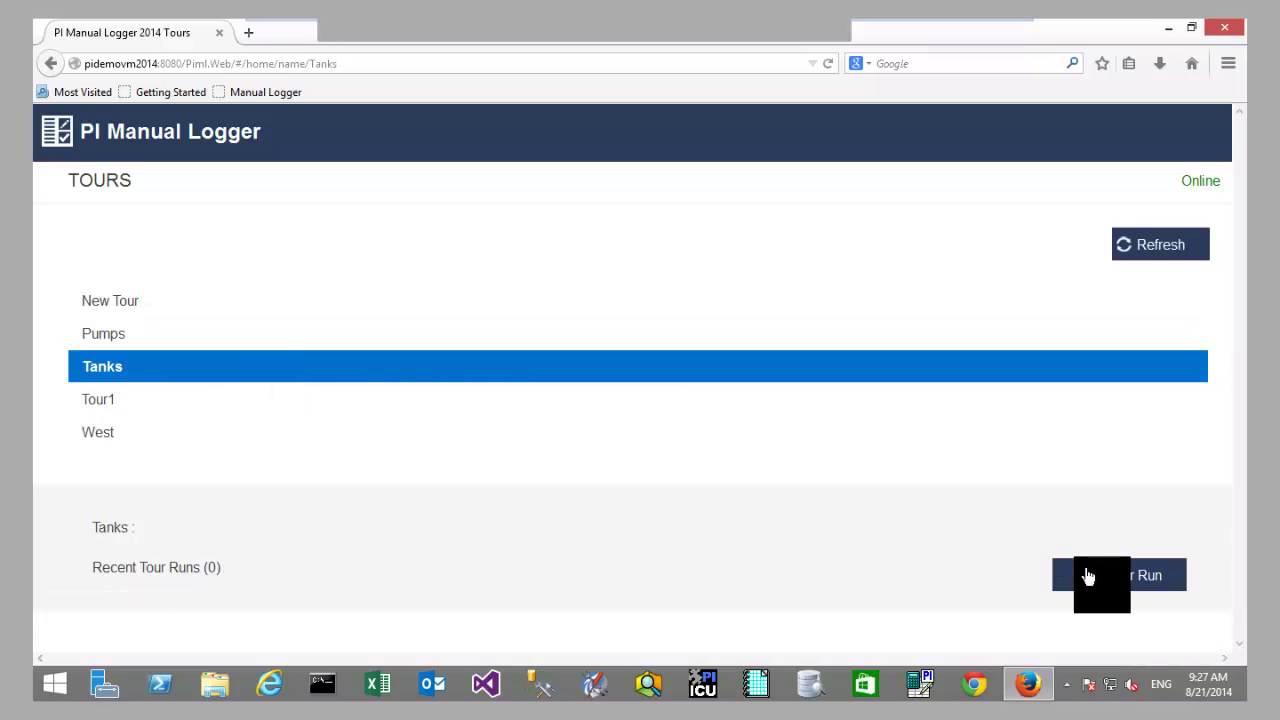
Step: Start a new Tanks tour run and highlight its Aug 21, 2014 09:00 start time and Tank12_Valve_State details
click(1088, 577)
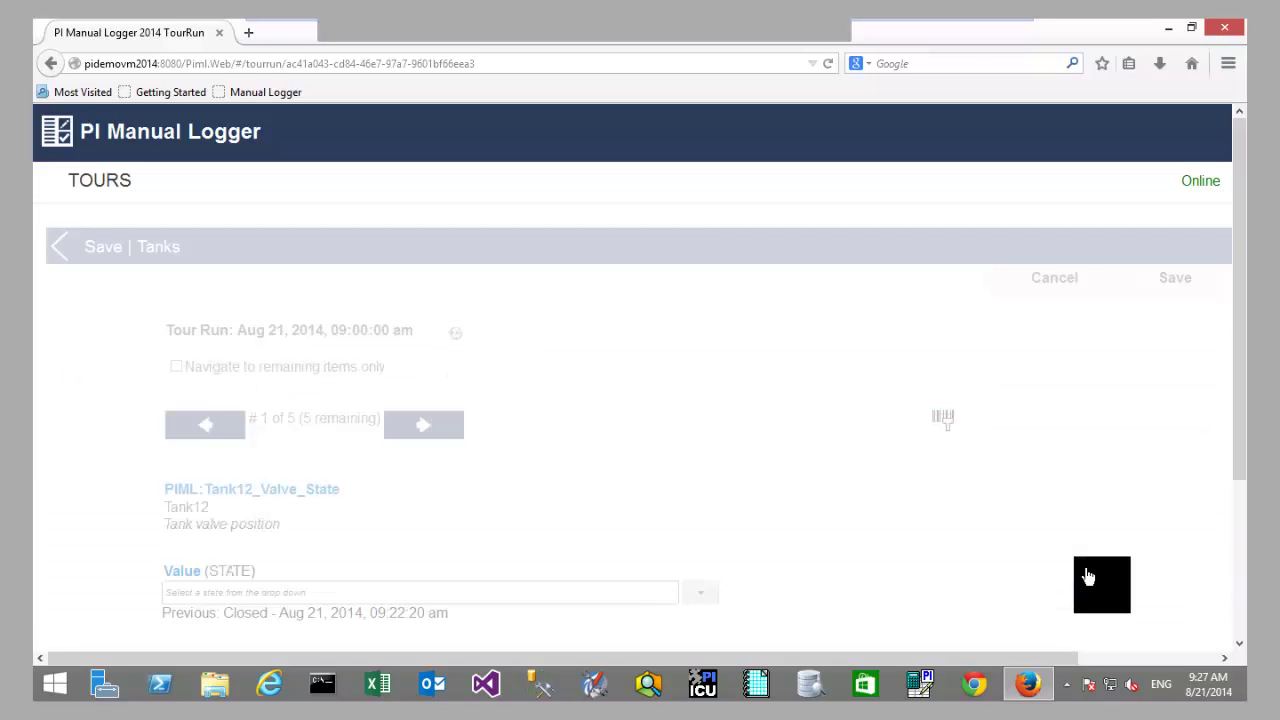
scroll(583, 405, down, 3)
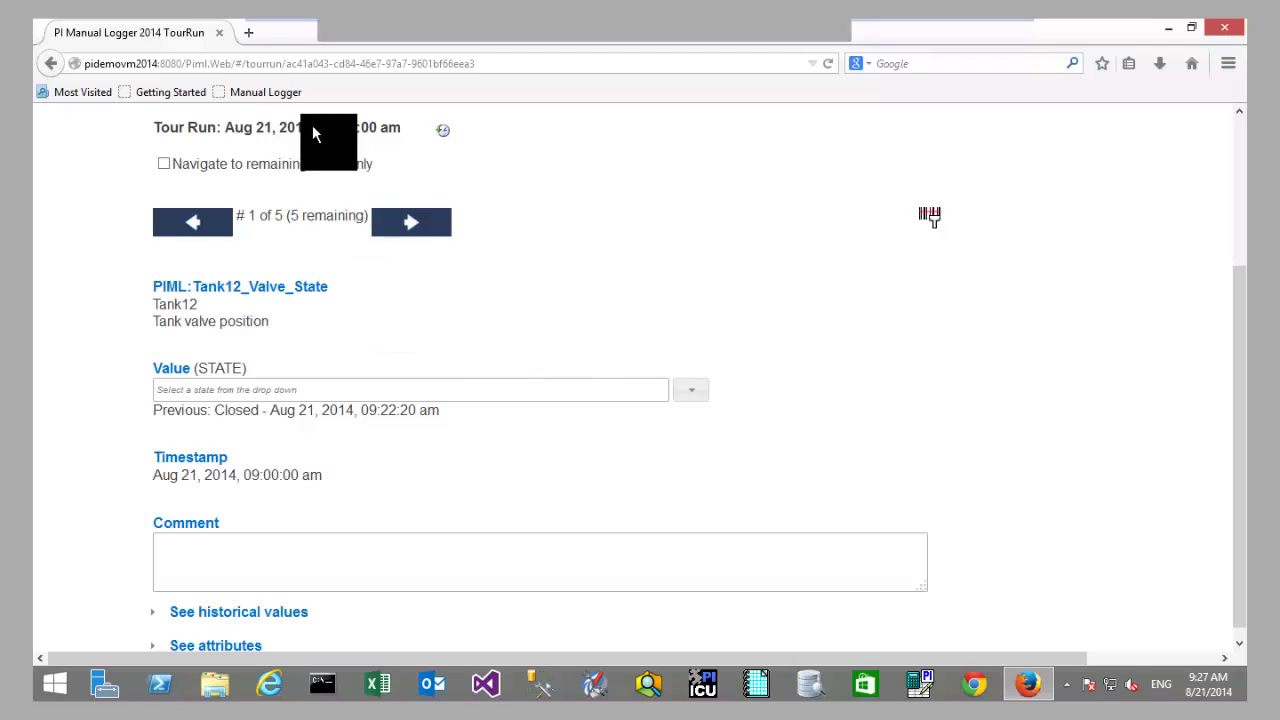
drag(316, 128, 443, 130)
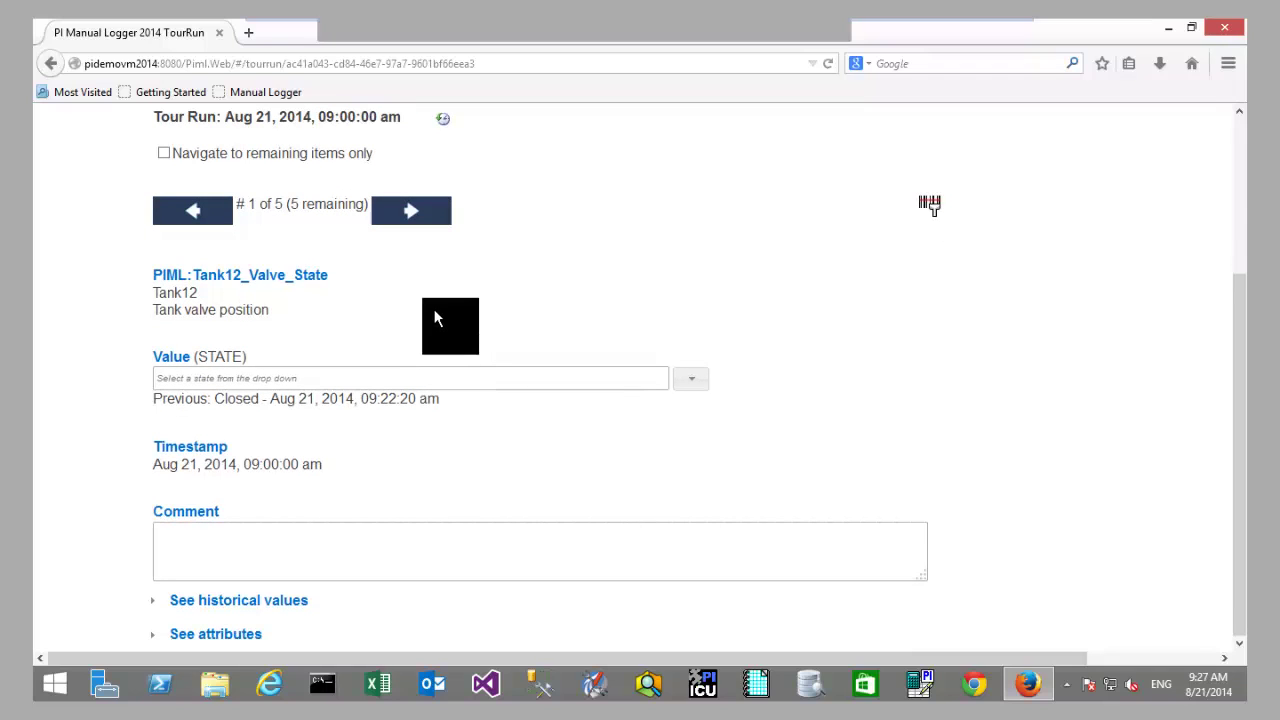
double_click(380, 130)
drag(441, 295, 168, 272)
click(282, 308)
drag(187, 354, 490, 397)
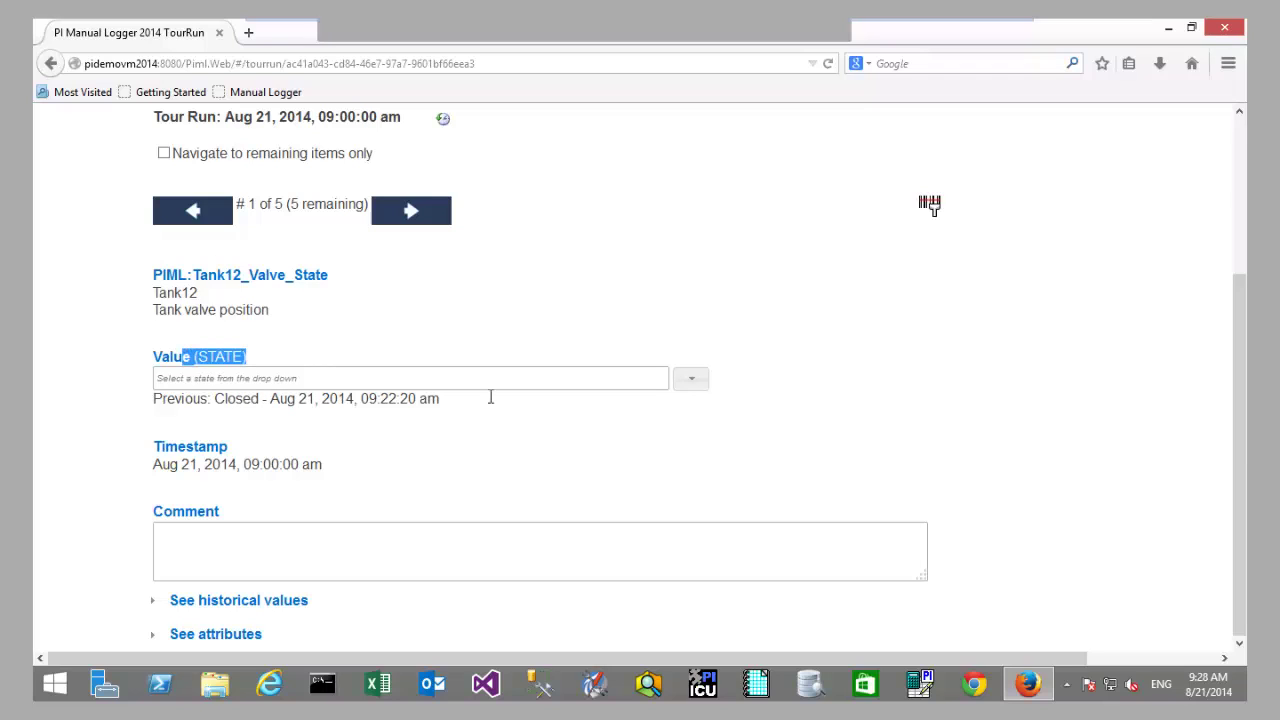
Step: Record Closed as the Tank12 valve state and add the comment 'fffffff'
click(688, 387)
click(396, 436)
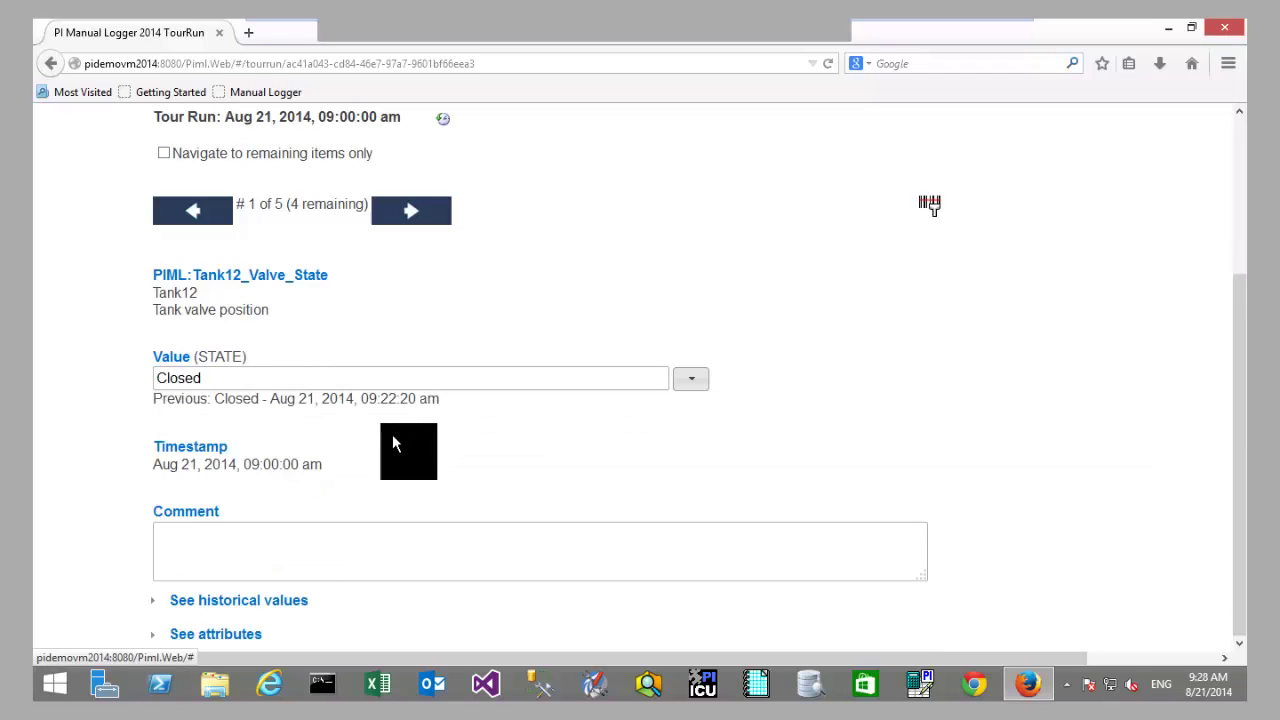
double_click(275, 464)
click(320, 545)
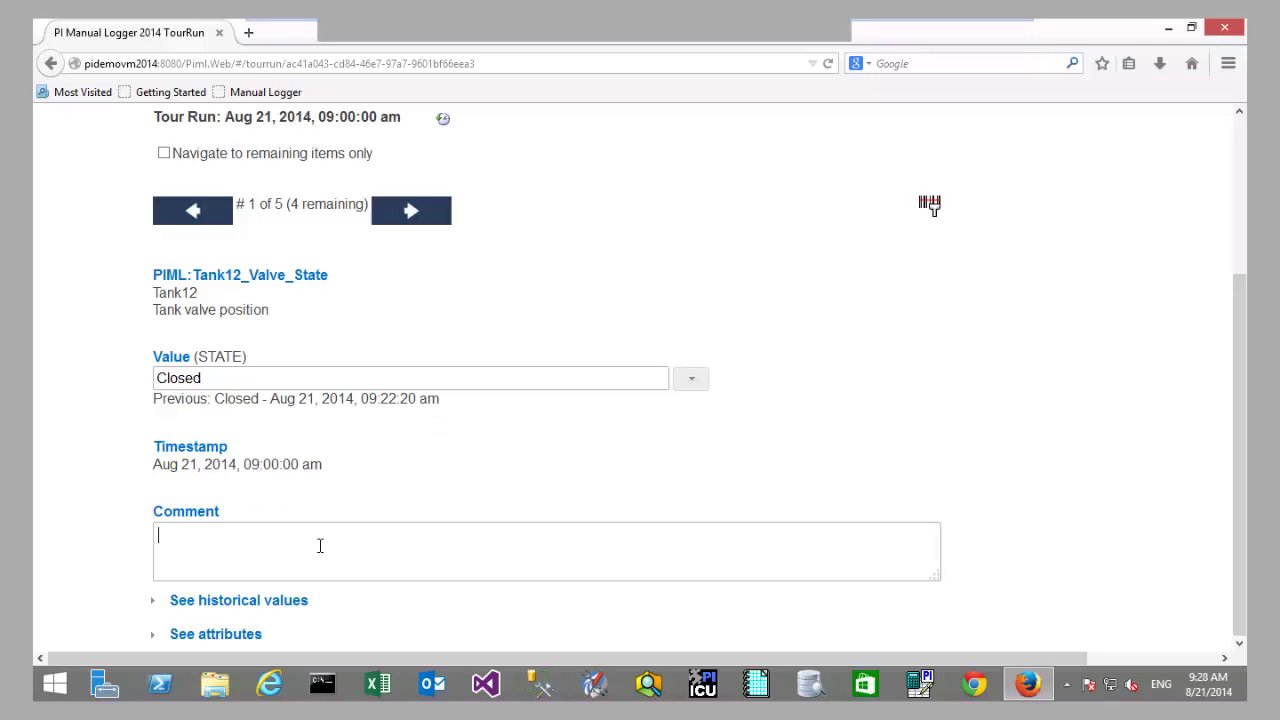
text(fffffff)
Step: Expand the tag's historical values and attributes, then reveal the barcode entry field
click(302, 599)
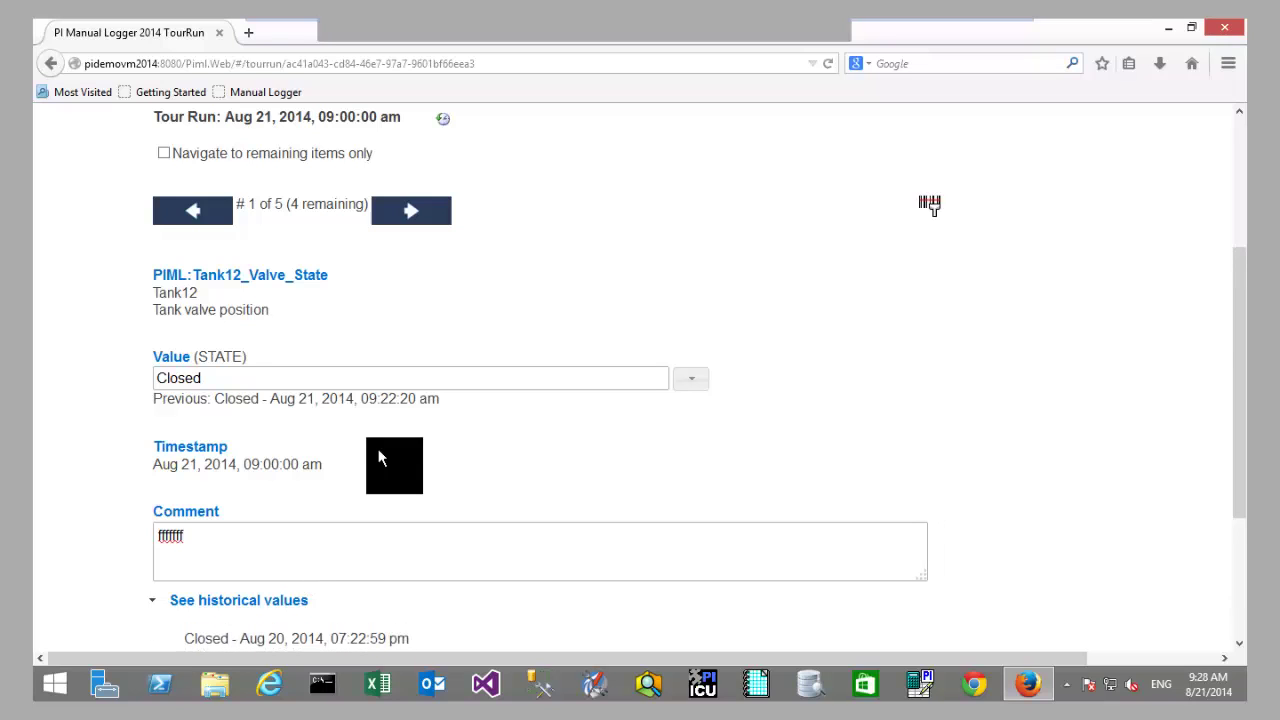
scroll(378, 457, down, 5)
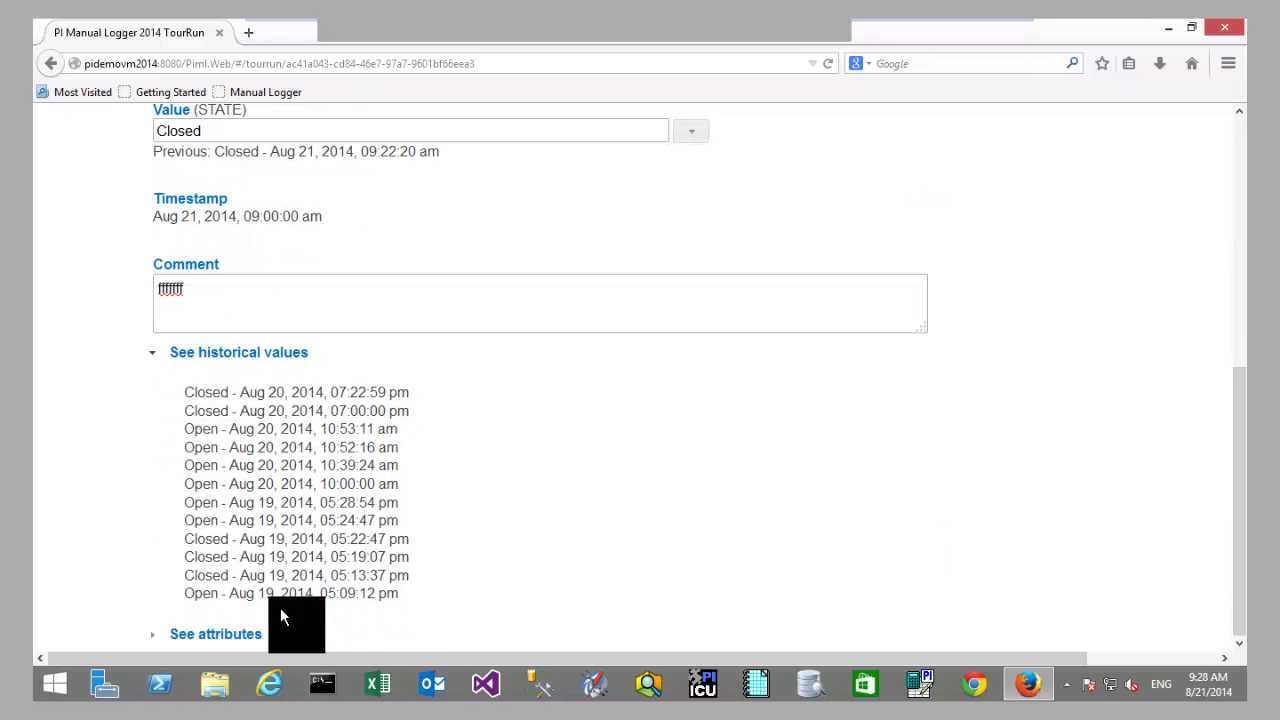
click(258, 634)
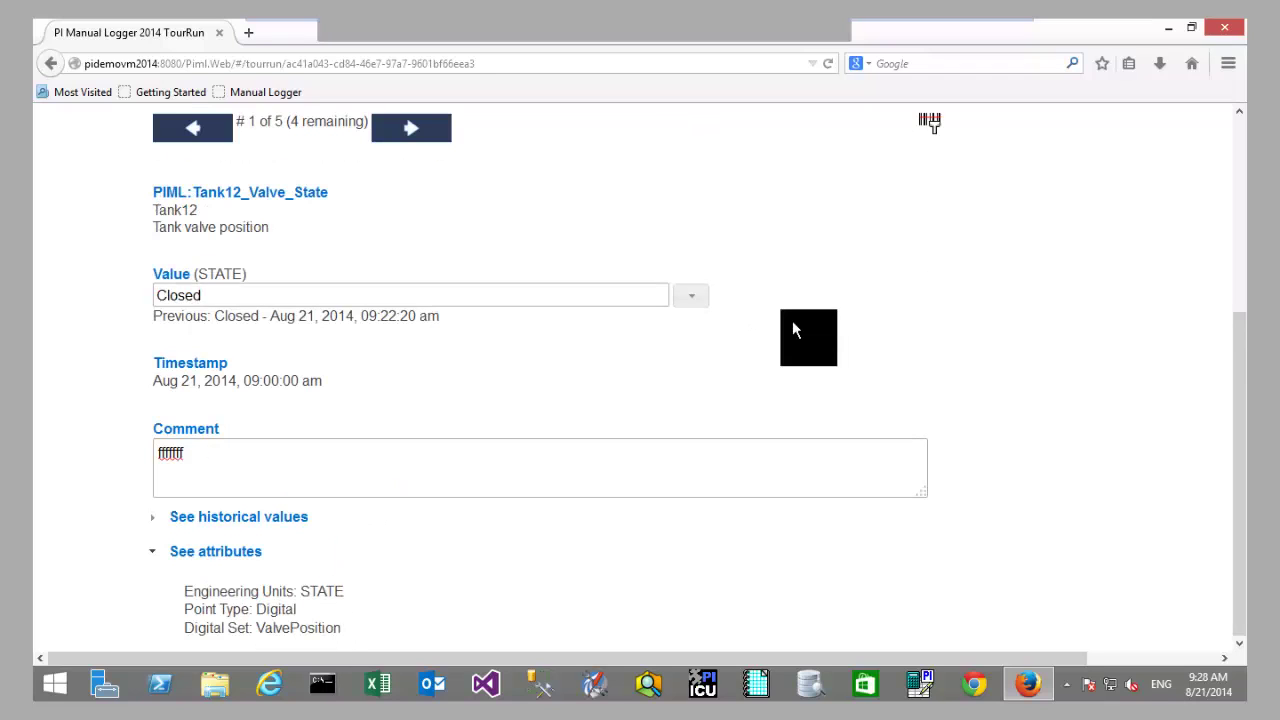
scroll(793, 322, up, 2)
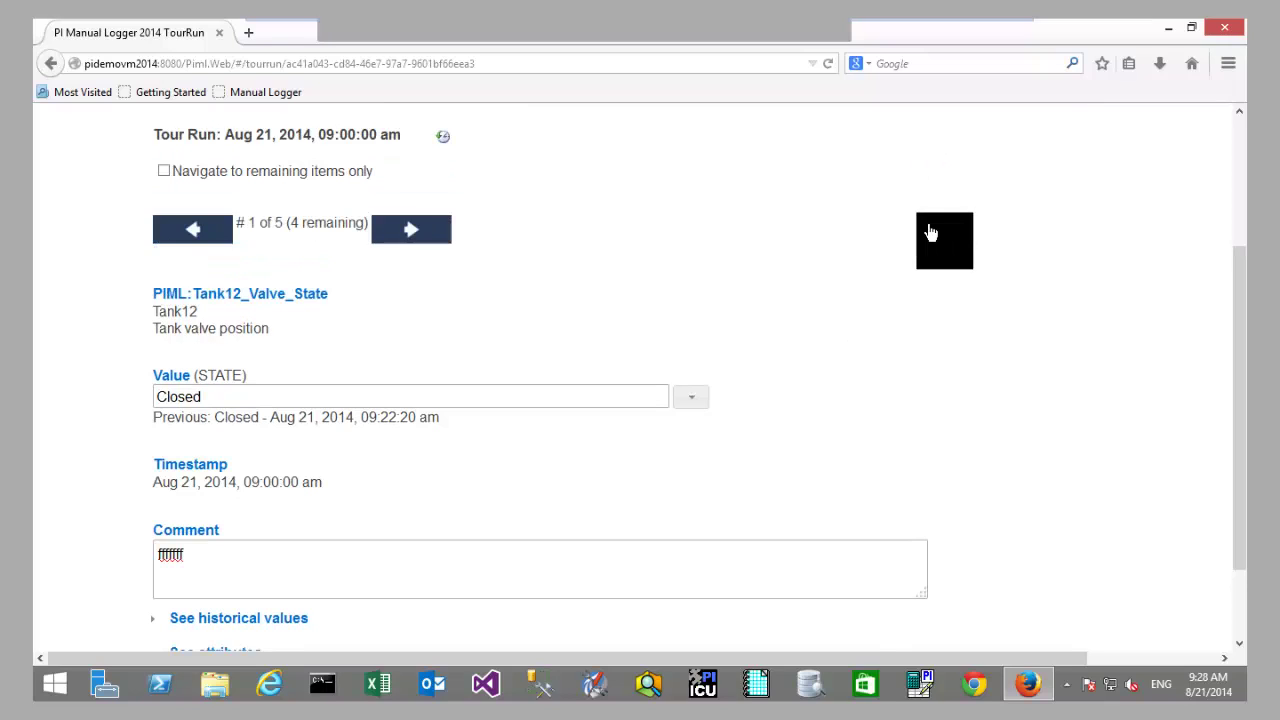
click(930, 225)
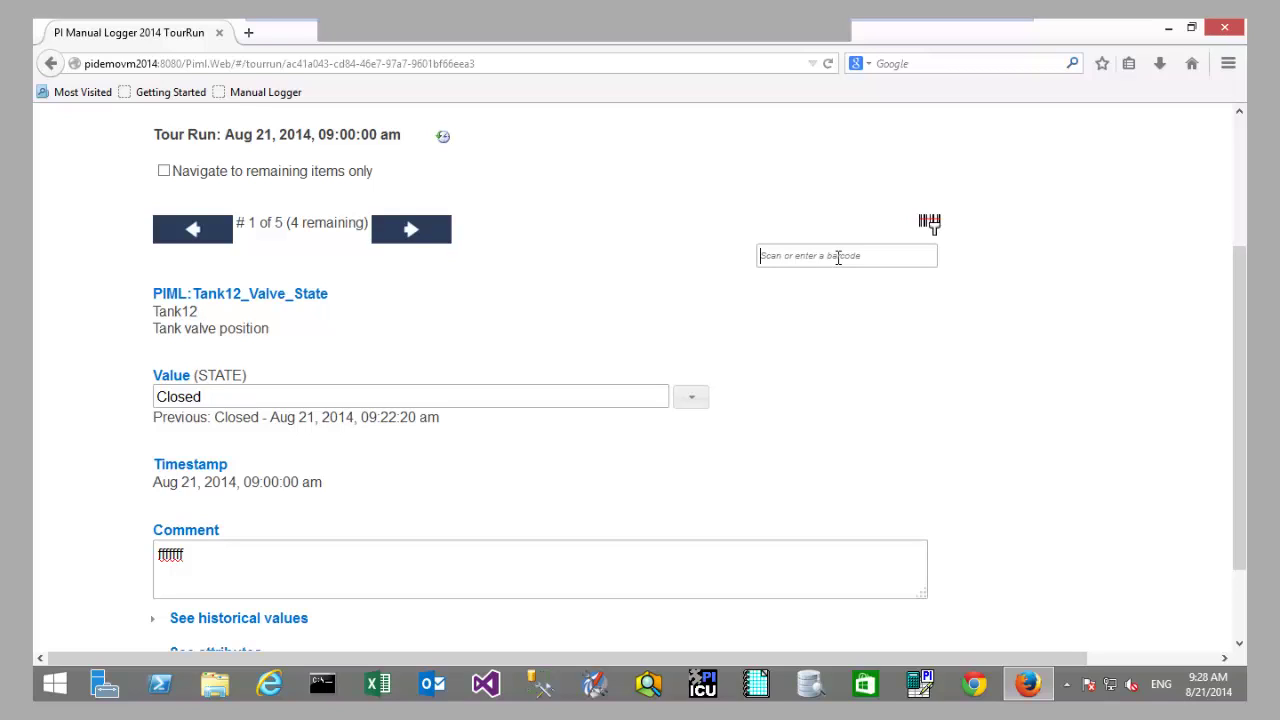
Step: Enter barcode 6 to jump to item 3 of 5, Tank12_Temperature
click(838, 257)
text(6)
key(Return)
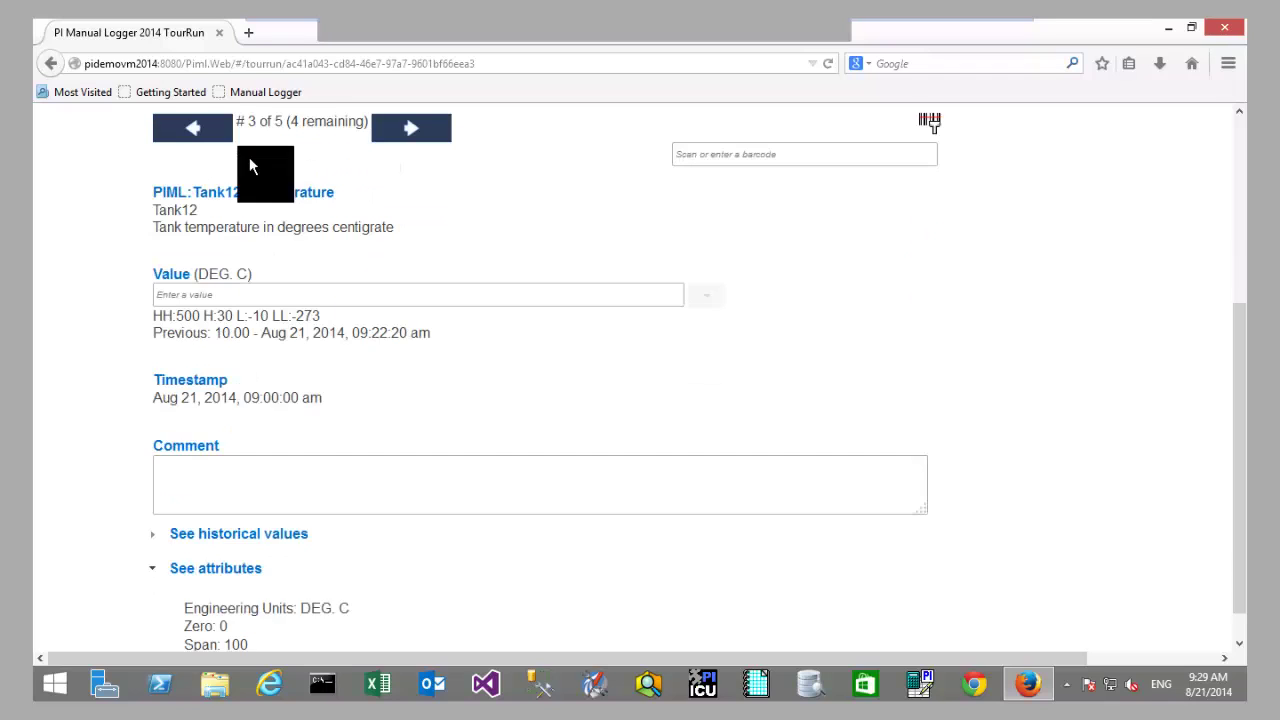
Step: Record 5555 as the Tank12_Temperature reading
drag(246, 223, 284, 223)
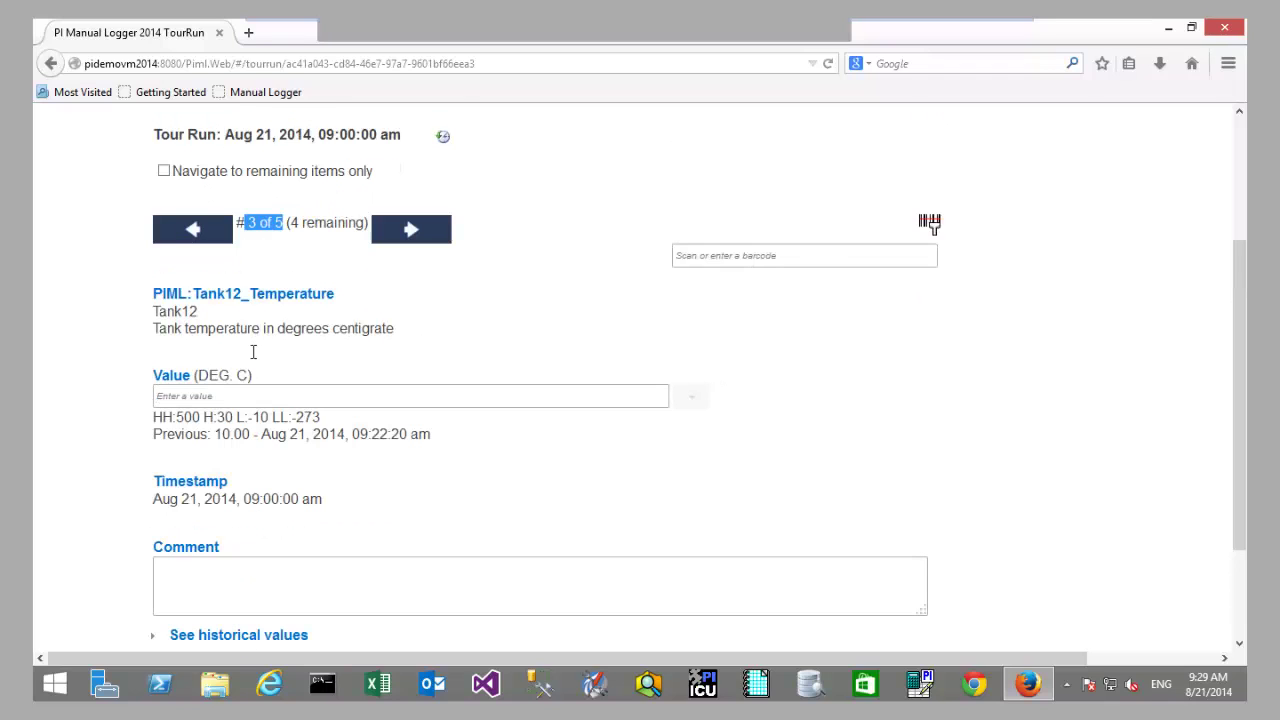
click(254, 318)
drag(256, 294, 330, 286)
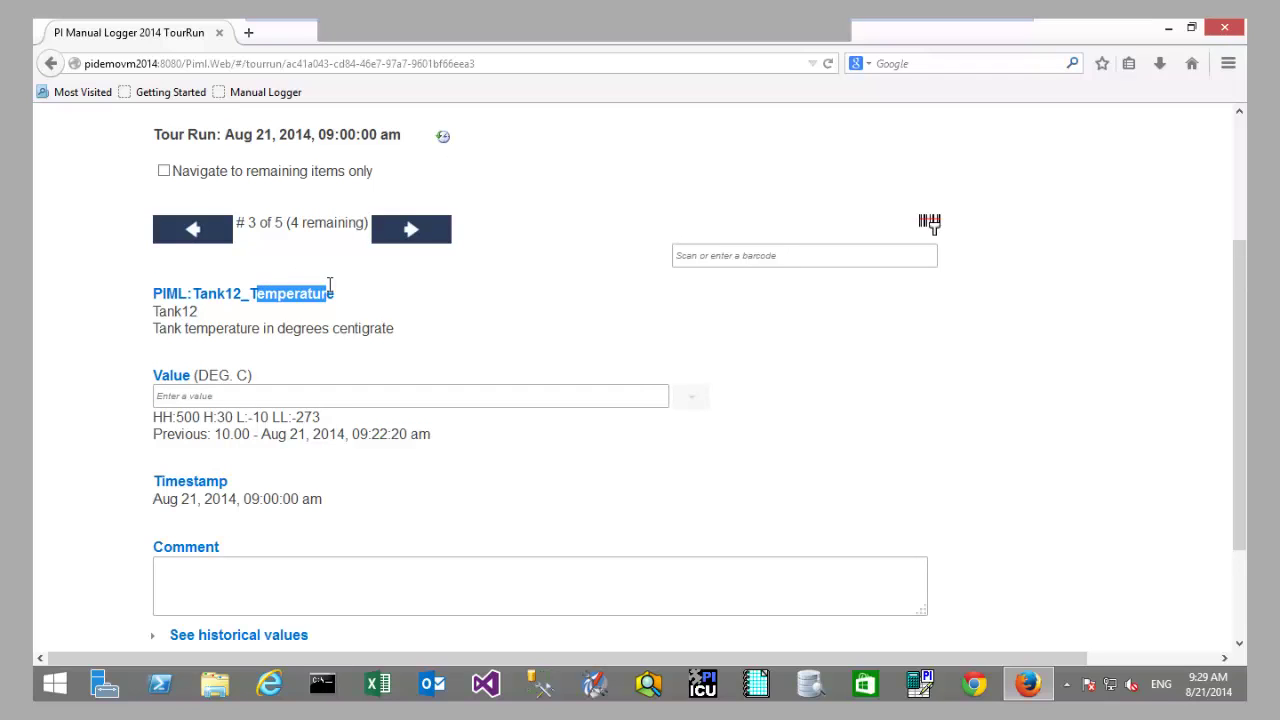
click(343, 337)
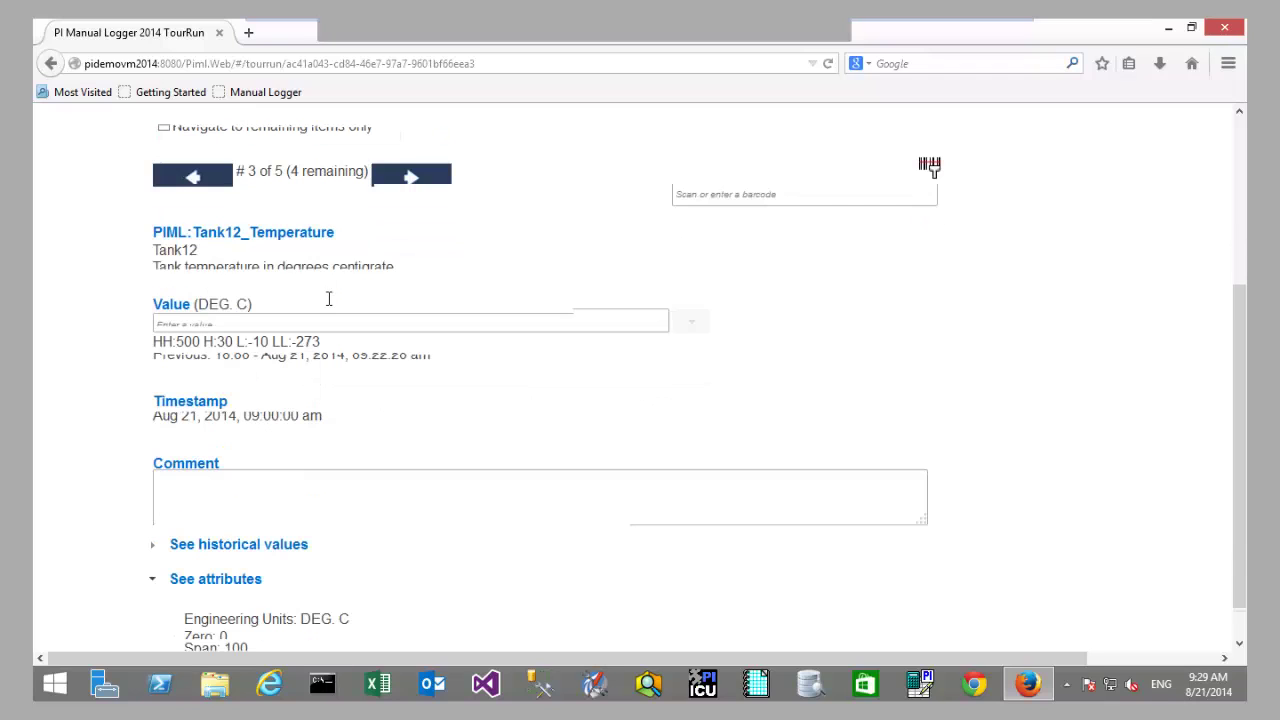
text(5555)
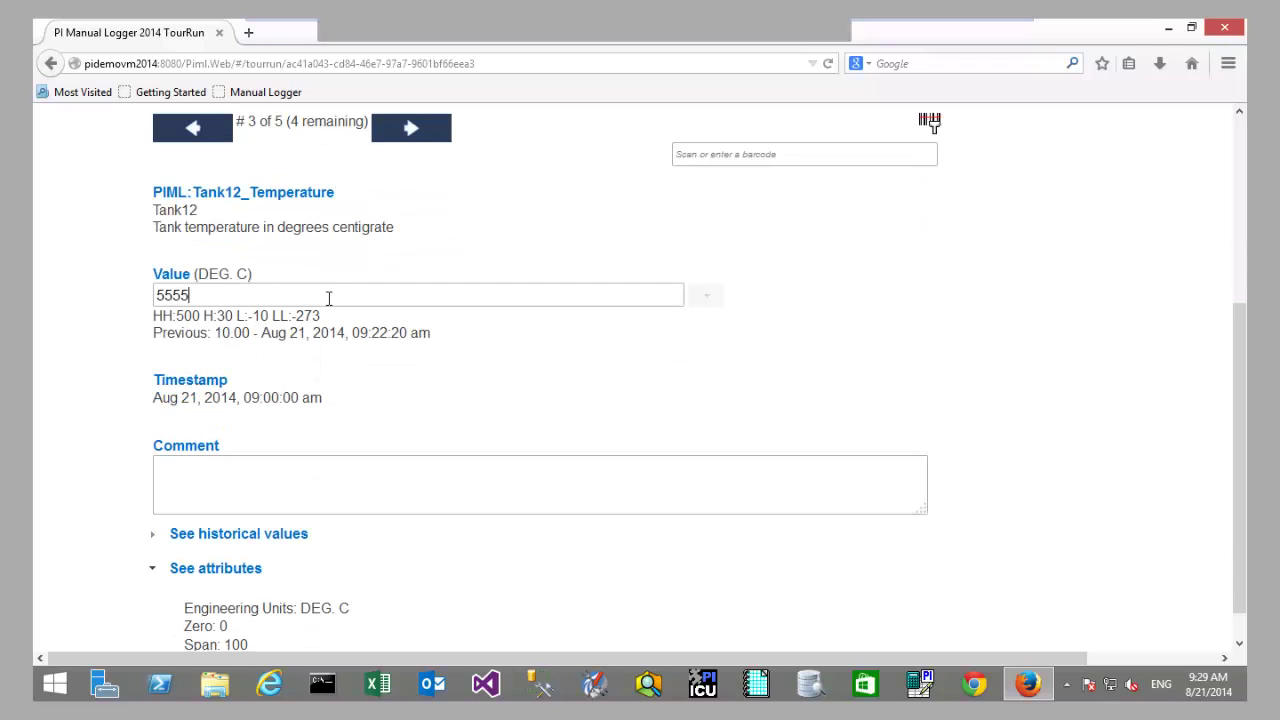
click(332, 312)
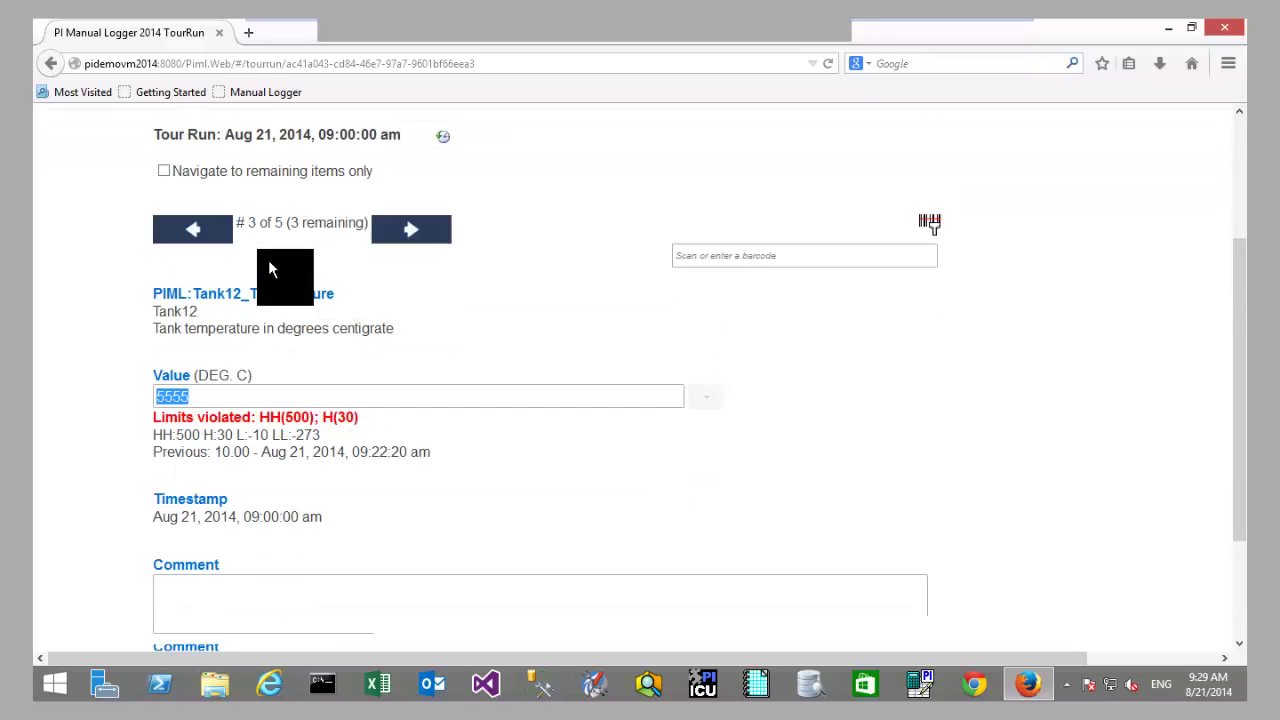
Step: Record 444 for Tank12_Level and 44 for Tank56_Level
click(231, 238)
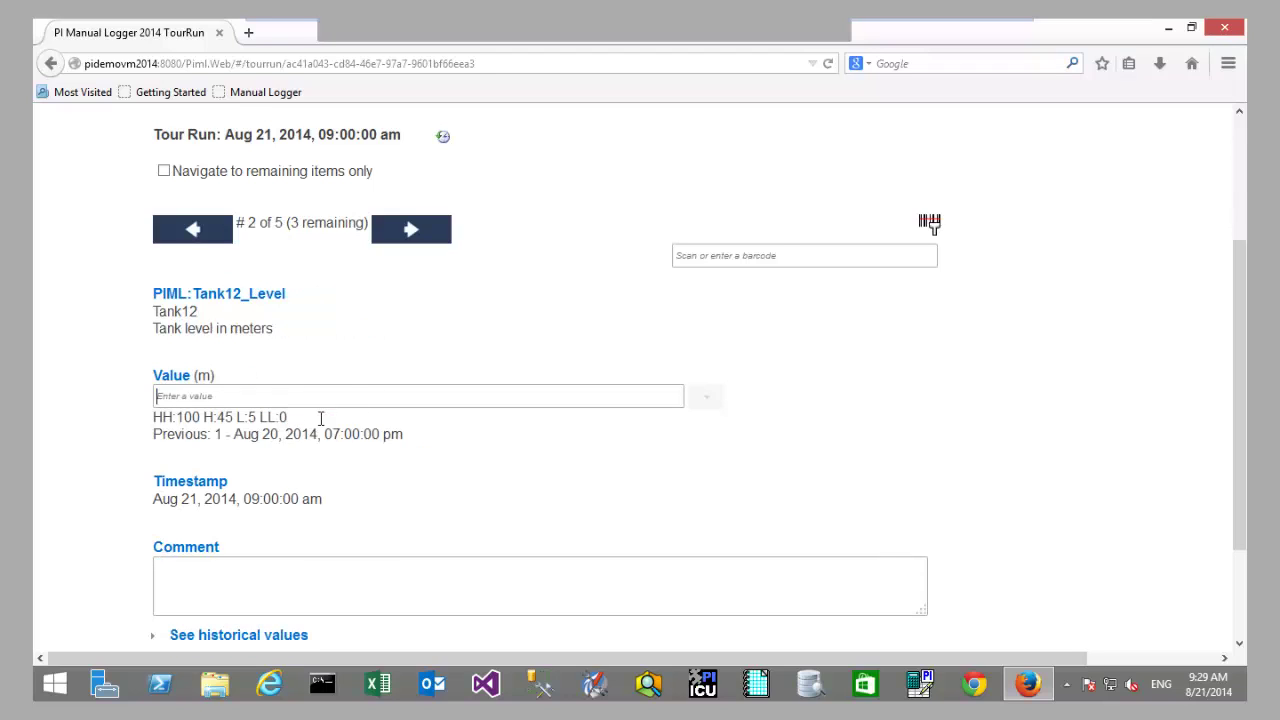
text(444)
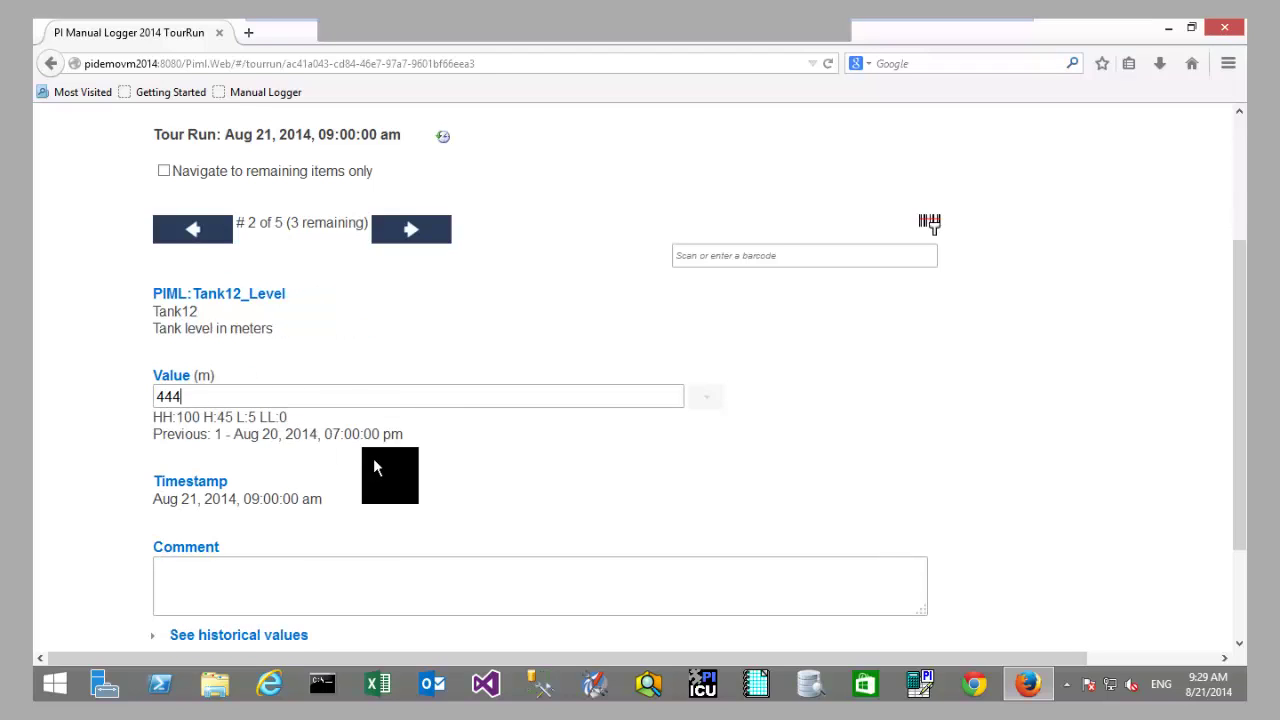
click(411, 229)
key(Return)
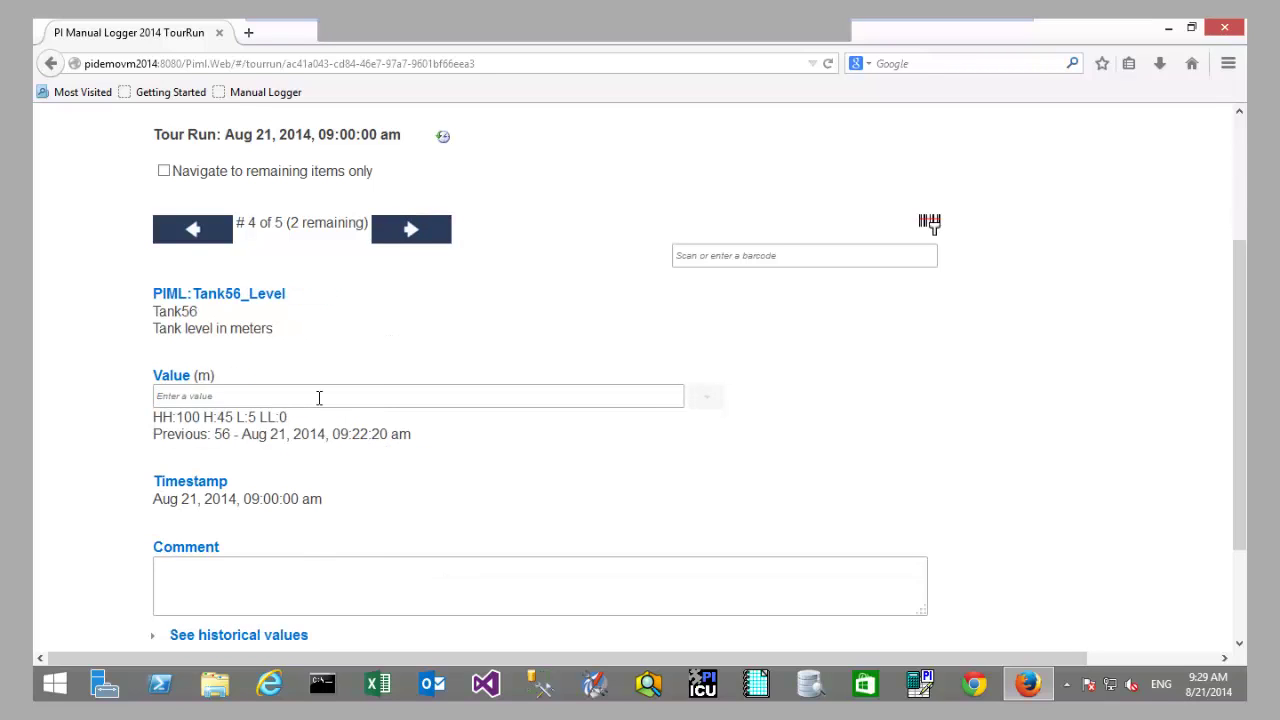
text(44)
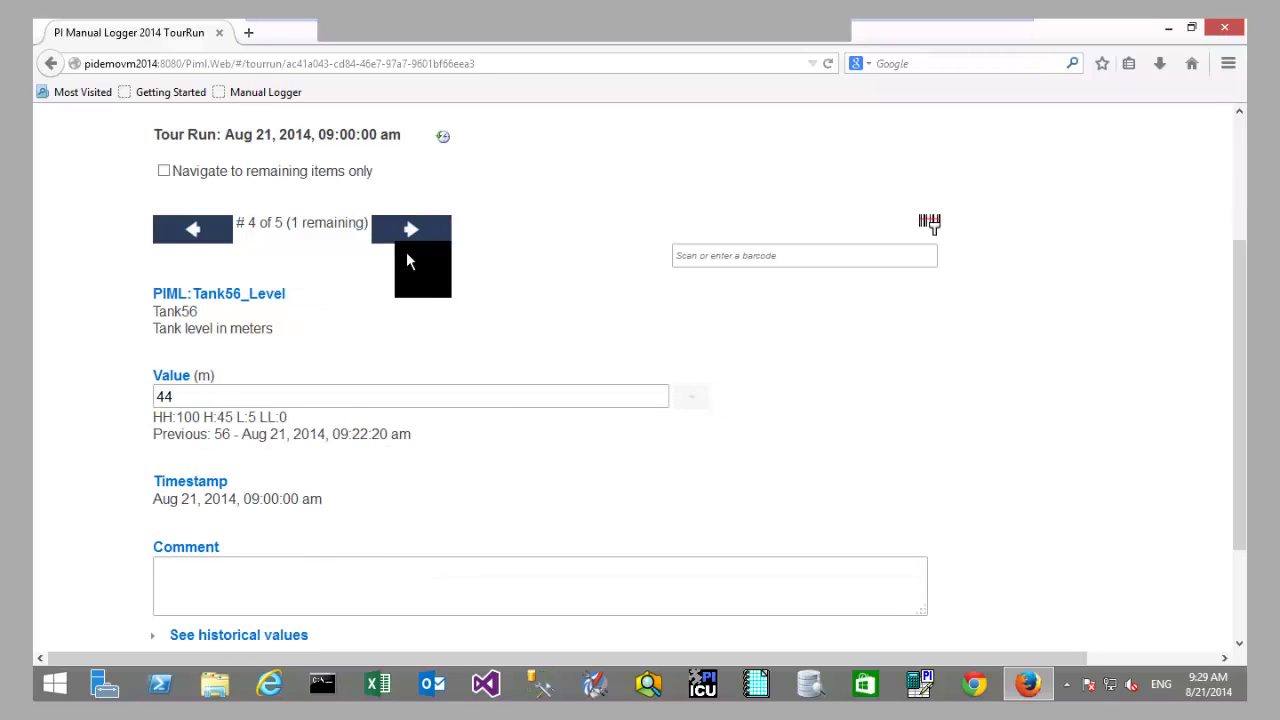
click(408, 238)
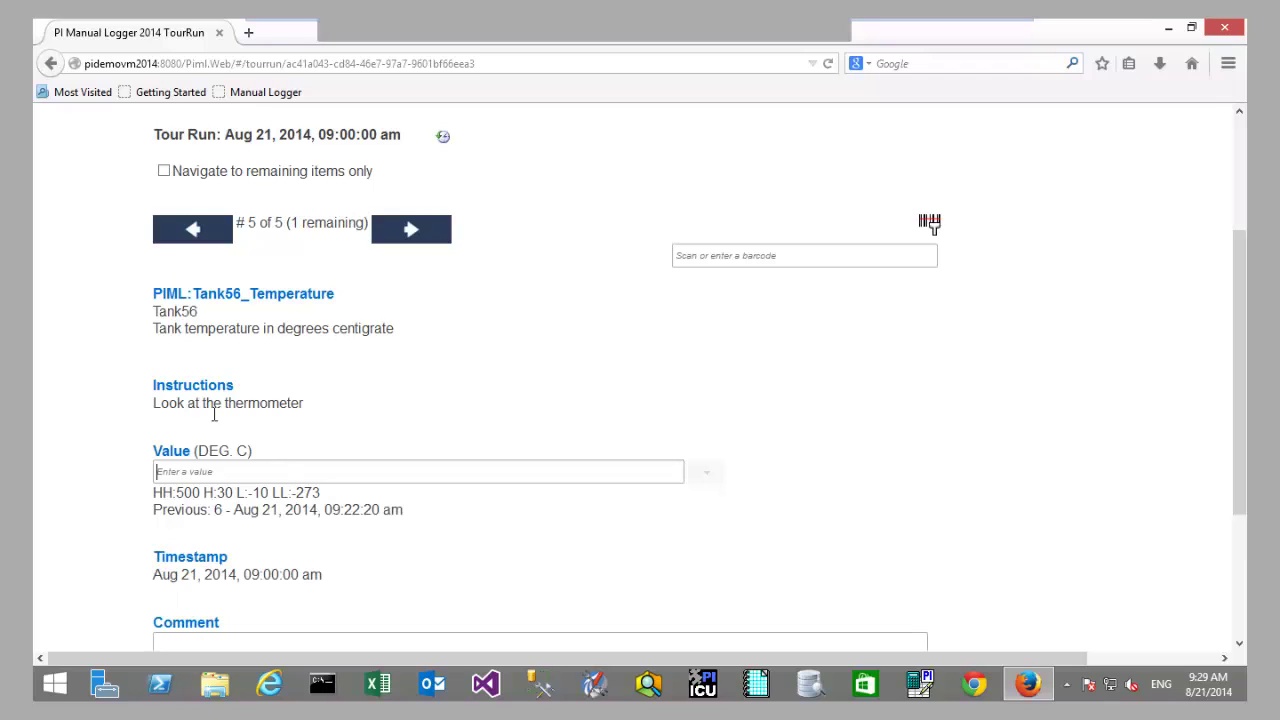
Step: Enter 56 as the Tank56_Temperature reading
triple_click(223, 405)
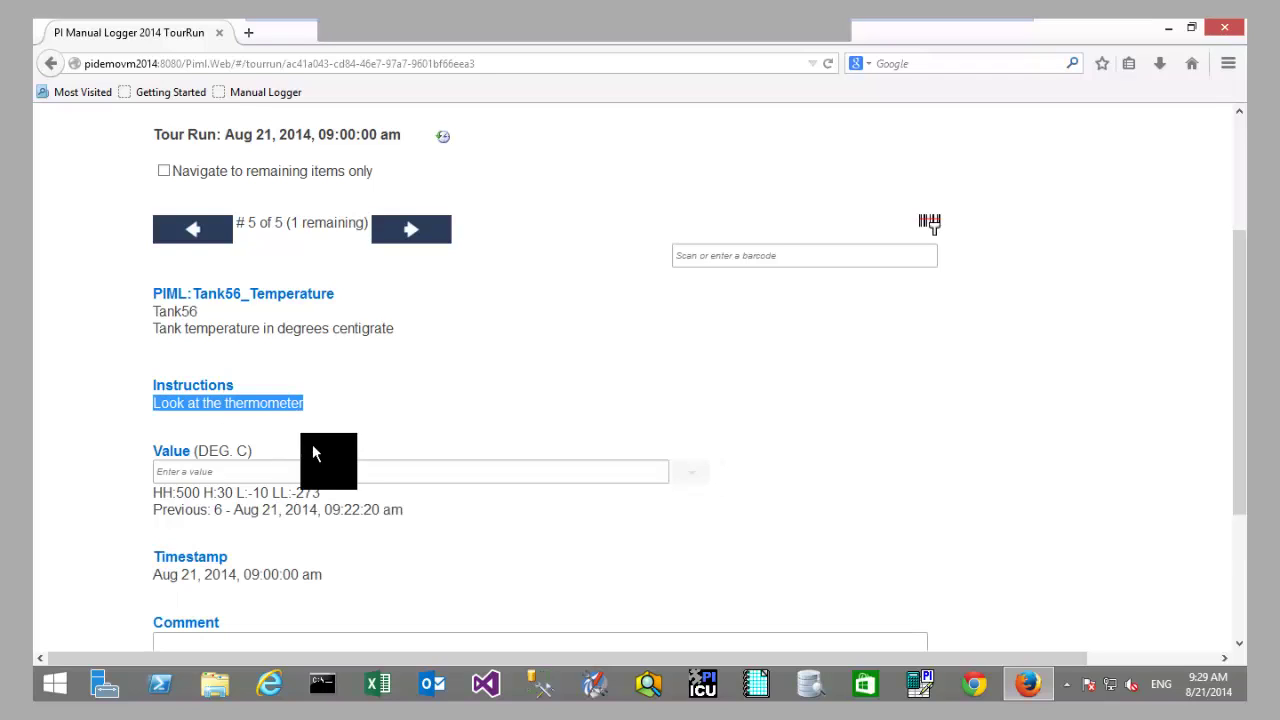
click(418, 428)
scroll(418, 428, down, 2)
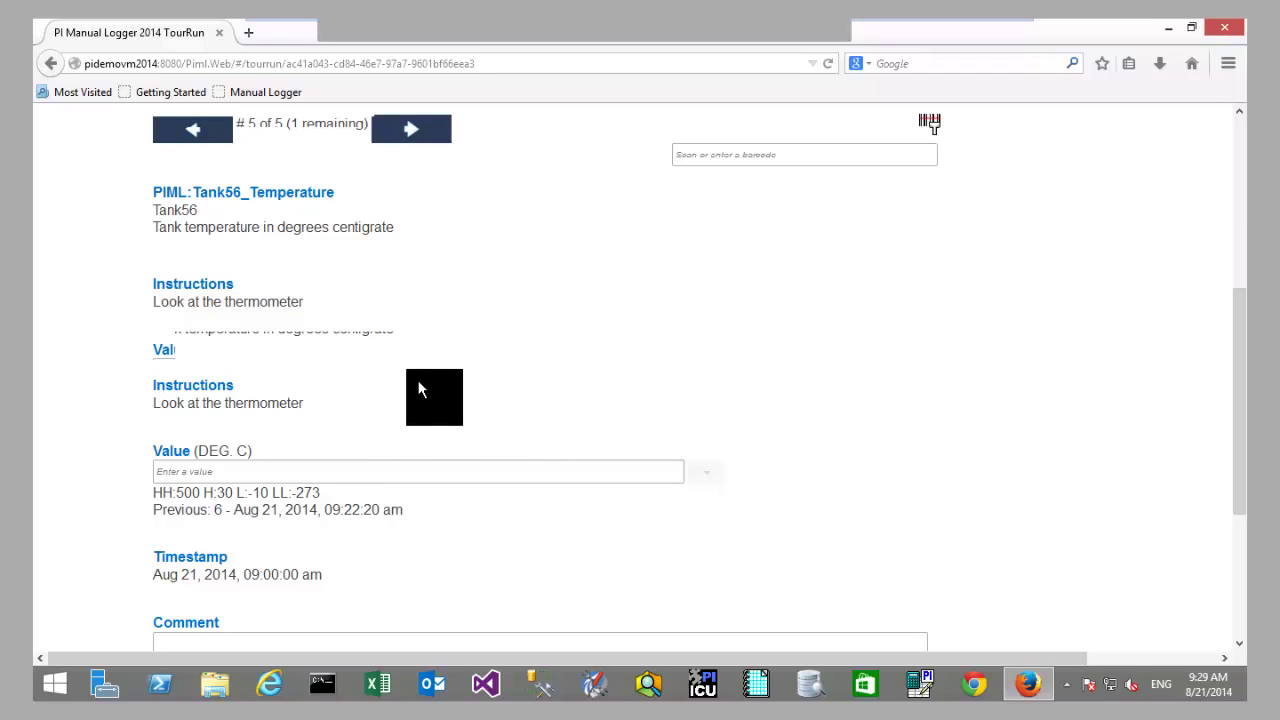
click(371, 368)
text(56)
click(414, 423)
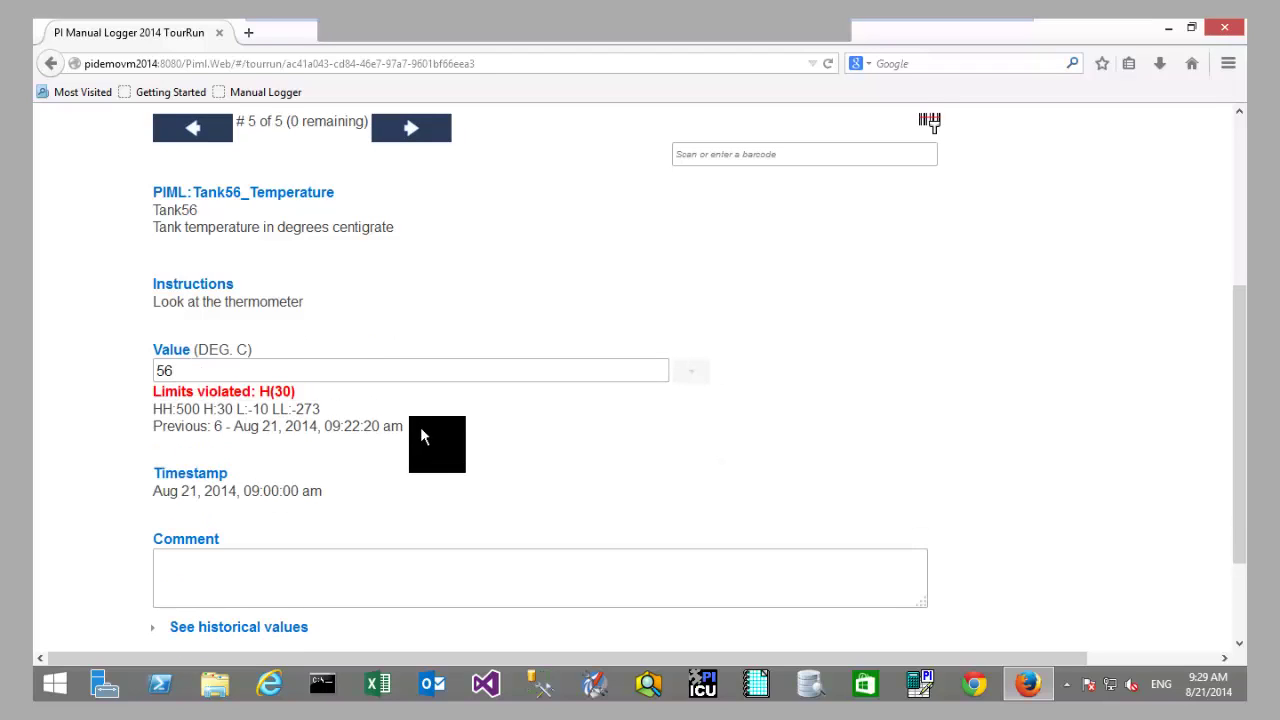
Step: Replace the Tank56_Temperature reading with 25, leaving 0 items remaining
drag(205, 370, 113, 370)
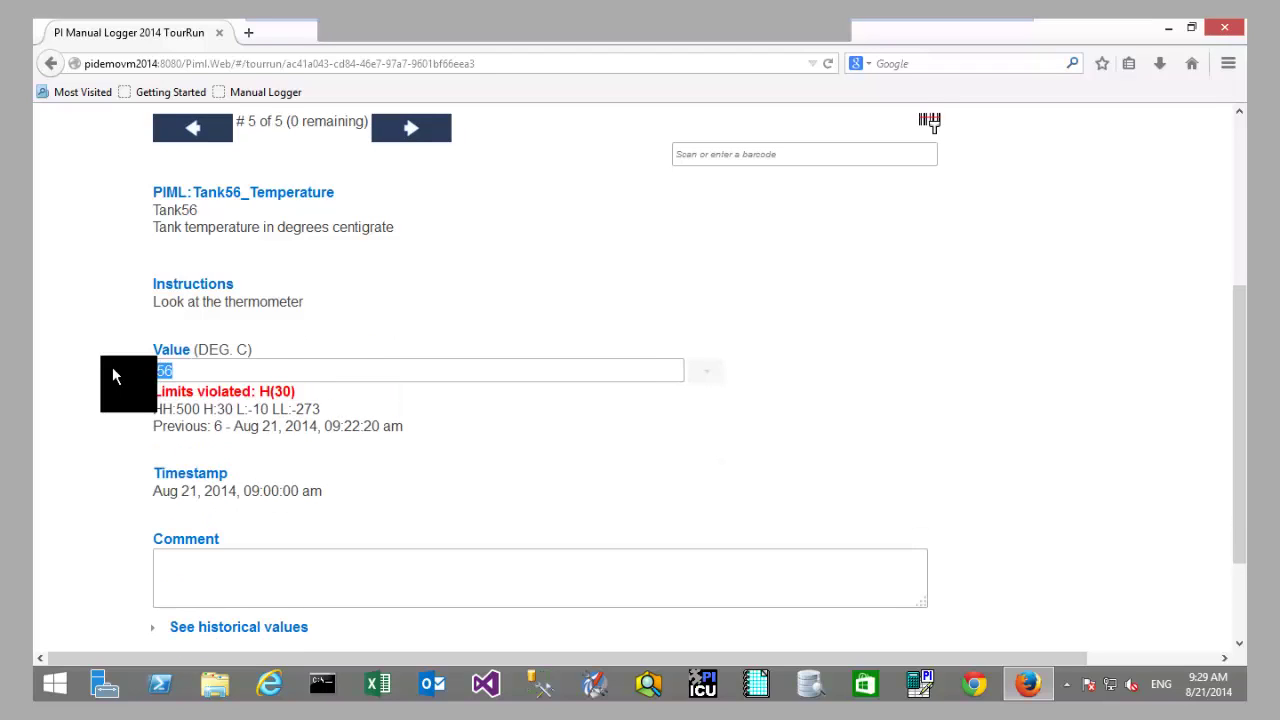
text(25)
drag(295, 384, 291, 408)
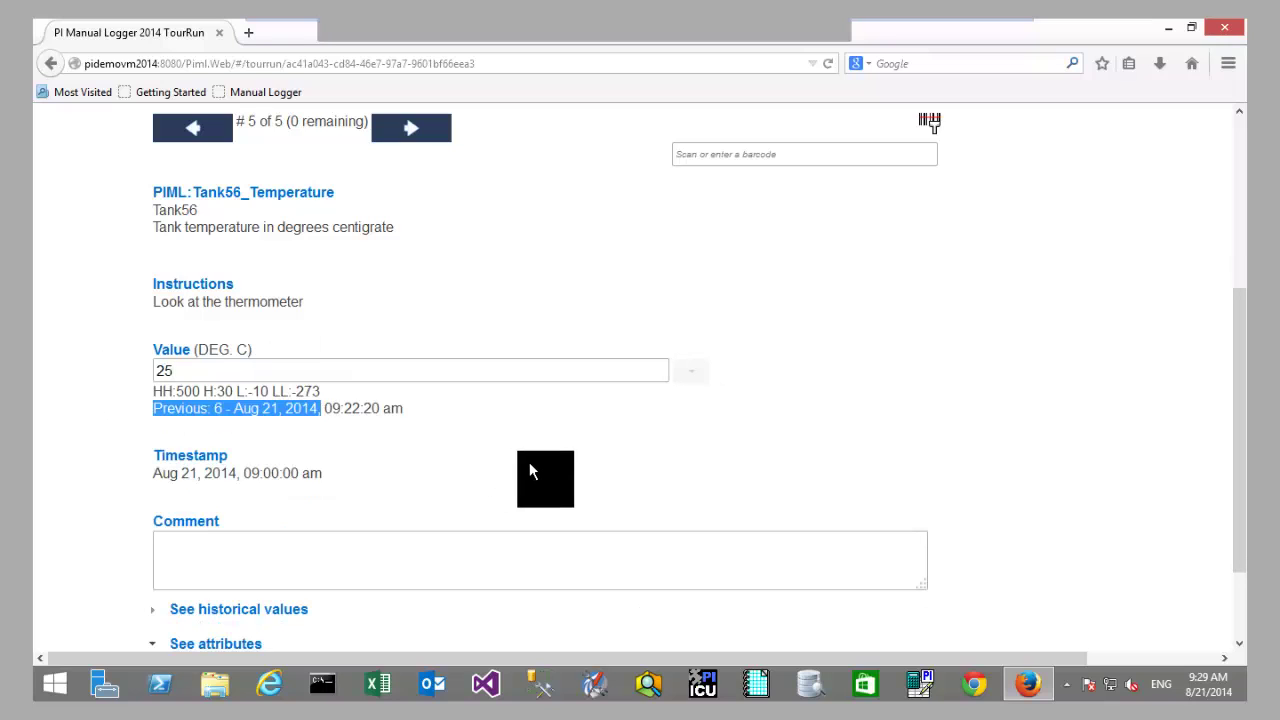
click(529, 462)
scroll(712, 415, down, 2)
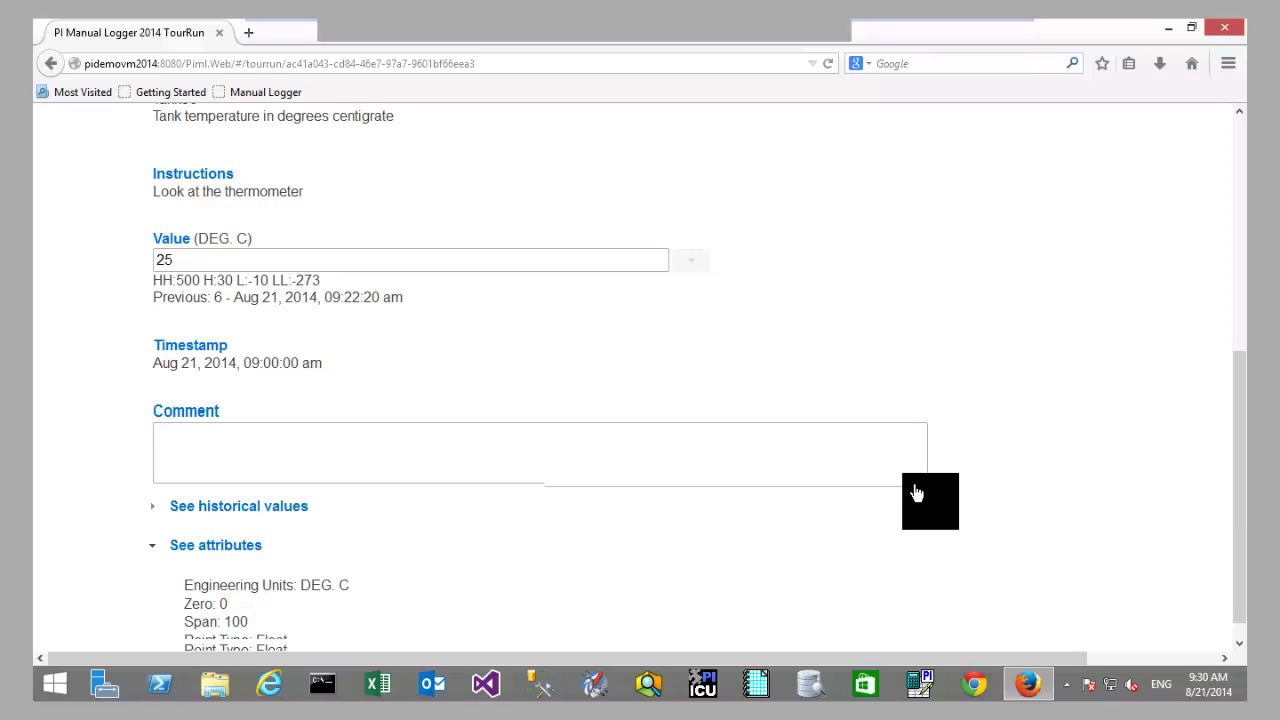
scroll(925, 495, up, 3)
drag(288, 213, 661, 438)
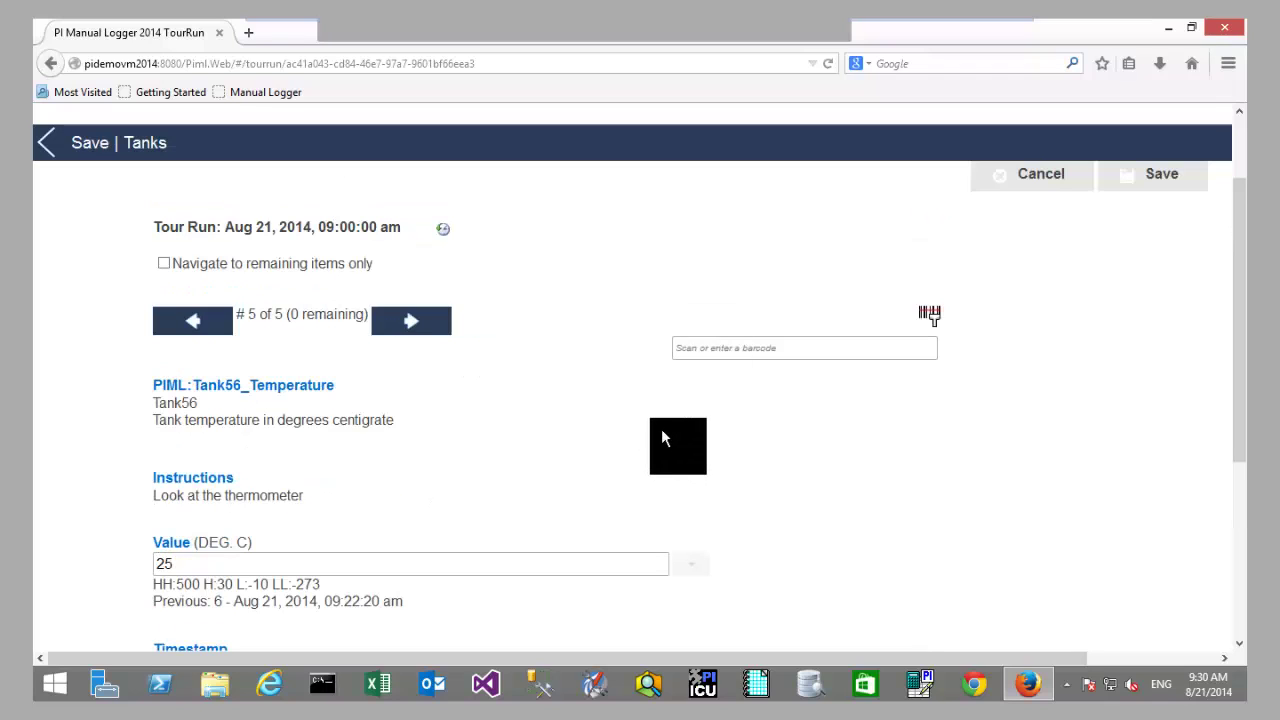
Step: Save the completed Tanks tour run and launch the PI Manual Logger 2014 desktop client
click(1146, 179)
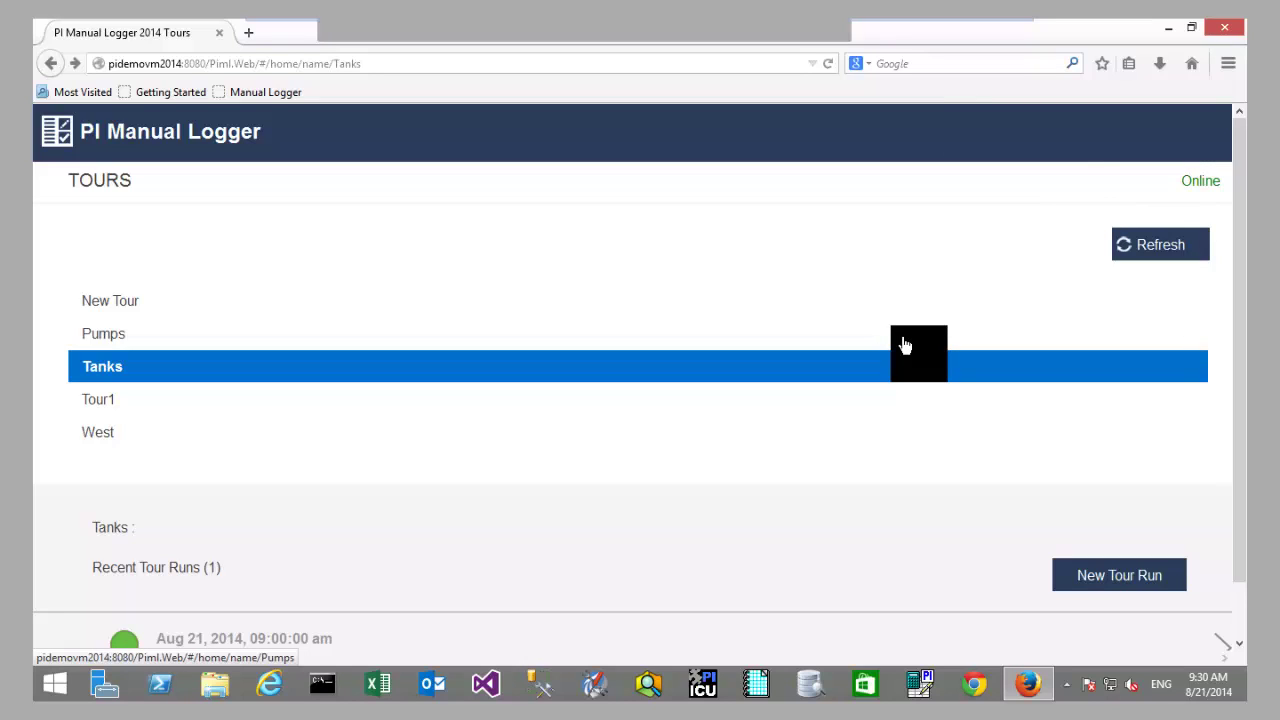
click(918, 686)
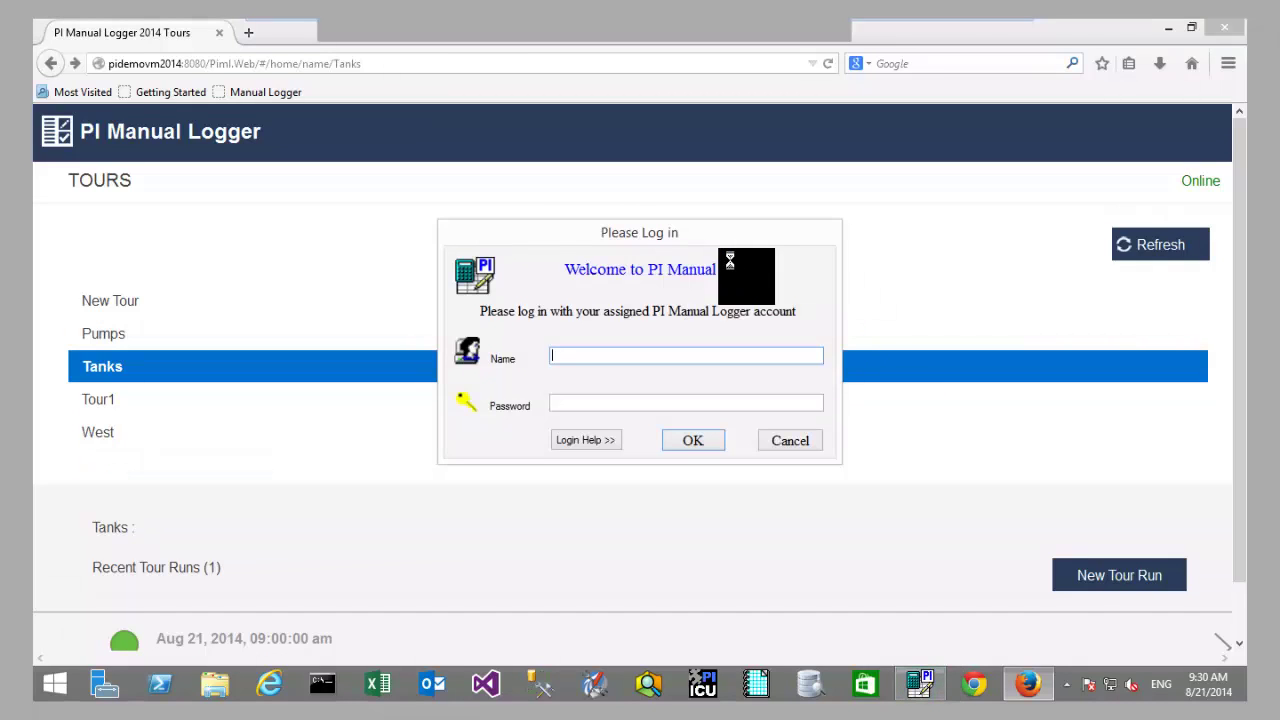
Step: Log in to PI Manual Logger with the user name and password
text(piml)
key(Tab)
text(piml)
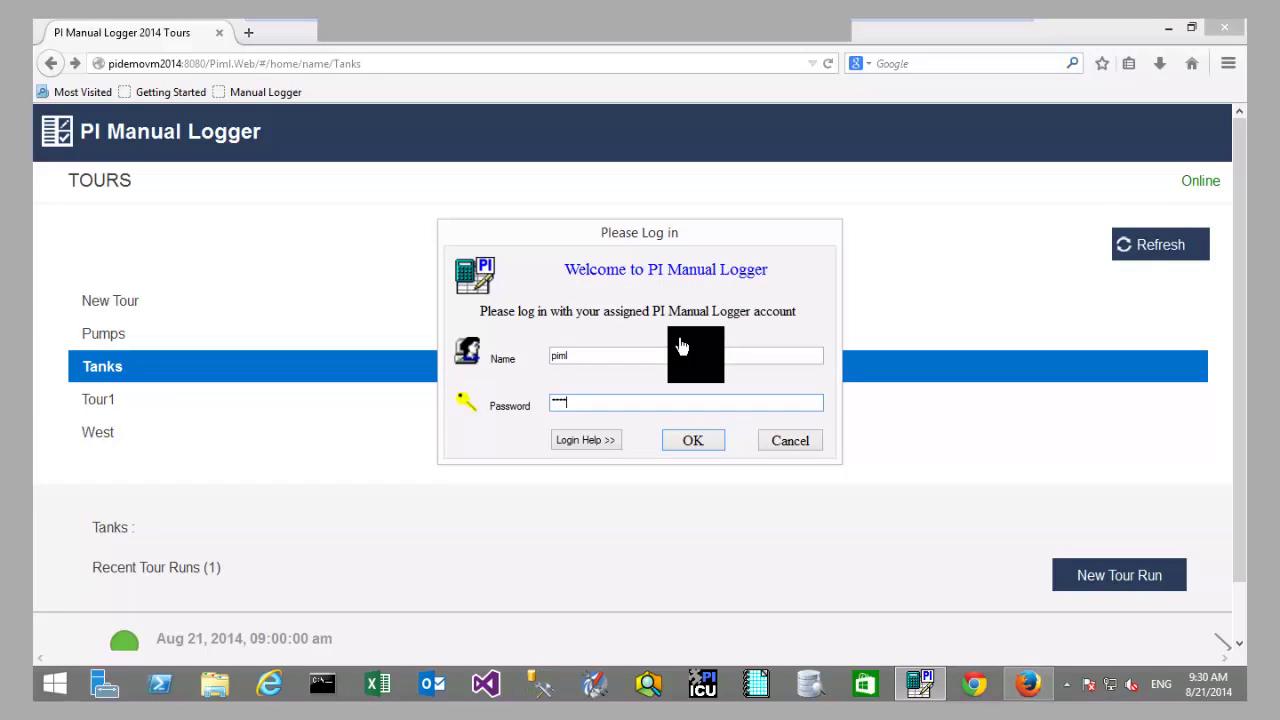
key(Return)
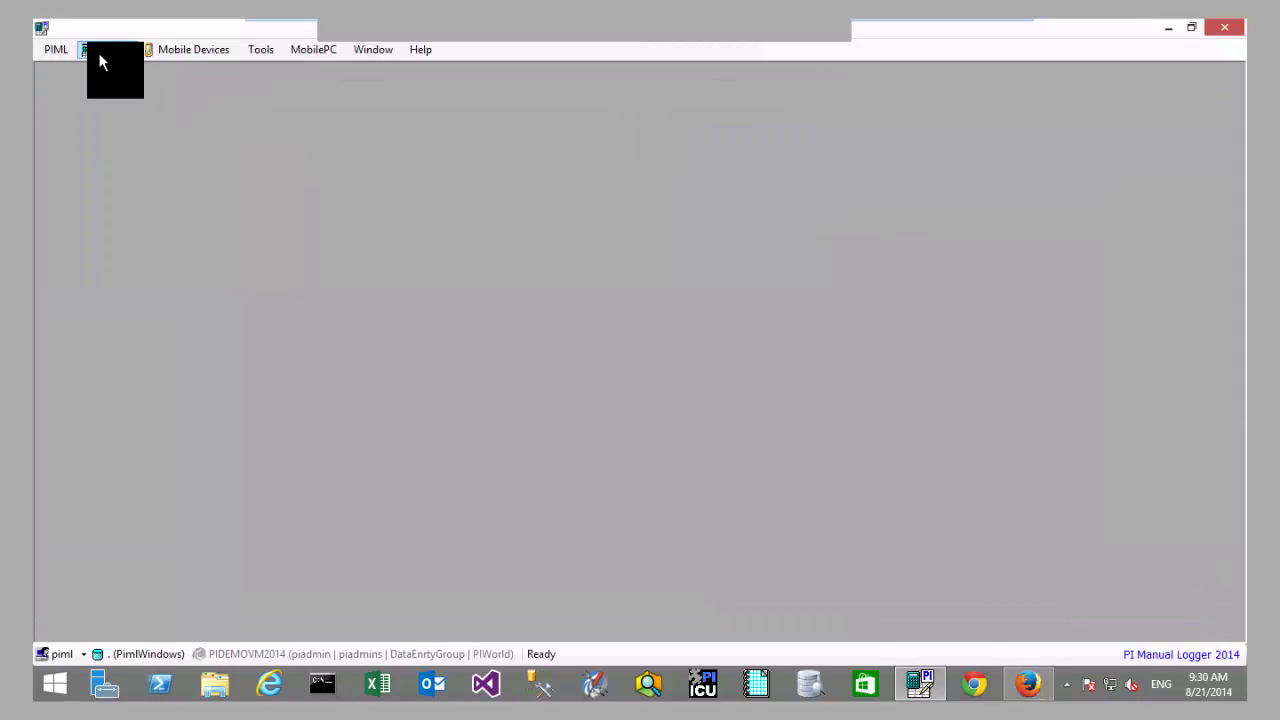
Step: In the Tanks tour runs, archive the completed 8/21/2014 9:00 run to PI
click(98, 62)
click(156, 111)
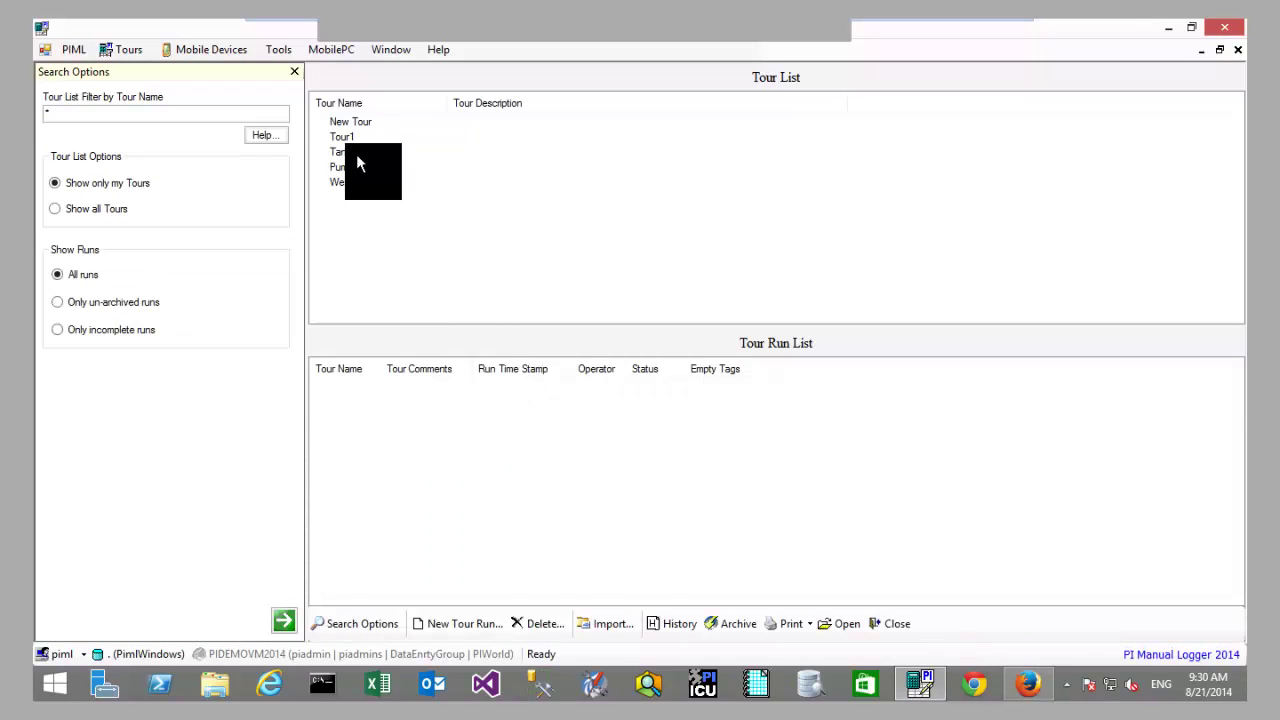
click(357, 155)
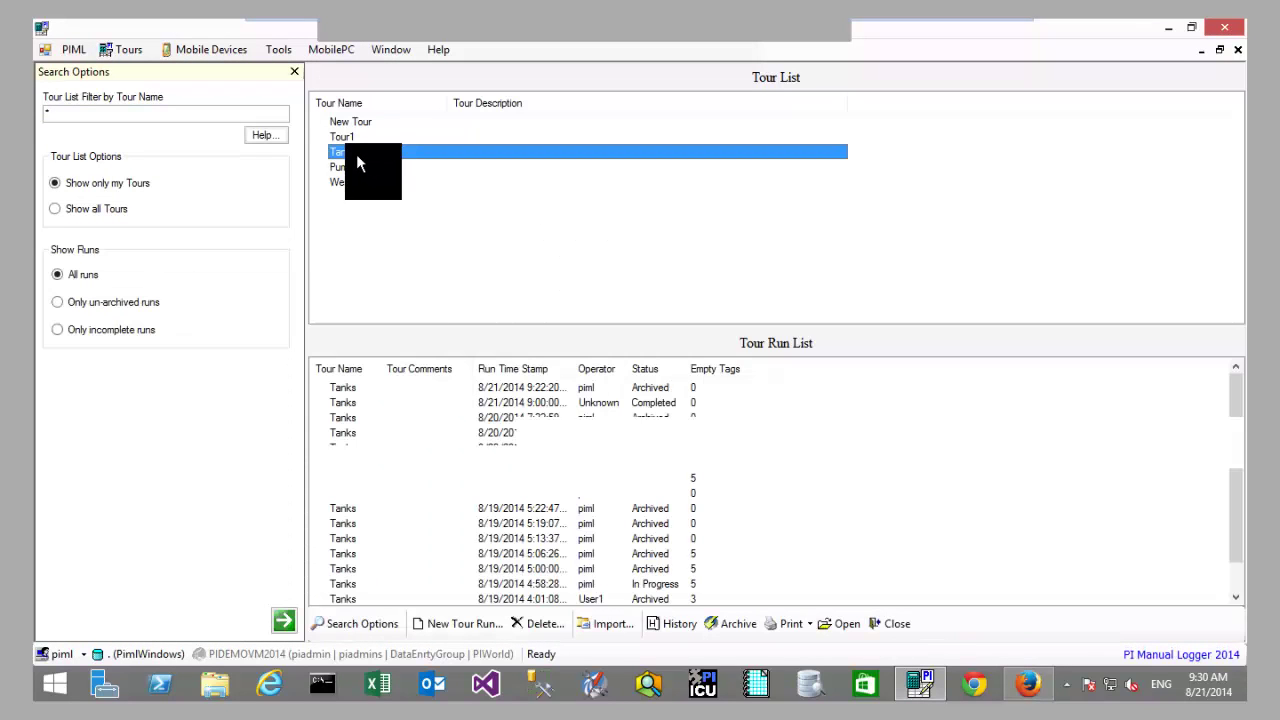
click(639, 388)
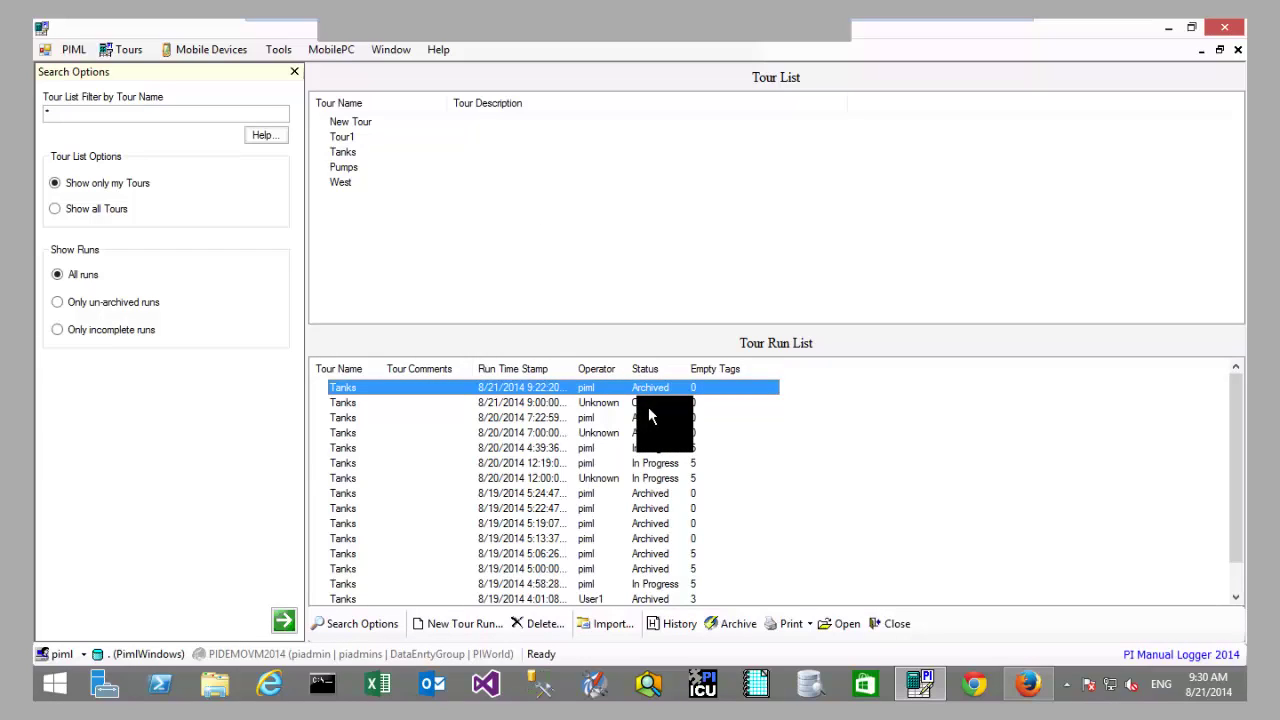
click(582, 406)
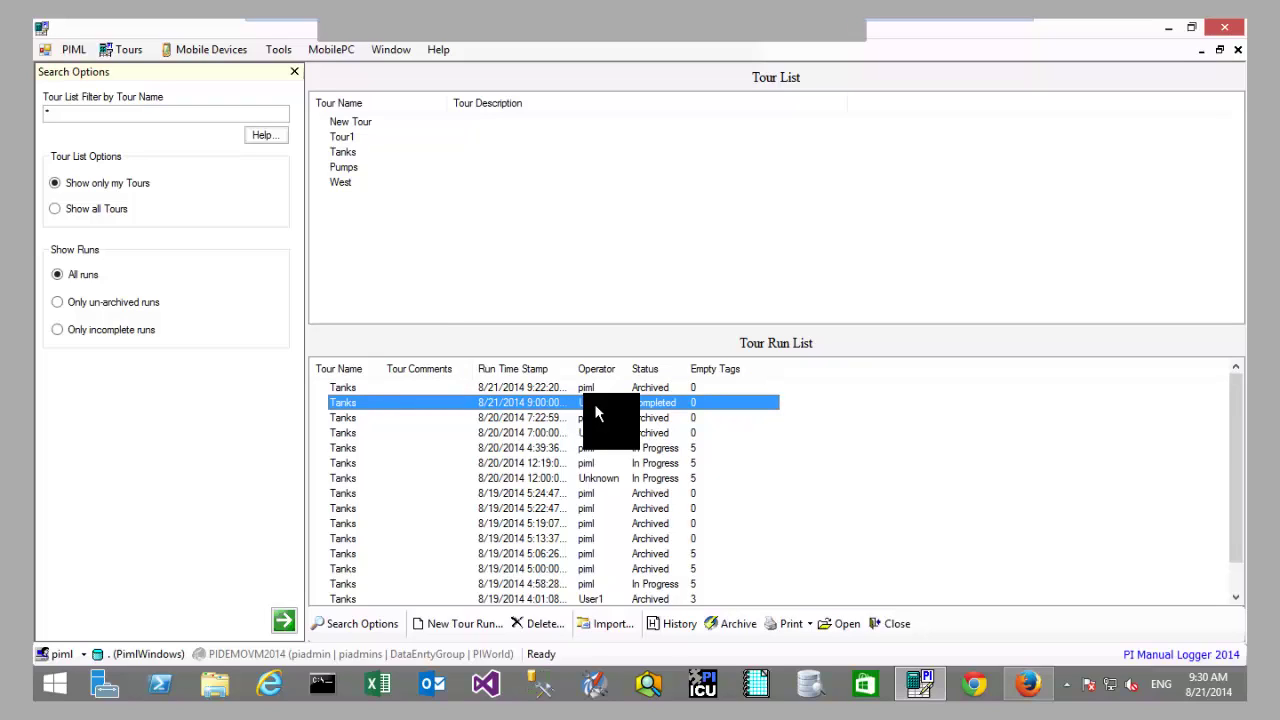
right_click(594, 403)
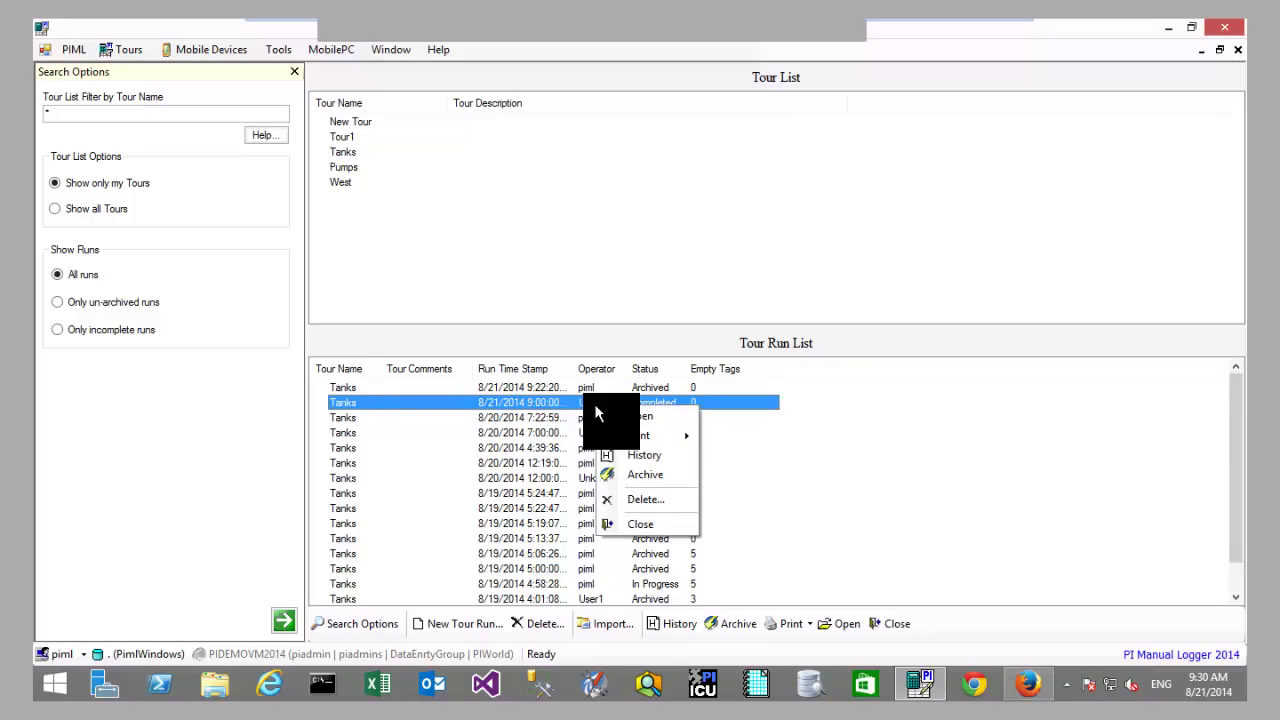
click(640, 478)
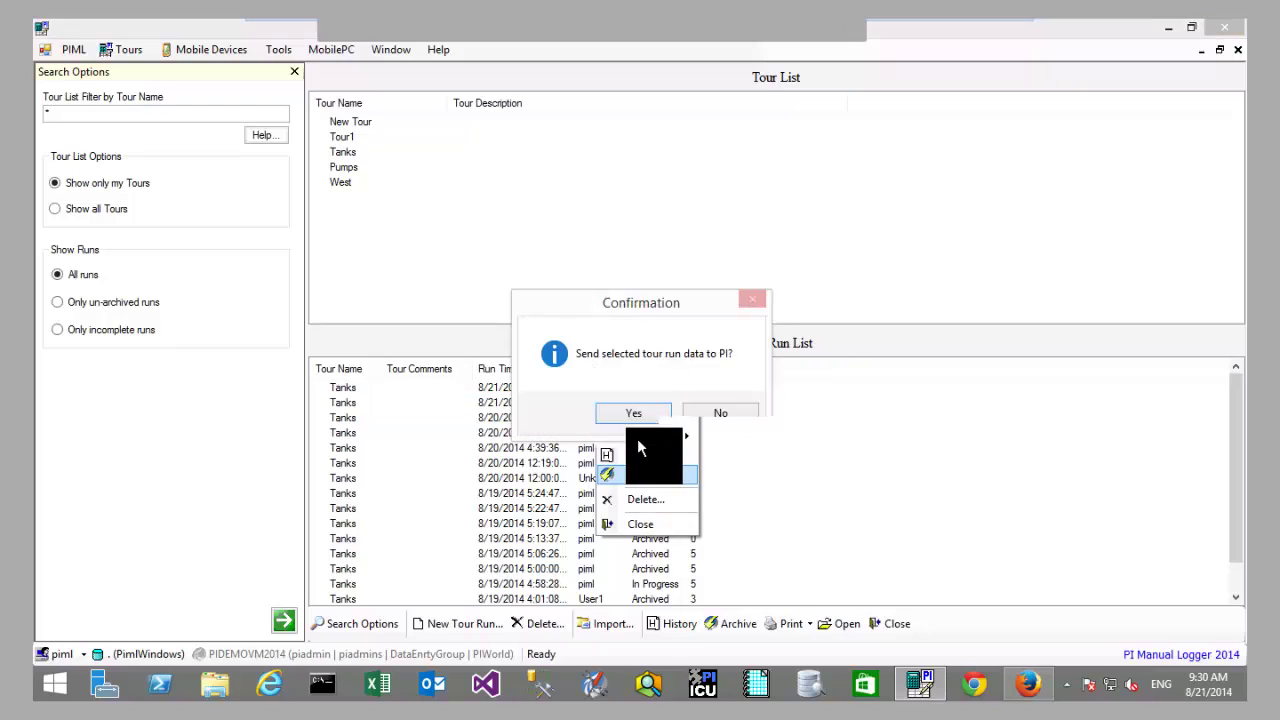
click(641, 418)
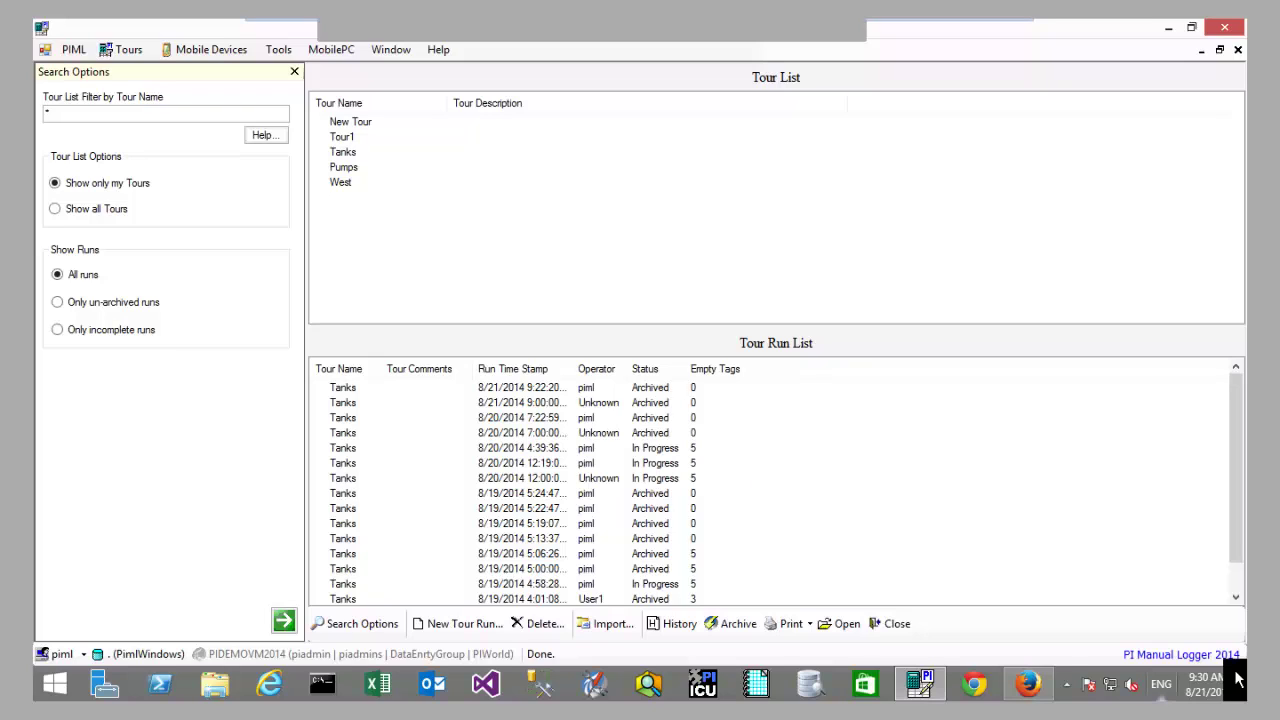
Step: Switch from PI Manual Logger back to the Firefox browser
click(1030, 686)
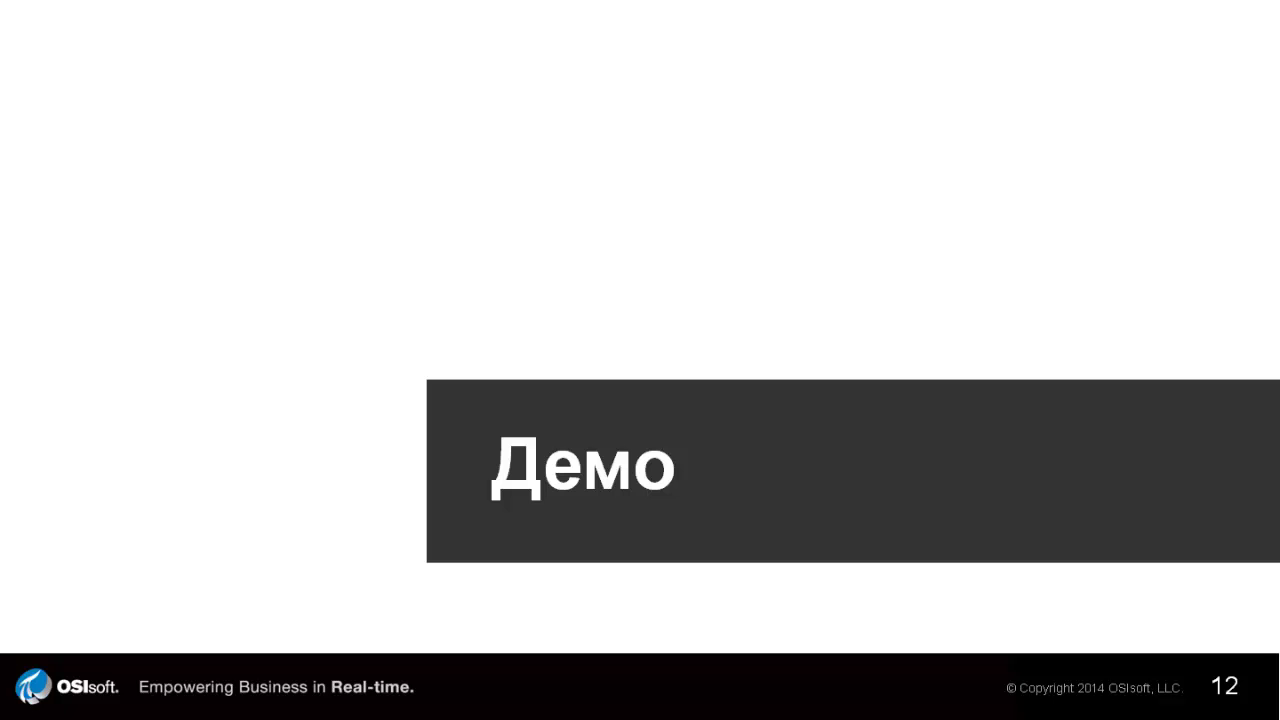
Step: Advance two slides, past Технологии, to the Архитектура решения diagram
key(Right)
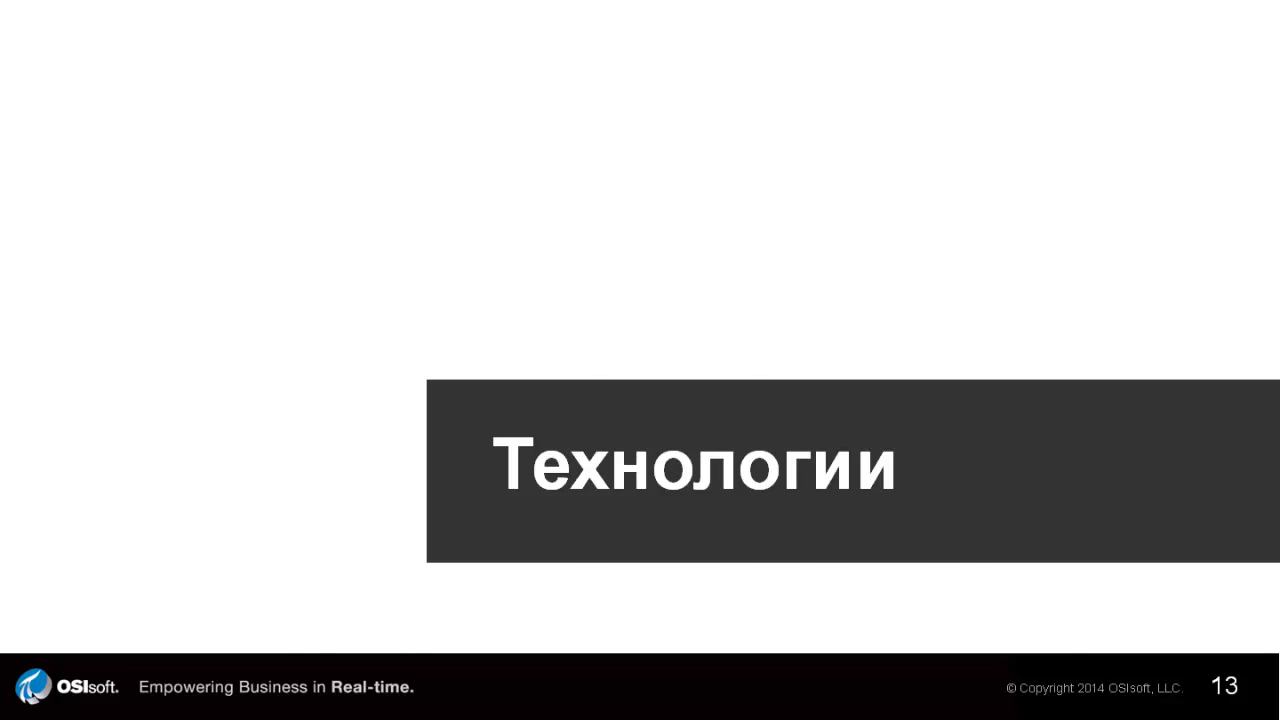
key(Right)
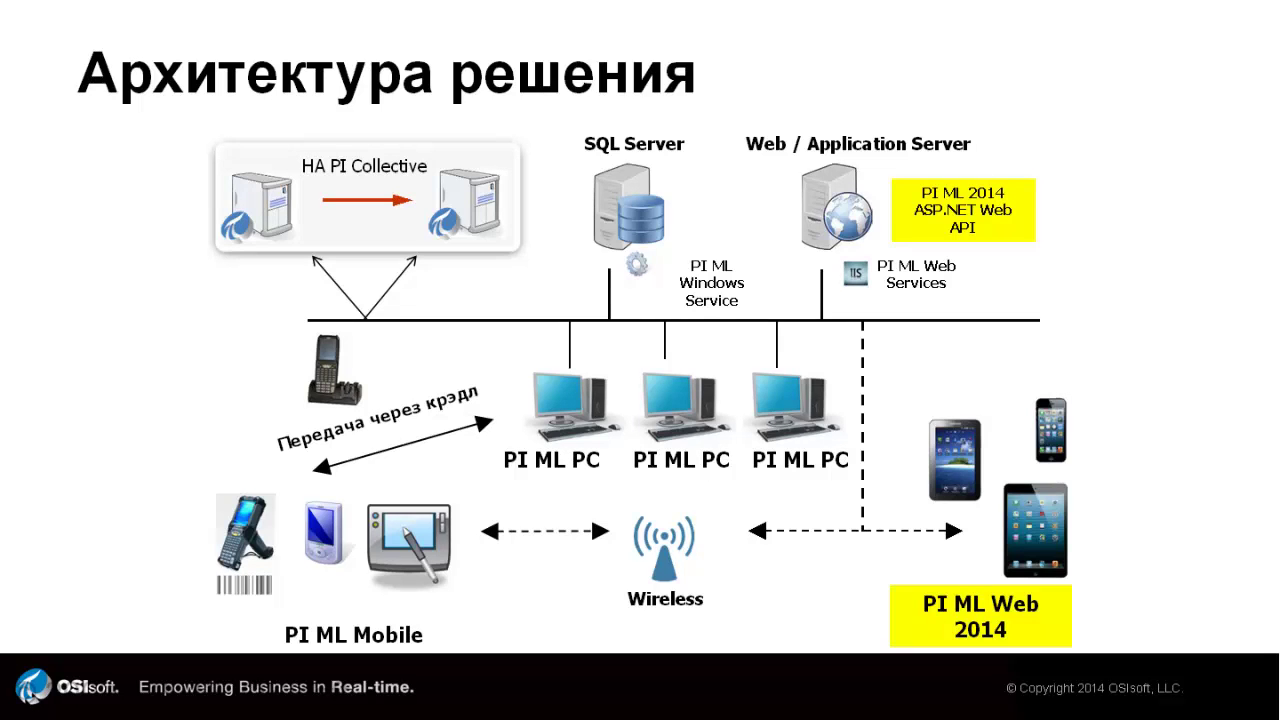